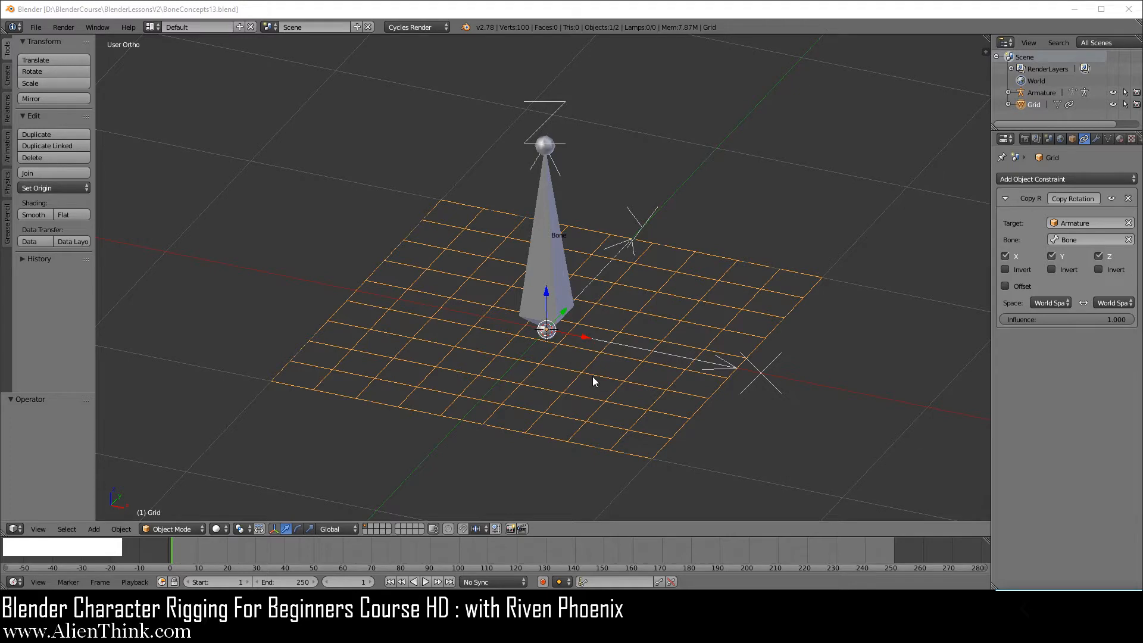
# Select the Armature object, enter Edit Mode and show the bone's head and tail transform values
pyautogui.scroll(1, 594, 381)
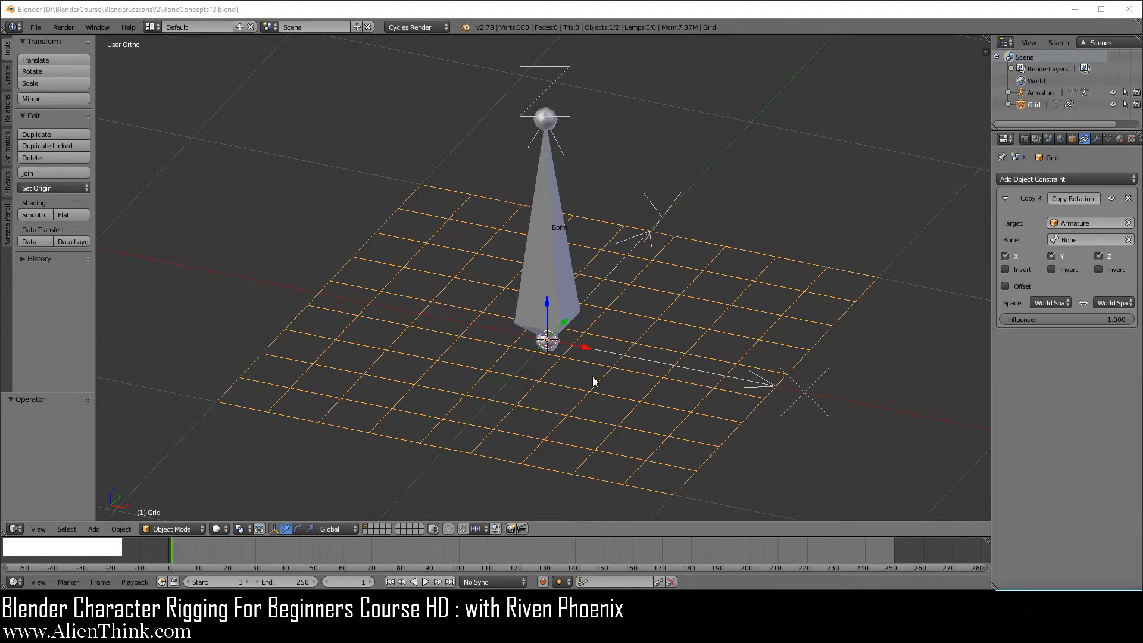
pyautogui.click(1038, 92)
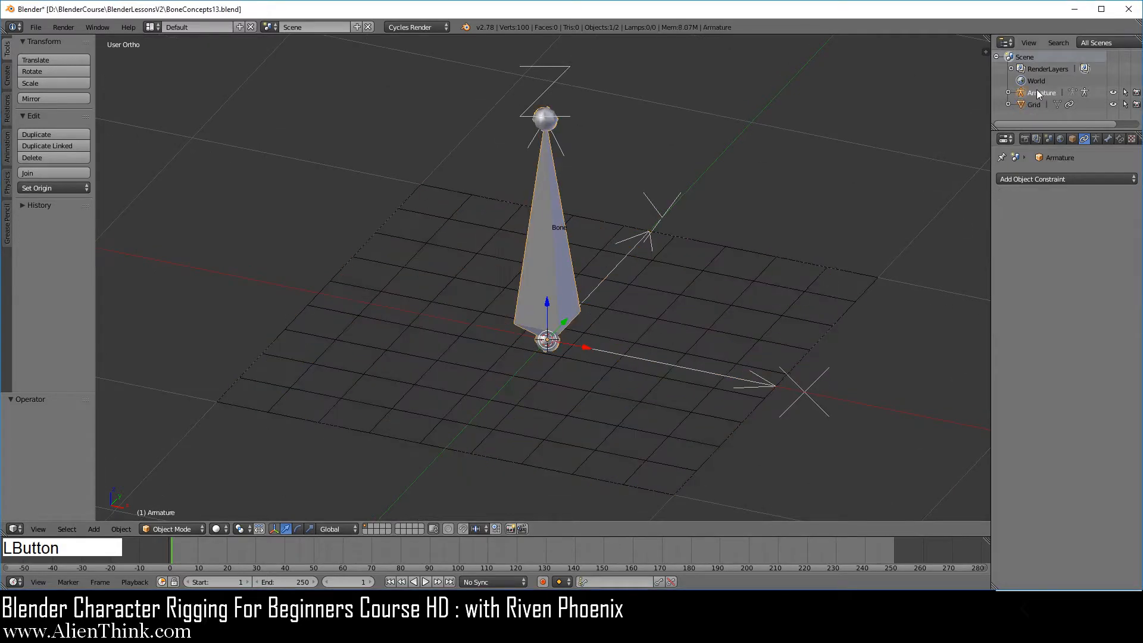
pyautogui.click(175, 530)
pyautogui.click(182, 502)
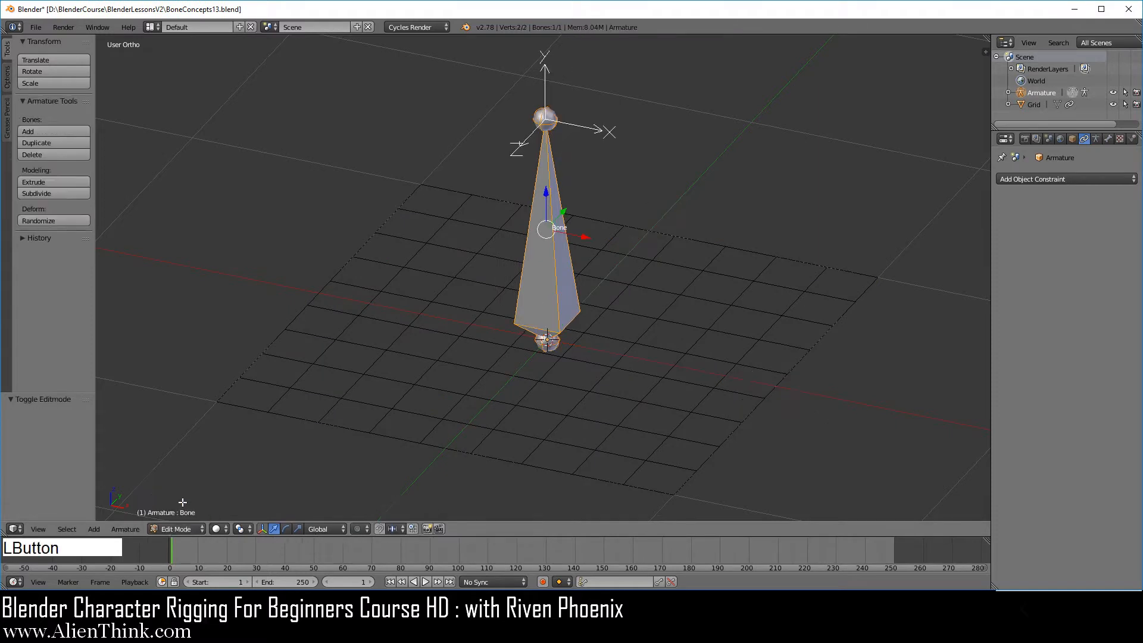
pyautogui.click(986, 52)
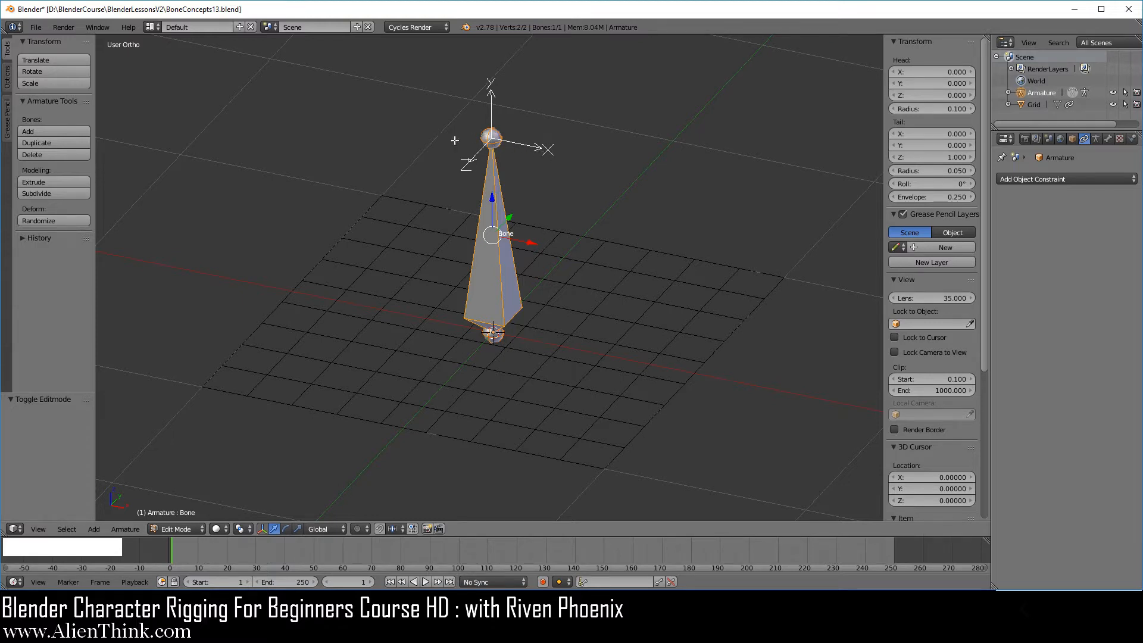
# Try rotating the whole bone freely with Trackball rotation by about -65° and 11°, and undo the rotation
pyautogui.rightClick(499, 238)
pyautogui.press('r')
pyautogui.press('r')
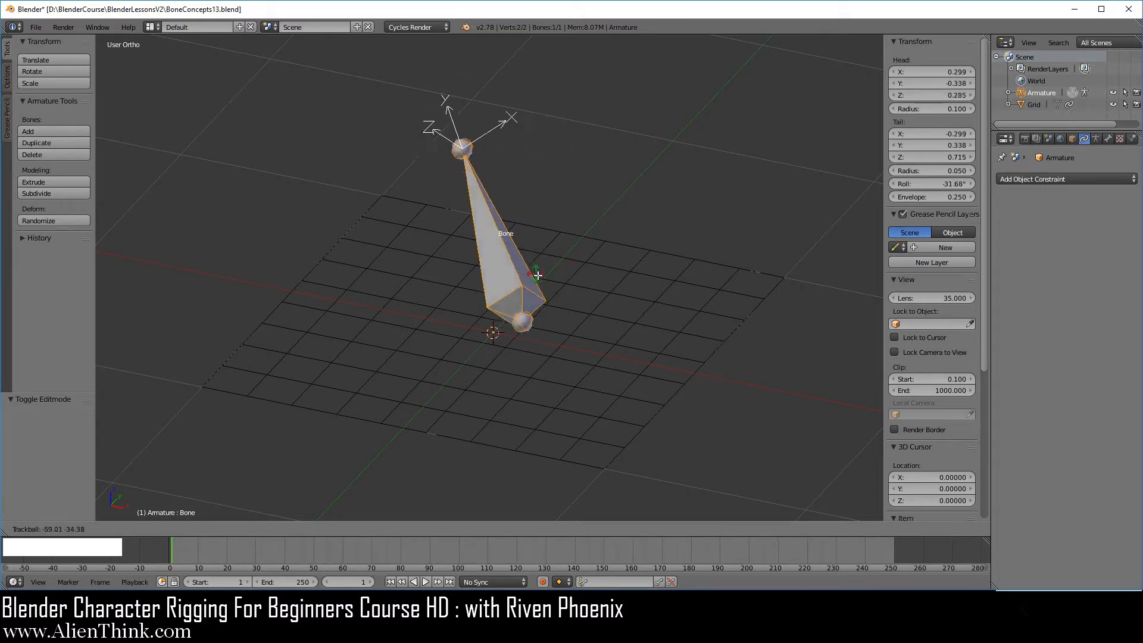
pyautogui.click(581, 268)
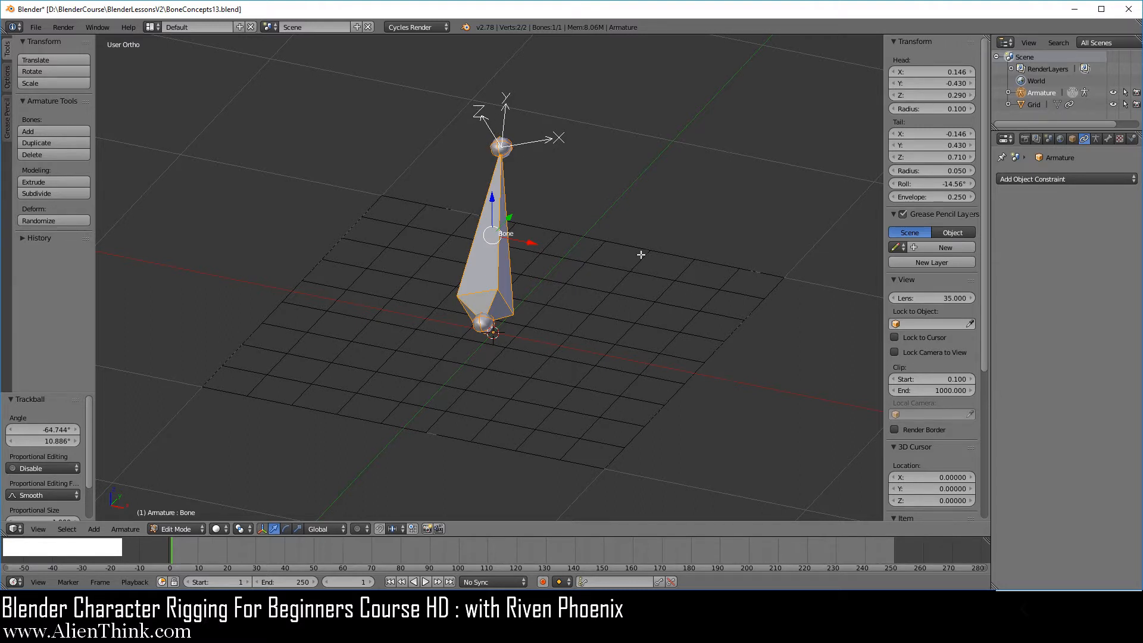
pyautogui.hotkey('ctrl', 'z')
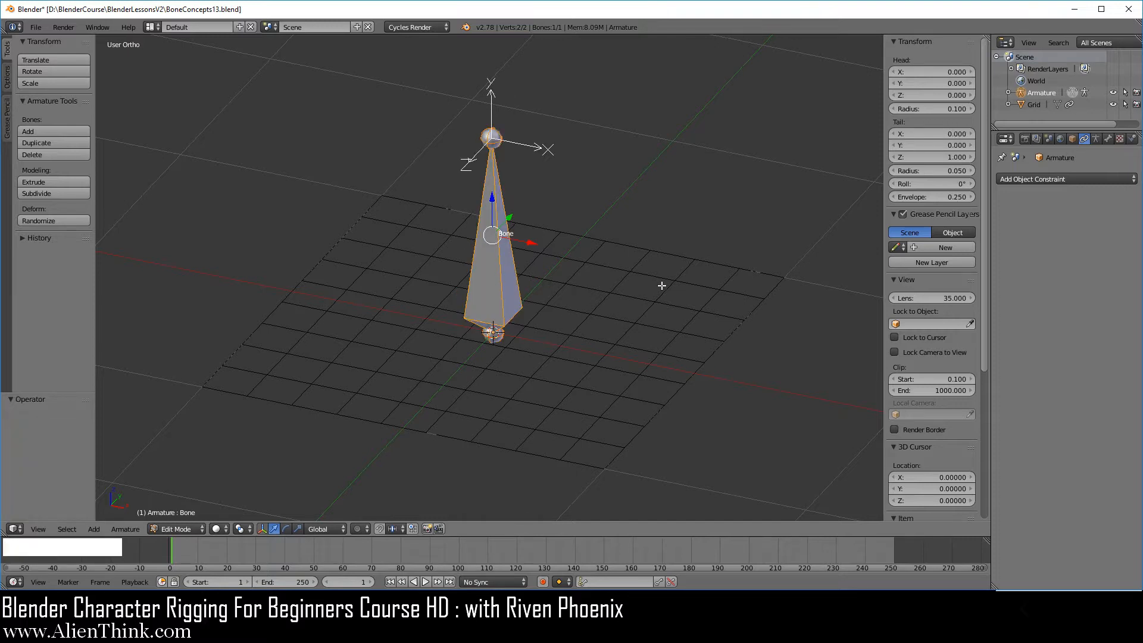
# Try rotating the whole bone about 50° around global X and about -234° around global Z, and undo both rotations
pyautogui.press('r')
pyautogui.press('x')
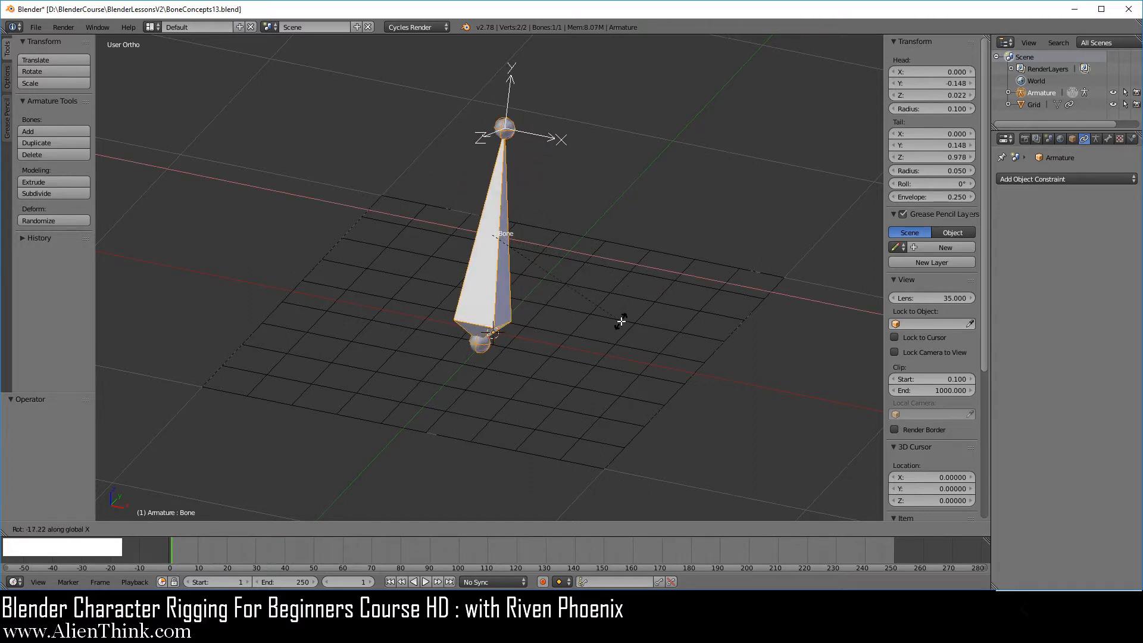
pyautogui.click(624, 148)
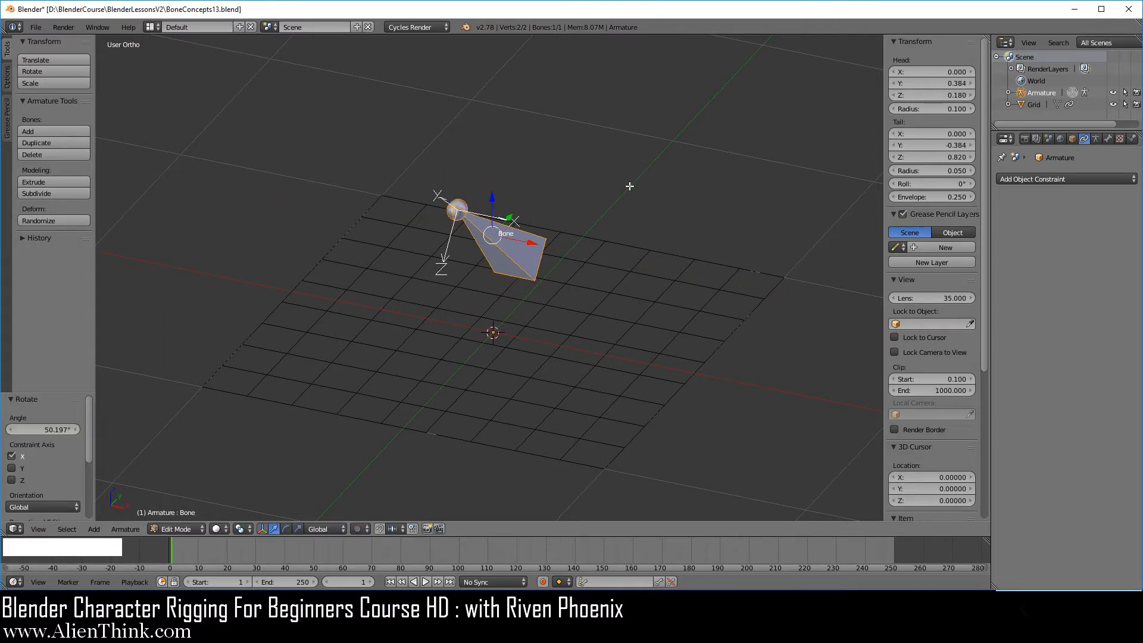
pyautogui.press('r')
pyautogui.press('z')
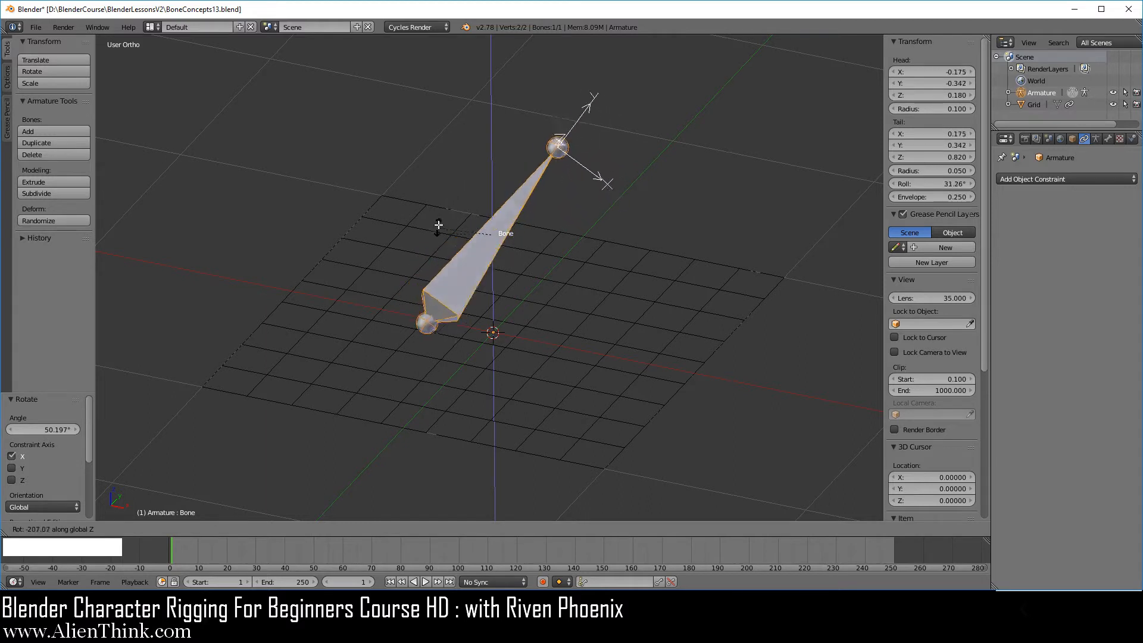
pyautogui.click(444, 202)
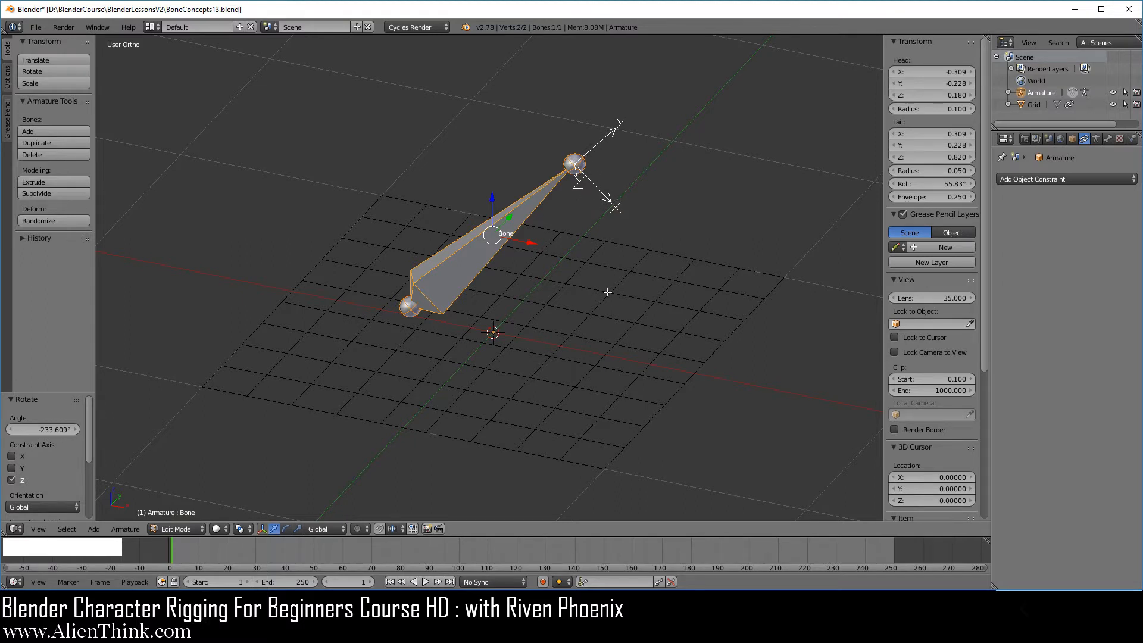
pyautogui.hotkey('ctrl', 'z')
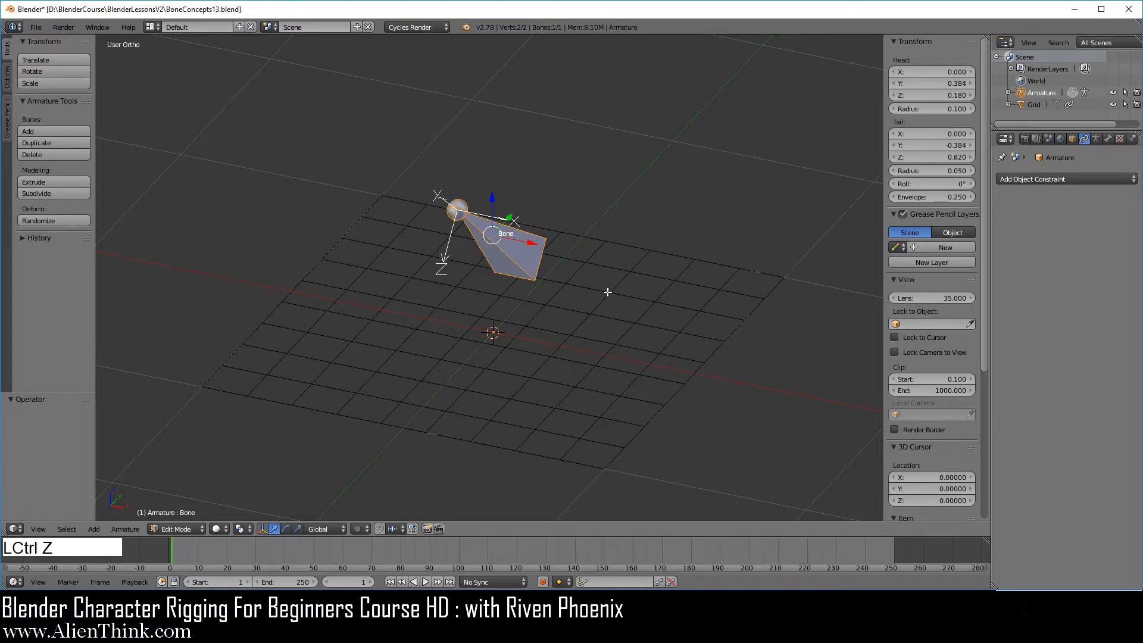
pyautogui.hotkey('ctrl', 'z')
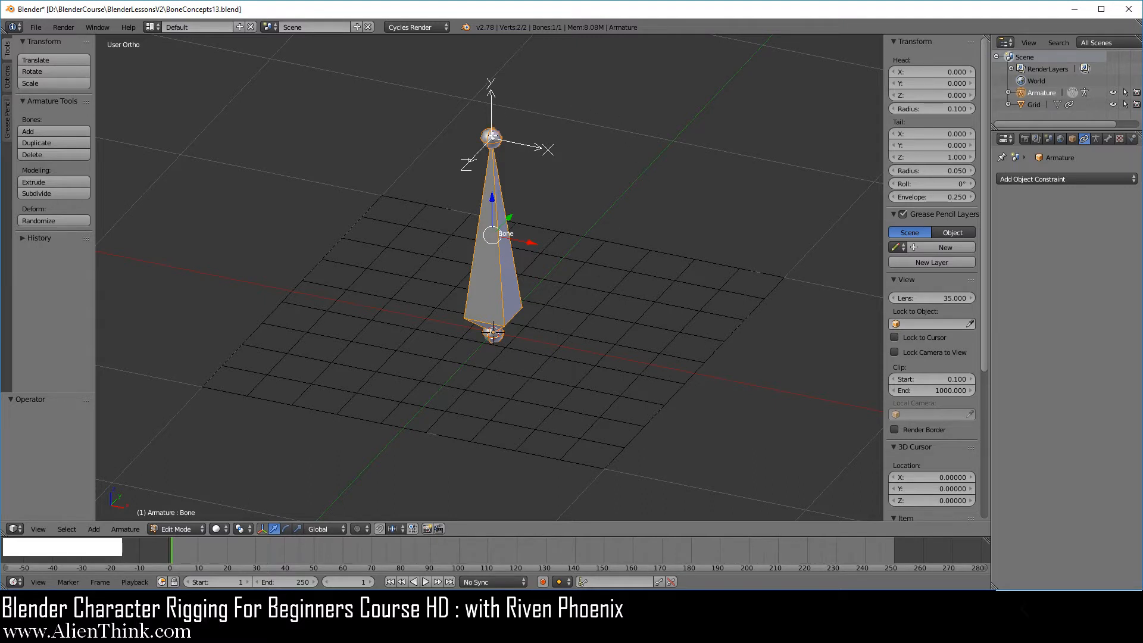
# Select only the bone's tail, keep the Global orientation and rotate the tail about 32° around the global X axis
pyautogui.rightClick(492, 137)
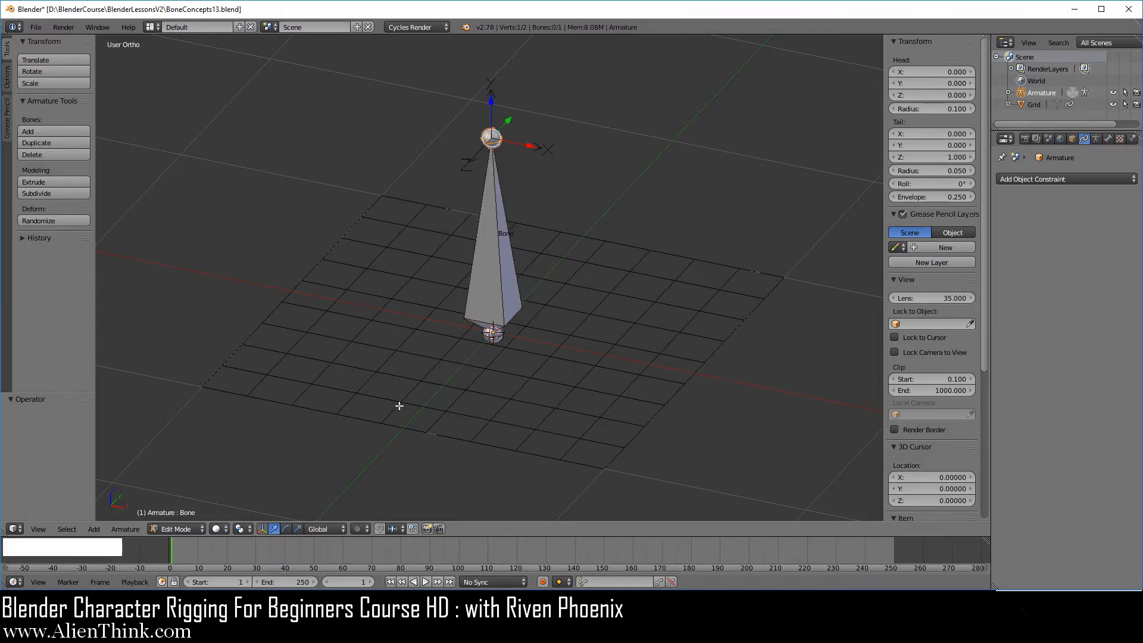
pyautogui.click(326, 528)
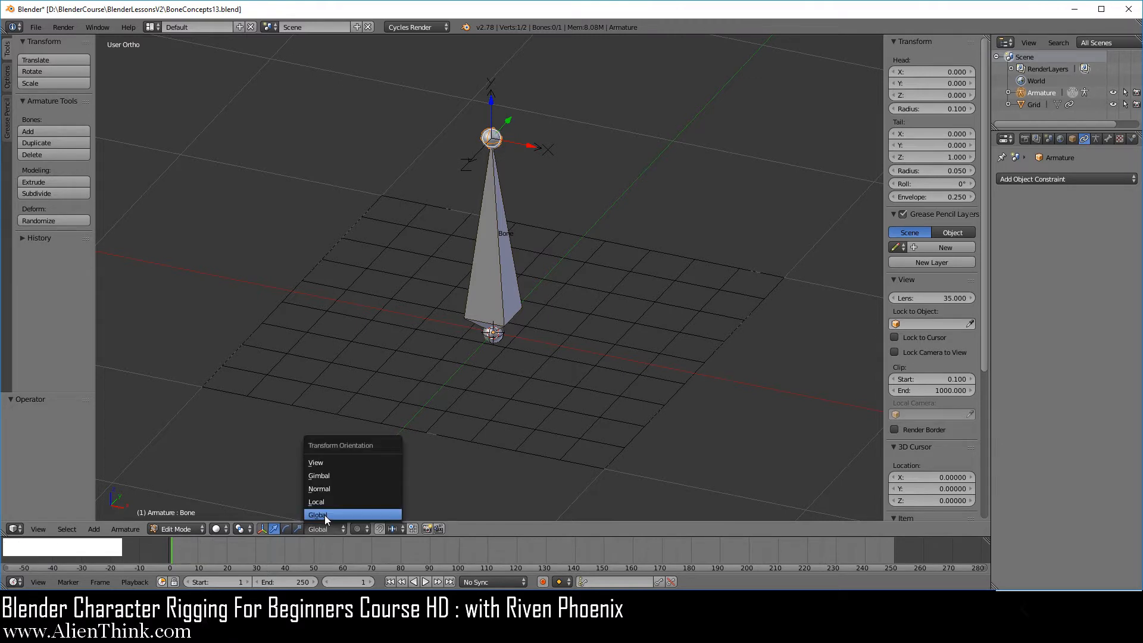
pyautogui.click(324, 515)
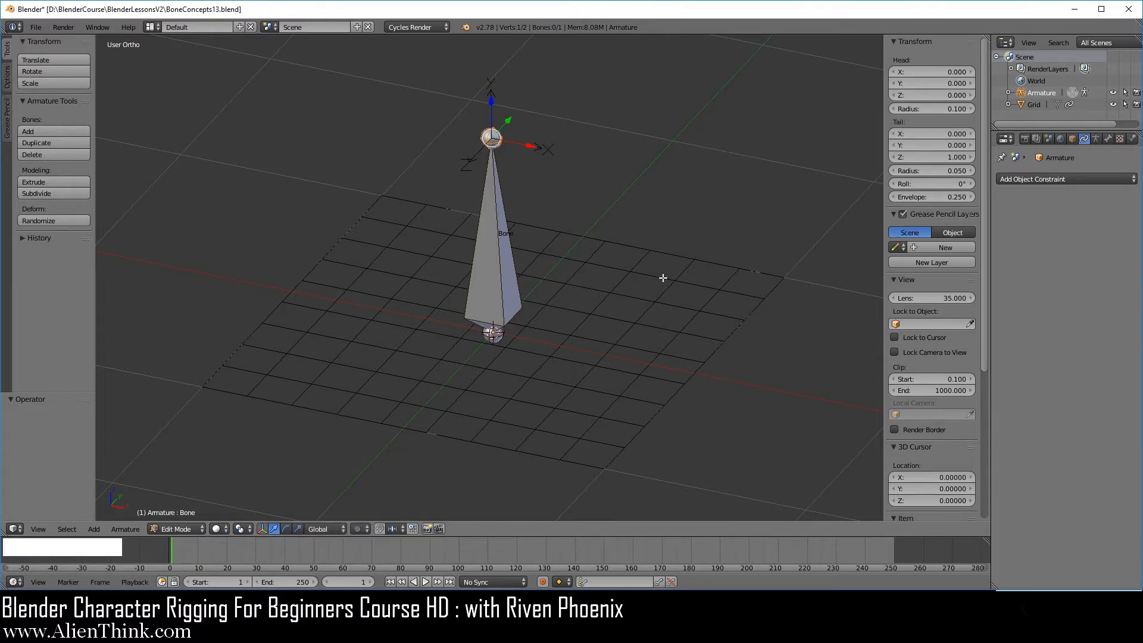
pyautogui.press('r')
pyautogui.press('x')
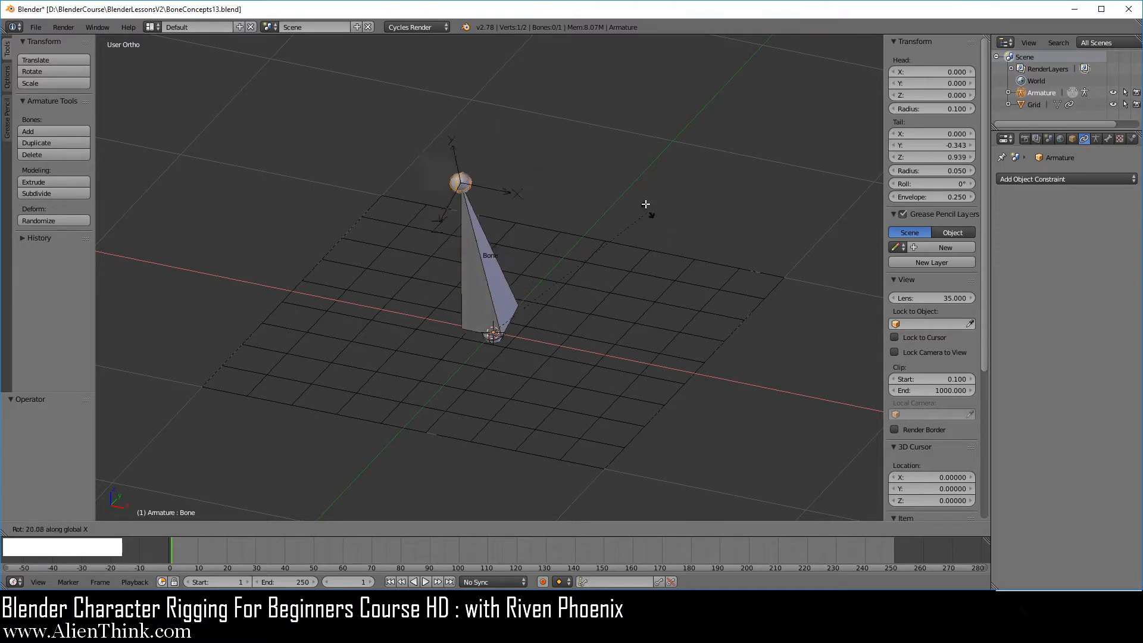
pyautogui.click(629, 173)
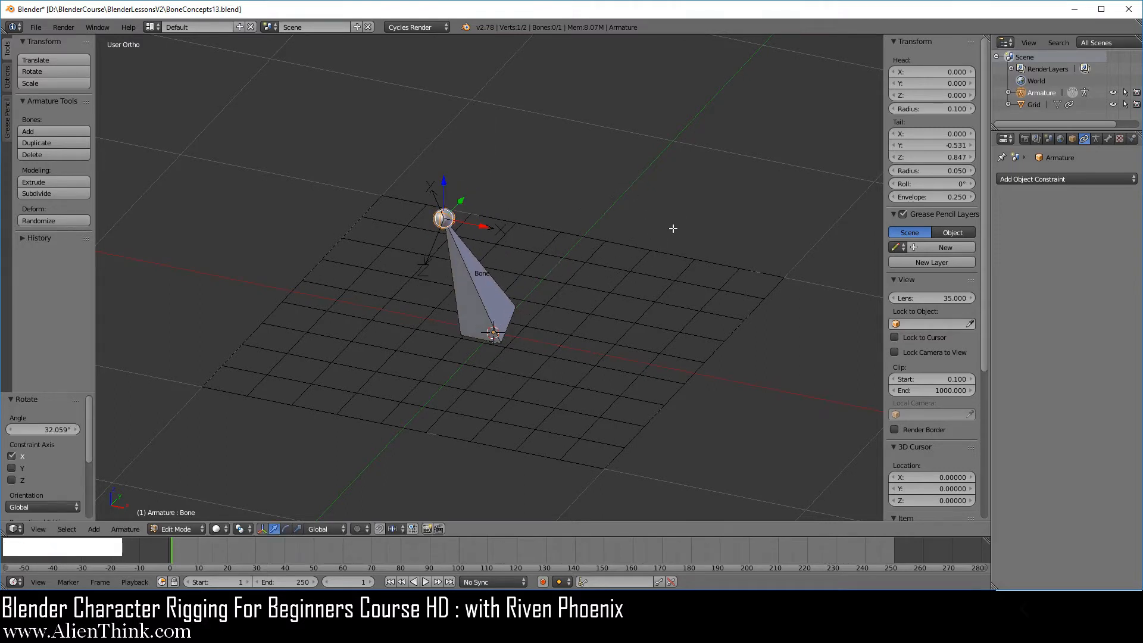
# Try rotating the bone's tail around the global Z axis, cancel it and undo the global X rotation
pyautogui.press('r')
pyautogui.press('z')
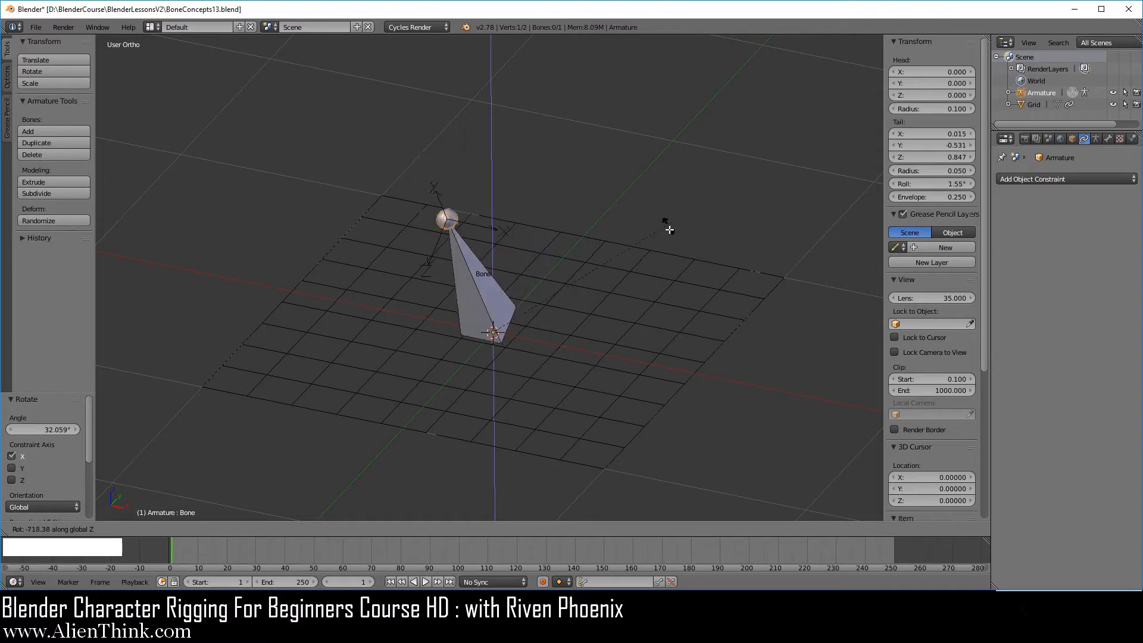
pyautogui.rightClick(671, 278)
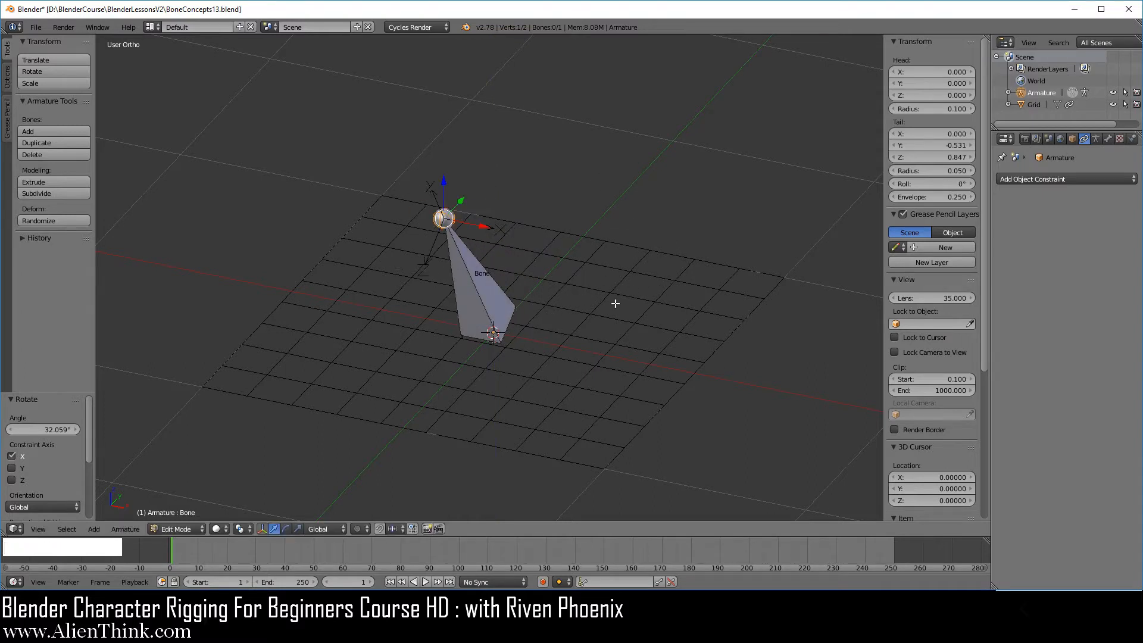
pyautogui.hotkey('ctrl', 'z')
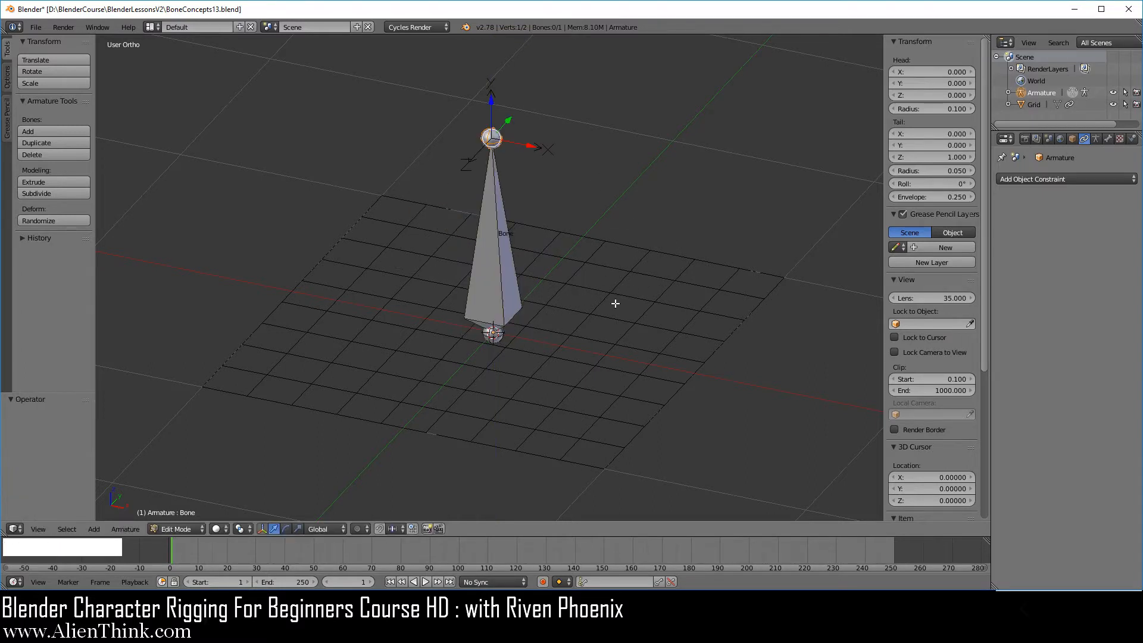
# Set the transform orientation to Local and return the armature to Object Mode
pyautogui.click(324, 528)
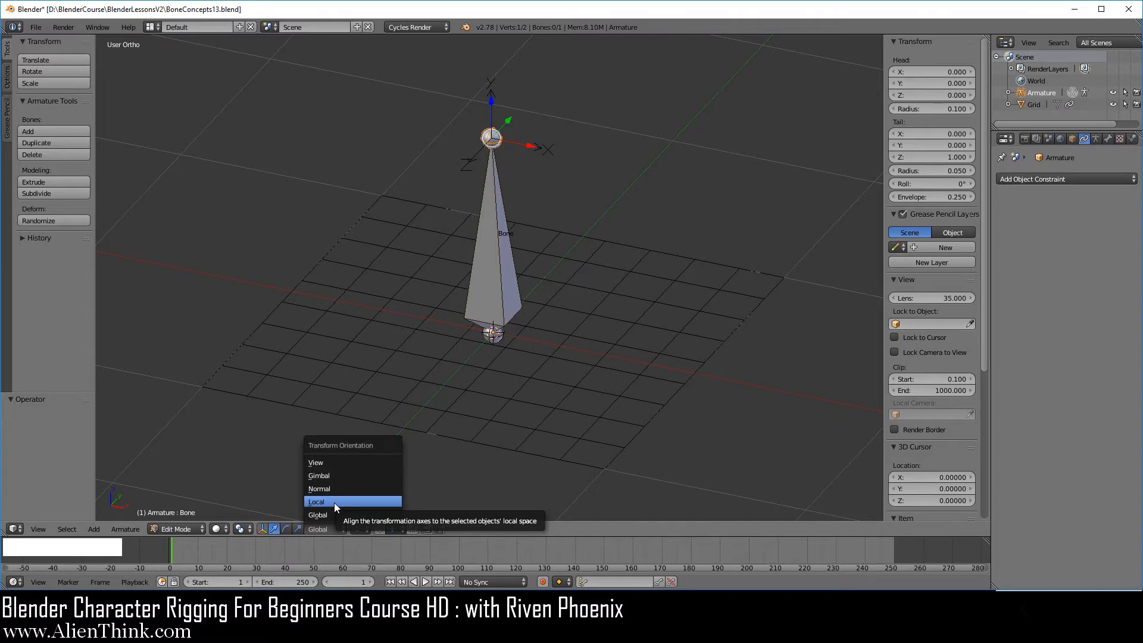
pyautogui.click(334, 502)
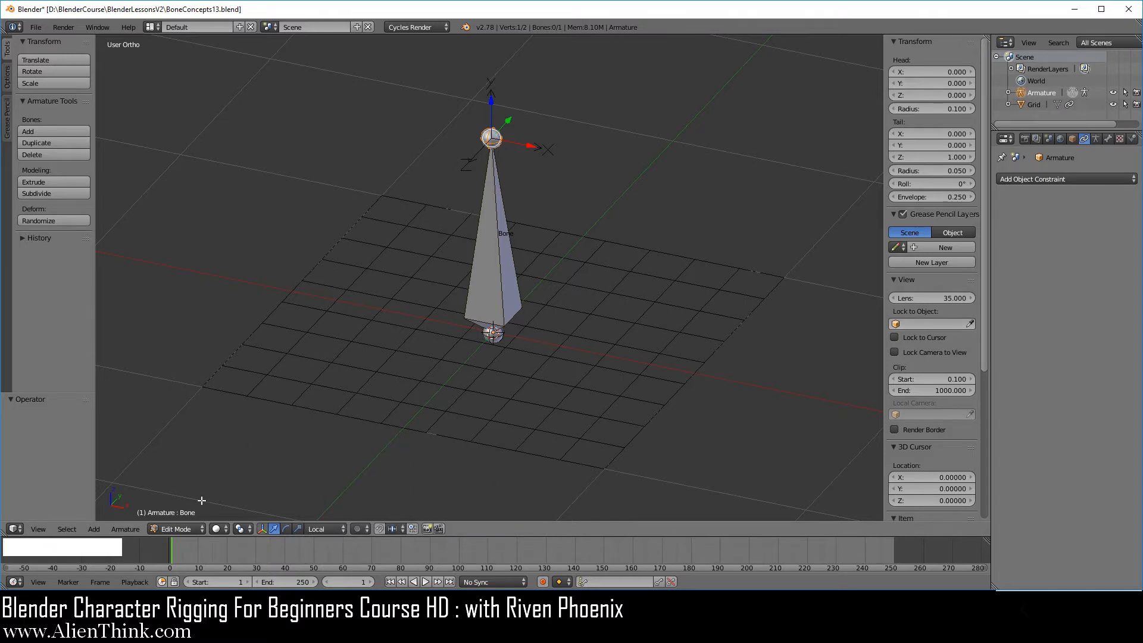
pyautogui.click(179, 528)
pyautogui.click(185, 514)
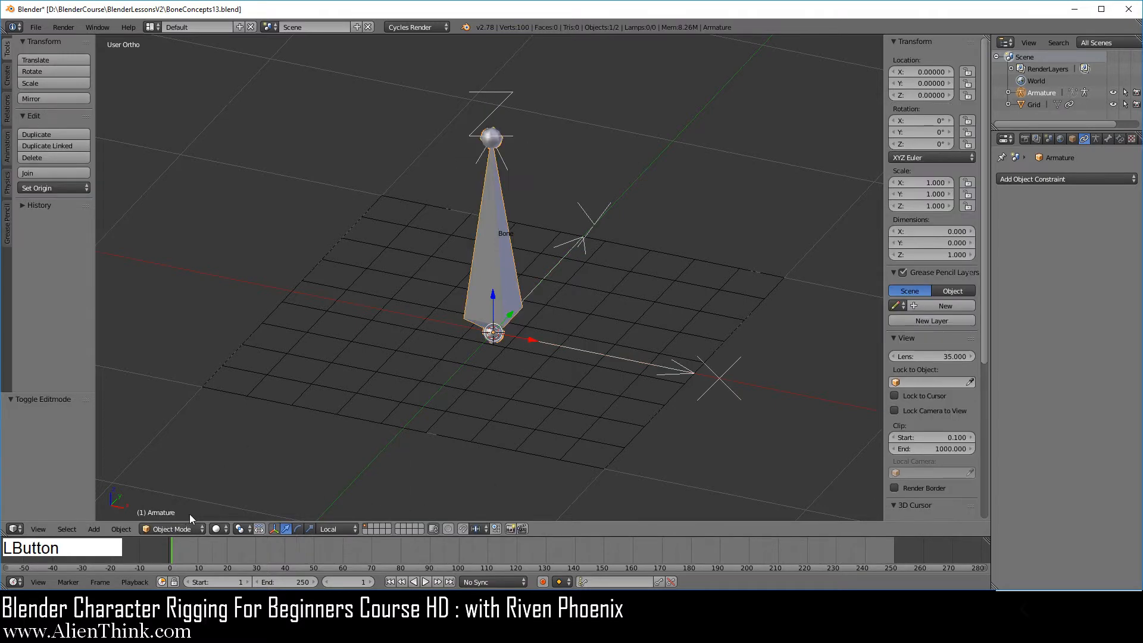
# Rotate the whole armature object about 26° around the global Z axis
pyautogui.press('r')
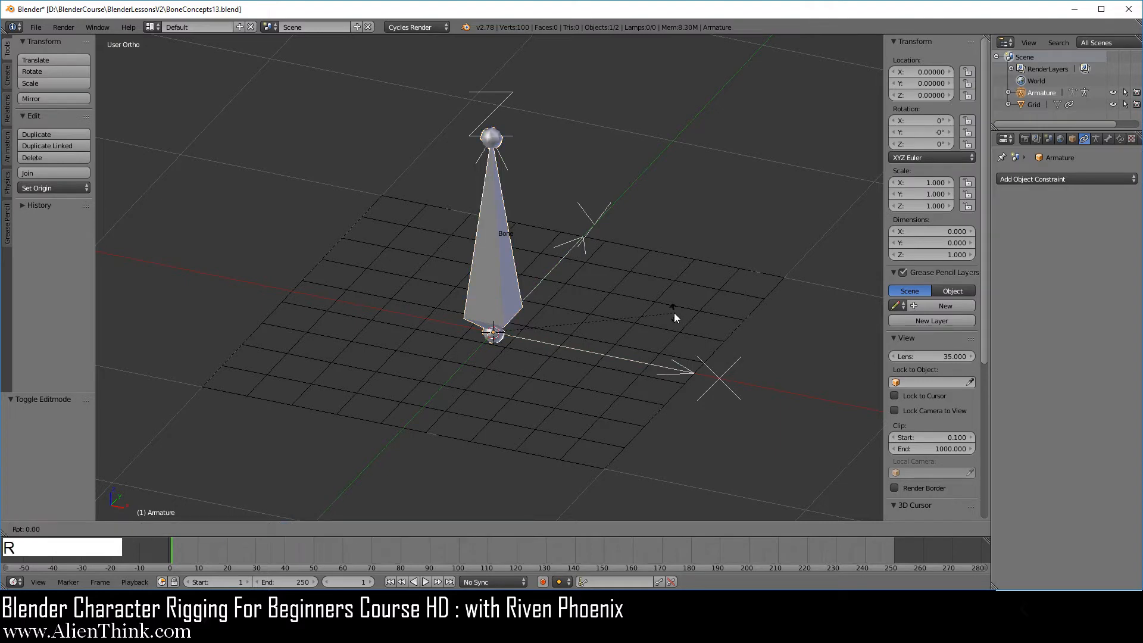
pyautogui.press('z')
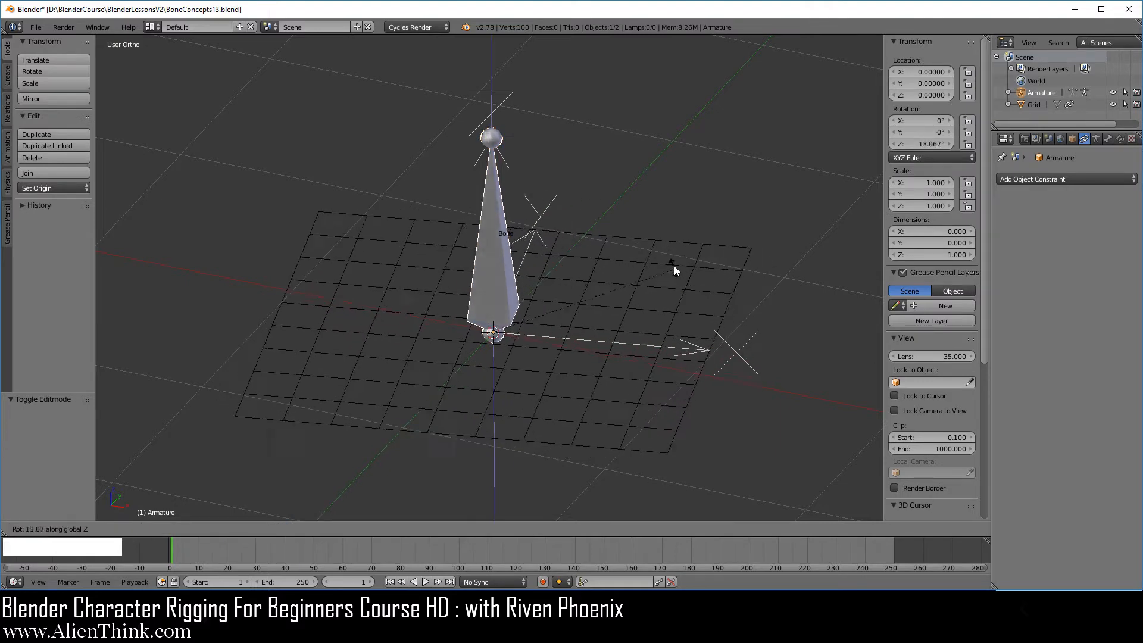
pyautogui.click(674, 221)
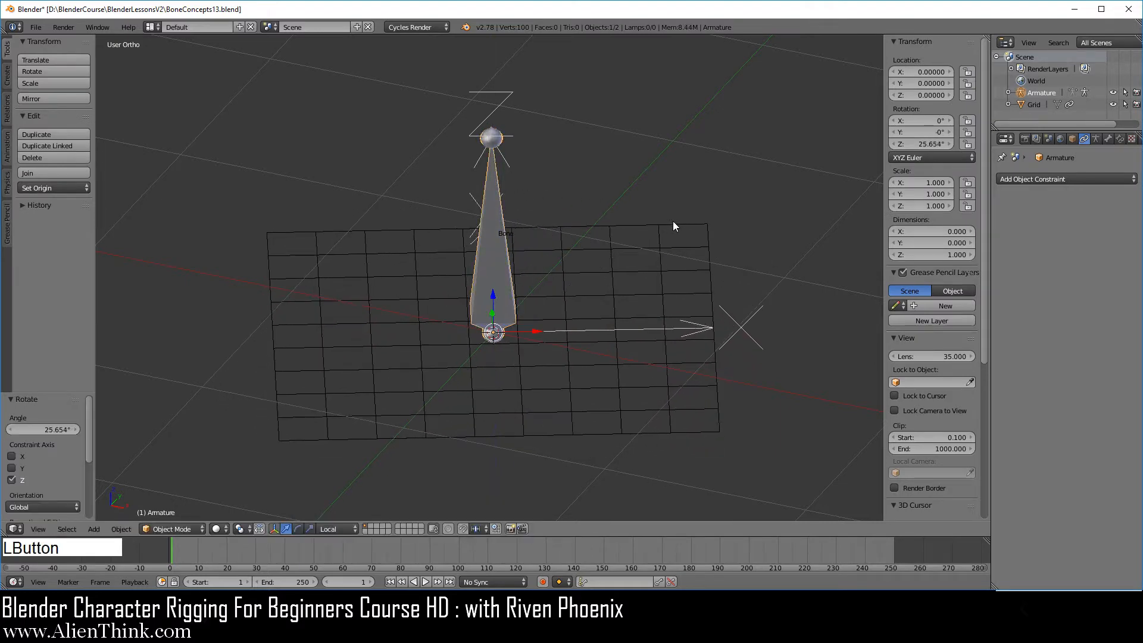
# Enter Edit Mode on the armature and rotate the bone's tail about 21° around the local X axis
pyautogui.click(172, 529)
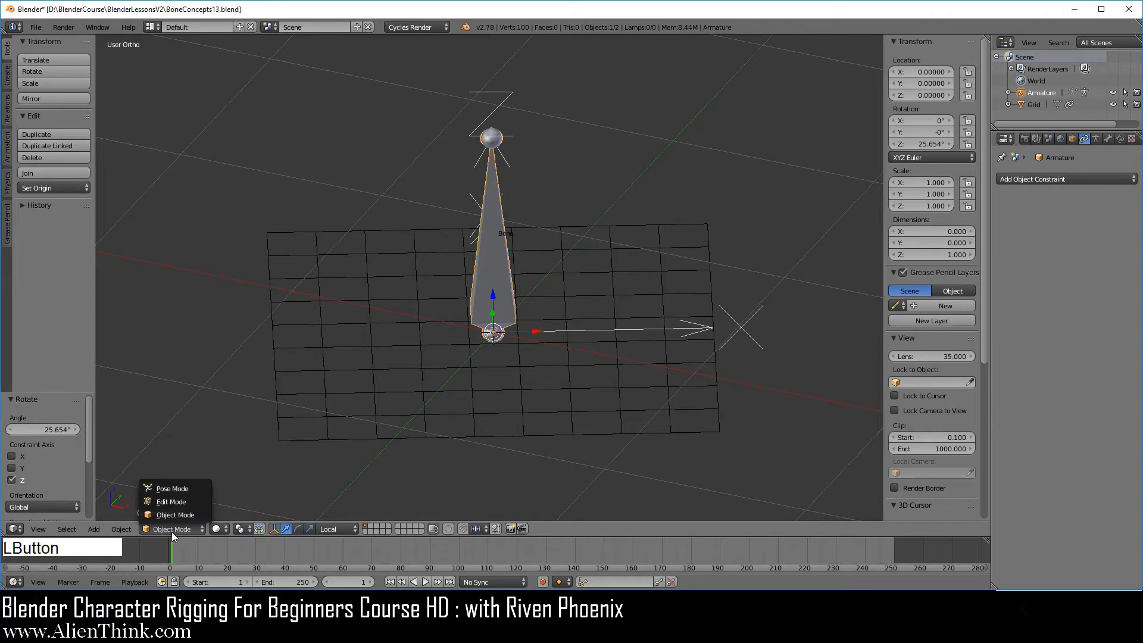
pyautogui.click(179, 501)
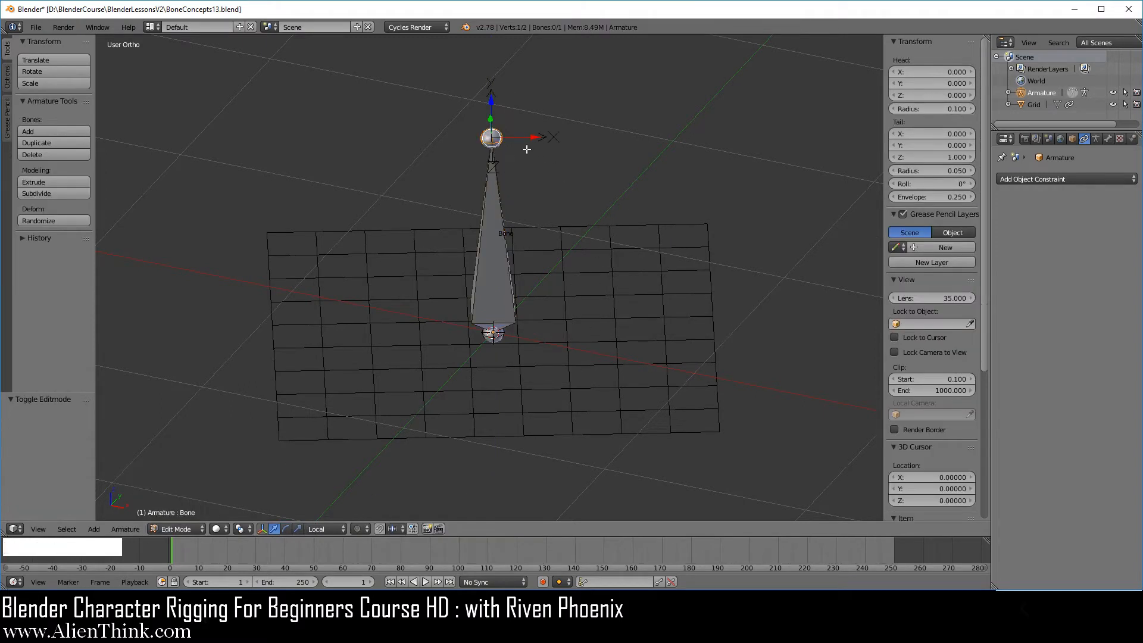
pyautogui.rightClick(493, 138)
pyautogui.press('r')
pyautogui.press('x')
pyautogui.press('x')
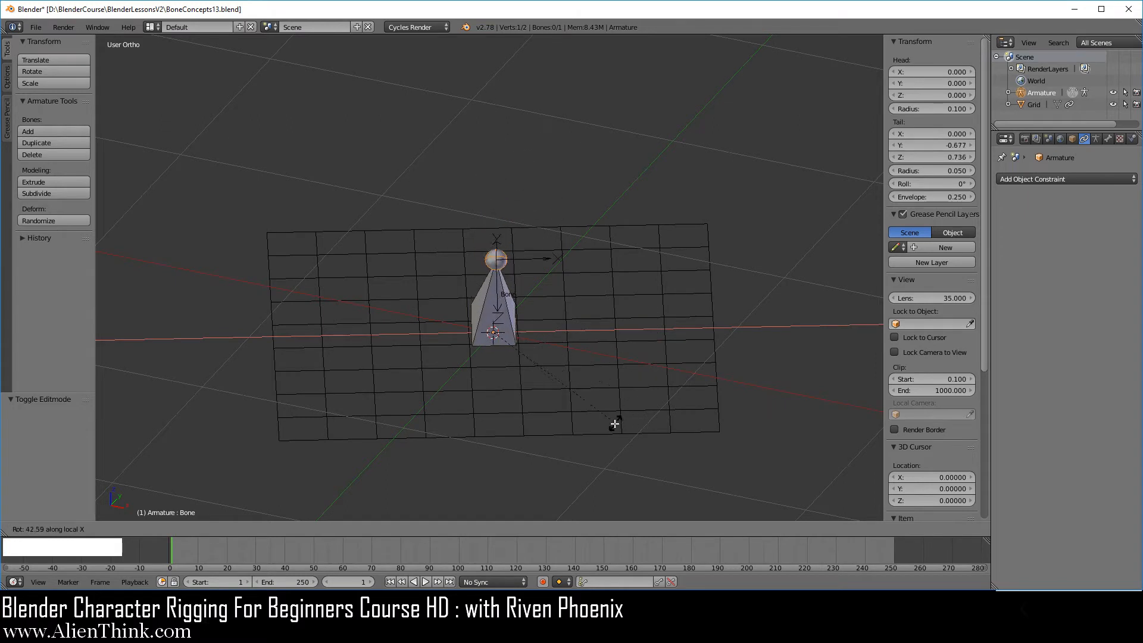
pyautogui.click(624, 368)
# Rotate the bone's tail about -424° around the local Z axis
pyautogui.press('r')
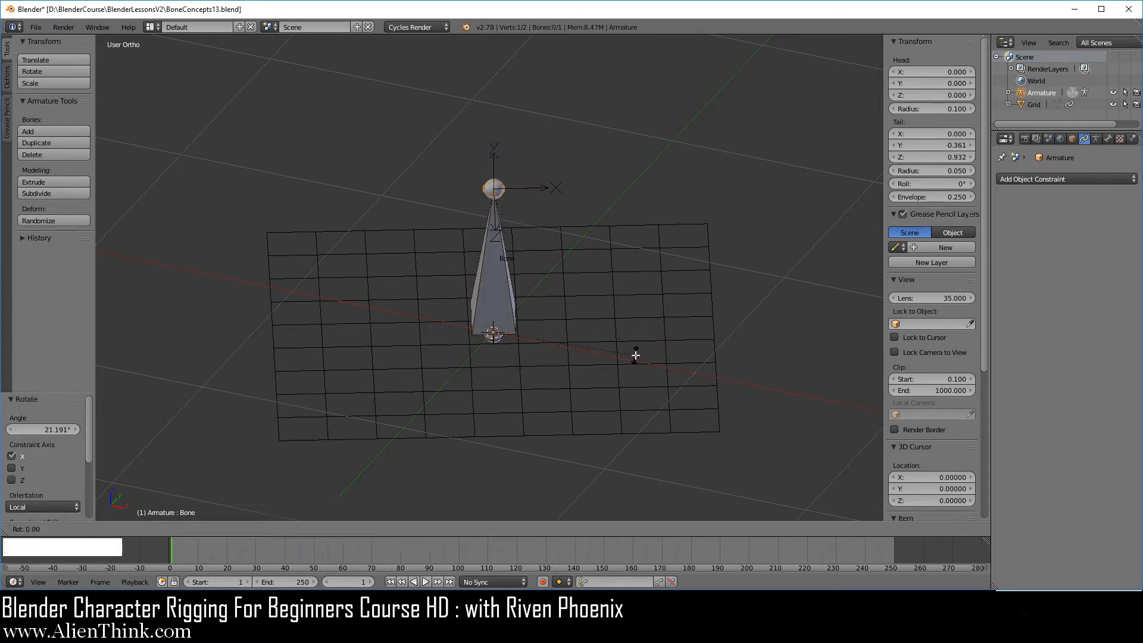
pyautogui.press('z')
pyautogui.press('z')
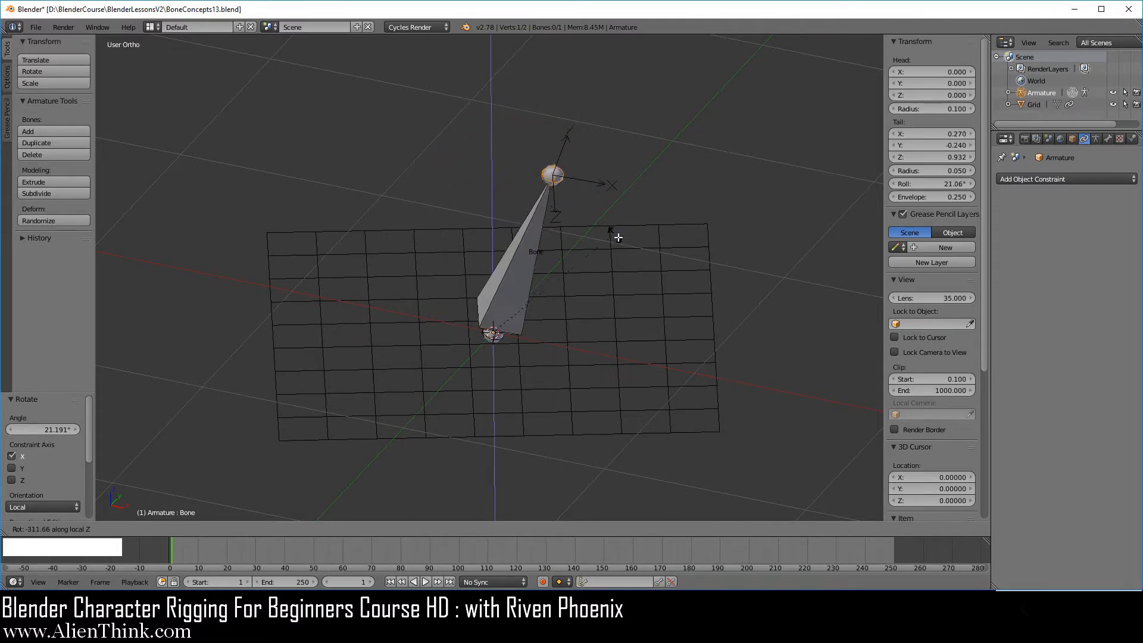
pyautogui.click(511, 392)
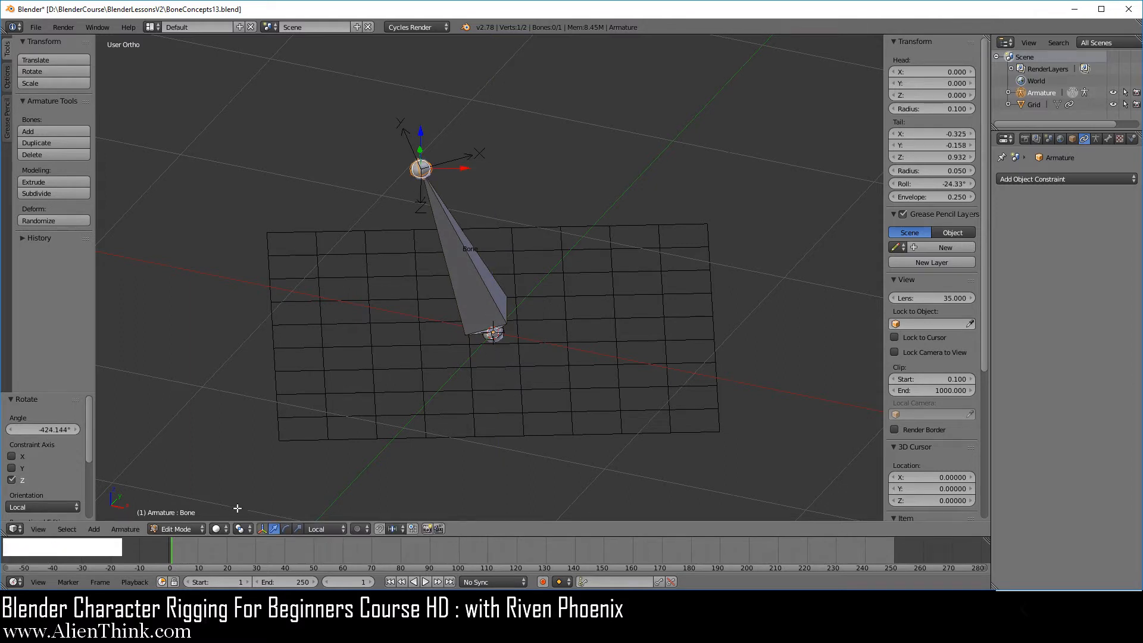
# Return to Object Mode and clear the armature object's rotation
pyautogui.click(176, 529)
pyautogui.click(176, 514)
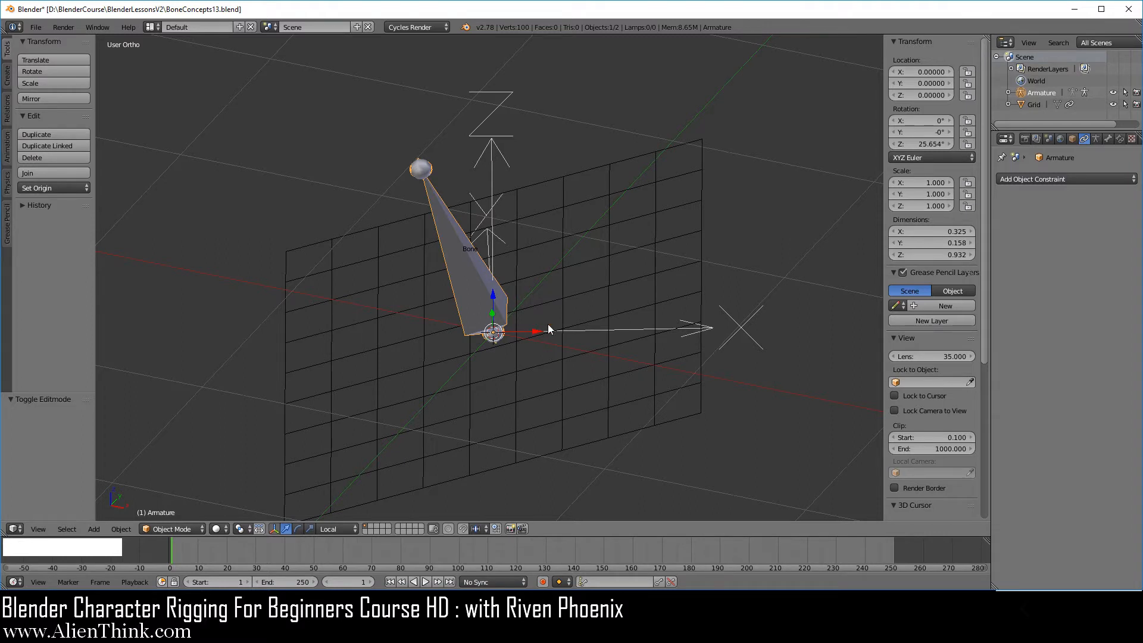
pyautogui.hotkey('alt', 'r')
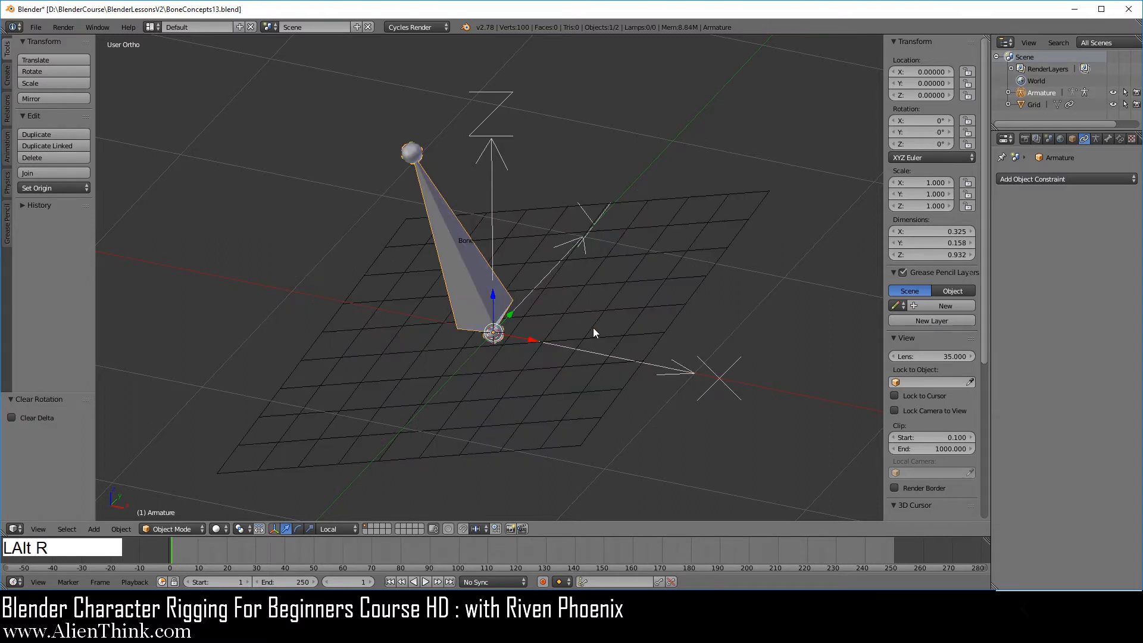
# Enter Edit Mode on the armature and undo the bone tail's rotations around the local Z and X axes
pyautogui.click(176, 529)
pyautogui.click(178, 503)
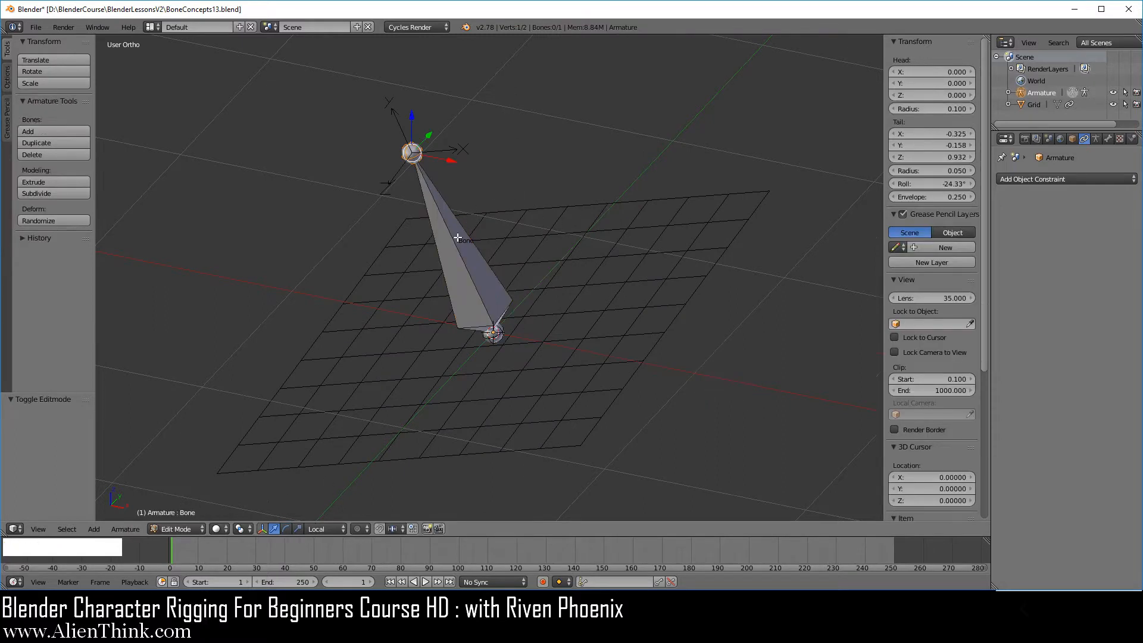
pyautogui.press('ctrl')
pyautogui.hotkey('ctrl', 'z')
pyautogui.hotkey('ctrl', 'z')
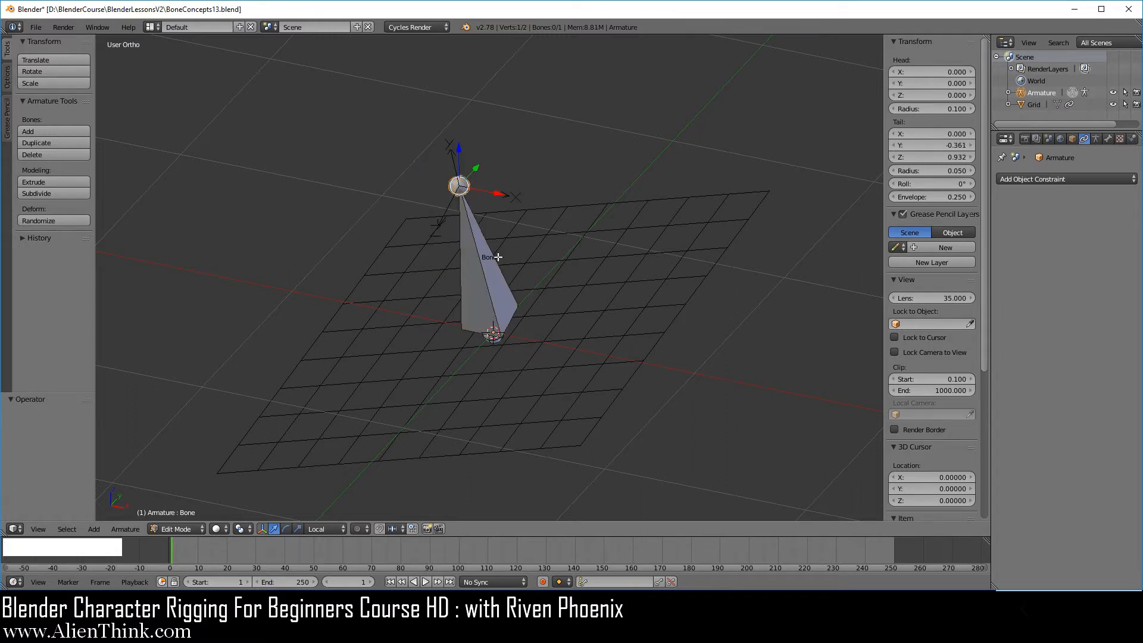
pyautogui.hotkey('ctrl', 'z')
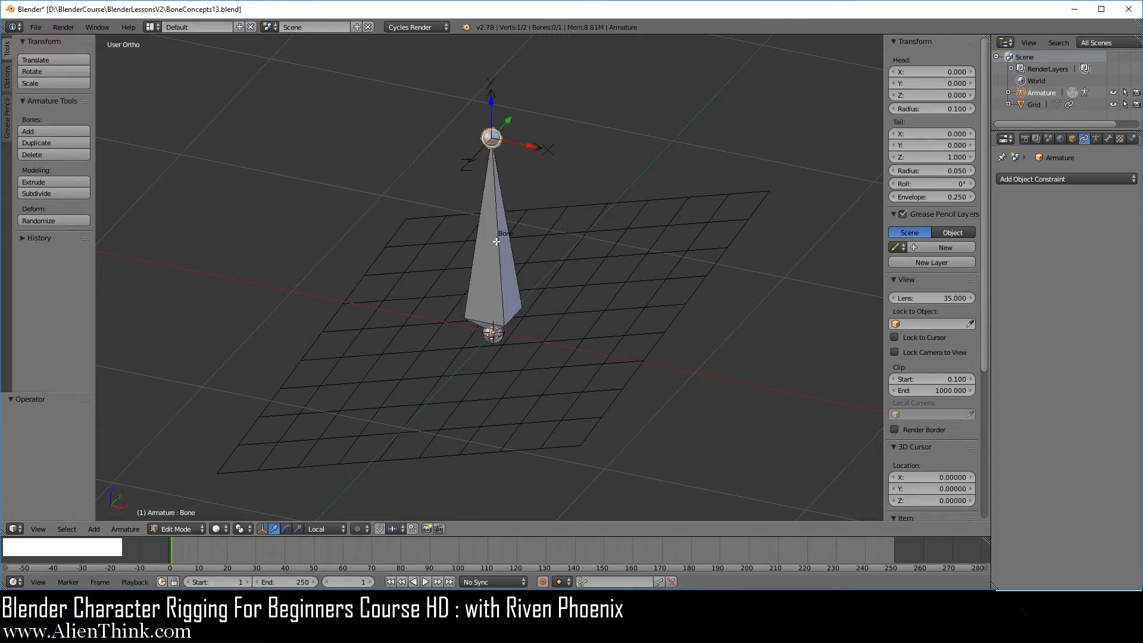
# Switch the armature to Pose Mode, and reopen the recent file BoneConcepts13.blend
pyautogui.click(179, 528)
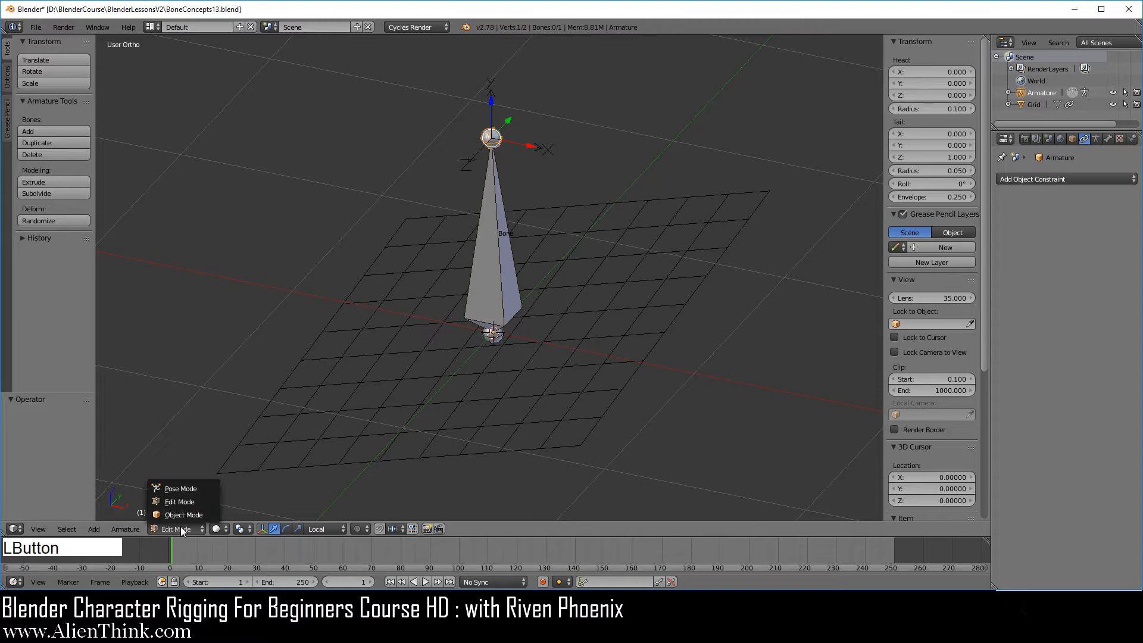
pyautogui.click(201, 488)
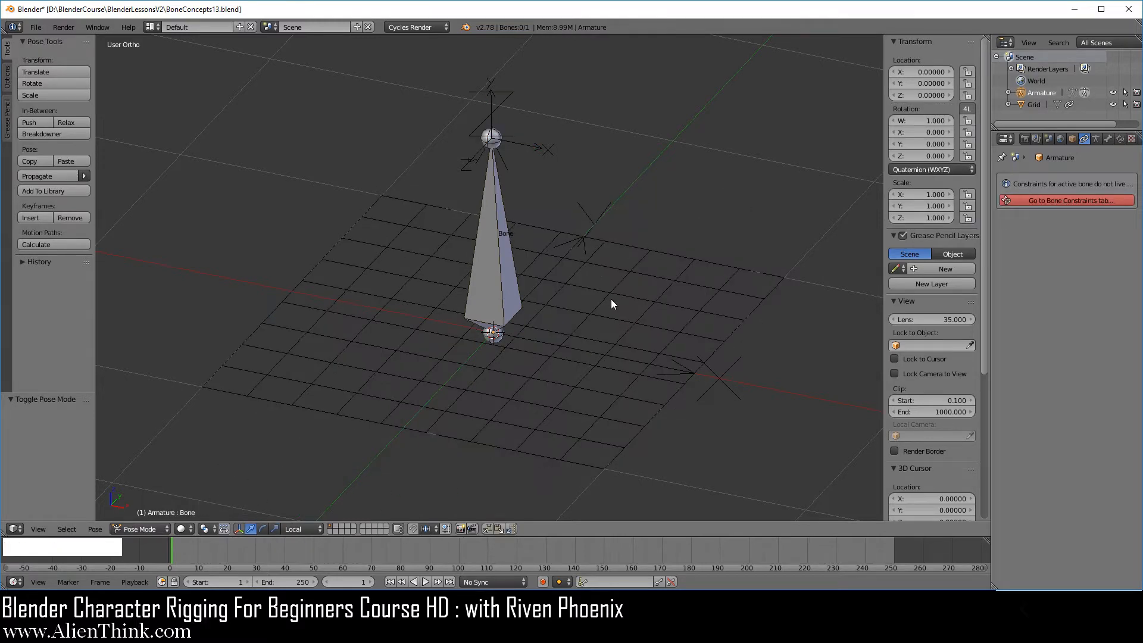
pyautogui.click(35, 28)
pyautogui.moveTo(80, 61)
pyautogui.click(198, 65)
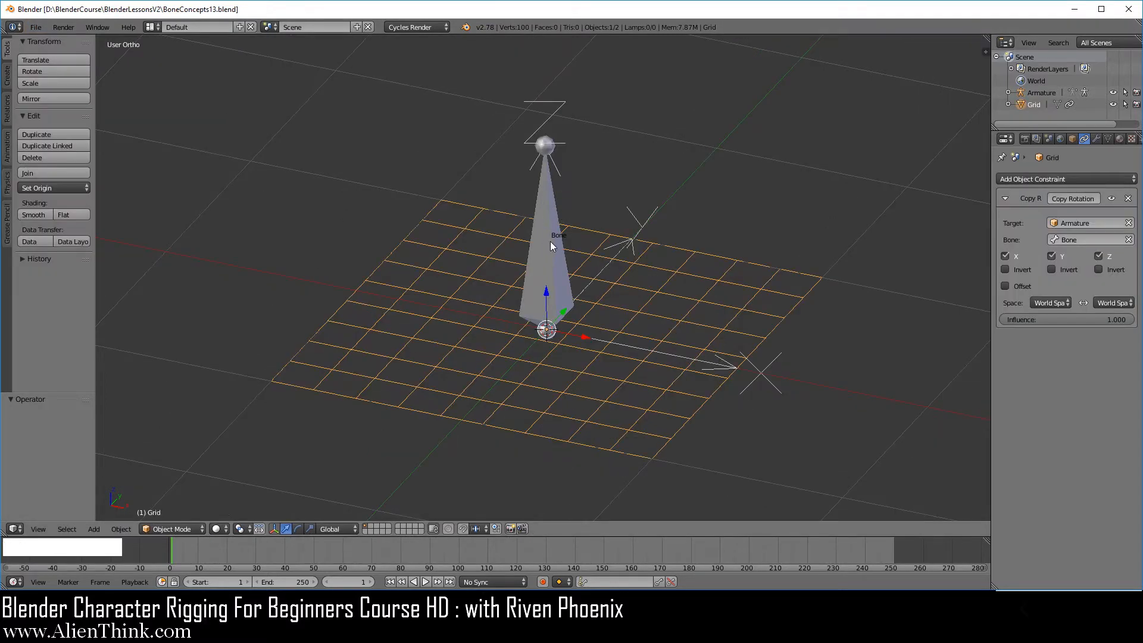
# Enter Edit Mode on the armature and show the bone's numeric transform properties beside the 3D view
pyautogui.rightClick(551, 241)
pyautogui.click(172, 529)
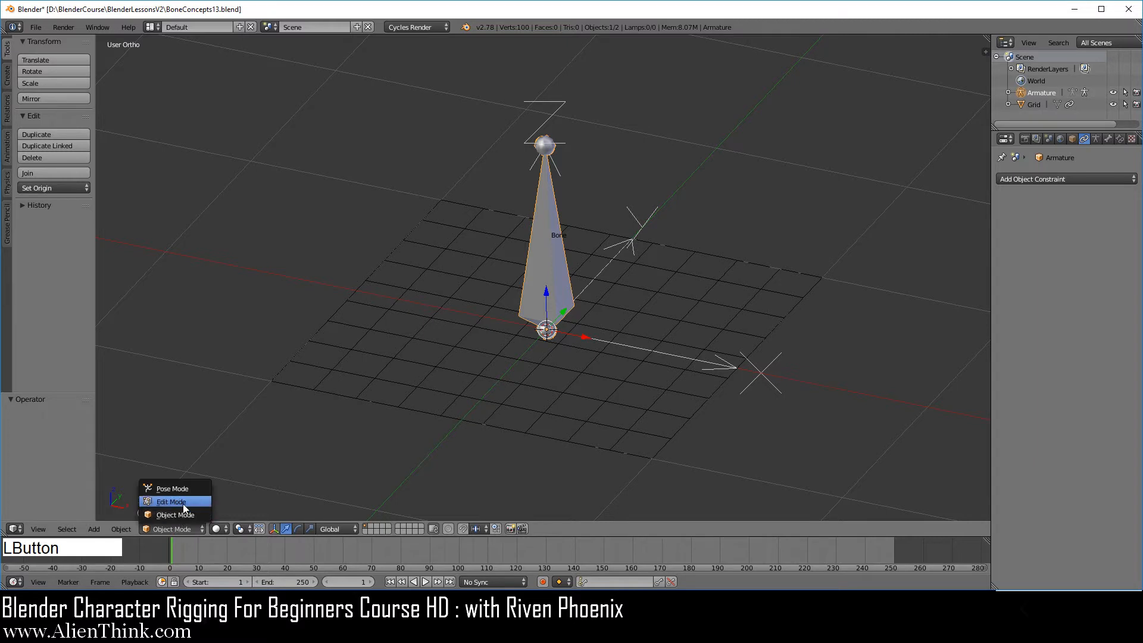
pyautogui.click(183, 503)
pyautogui.moveTo(424, 416); pyautogui.dragTo(576, 284, button='middle')
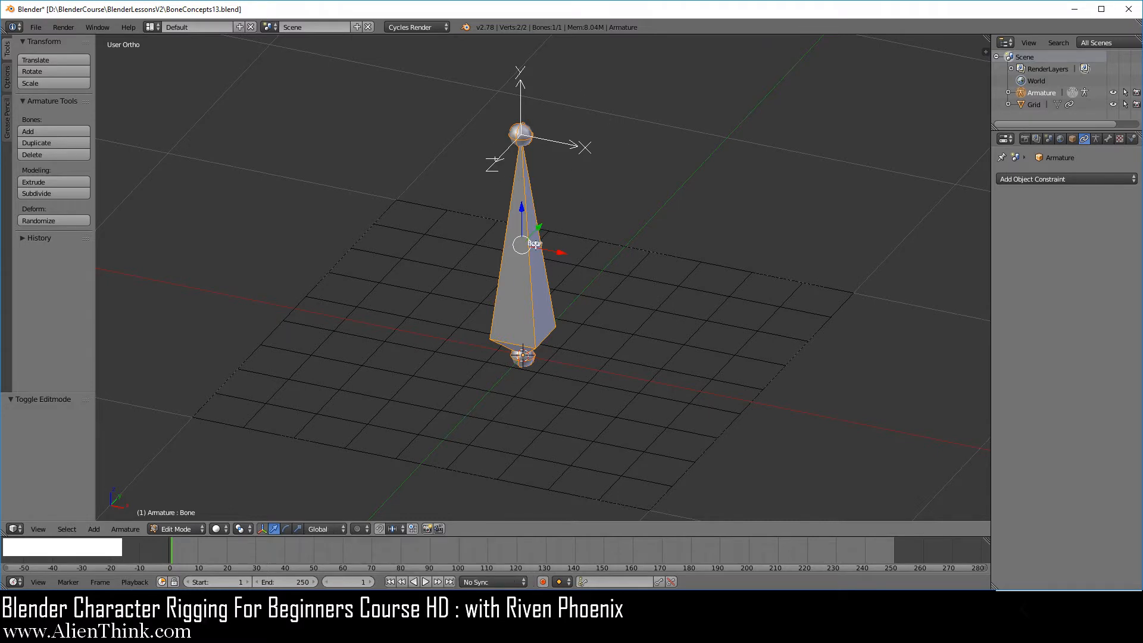
pyautogui.scroll(-1, 535, 245)
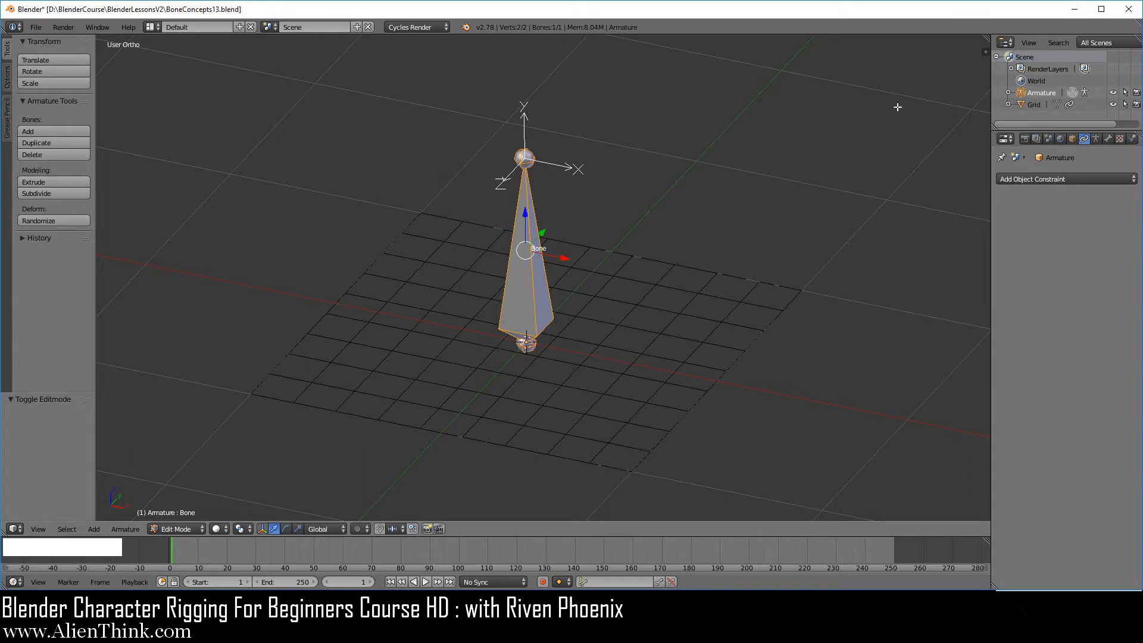
pyautogui.click(985, 52)
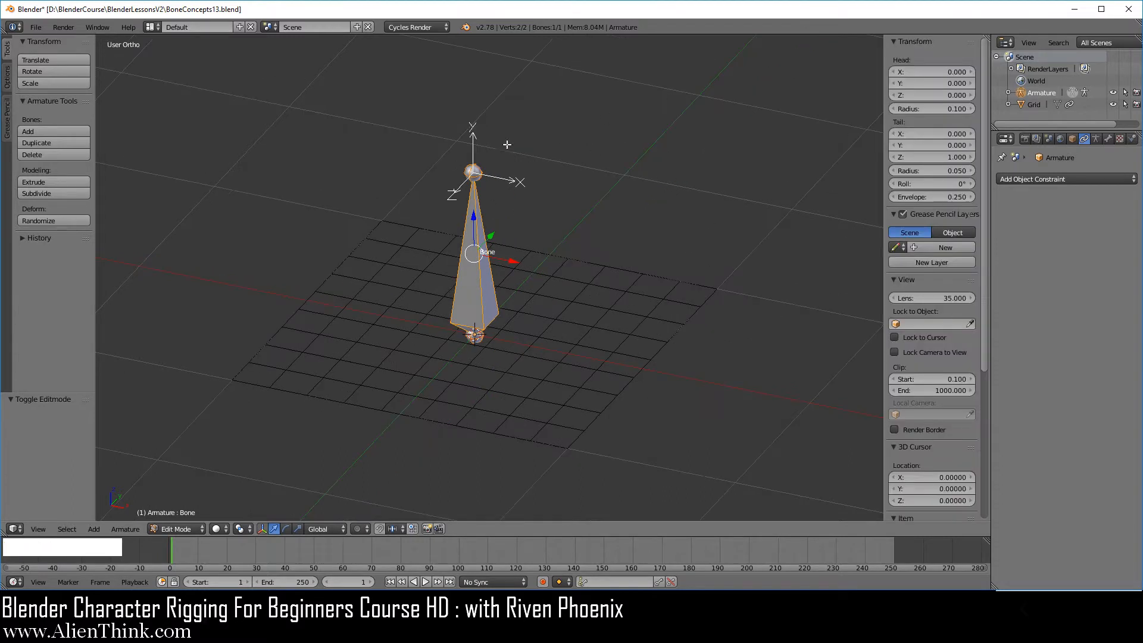
# Set the transform orientation to Normal and compare the manipulator axes on the whole bone and on its tail
pyautogui.rightClick(475, 172)
pyautogui.scroll(1, 524, 234)
pyautogui.scroll(1, 524, 234)
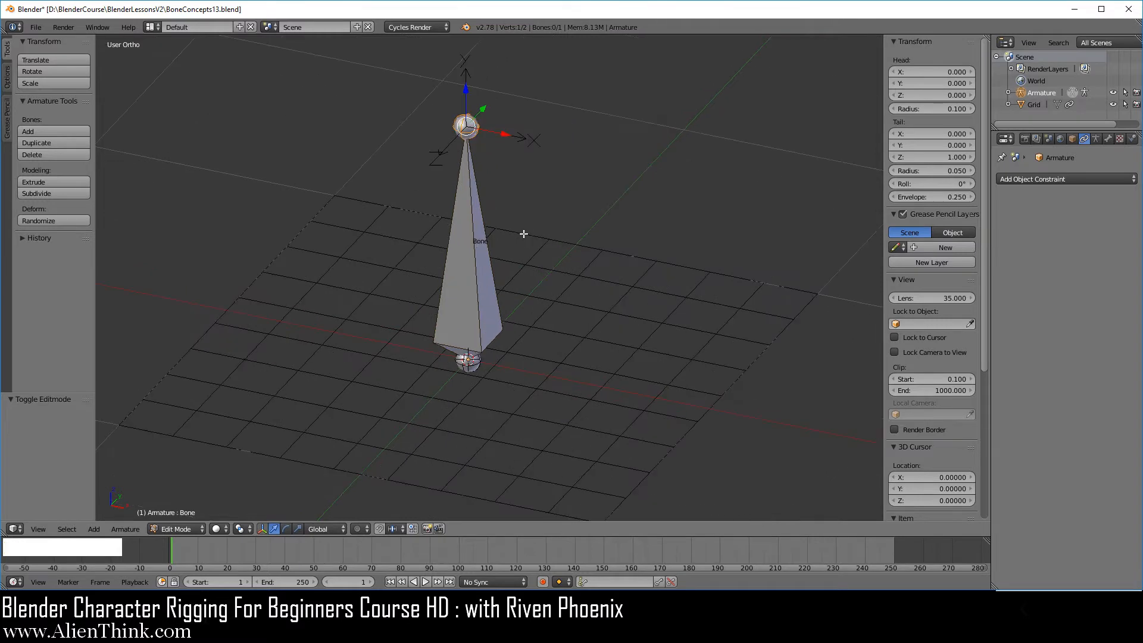
pyautogui.click(328, 529)
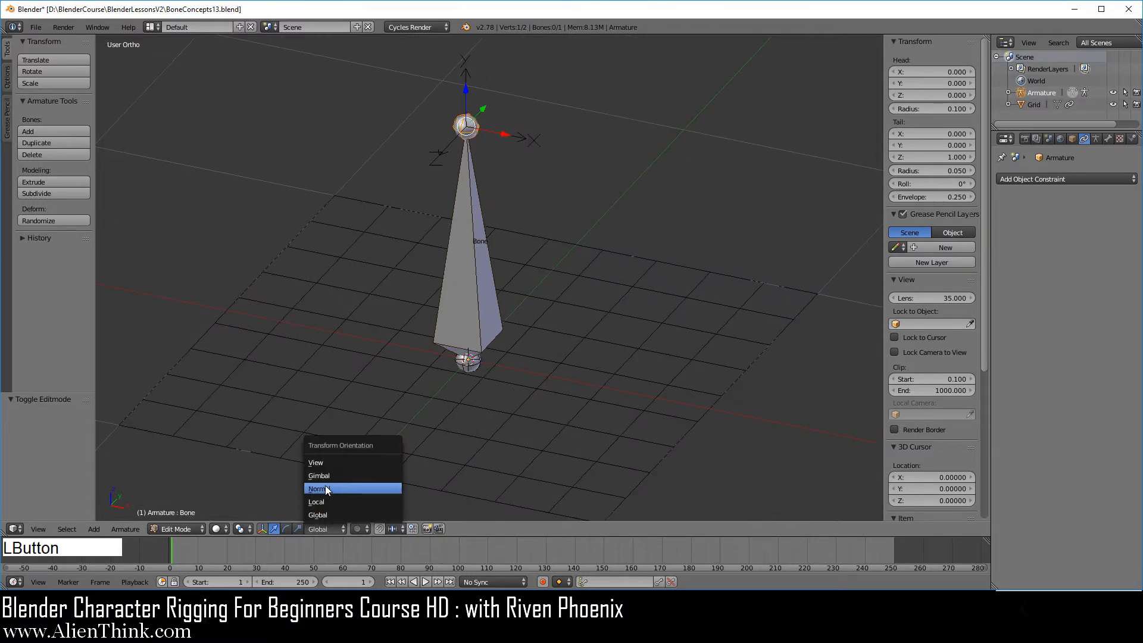
pyautogui.click(325, 487)
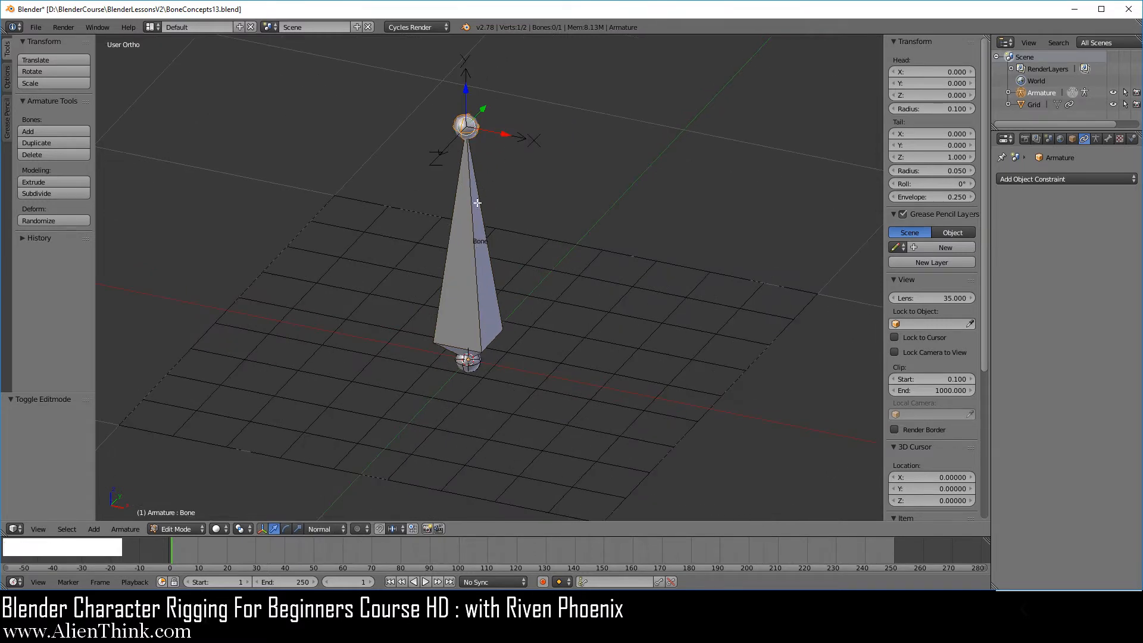
pyautogui.rightClick(467, 265)
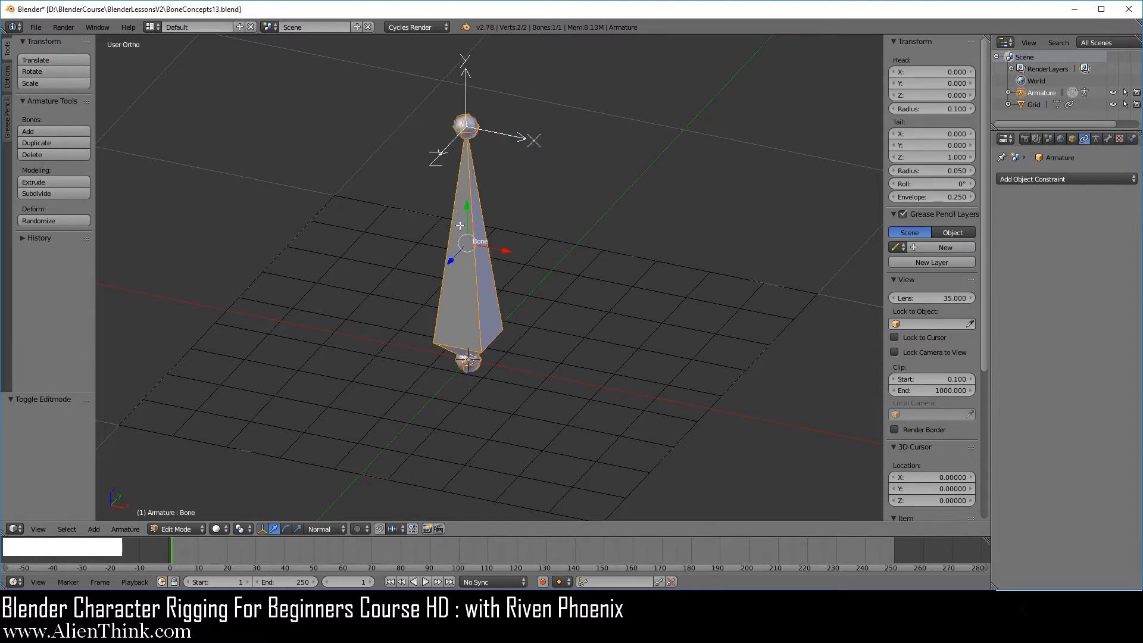
pyautogui.rightClick(469, 125)
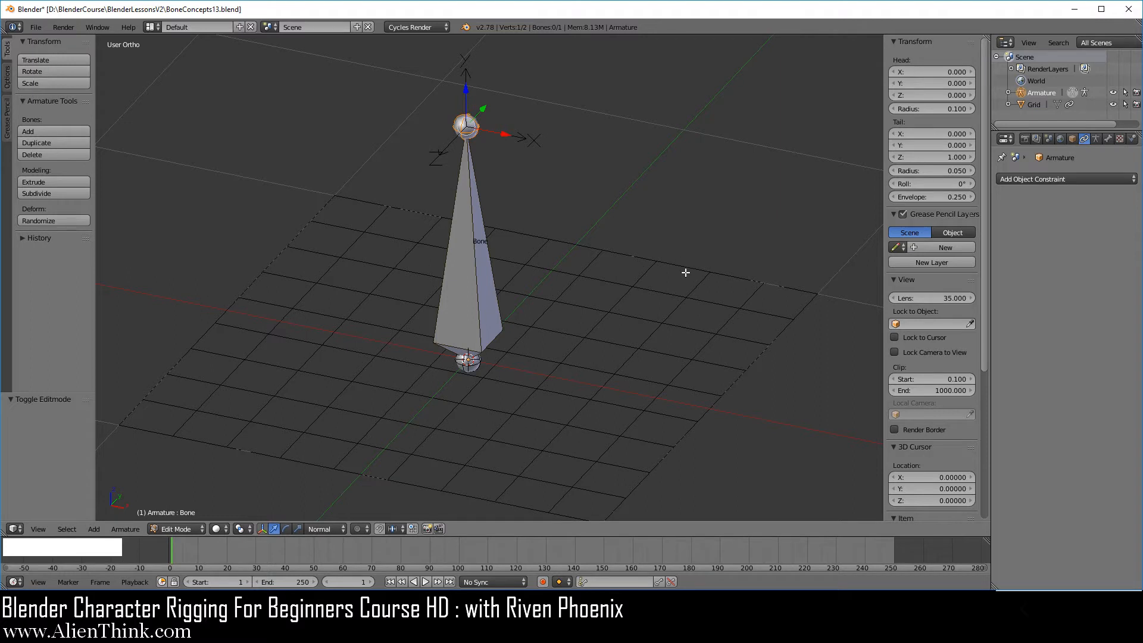
# Rotate the bone's tail about 28° around the normal X axis
pyautogui.press('r')
pyautogui.press('x')
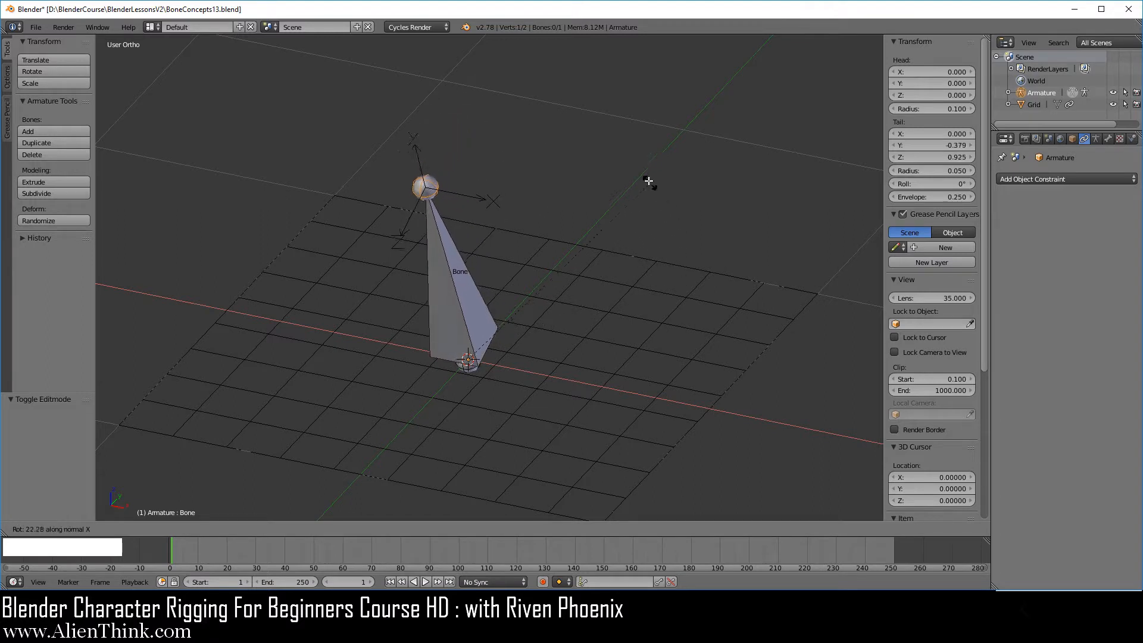
pyautogui.click(633, 173)
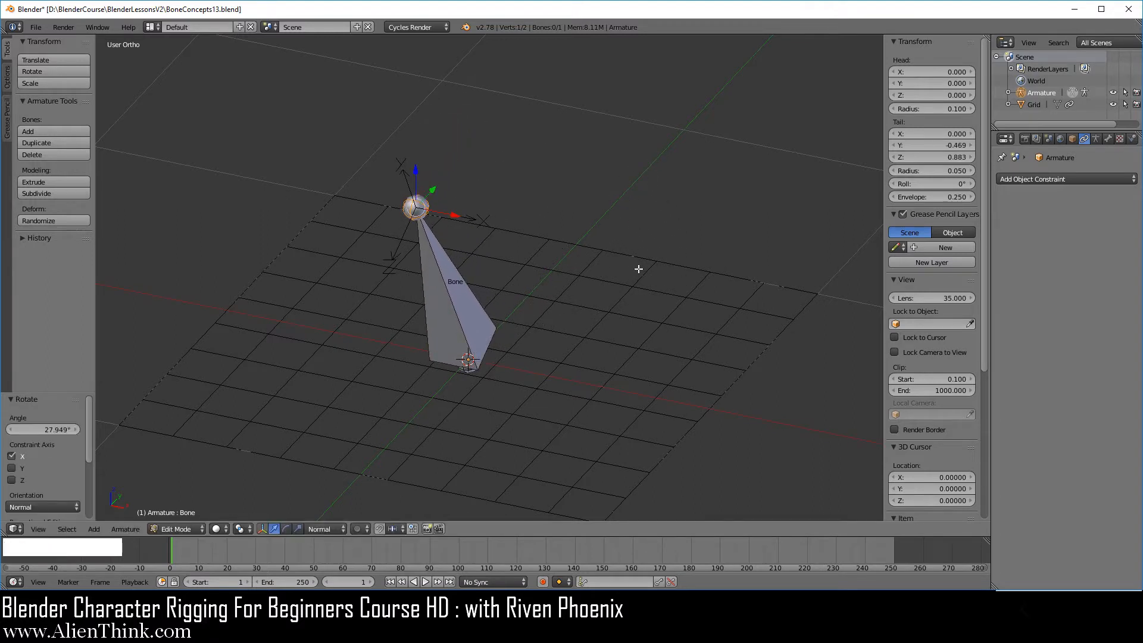
# Rotate the bone's tail about -43° around the normal Z axis
pyautogui.press('r')
pyautogui.press('z')
pyautogui.press('z')
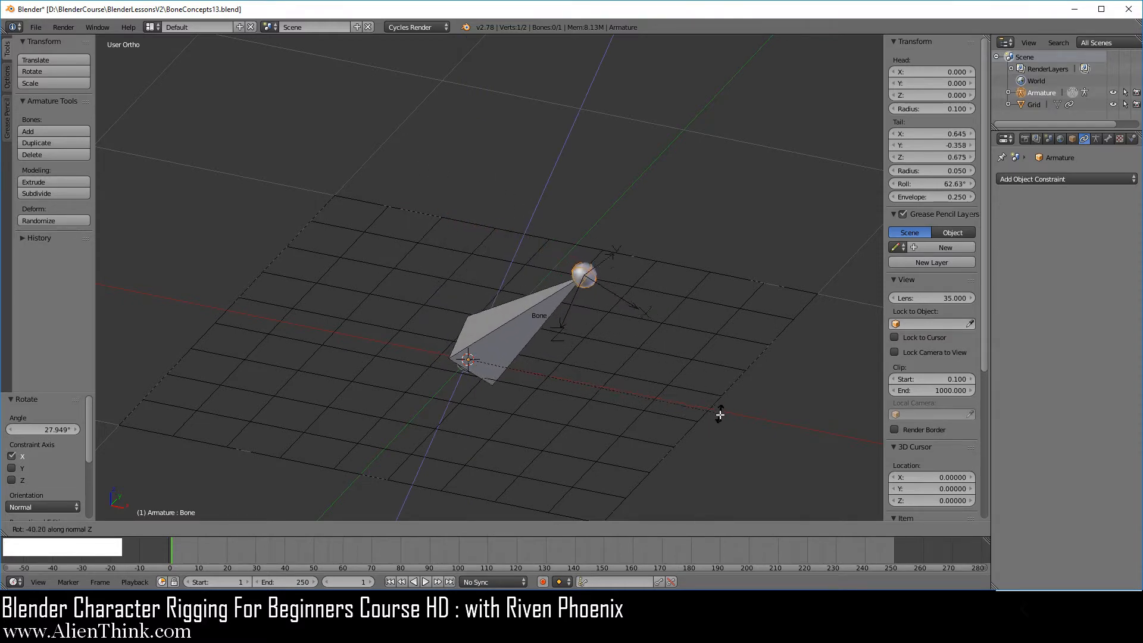
pyautogui.click(722, 429)
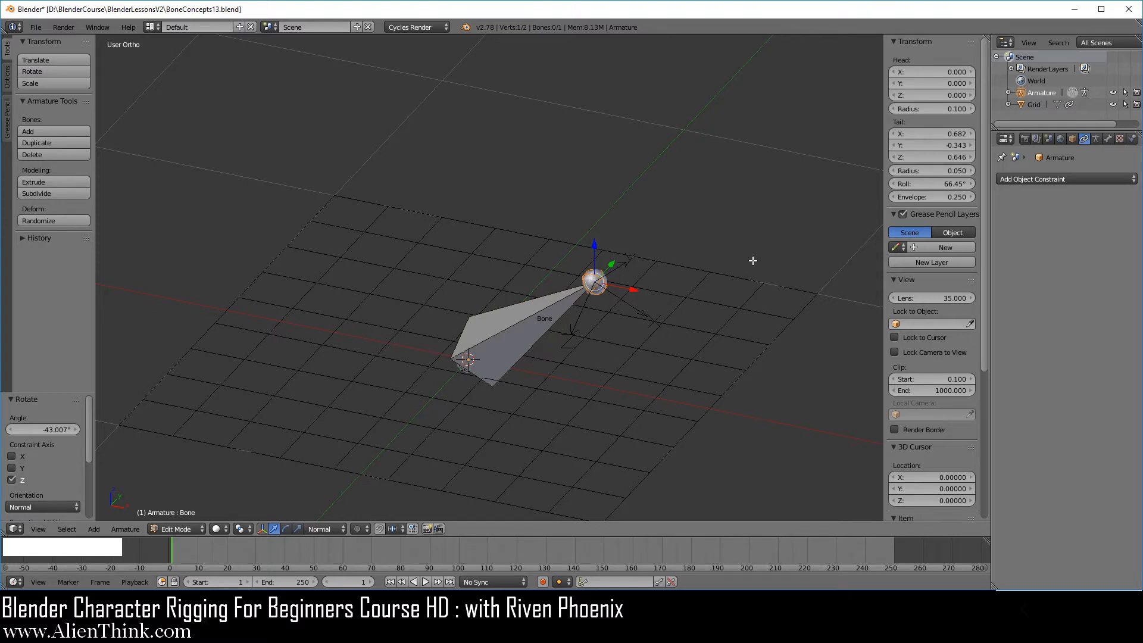
# Try to rotate the bone's tail around the normal Y axis
pyautogui.press('r')
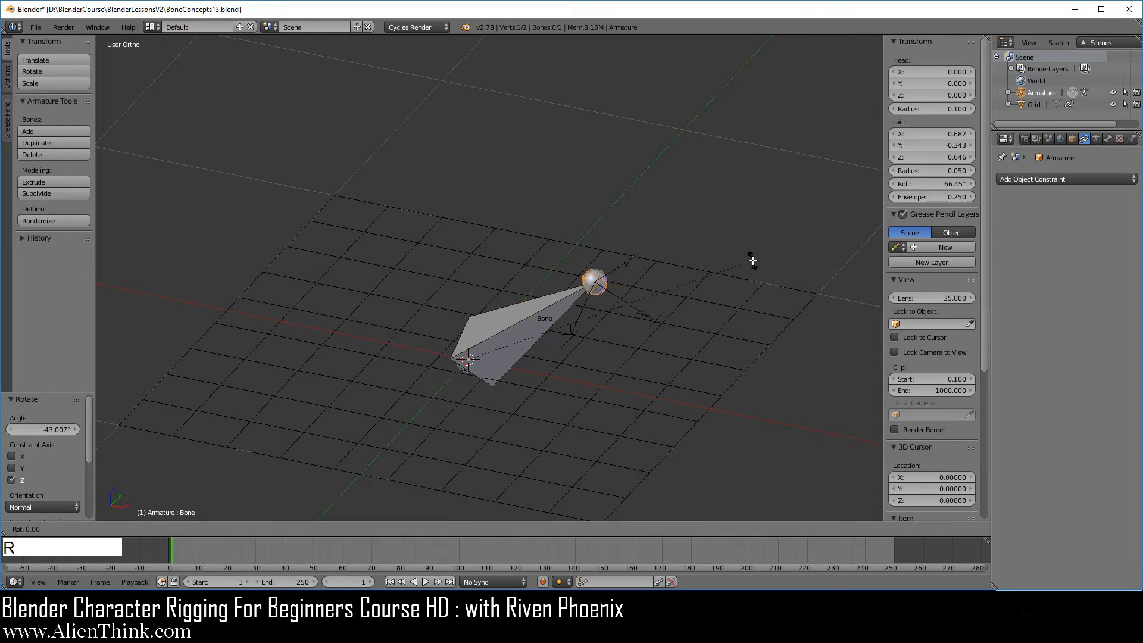
pyautogui.press('y')
pyautogui.press('y')
pyautogui.rightClick(426, 308)
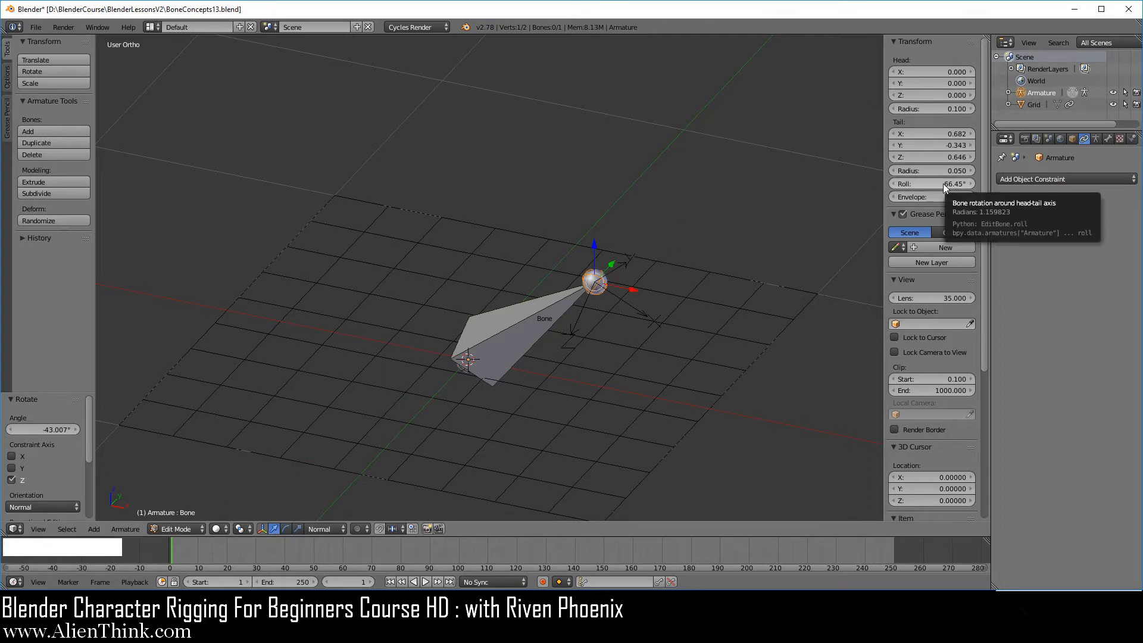
# Select the whole bone and adjust its Roll to about -16.05°
pyautogui.rightClick(528, 322)
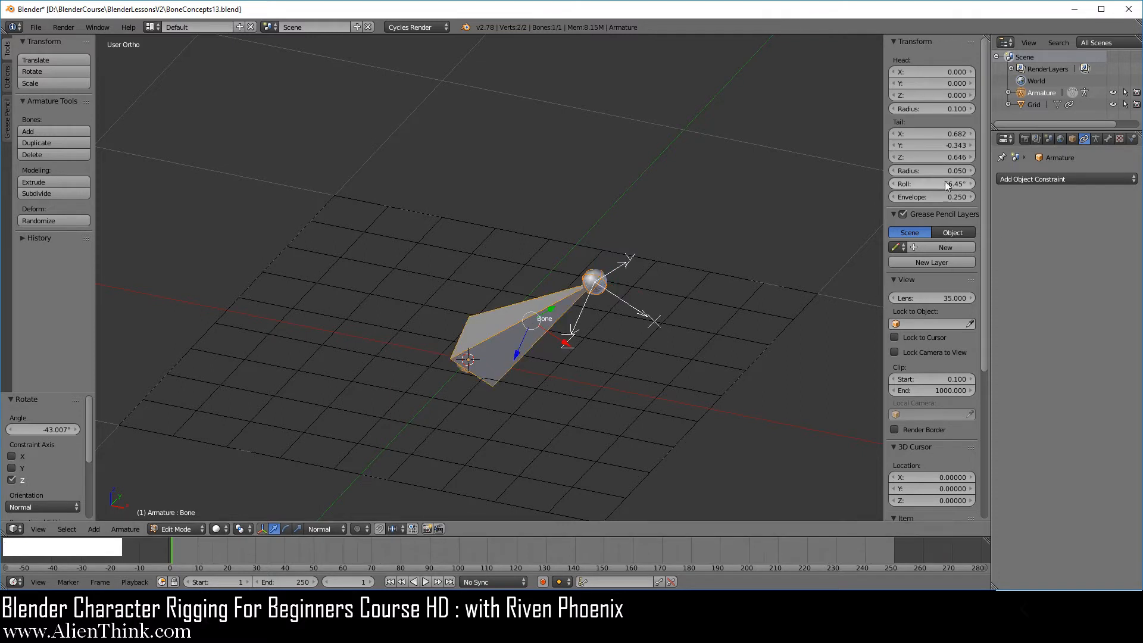
pyautogui.moveTo(927, 184); pyautogui.dragTo(805, 184)
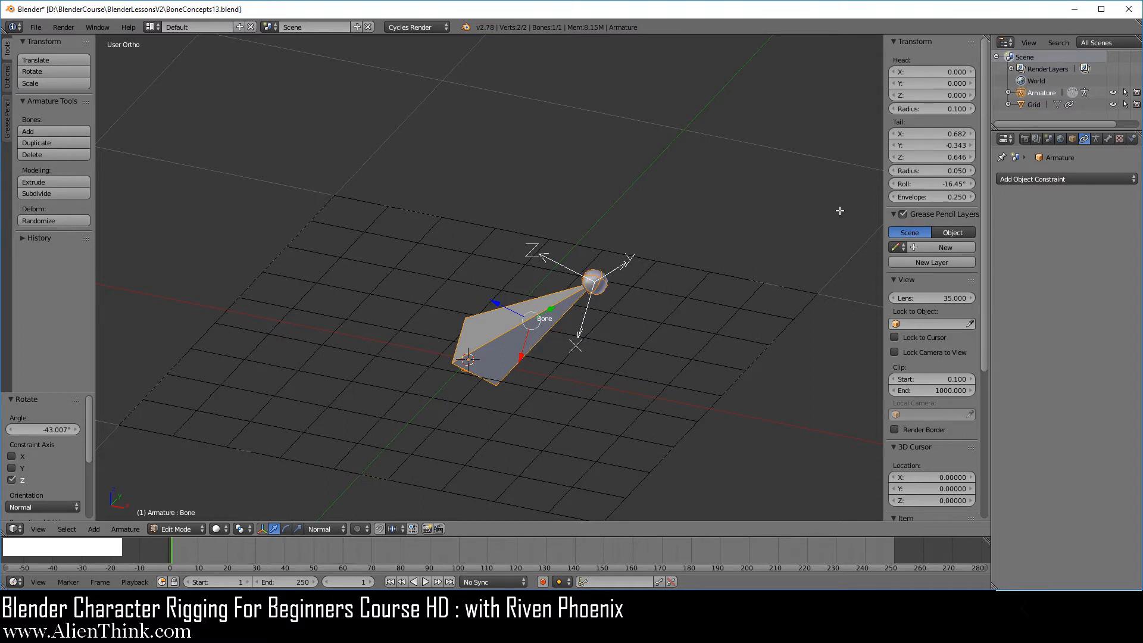
pyautogui.moveTo(931, 187); pyautogui.dragTo(939, 187)
# Switch the armature from Edit Mode to Pose Mode
pyautogui.click(192, 528)
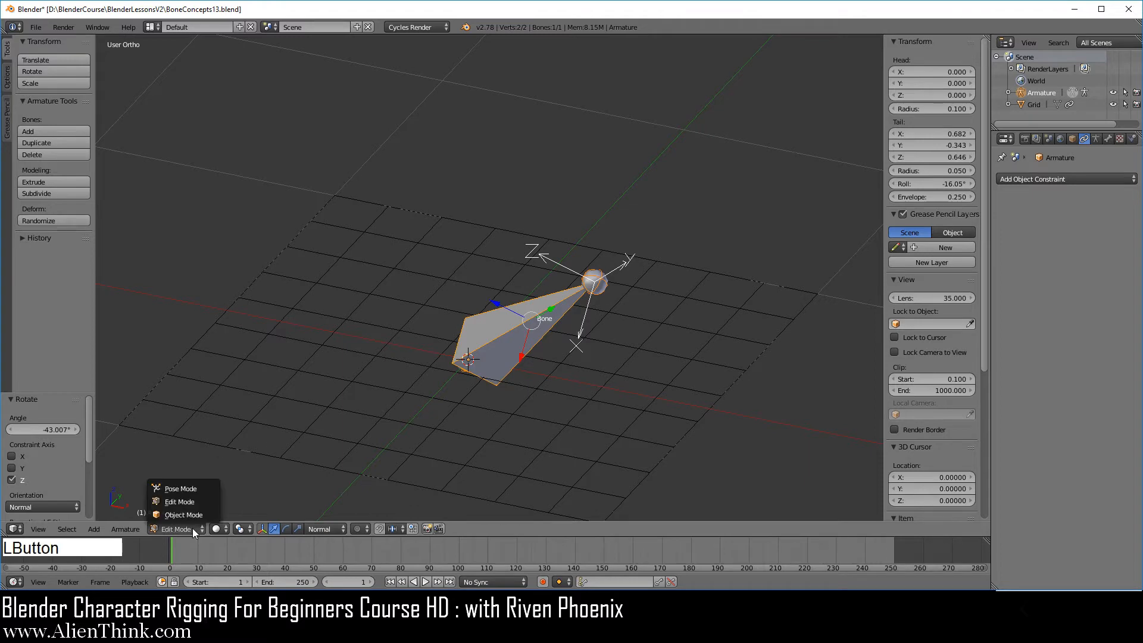
pyautogui.click(194, 489)
pyautogui.scroll(-1, 541, 331)
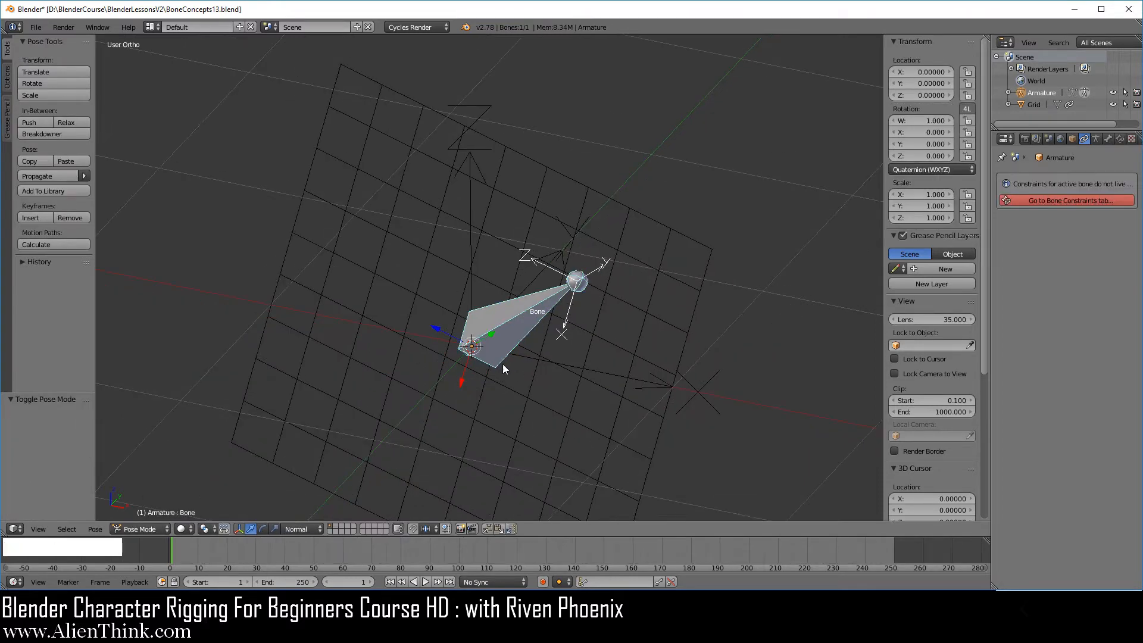
pyautogui.moveTo(502, 363); pyautogui.dragTo(528, 351, button='middle')
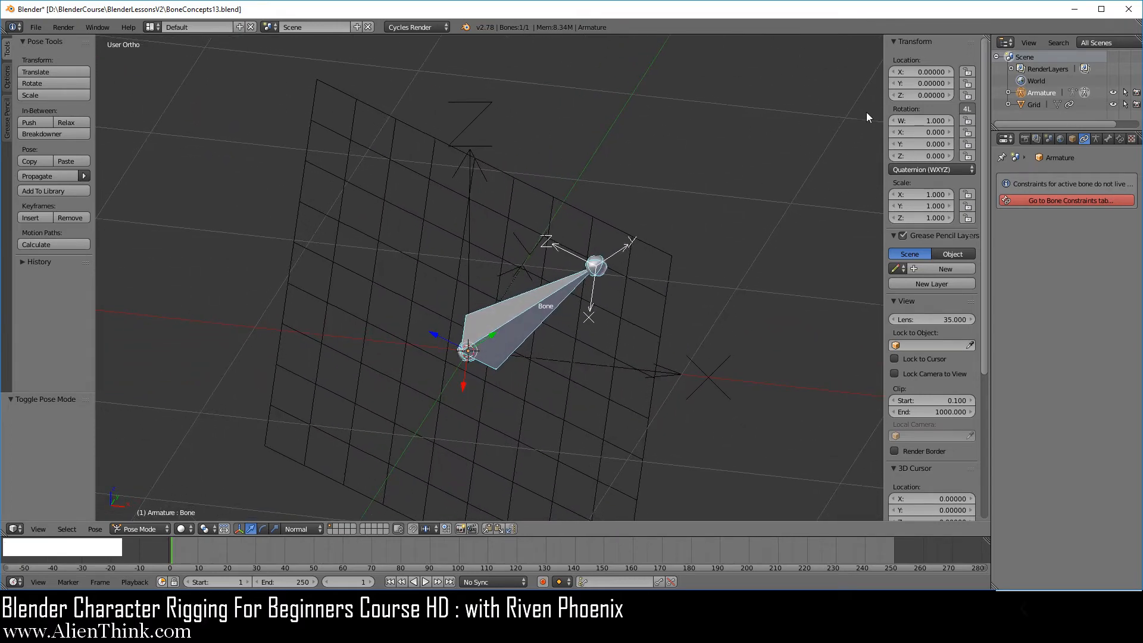
# Move the posed bone to X -0.28, Y 0.04, Z -0.13, and clear its pose location
pyautogui.click(905, 70)
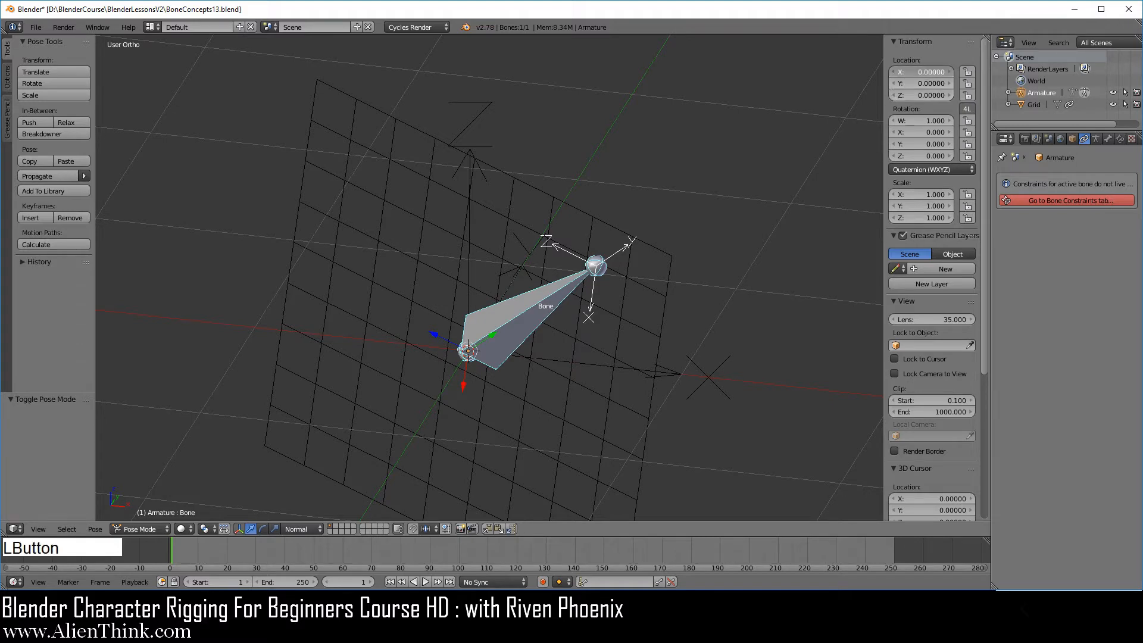
pyautogui.moveTo(905, 71)
pyautogui.mouseDown()
pyautogui.moveTo(935, 71)
pyautogui.moveTo(881, 71)
pyautogui.moveTo(905, 71)
pyautogui.moveTo(888, 71)
pyautogui.moveTo(928, 96)
pyautogui.moveTo(901, 95)
pyautogui.moveTo(947, 84)
pyautogui.moveTo(924, 84)
pyautogui.mouseUp()
pyautogui.press('alt')
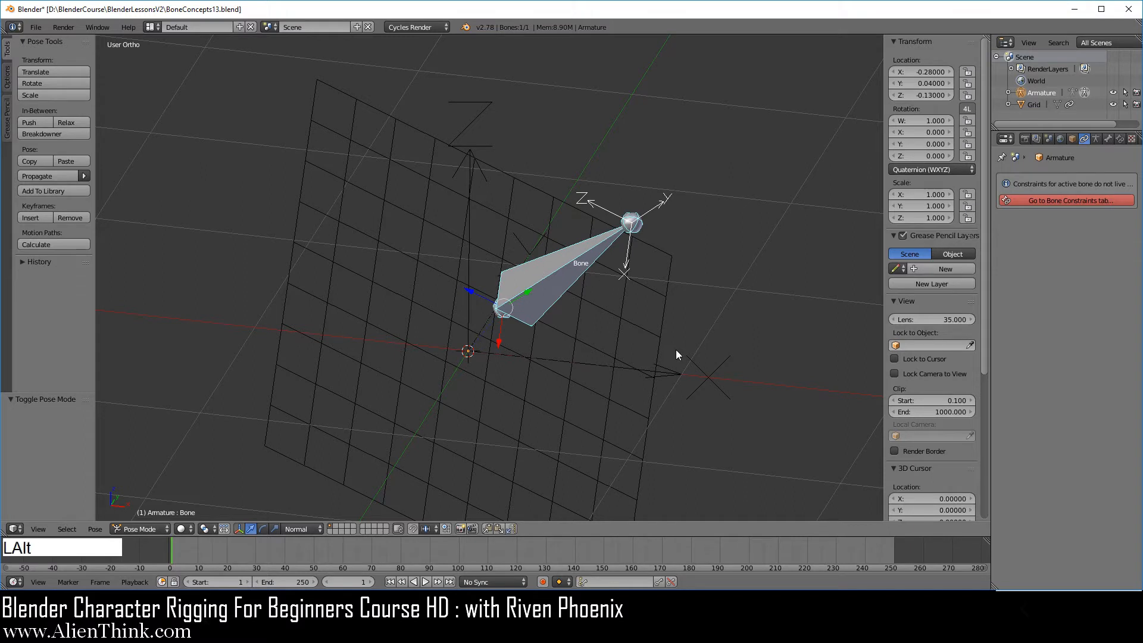
pyautogui.hotkey('alt', 'g')
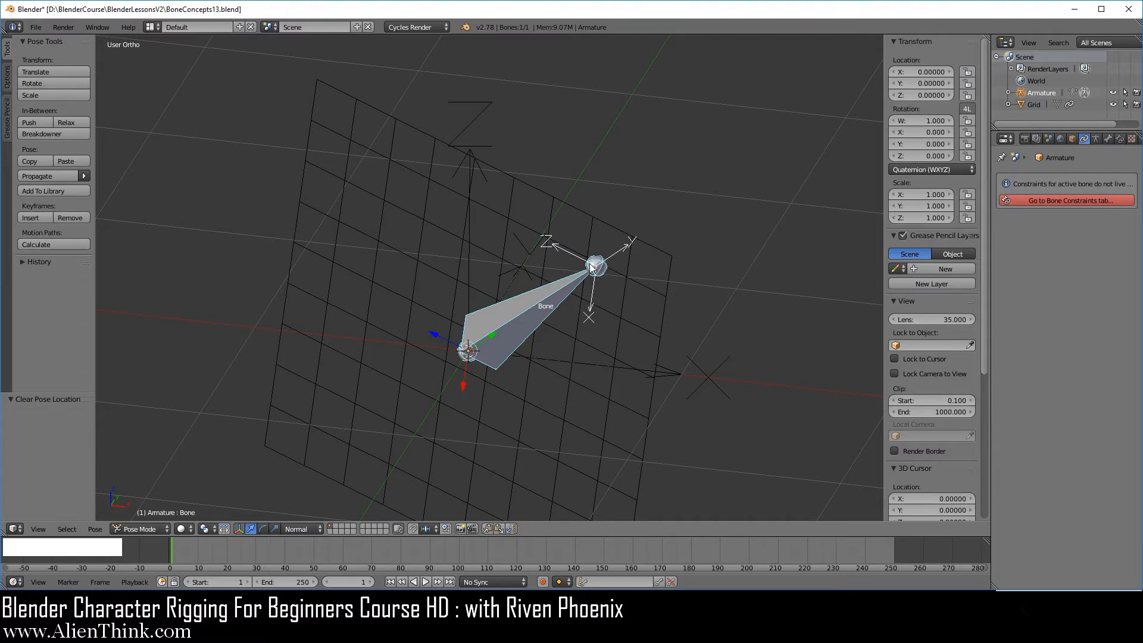
# Set the transform orientation to Local for the posed bone
pyautogui.click(297, 529)
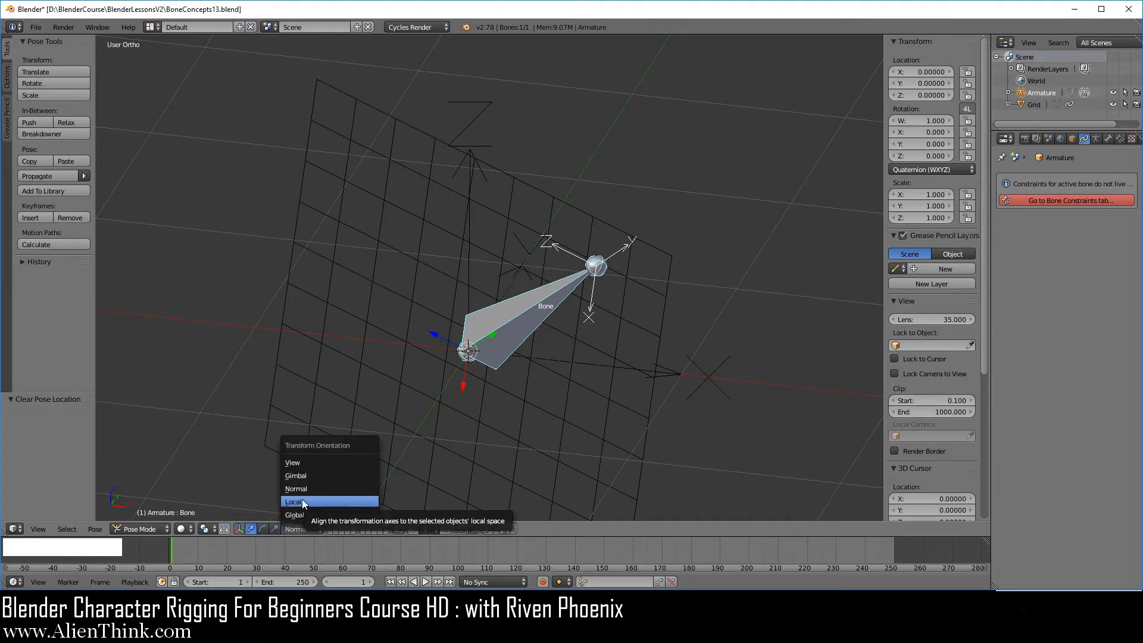
pyautogui.click(321, 502)
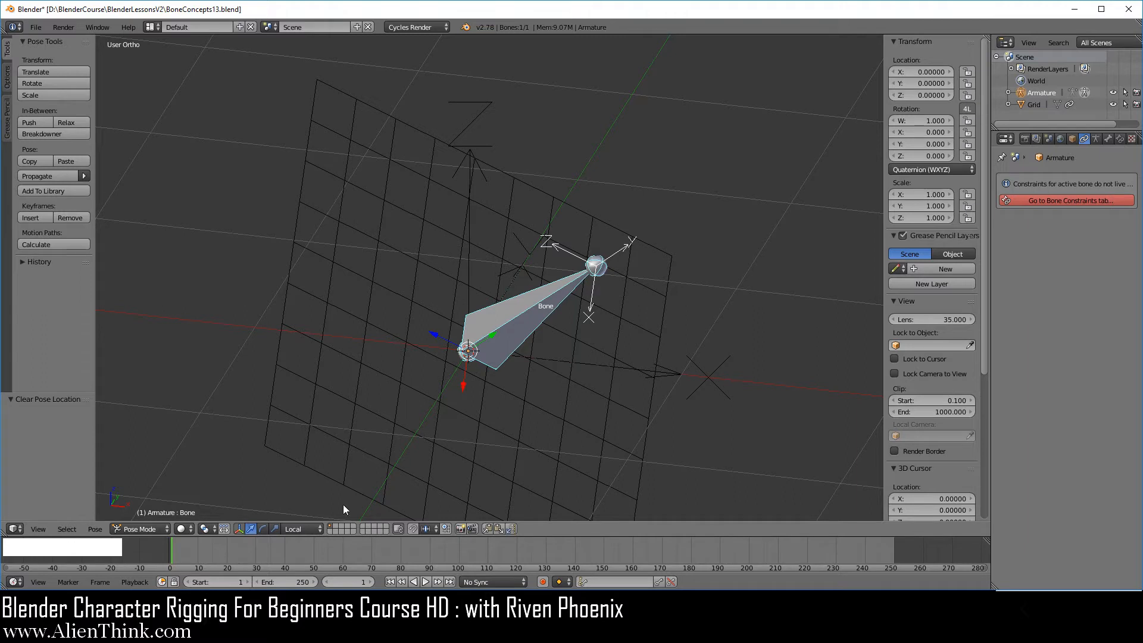
pyautogui.click(296, 529)
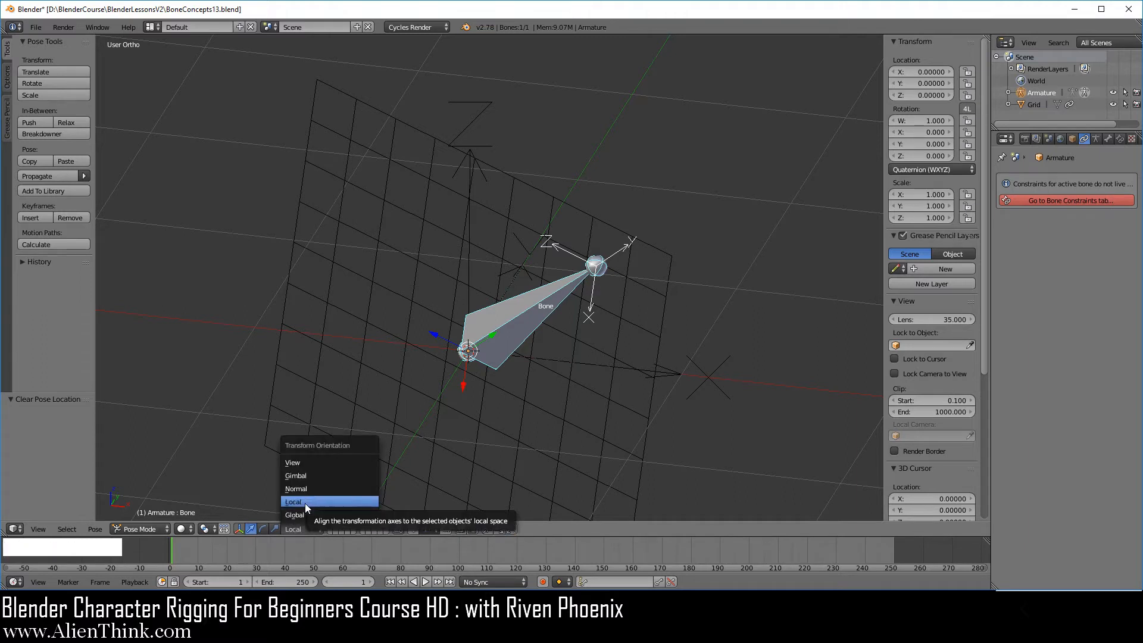
pyautogui.click(304, 503)
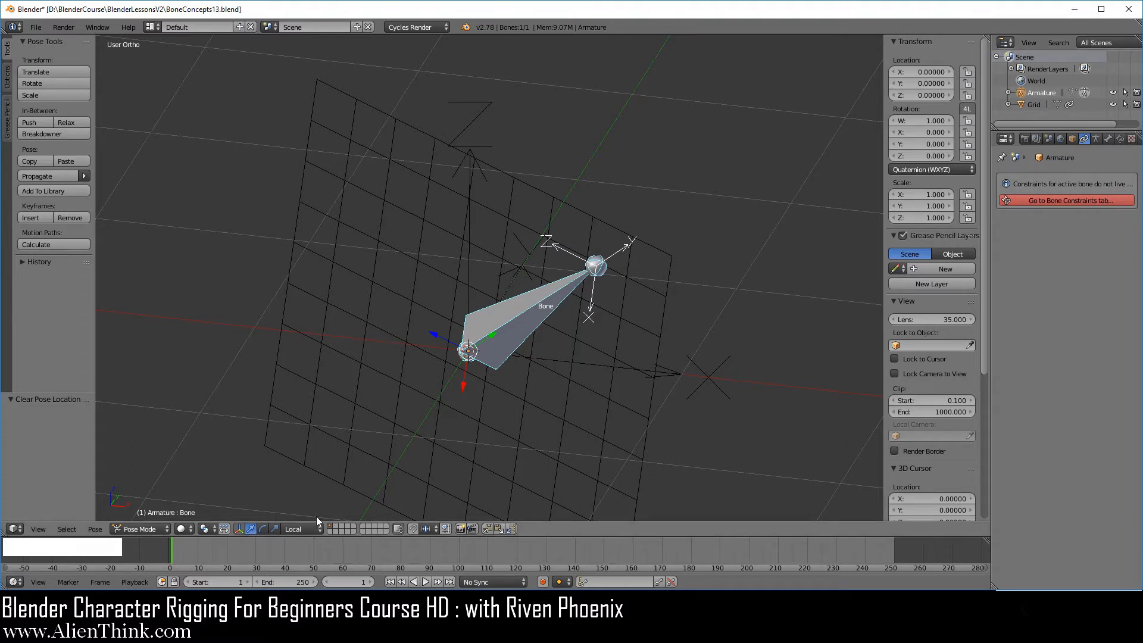
# Try to rotate the posed bone around its local Y axis
pyautogui.press('r')
pyautogui.press('y')
pyautogui.press('y')
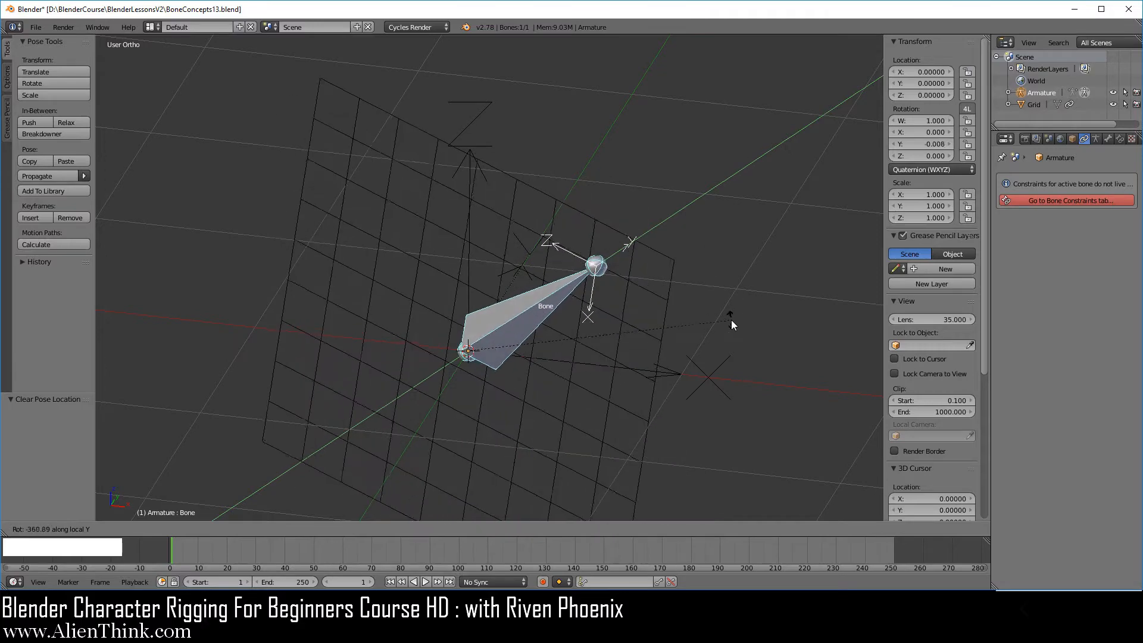
pyautogui.rightClick(731, 320)
# Try to rotate the posed bone around its local Z axis and its local X axis
pyautogui.press('r')
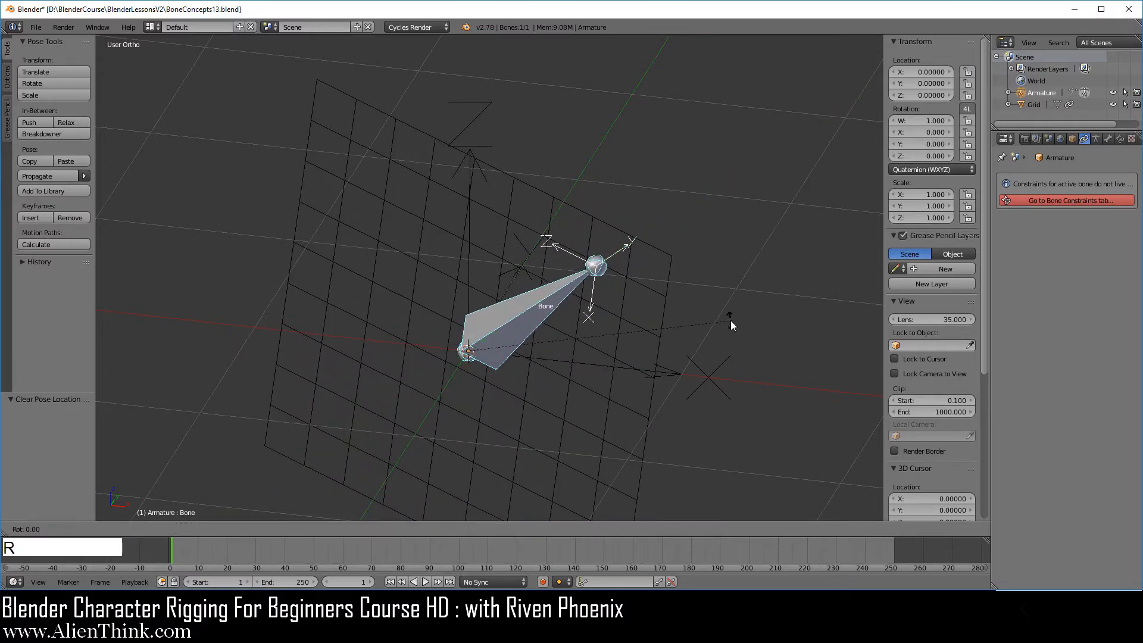
pyautogui.press('z')
pyautogui.press('z')
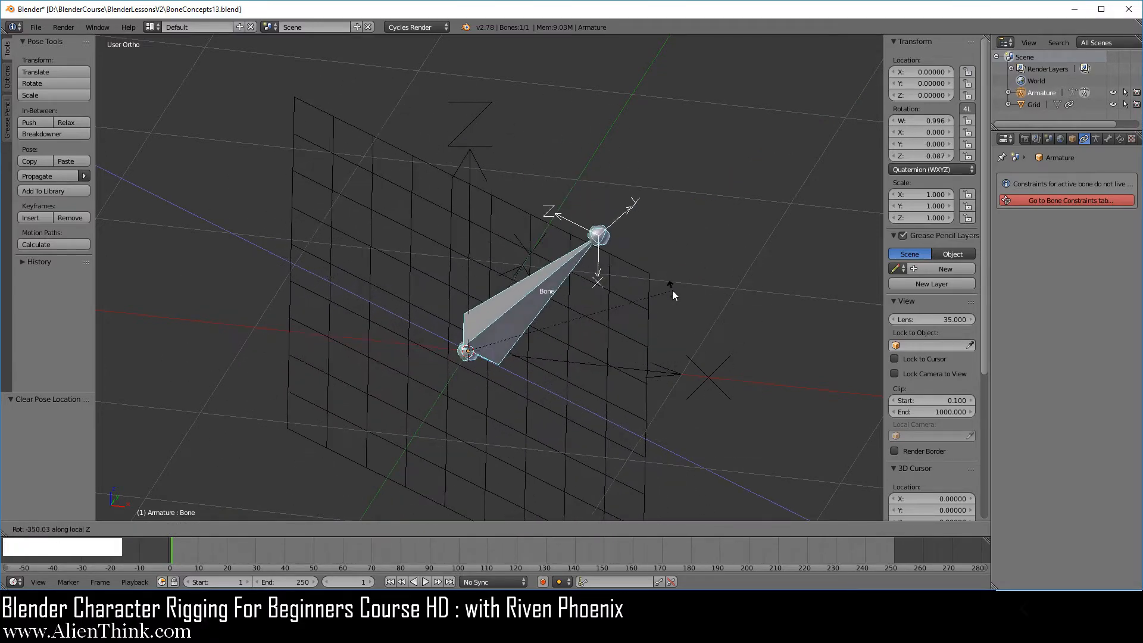
pyautogui.rightClick(673, 291)
pyautogui.press('r')
pyautogui.press('x')
pyautogui.press('x')
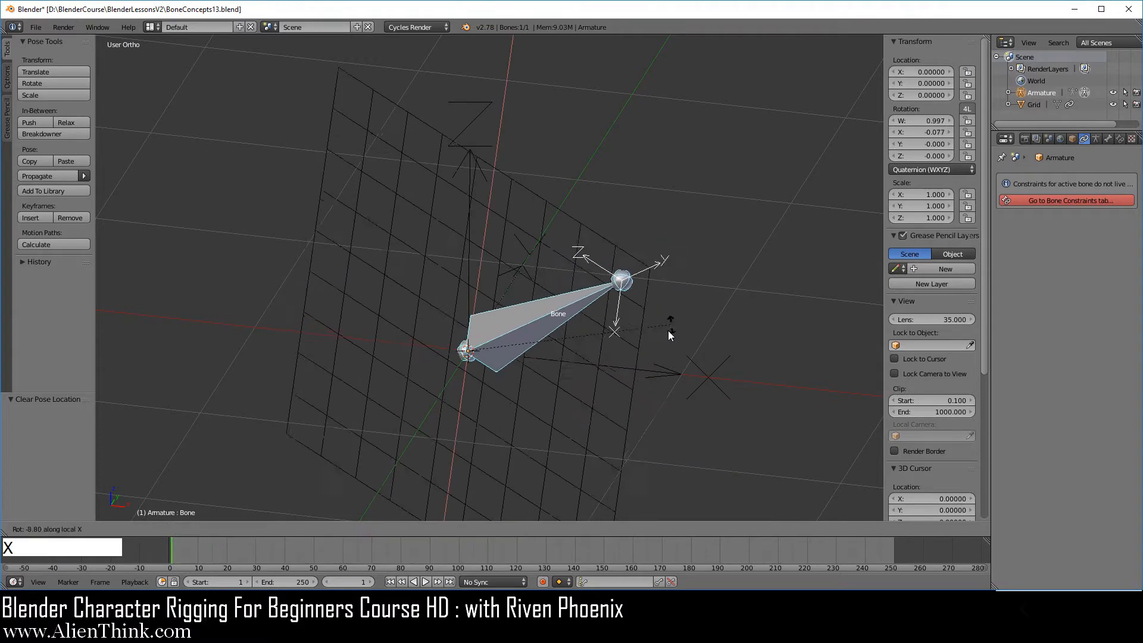
pyautogui.rightClick(649, 284)
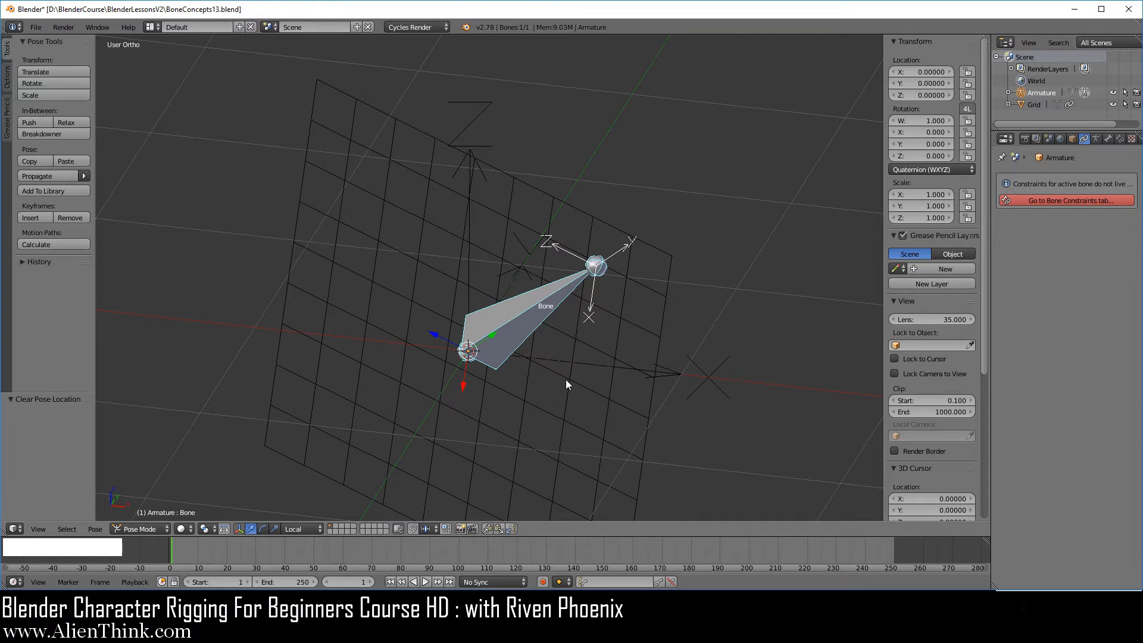
# Reopen the recent file BoneConcepts13.blend without keeping the current changes
pyautogui.click(35, 27)
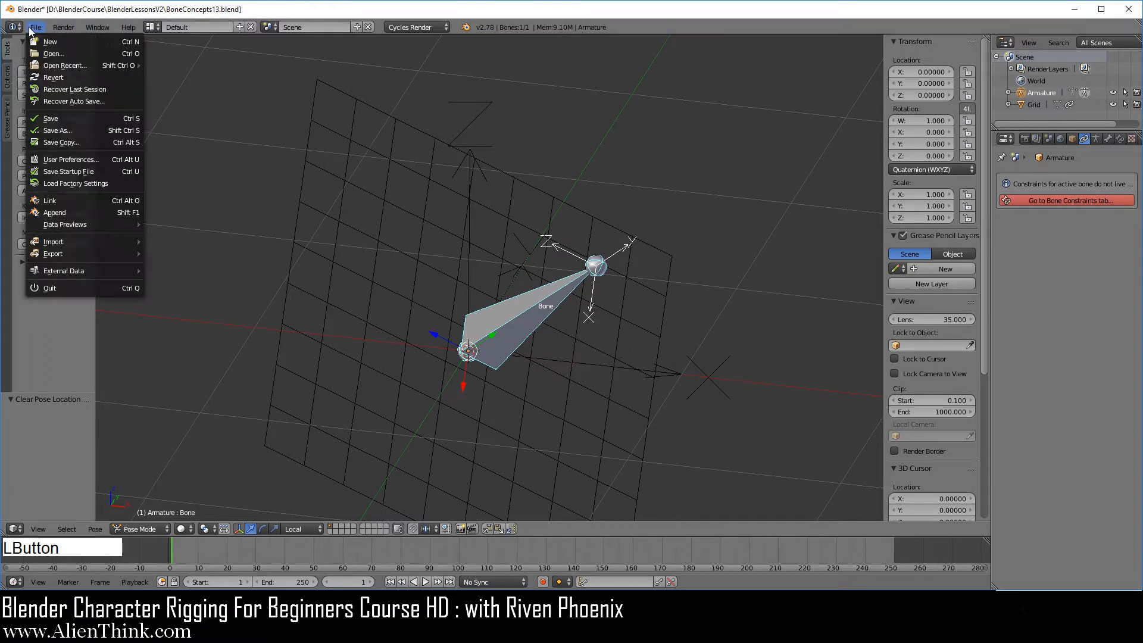
pyautogui.moveTo(70, 63)
pyautogui.click(214, 68)
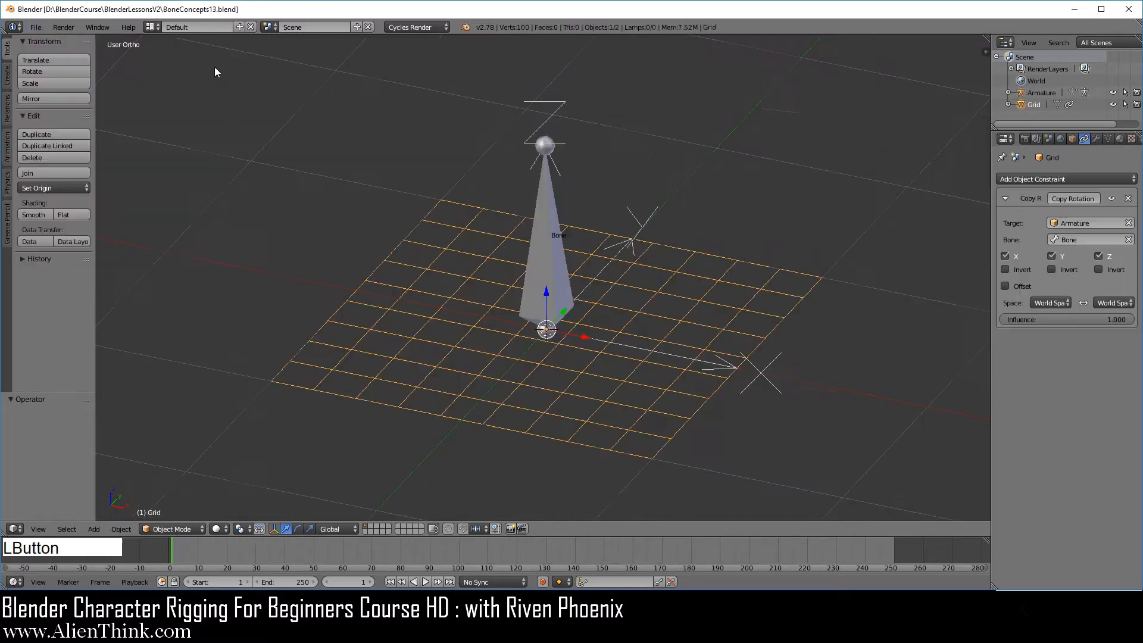
pyautogui.press('F3')
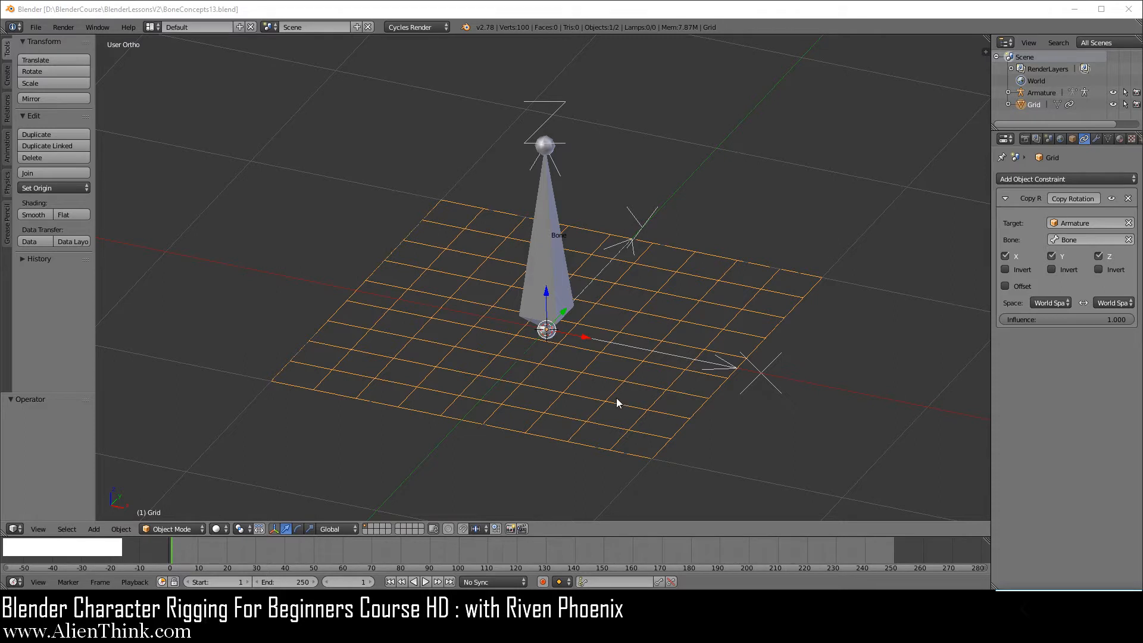
# Select the armature and switch it from Object Mode to Edit Mode
pyautogui.rightClick(545, 205)
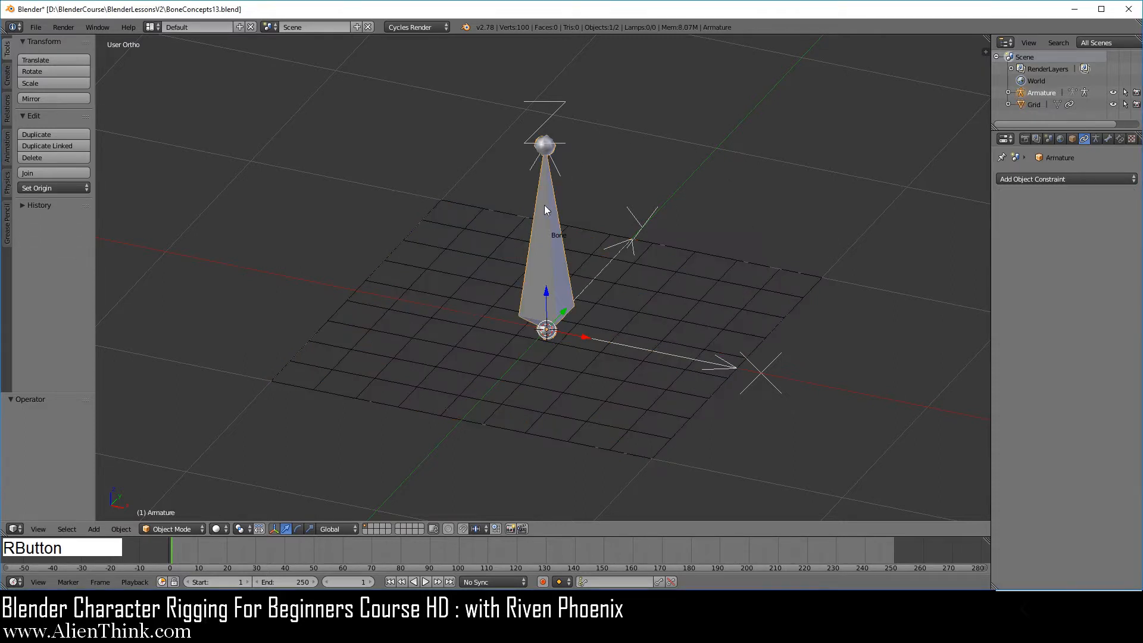
pyautogui.click(169, 527)
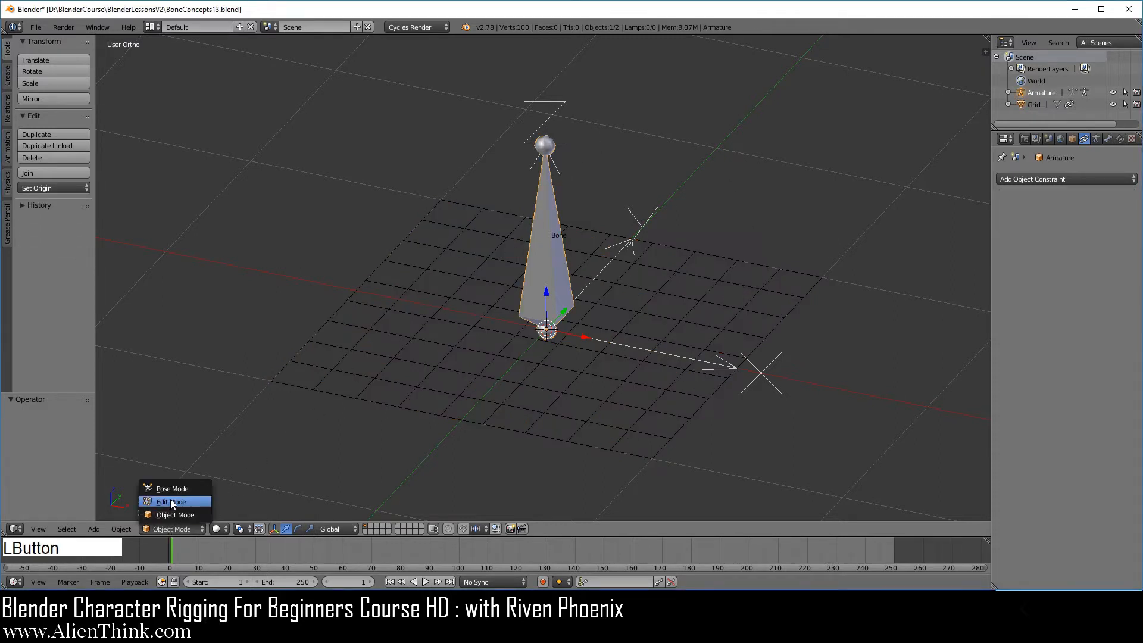
pyautogui.click(173, 502)
# In the right view, rotate the bone's tip 90° so it lies along the global Y axis, and select the whole bone
pyautogui.rightClick(545, 145)
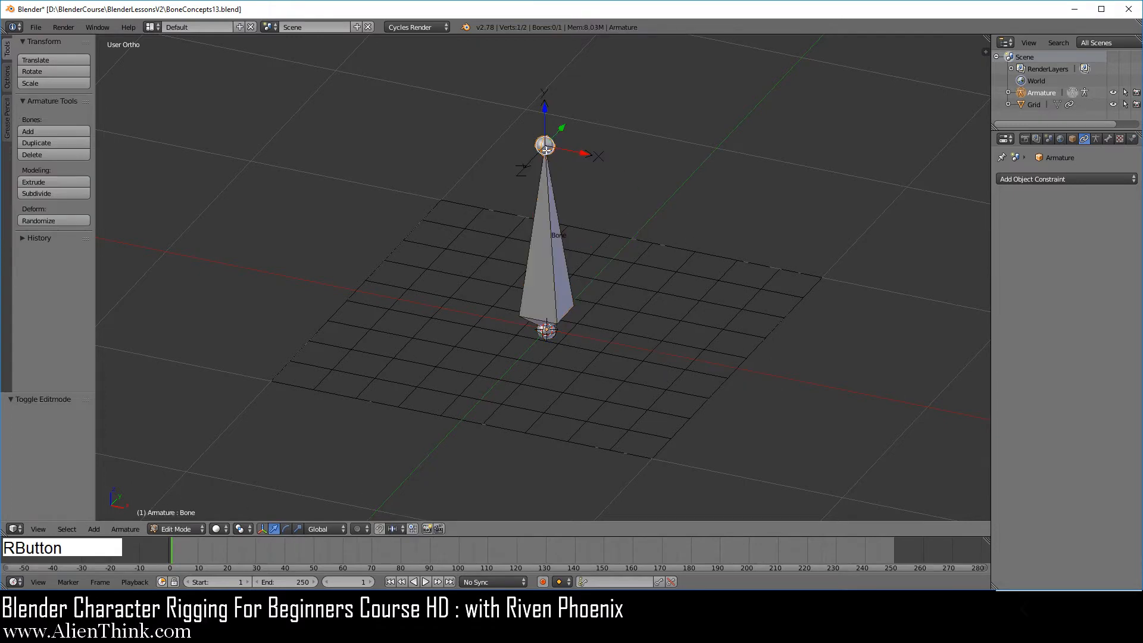
pyautogui.press('KP_3')
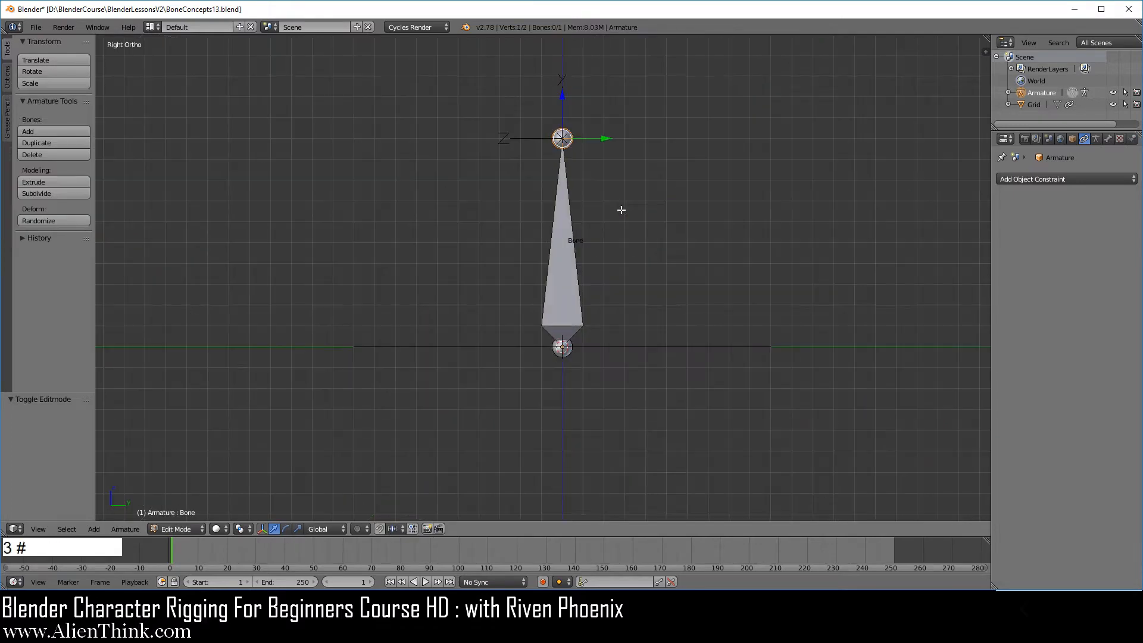
pyautogui.scroll(2, 648, 247)
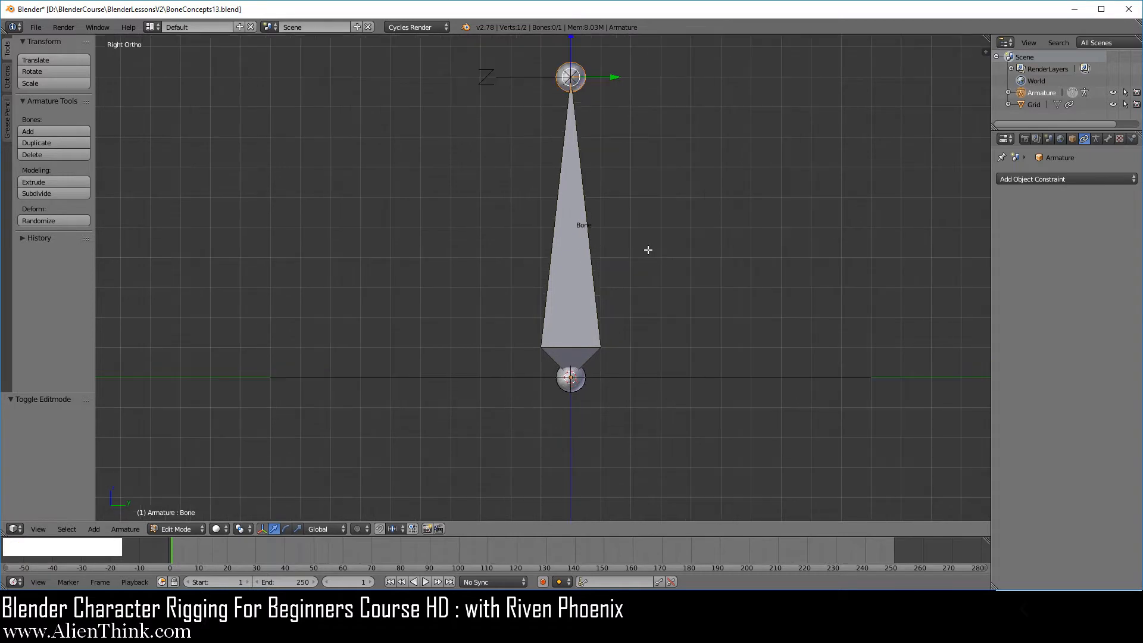
pyautogui.click(986, 51)
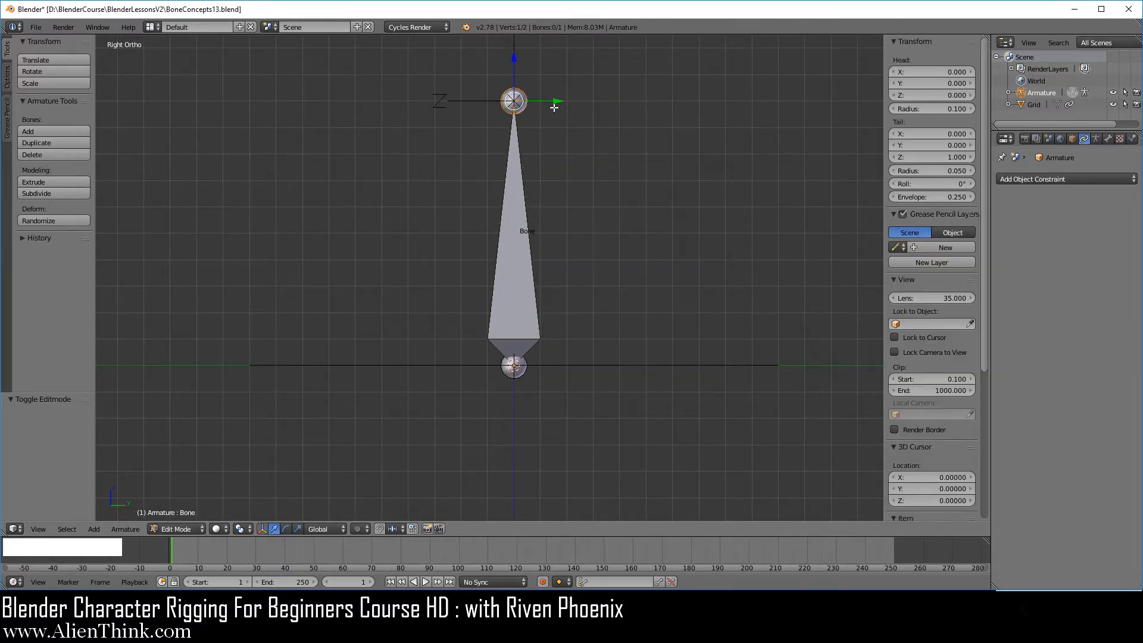
pyautogui.press('r')
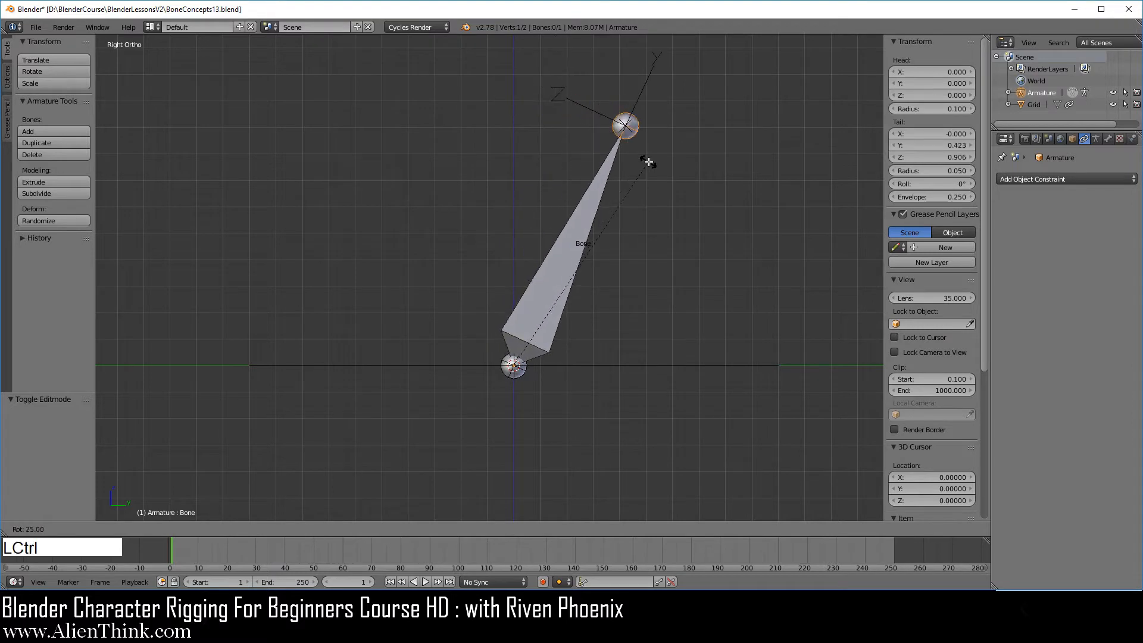
pyautogui.keyDown('ctrl'); pyautogui.click(749, 393); pyautogui.keyUp('ctrl')
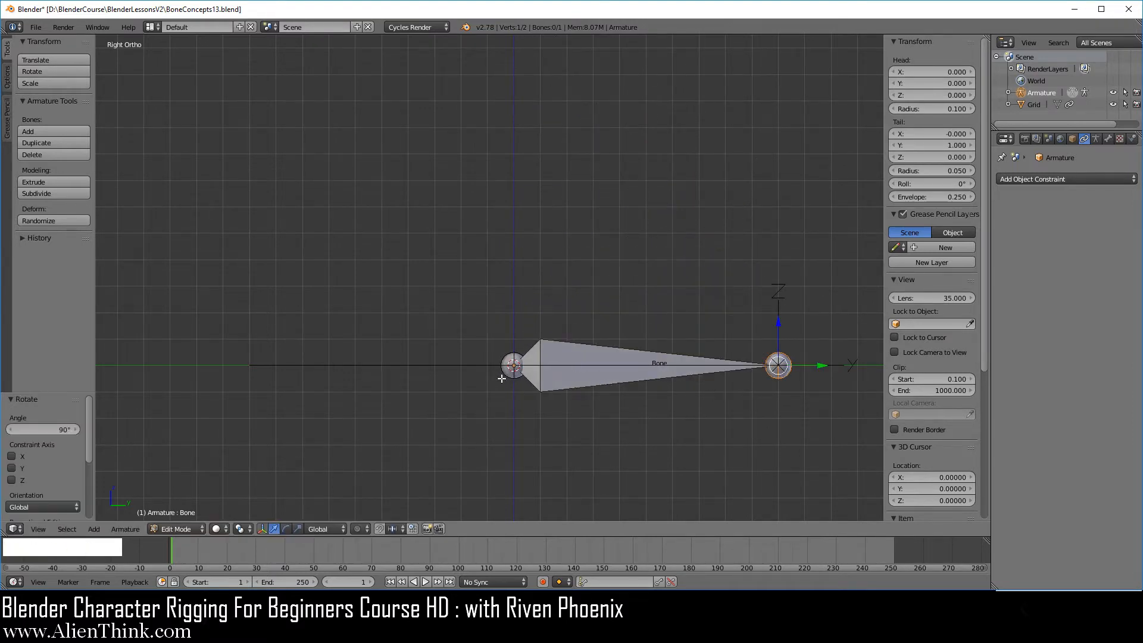
pyautogui.moveTo(502, 379); pyautogui.dragTo(612, 436, button='middle')
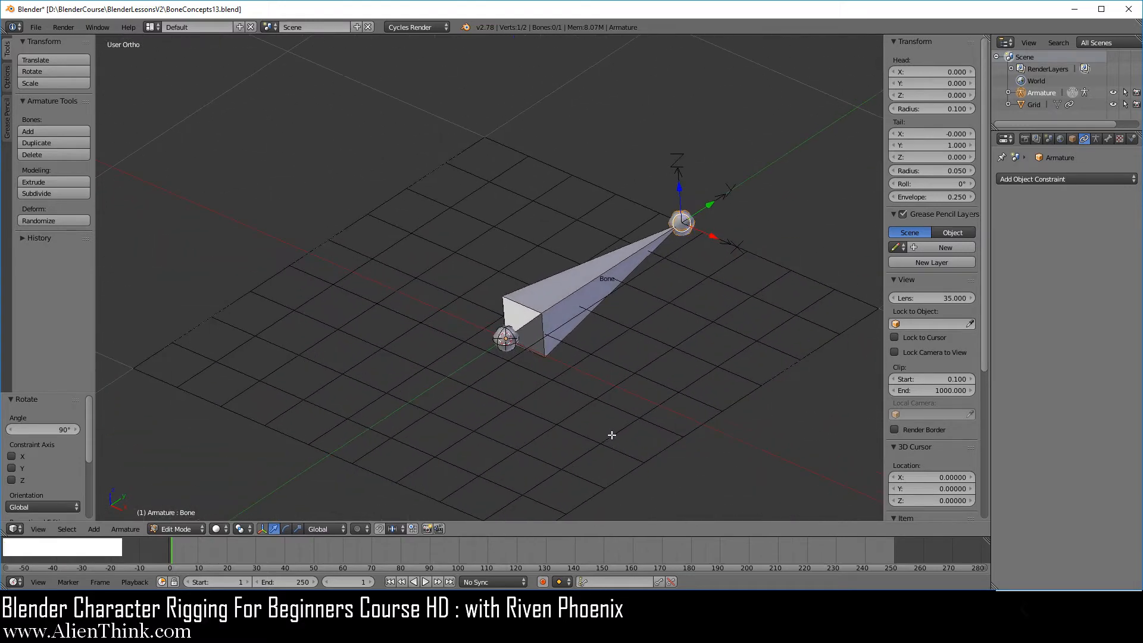
pyautogui.rightClick(602, 270)
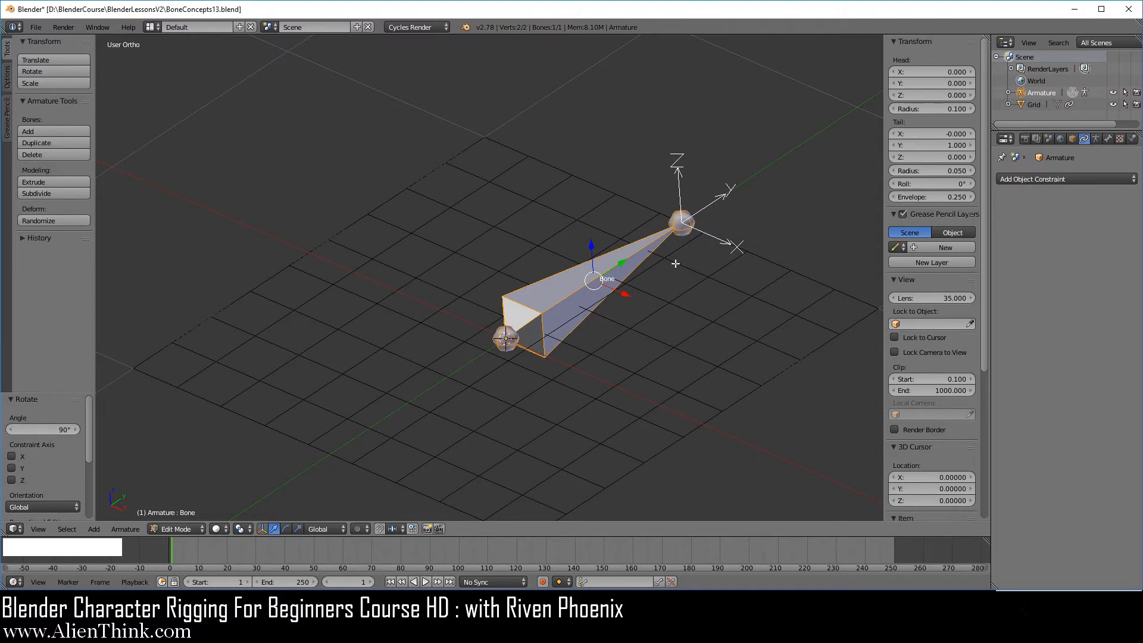
# Add a second, upright bone to the armature at the 3D cursor and select the whole new bone
pyautogui.scroll(-1, 688, 331)
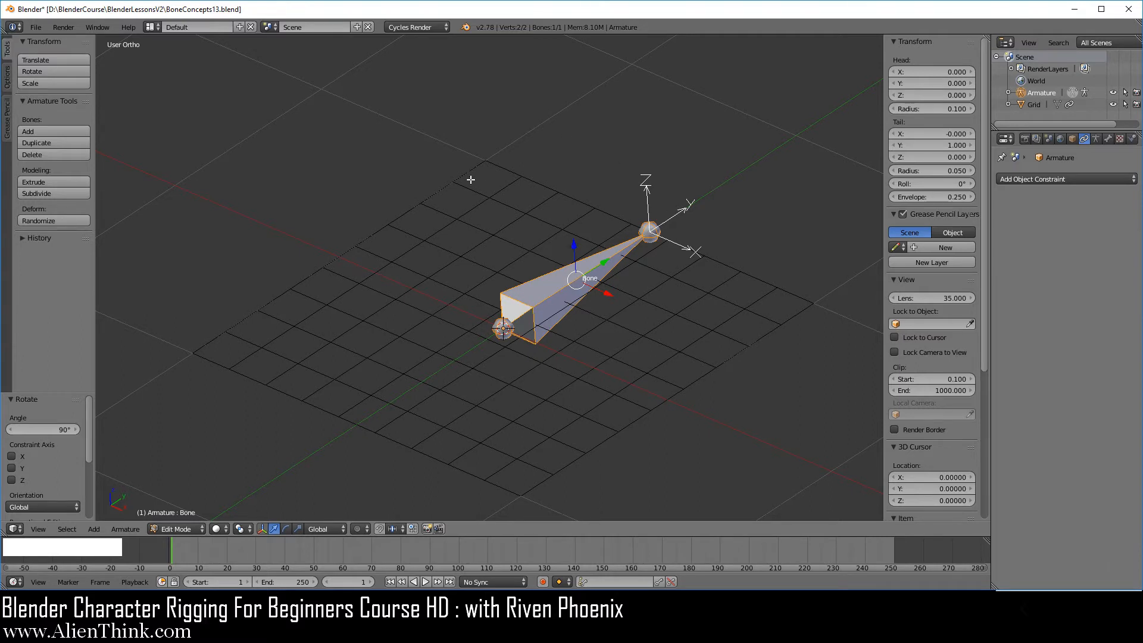
pyautogui.press('shift')
pyautogui.hotkey('shift', 'a')
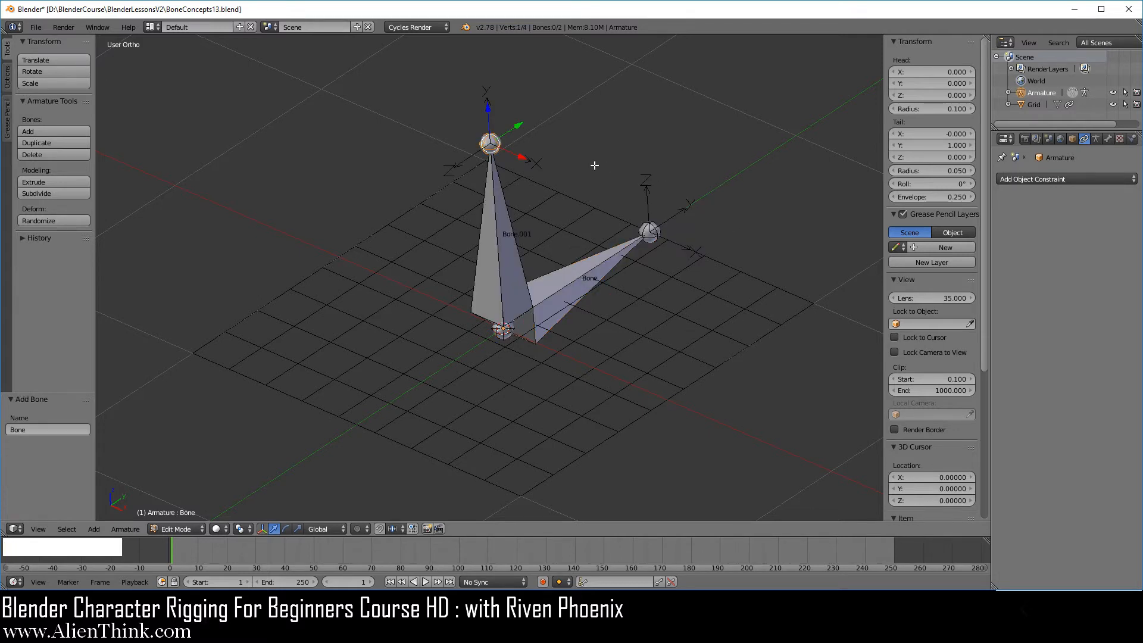
pyautogui.rightClick(505, 239)
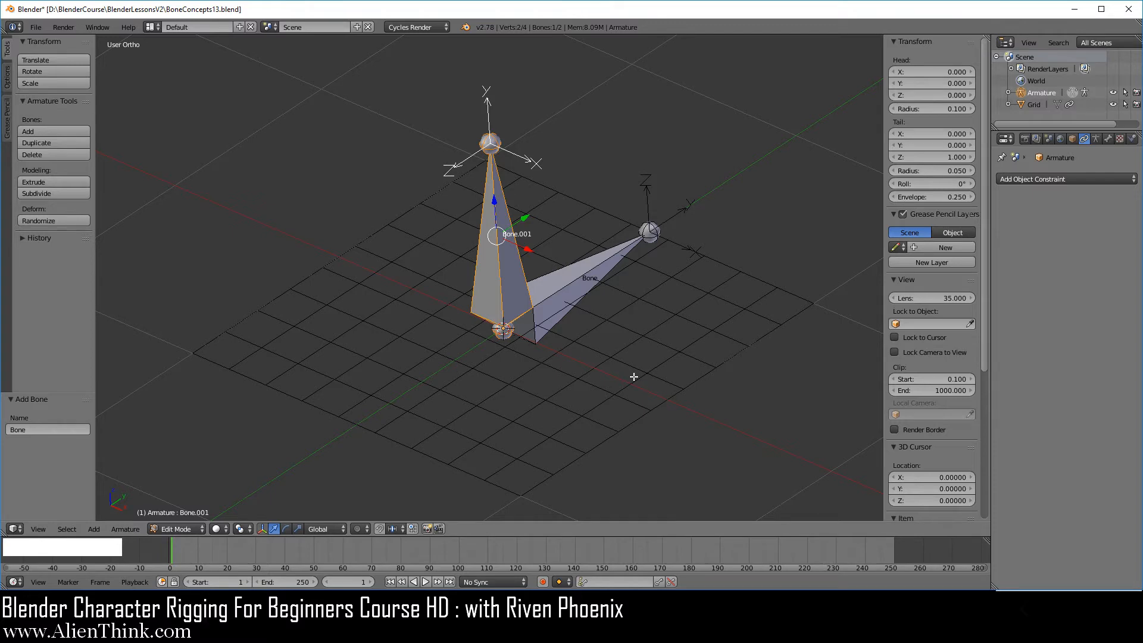
# In the top view, move the upright bone's tip about 0.313 along the global X axis
pyautogui.scroll(2, 575, 363)
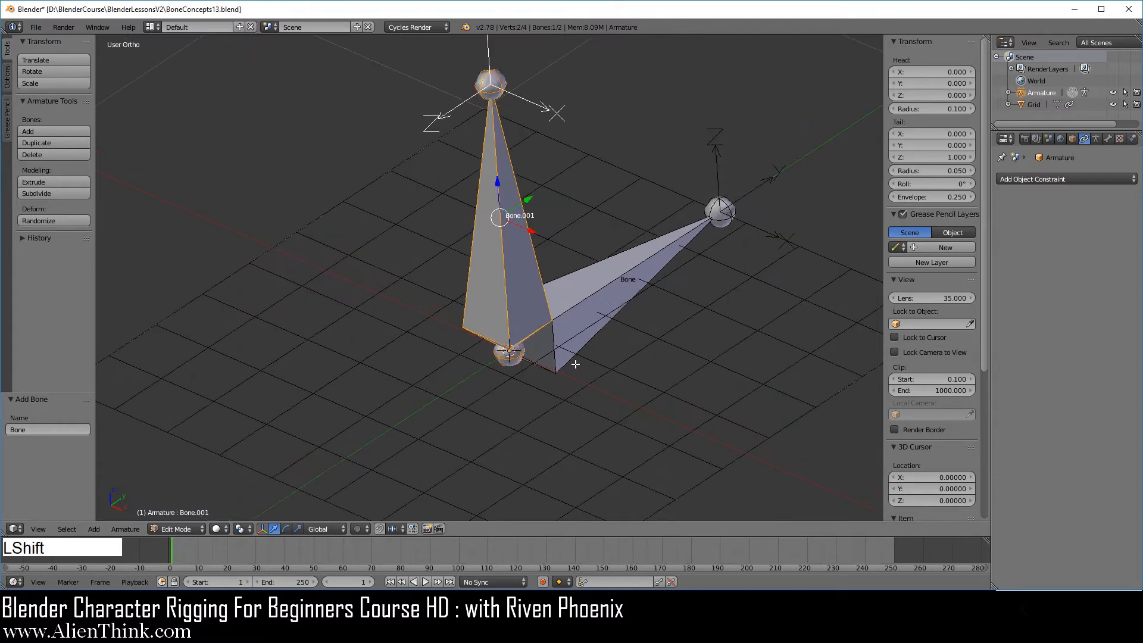
pyautogui.keyDown('shift'); pyautogui.moveTo(545, 352); pyautogui.dragTo(580, 386, button='middle'); pyautogui.keyUp('shift')
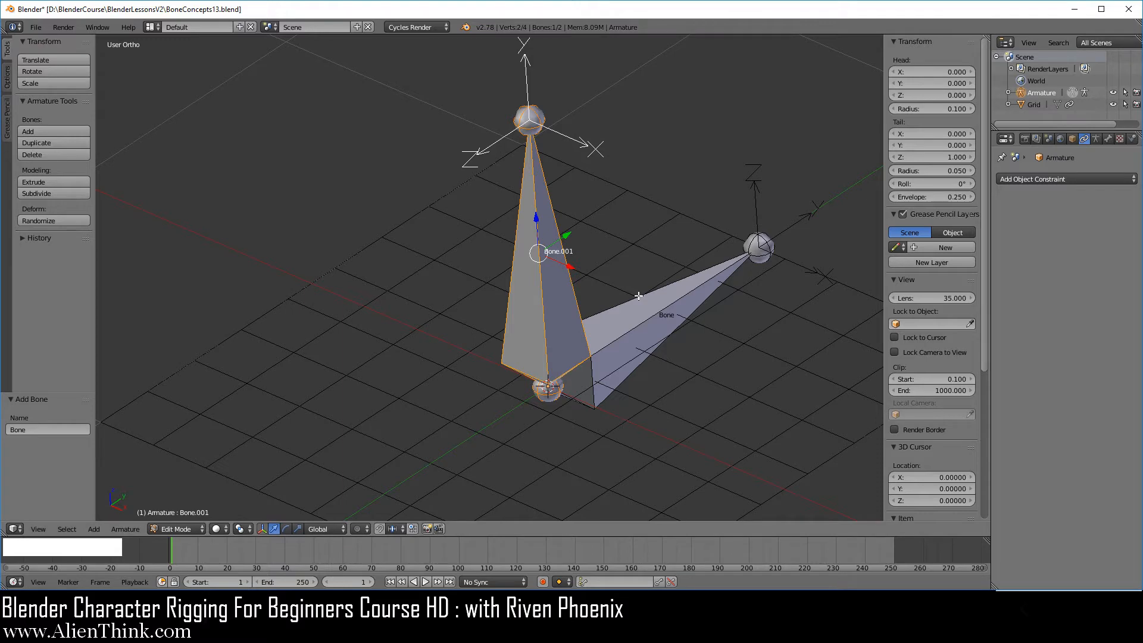
pyautogui.press('KP_7')
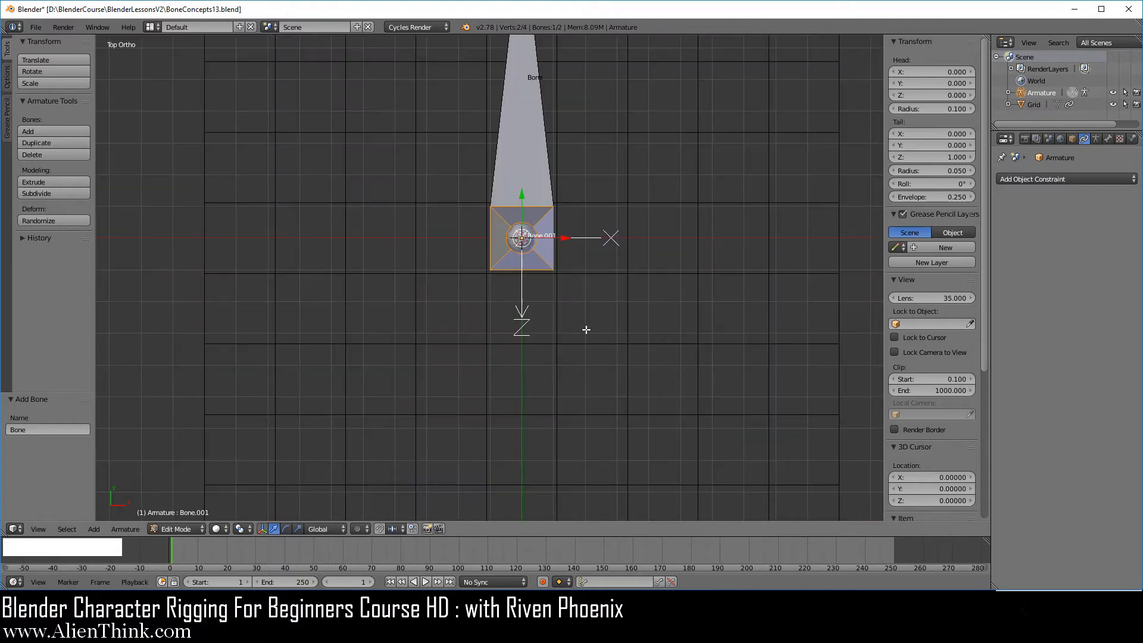
pyautogui.scroll(3, 582, 335)
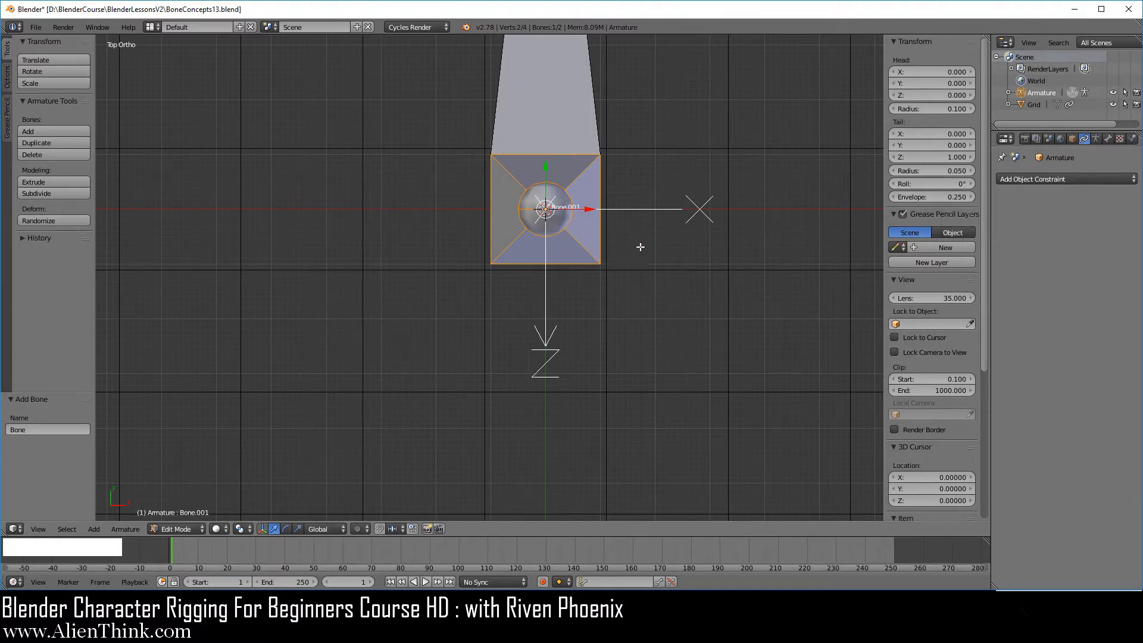
pyautogui.moveTo(644, 225); pyautogui.dragTo(481, 206, button='middle')
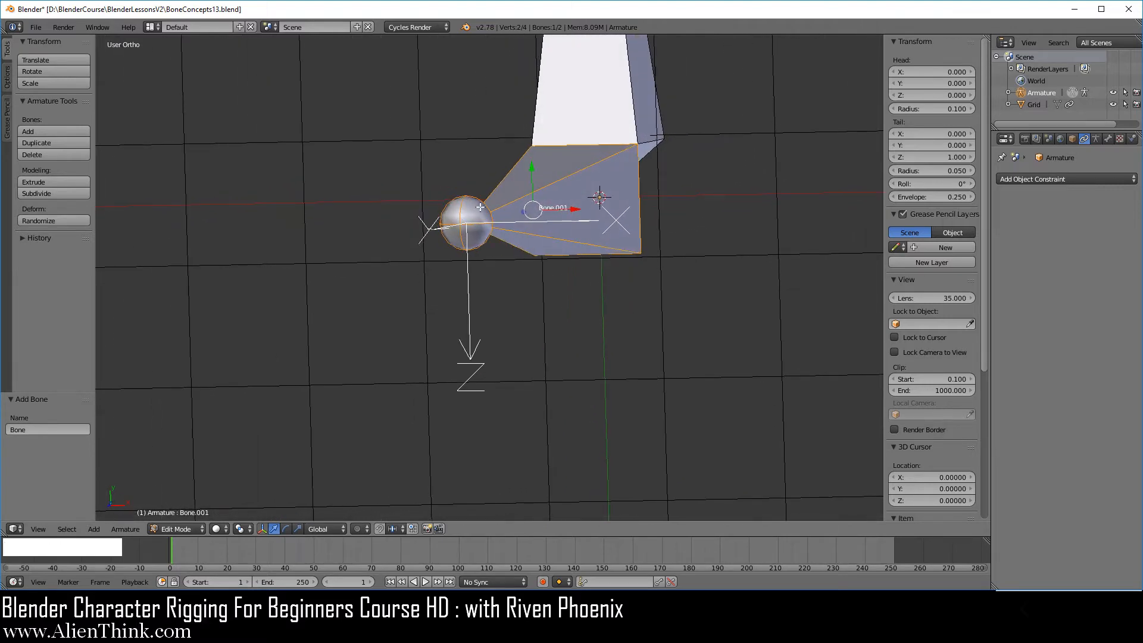
pyautogui.rightClick(459, 230)
pyautogui.press('KP_7')
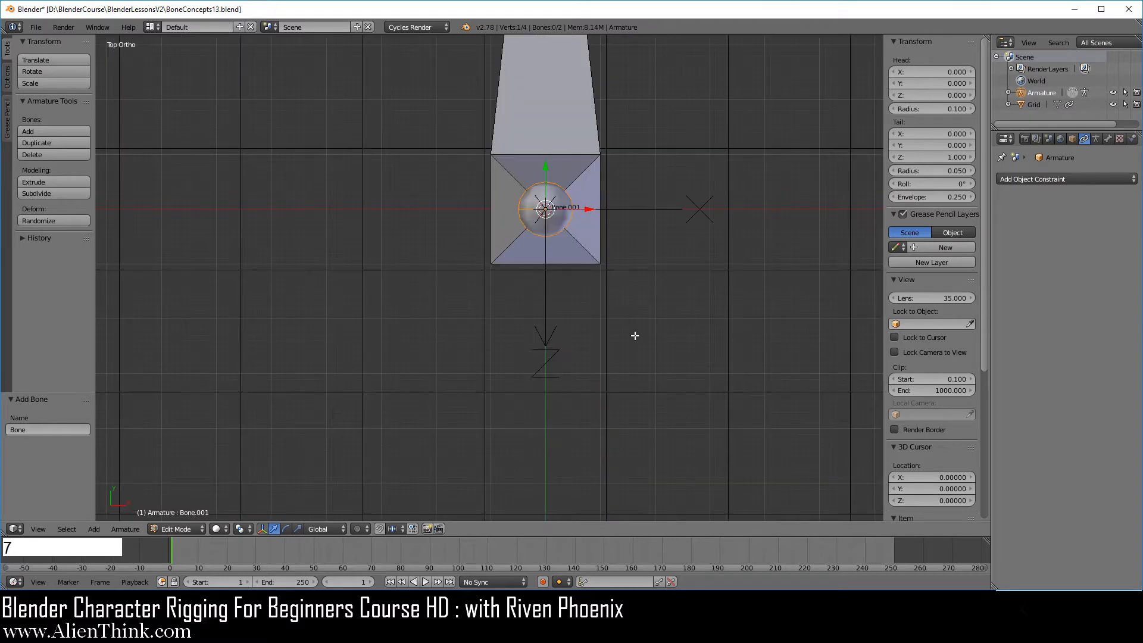
pyautogui.click(589, 210)
pyautogui.moveTo(590, 209); pyautogui.dragTo(761, 223)
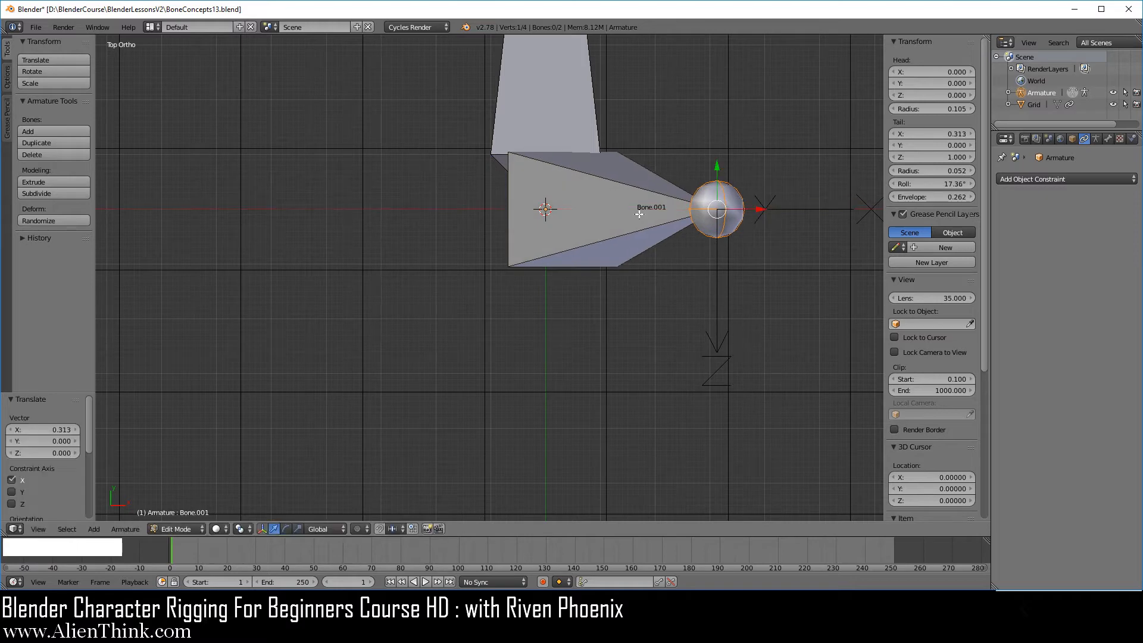
# Select the tilted bone and clear its roll to 0°
pyautogui.rightClick(629, 229)
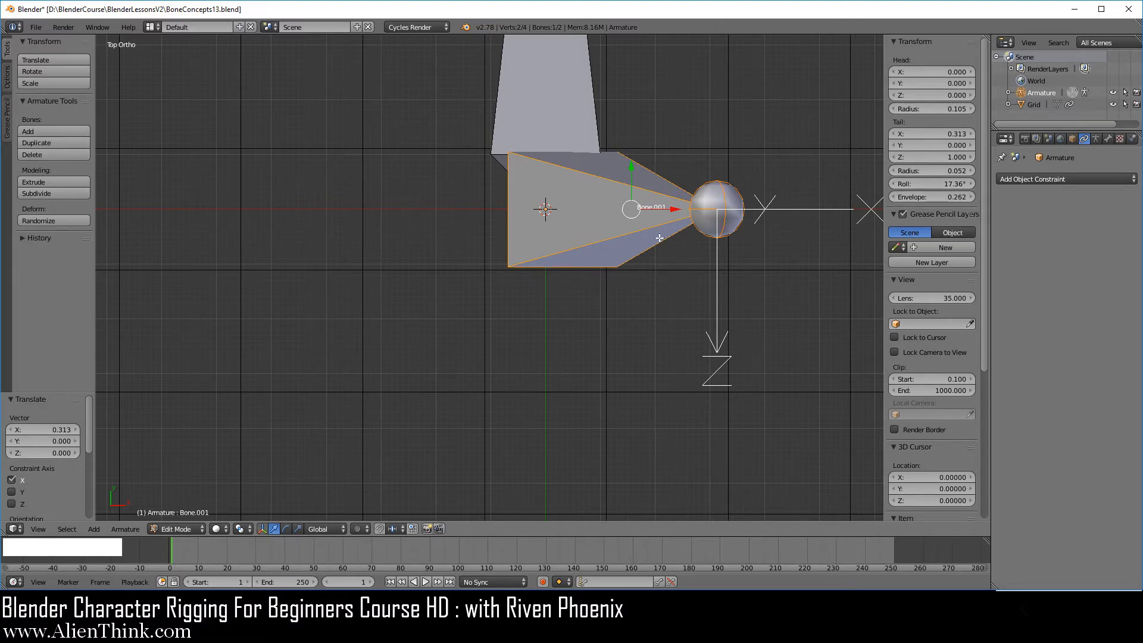
pyautogui.press('alt')
pyautogui.hotkey('alt', 'r')
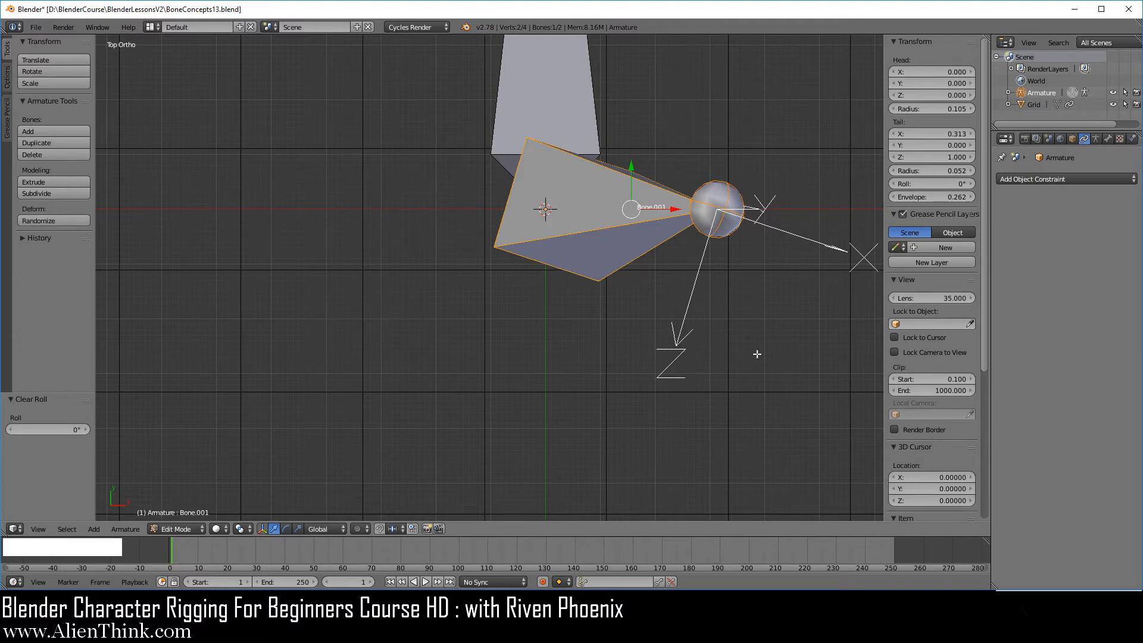
# Extrude a new bone from the tilted bone's tip, offset about X 0.463, Y 0.073, Z 0.231
pyautogui.scroll(-3, 621, 290)
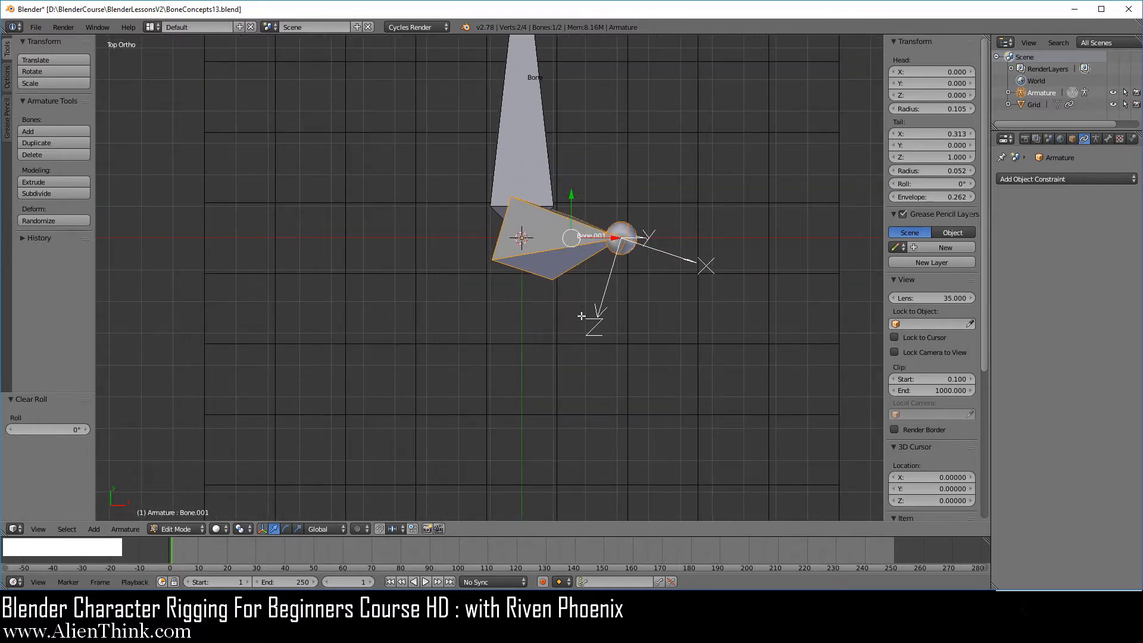
pyautogui.moveTo(518, 434); pyautogui.dragTo(669, 360, button='middle')
pyautogui.keyDown('shift'); pyautogui.moveTo(608, 279); pyautogui.dragTo(558, 302, button='middle'); pyautogui.keyUp('shift')
pyautogui.rightClick(579, 236)
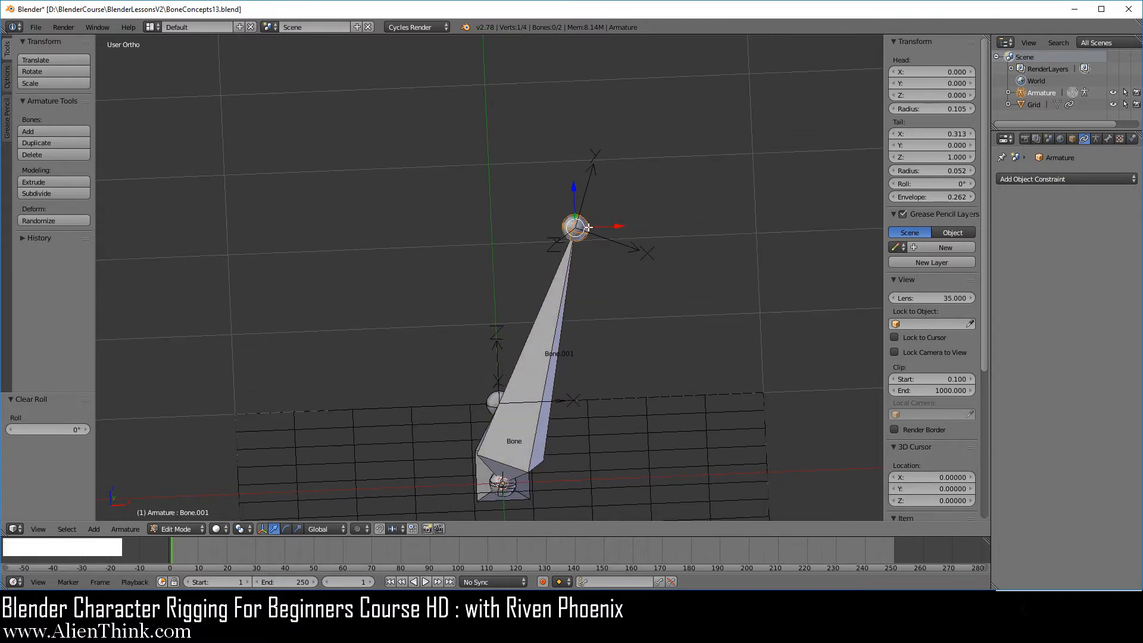
pyautogui.press('e')
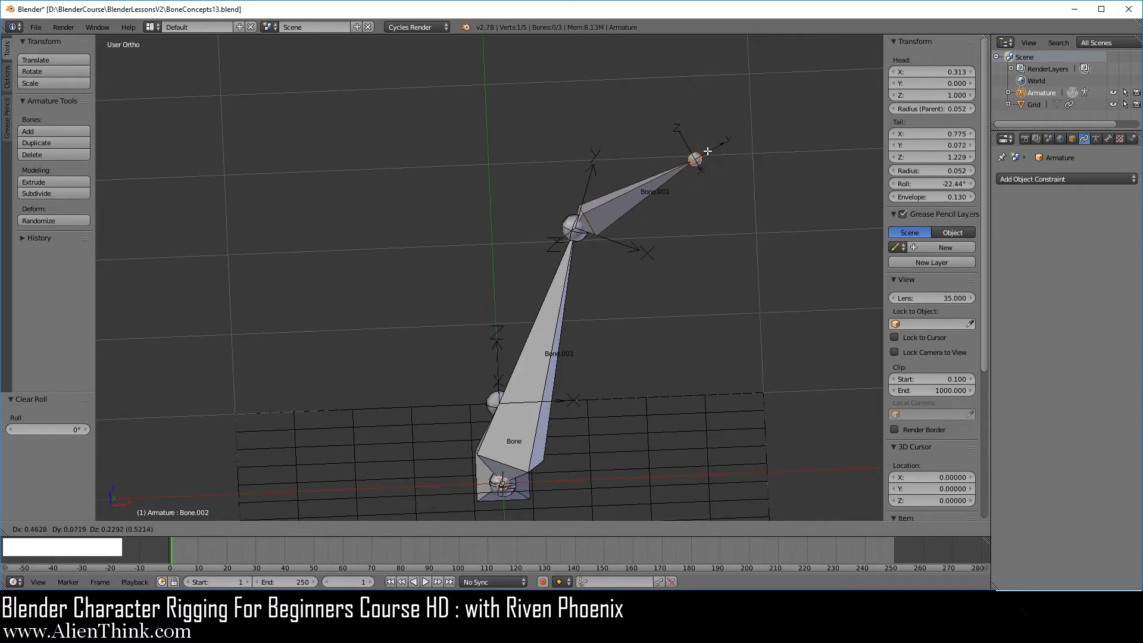
pyautogui.click(707, 151)
# Select the extruded bone and clear its roll to 0°
pyautogui.rightClick(648, 180)
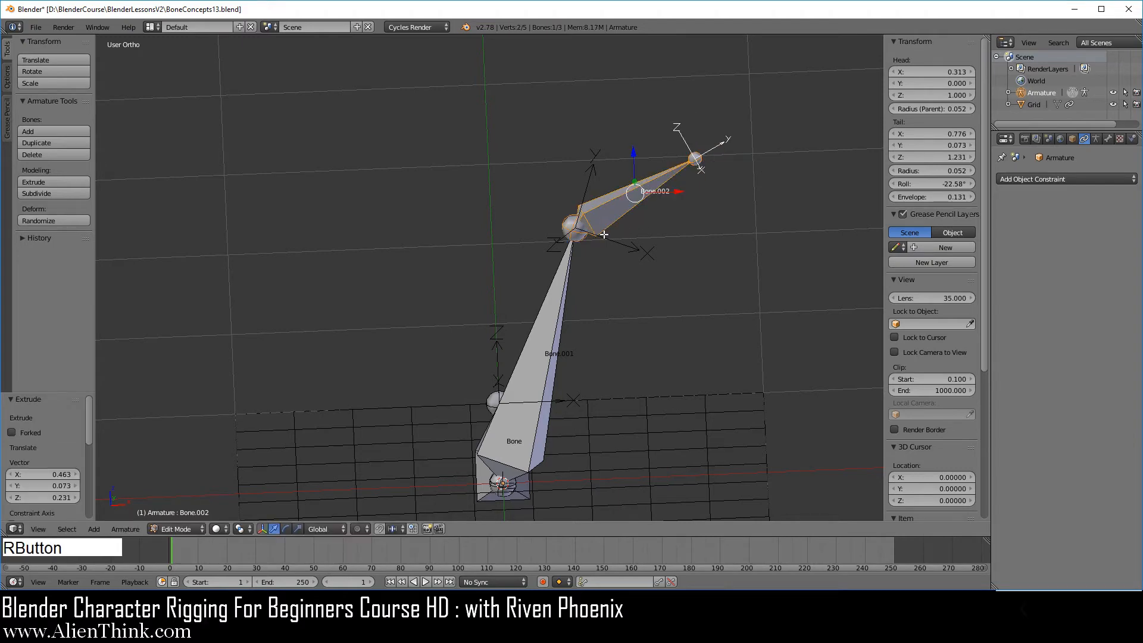
pyautogui.moveTo(647, 180); pyautogui.dragTo(557, 306, button='middle')
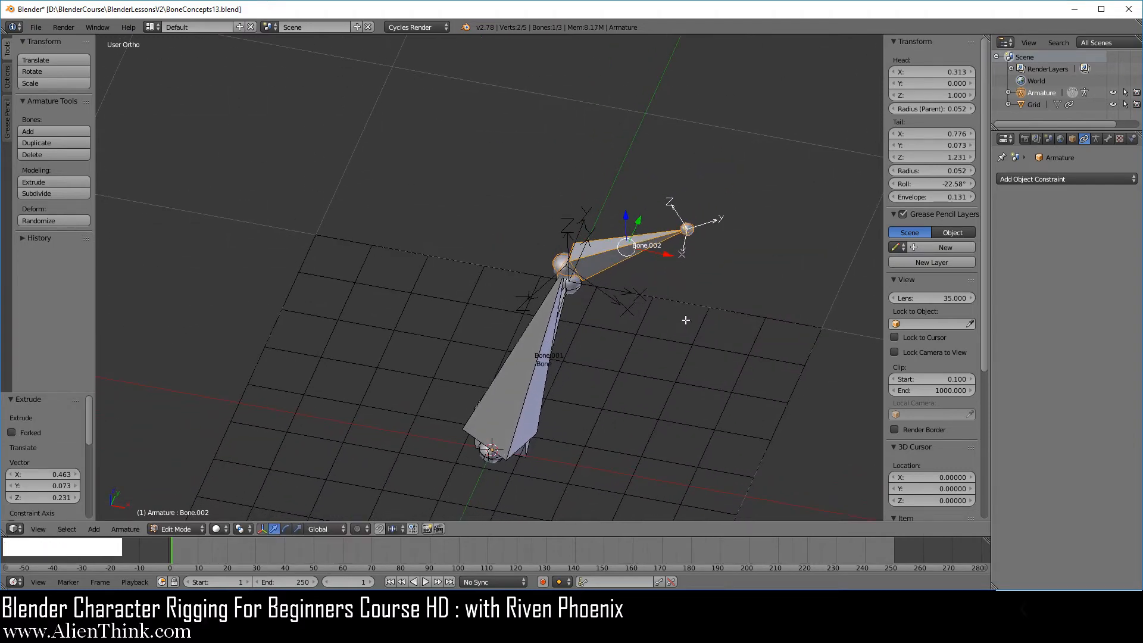
pyautogui.hotkey('alt', 'r')
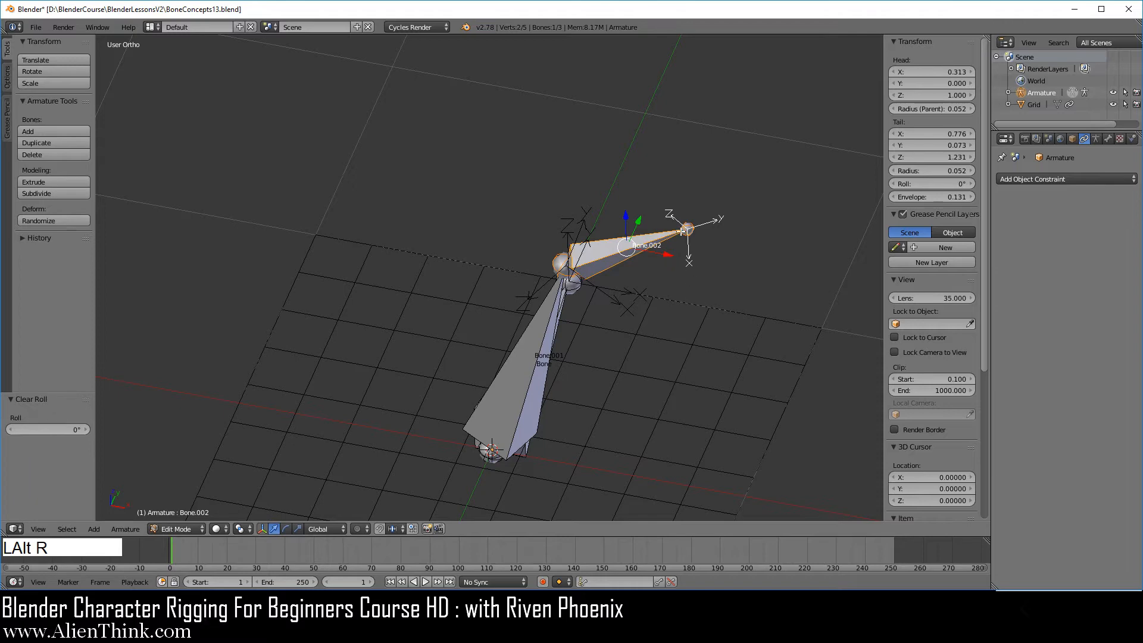
# Extrude a bone from the last extruded bone's tip to about X 0.648, Y 0.256, Z 1.506 and clear its roll to 0°
pyautogui.moveTo(649, 332); pyautogui.dragTo(590, 276, button='middle')
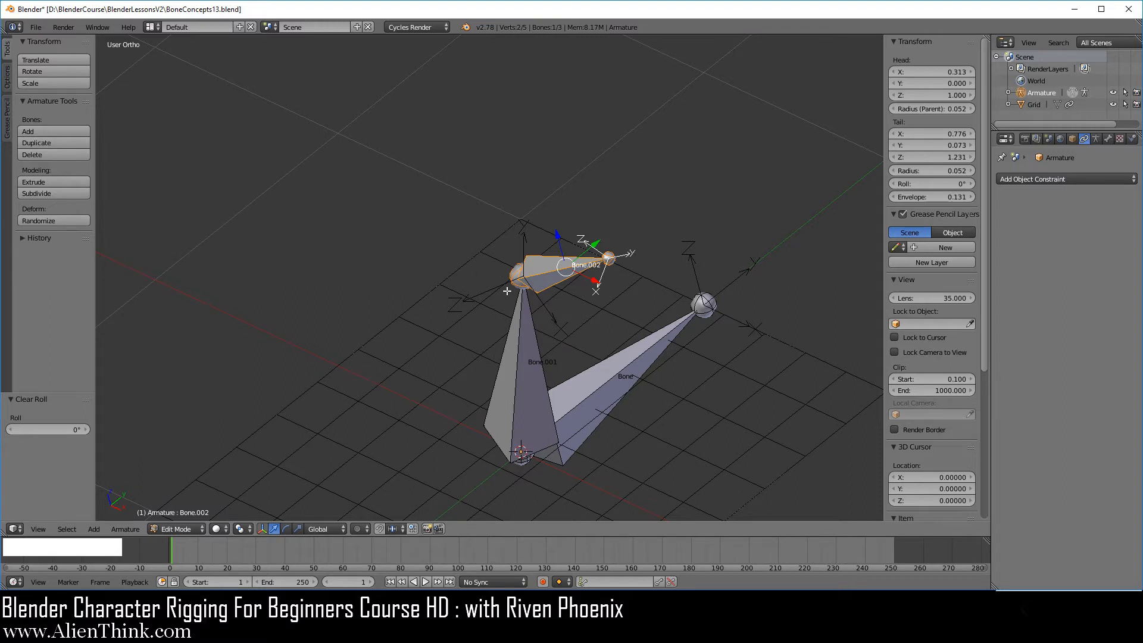
pyautogui.rightClick(607, 259)
pyautogui.press('e')
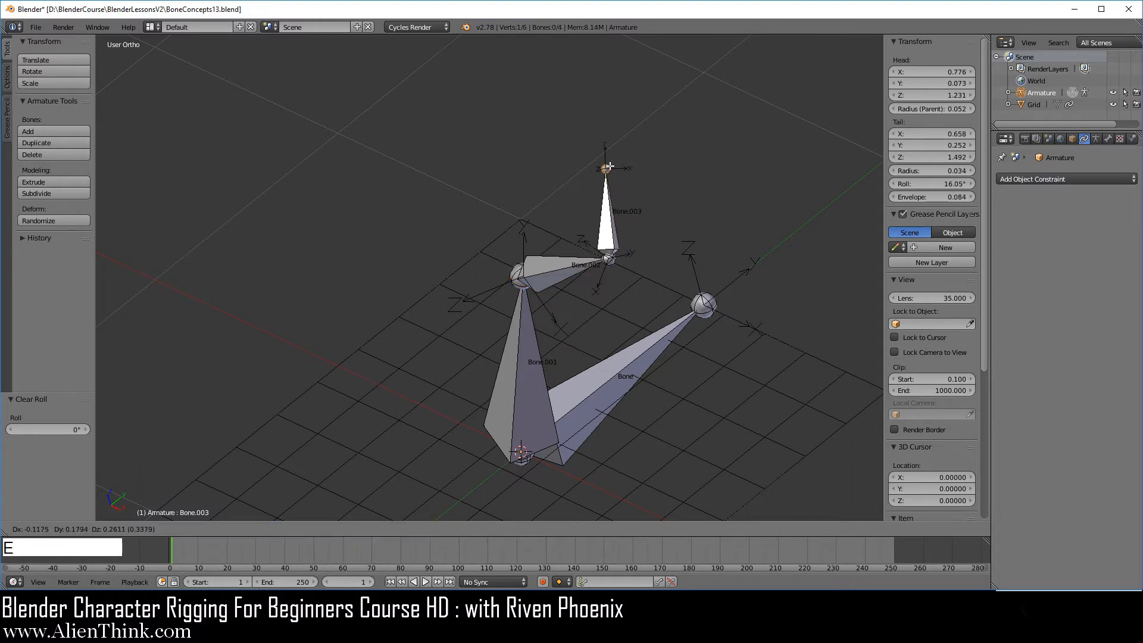
pyautogui.click(609, 189)
pyautogui.rightClick(609, 189)
pyautogui.hotkey('alt', 'r')
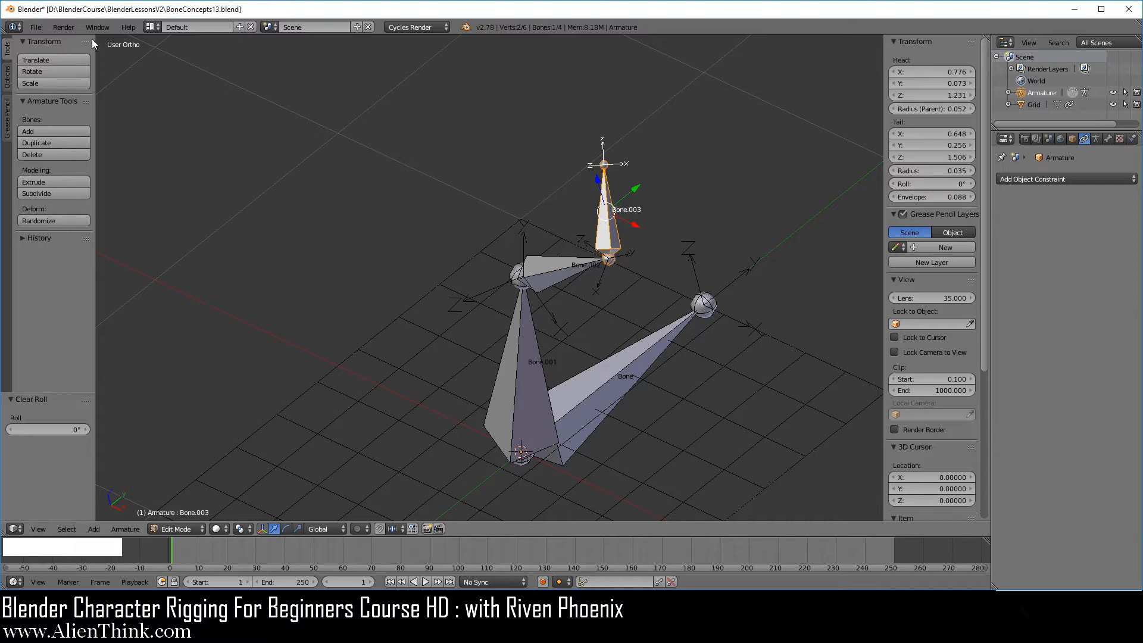
# Reopen the recent file BoneConcepts13.blend, discarding the unsaved bone changes
pyautogui.click(35, 27)
pyautogui.moveTo(70, 63)
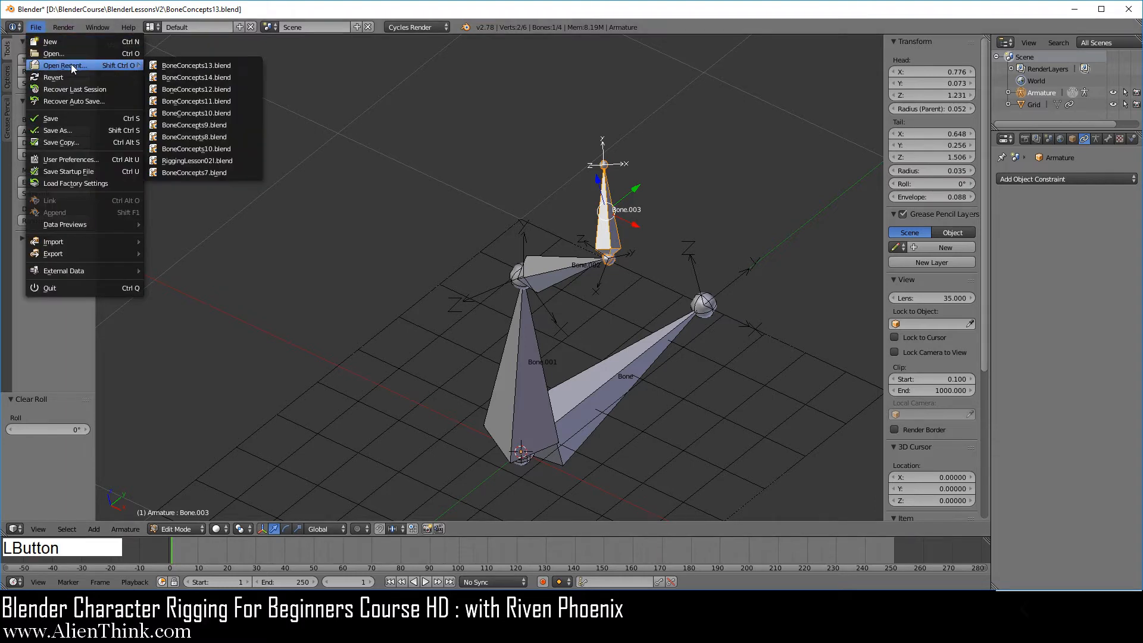
pyautogui.click(200, 64)
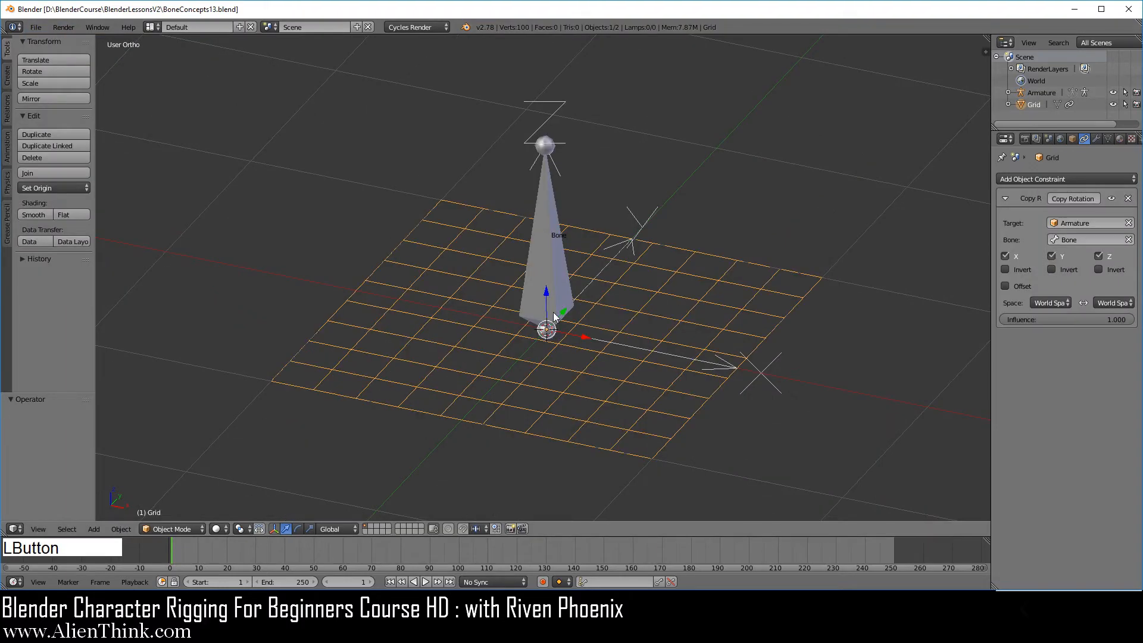
# Delete the grid object around the base of the bone
pyautogui.rightClick(610, 402)
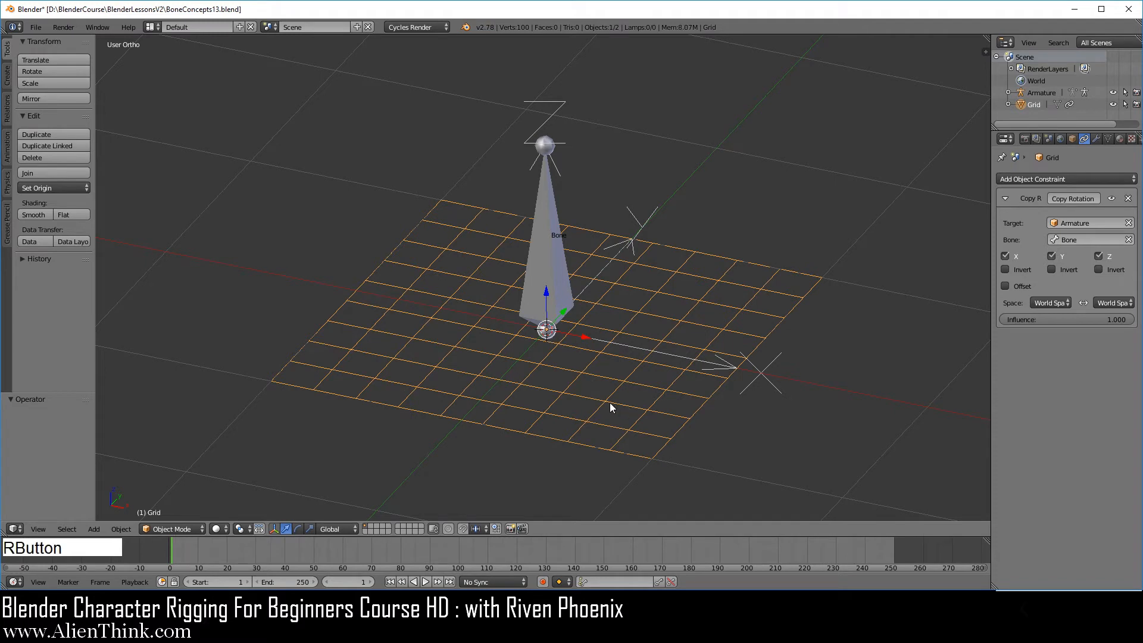
pyautogui.press('x')
pyautogui.click(663, 284)
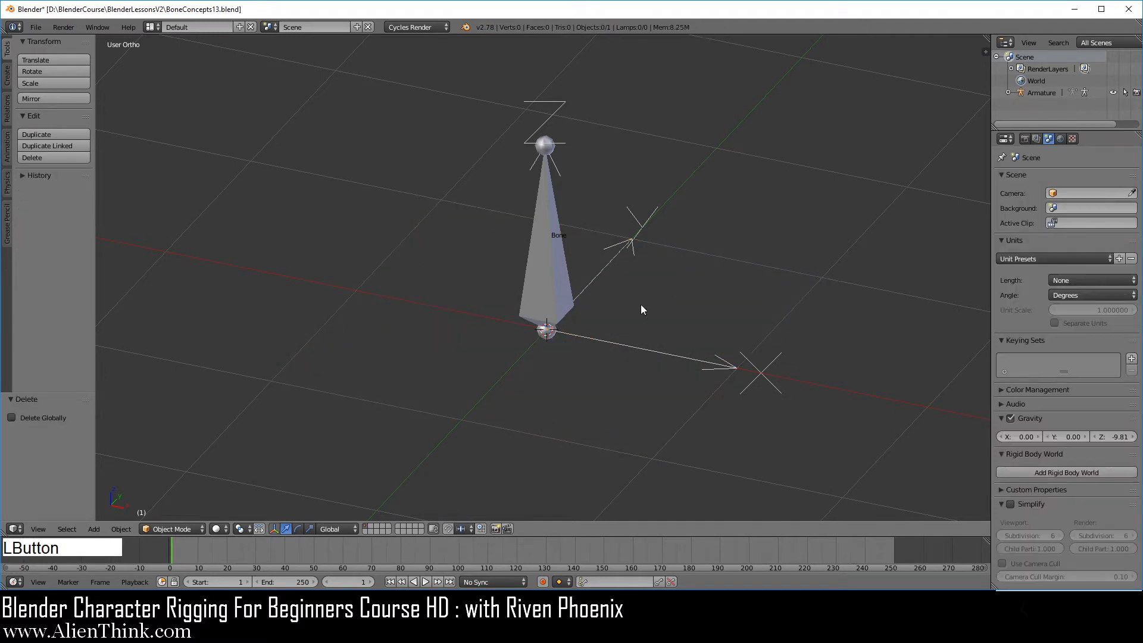
# Delete the armature's only bone in Edit Mode and return to Object Mode
pyautogui.rightClick(558, 255)
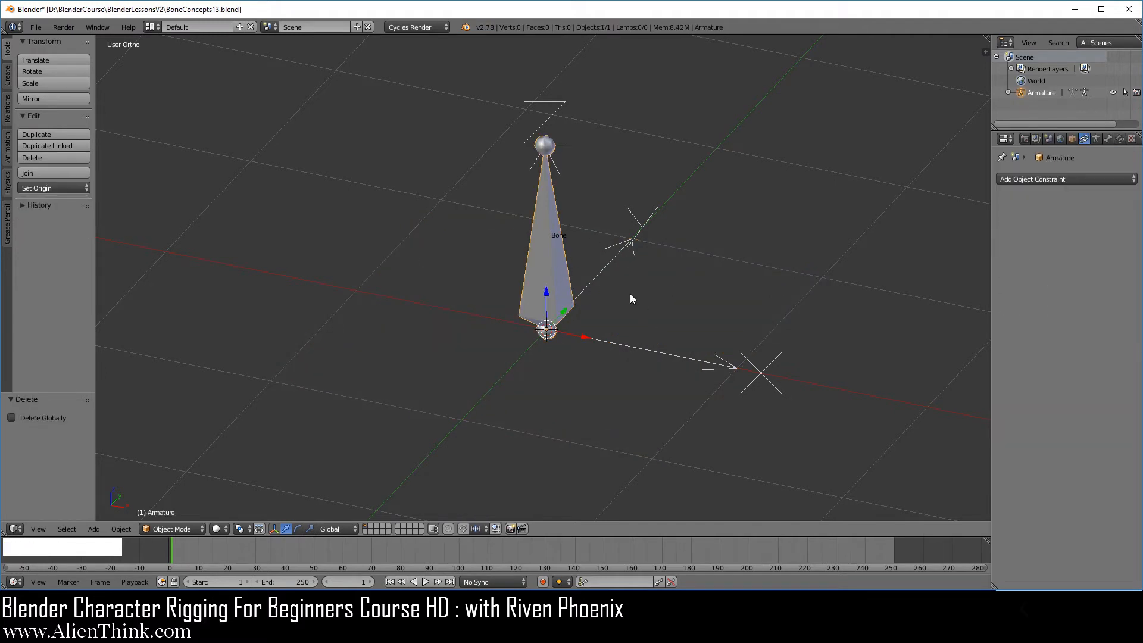
pyautogui.press('Tab')
pyautogui.rightClick(550, 247)
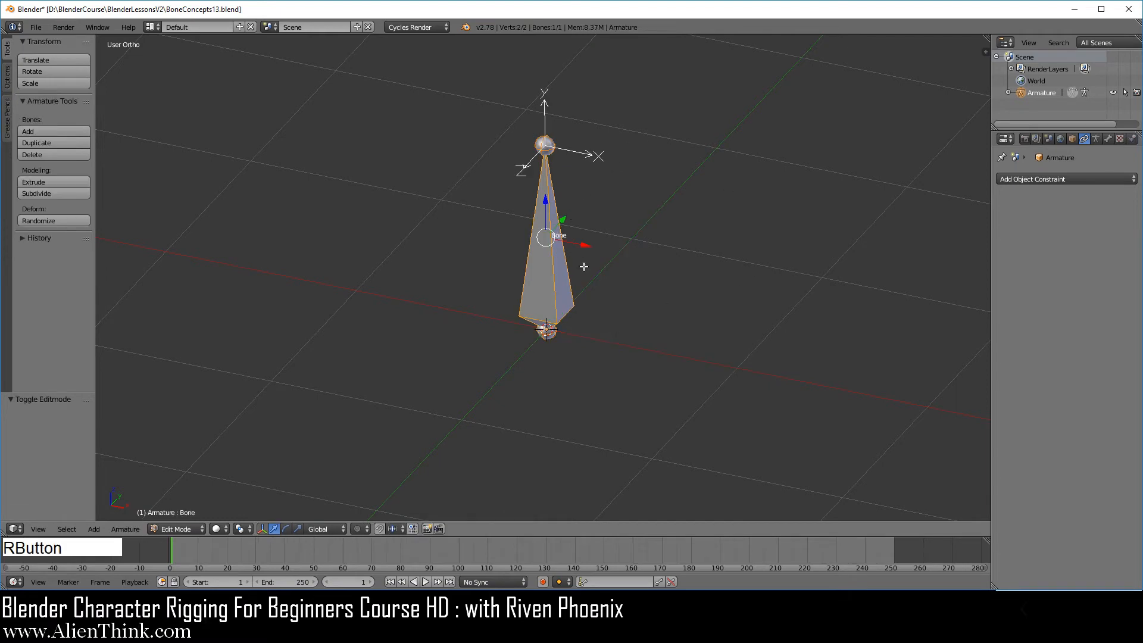
pyautogui.press('x')
pyautogui.click(705, 222)
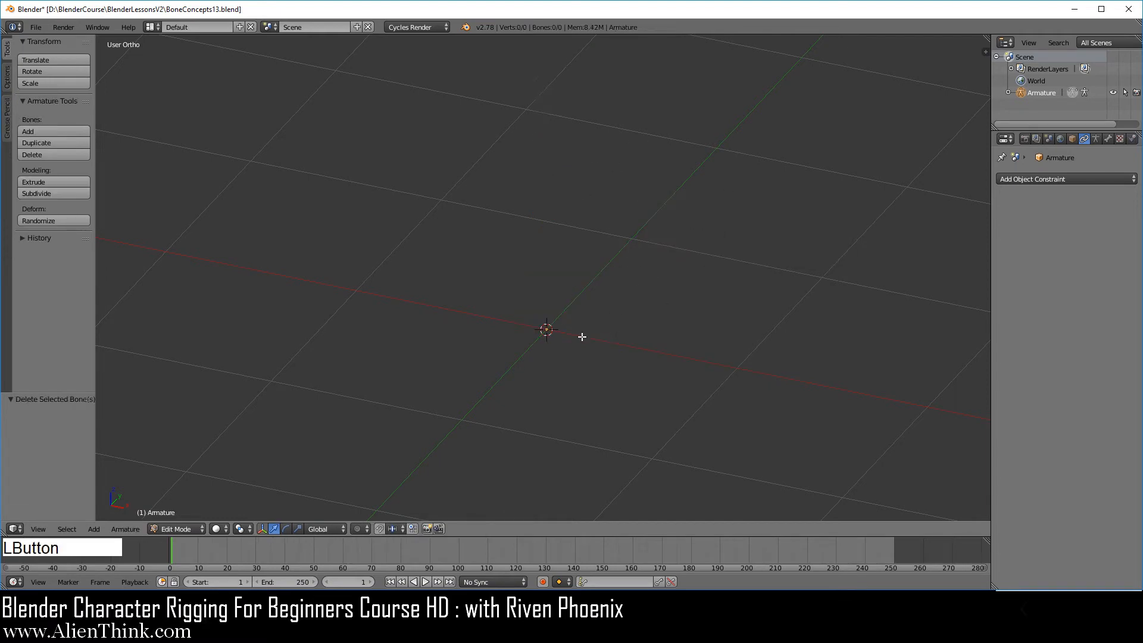
pyautogui.press('Tab')
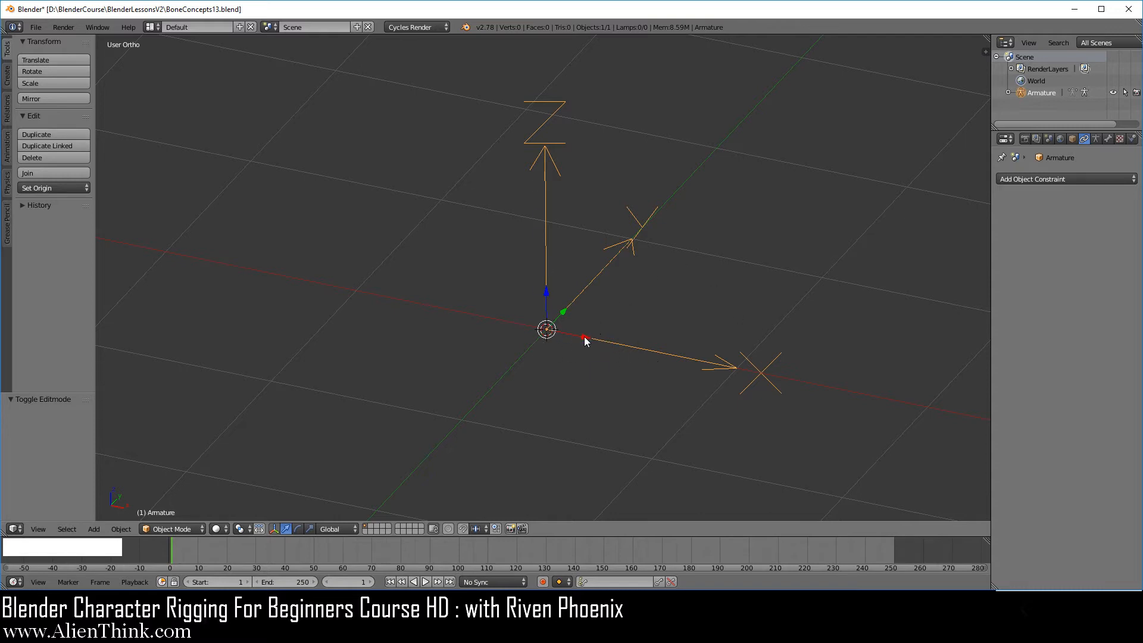
# Move the empty armature about 0.554 along the global X axis and snap the 3D cursor to it
pyautogui.moveTo(586, 341); pyautogui.dragTo(690, 356)
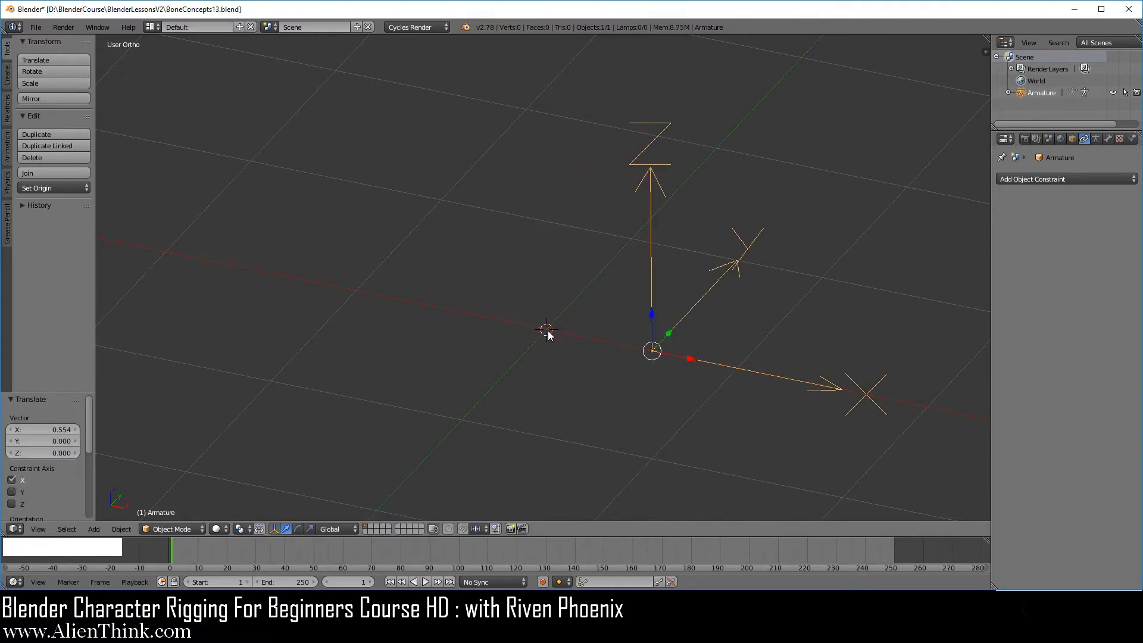
pyautogui.keyDown('shift'); pyautogui.moveTo(646, 405); pyautogui.dragTo(509, 350, button='middle'); pyautogui.keyUp('shift')
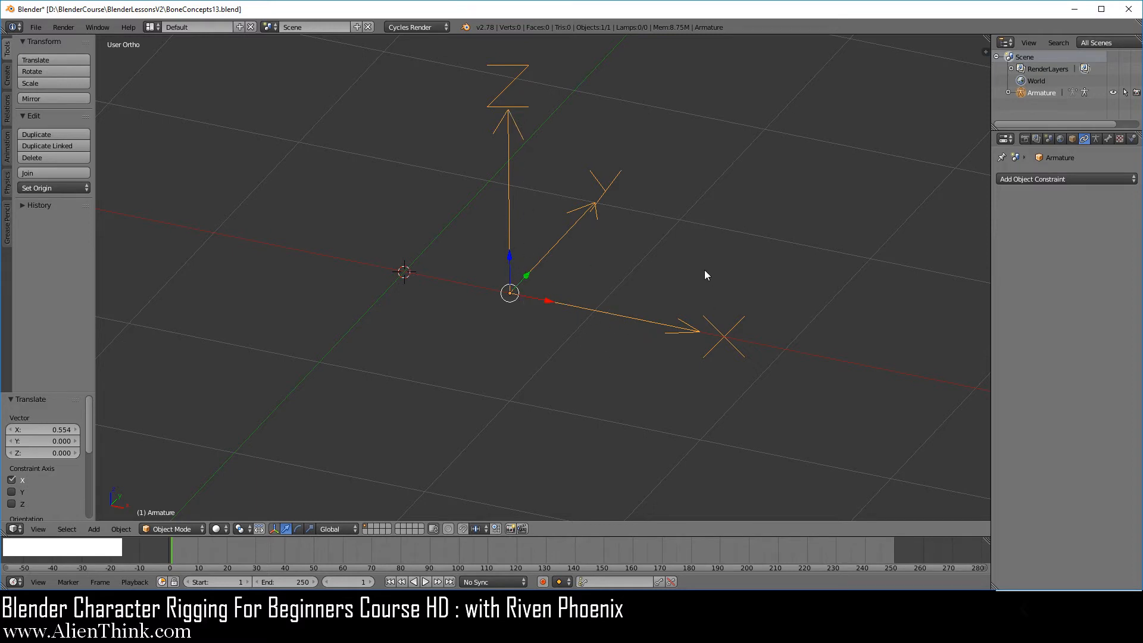
pyautogui.hotkey('shift', 's')
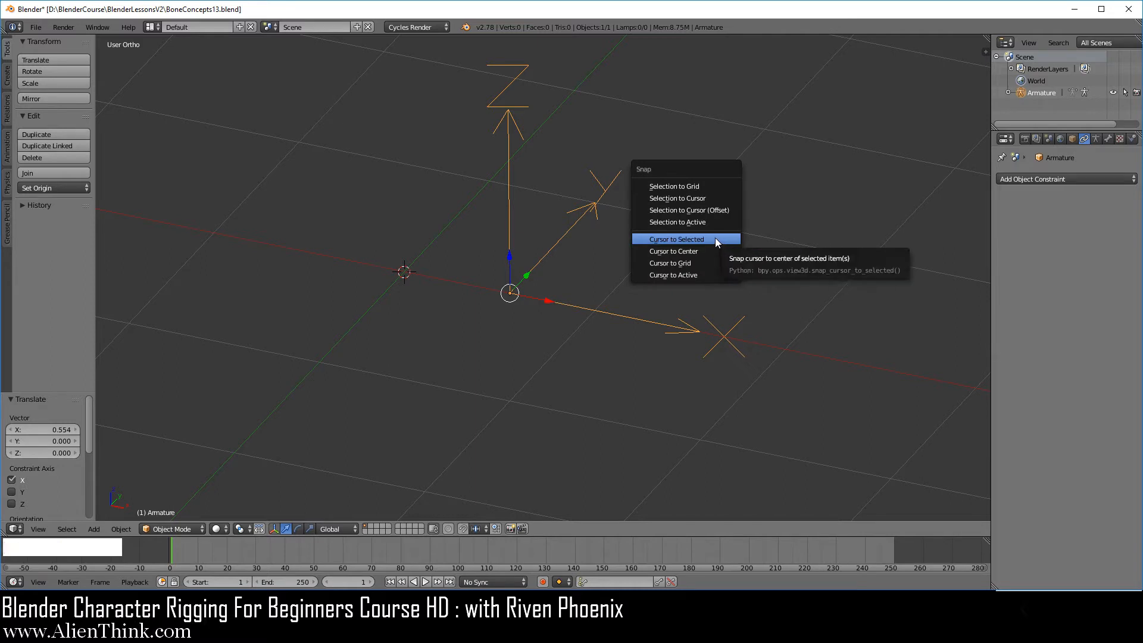
pyautogui.click(677, 240)
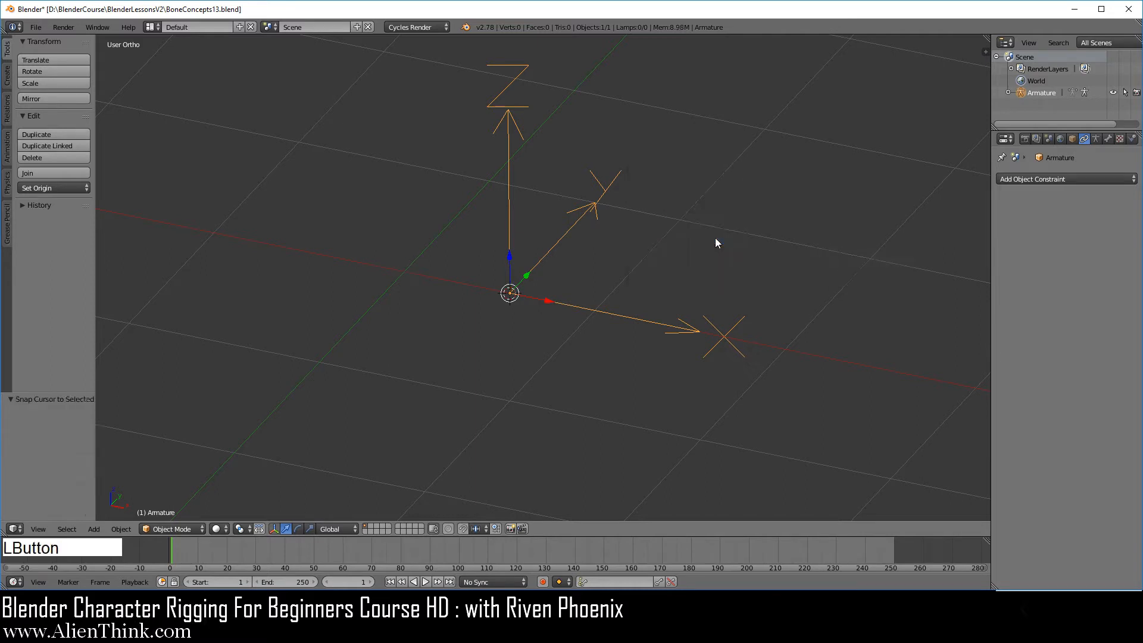
# Add a grid mesh with 10 by 10 subdivisions at the 3D cursor and delete only its faces
pyautogui.hotkey('shift', 'a')
pyautogui.moveTo(716, 238)
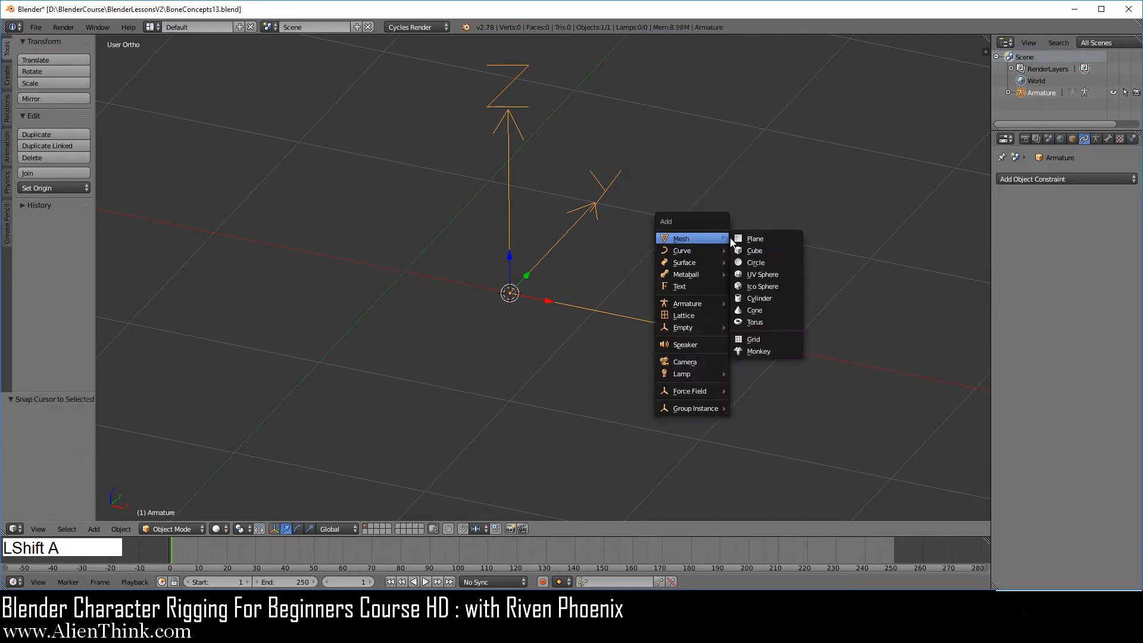
pyautogui.click(770, 338)
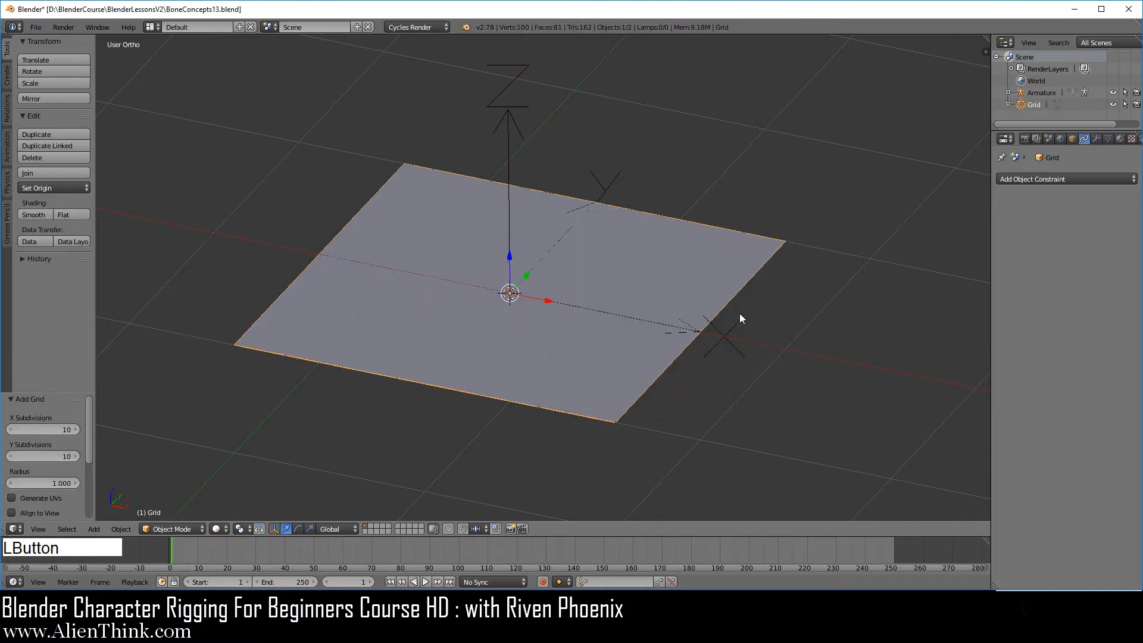
pyautogui.press('Tab')
pyautogui.press('x')
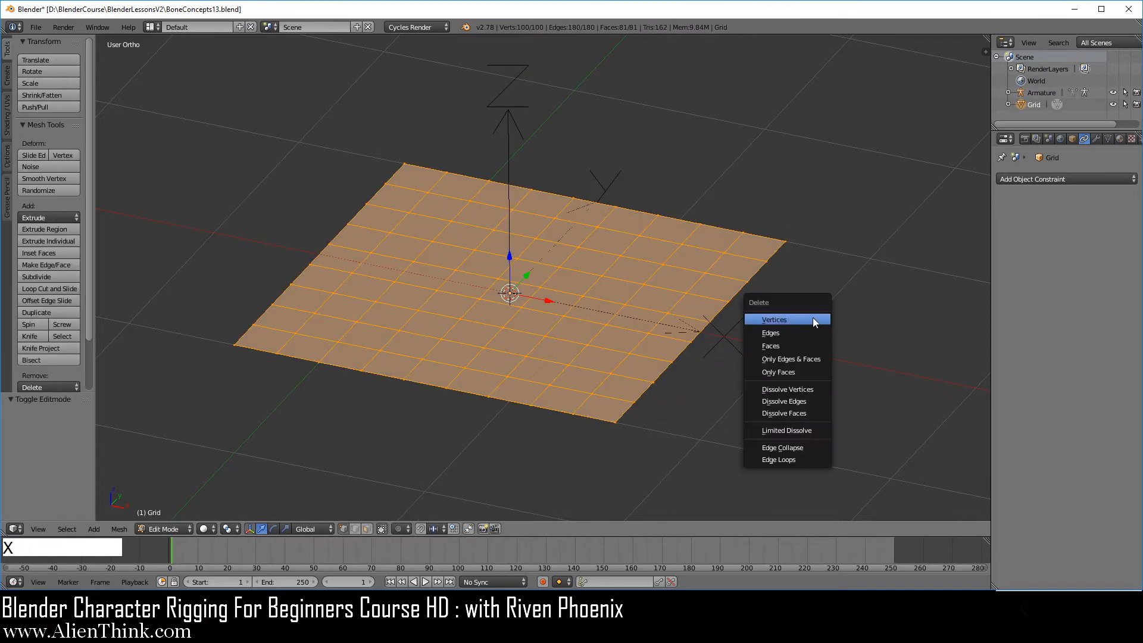
pyautogui.click(792, 369)
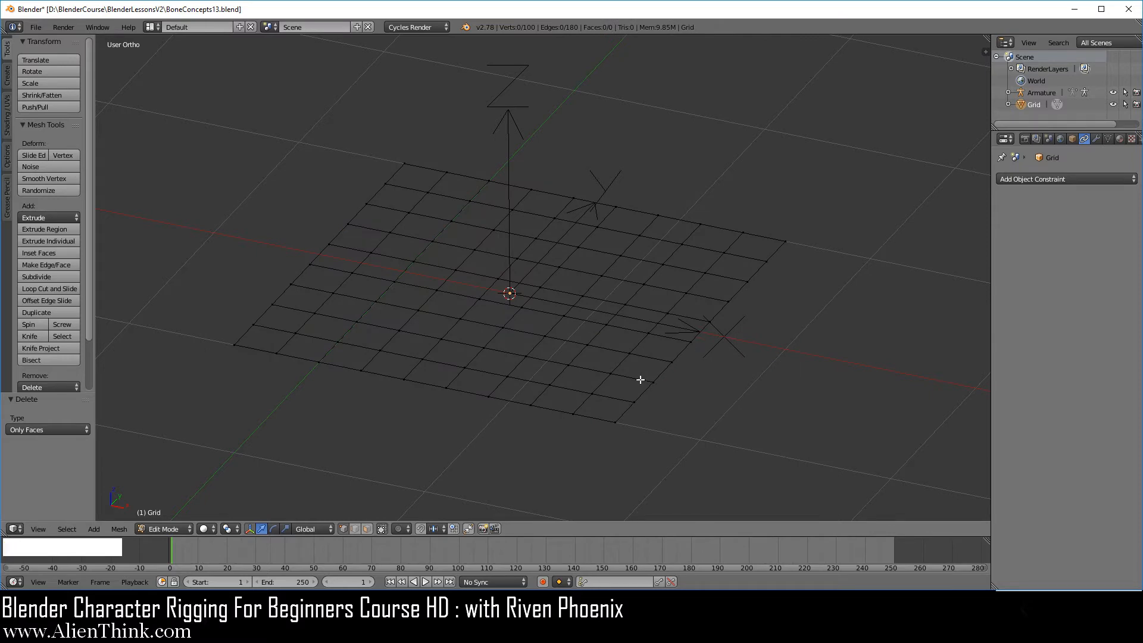
pyautogui.press('Tab')
pyautogui.moveTo(641, 350); pyautogui.dragTo(595, 352, button='middle')
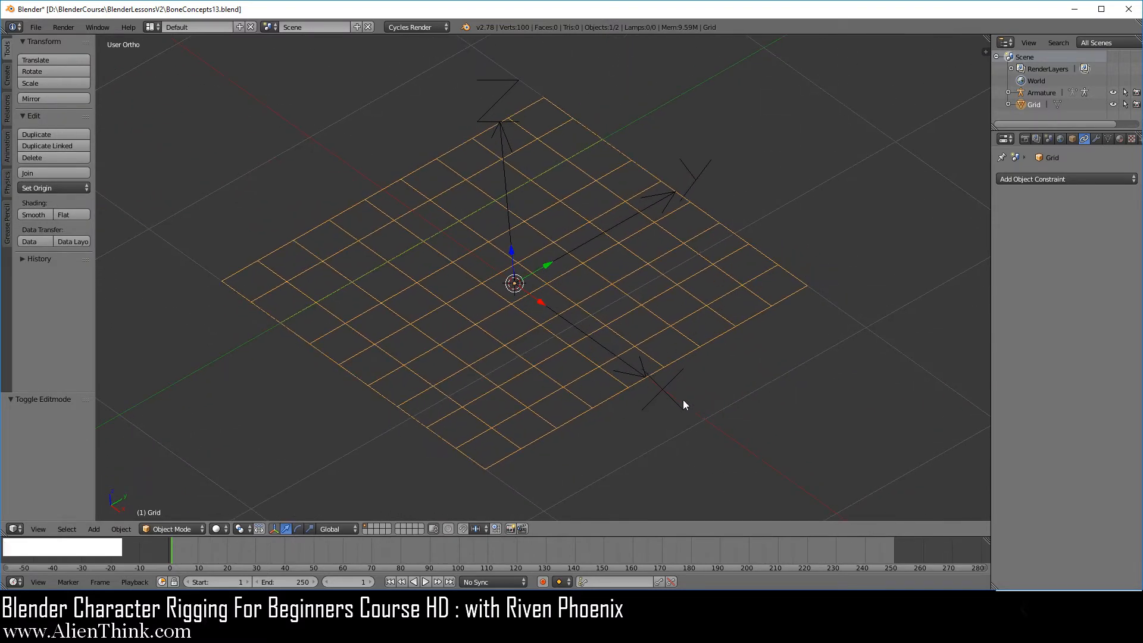
# Duplicate the grid in place and rotate the copy 90° in the front view
pyautogui.rightClick(669, 391)
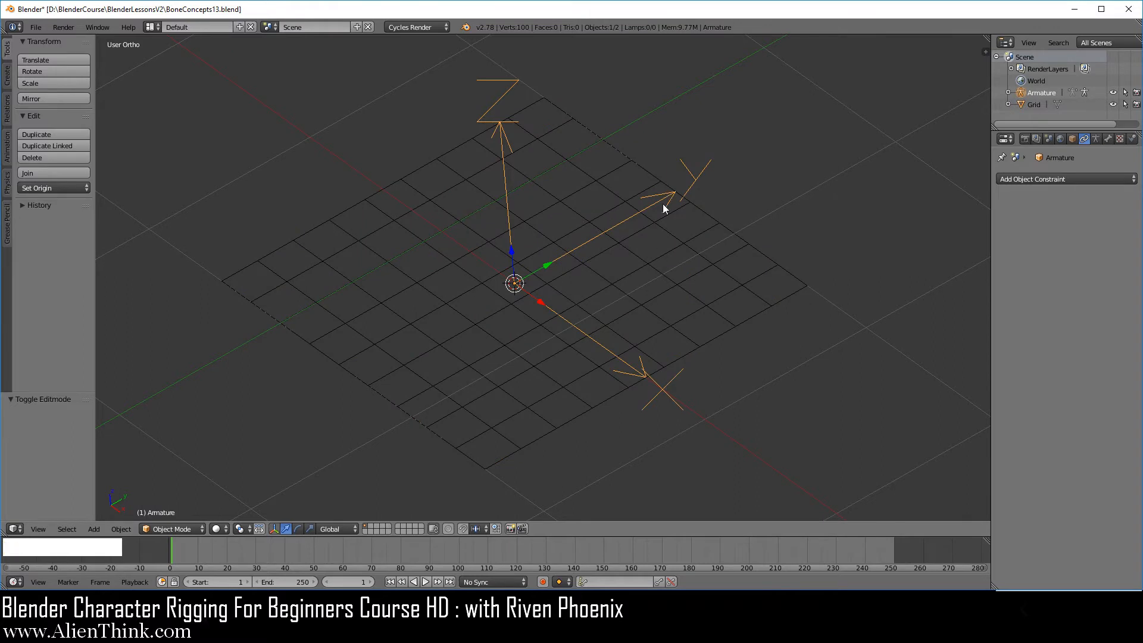
pyautogui.rightClick(609, 398)
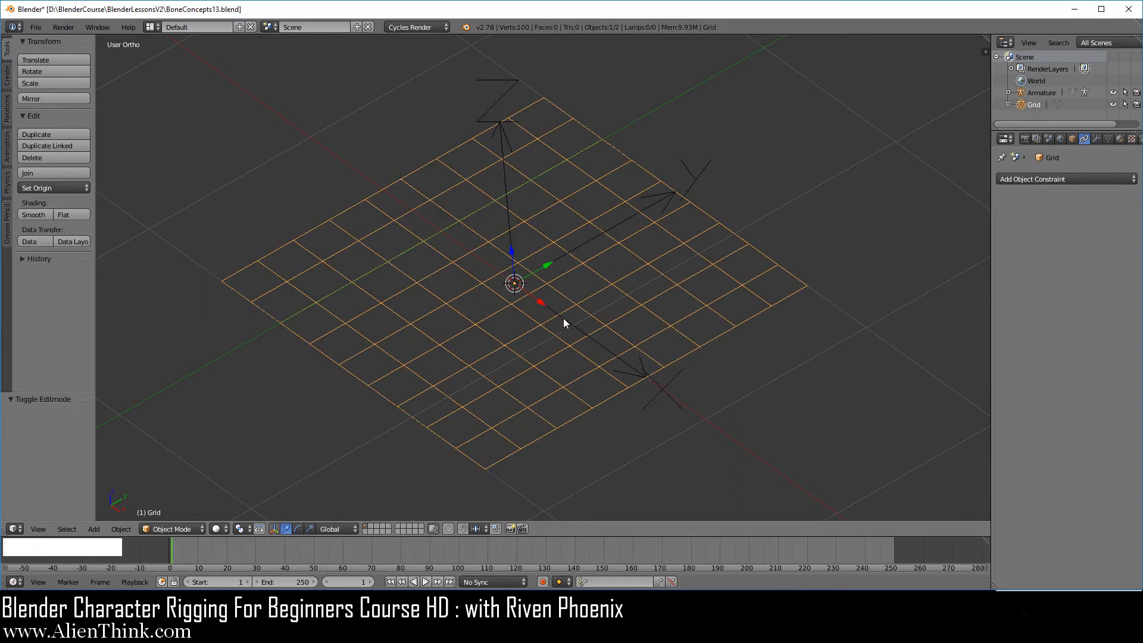
pyautogui.moveTo(564, 321); pyautogui.dragTo(587, 296, button='middle')
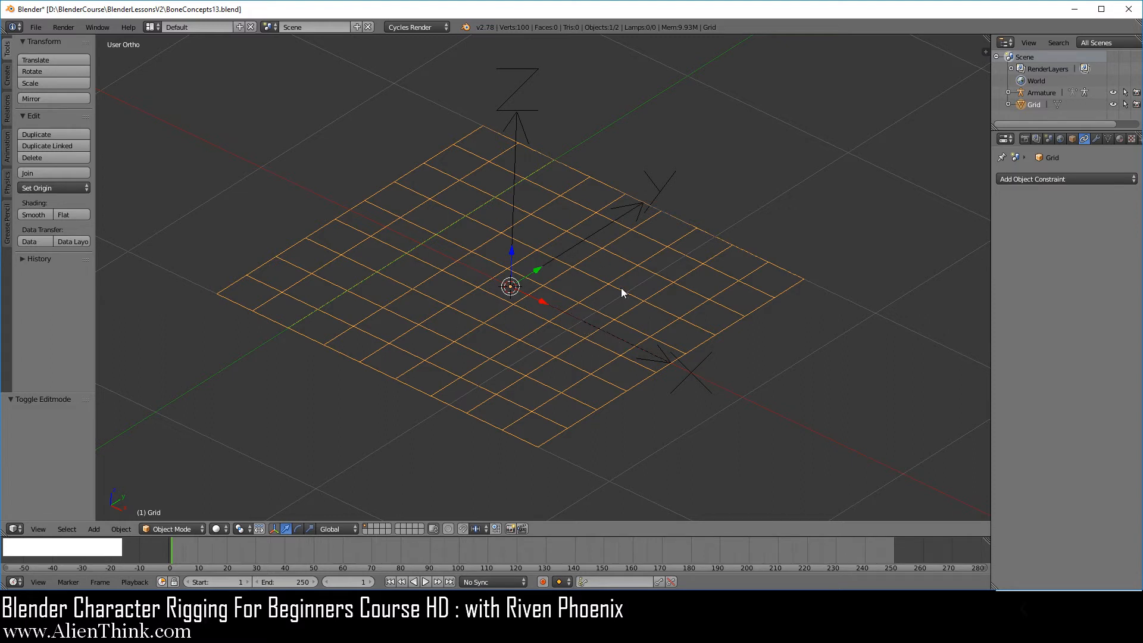
pyautogui.press('shift')
pyautogui.hotkey('shift', 'd')
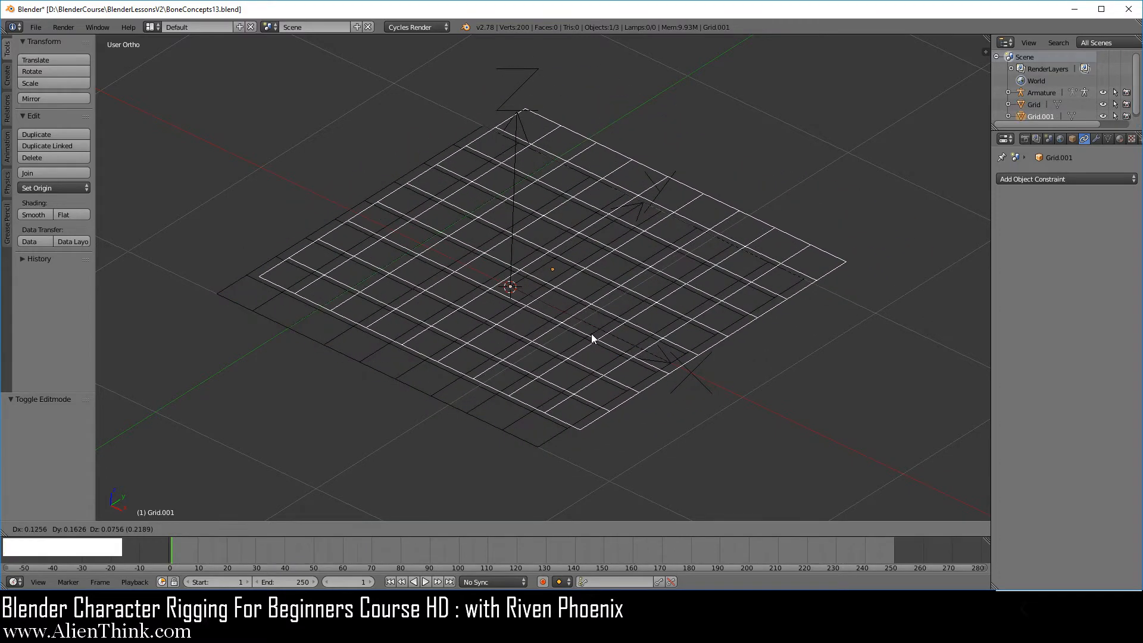
pyautogui.rightClick(606, 324)
pyautogui.press('KP_1')
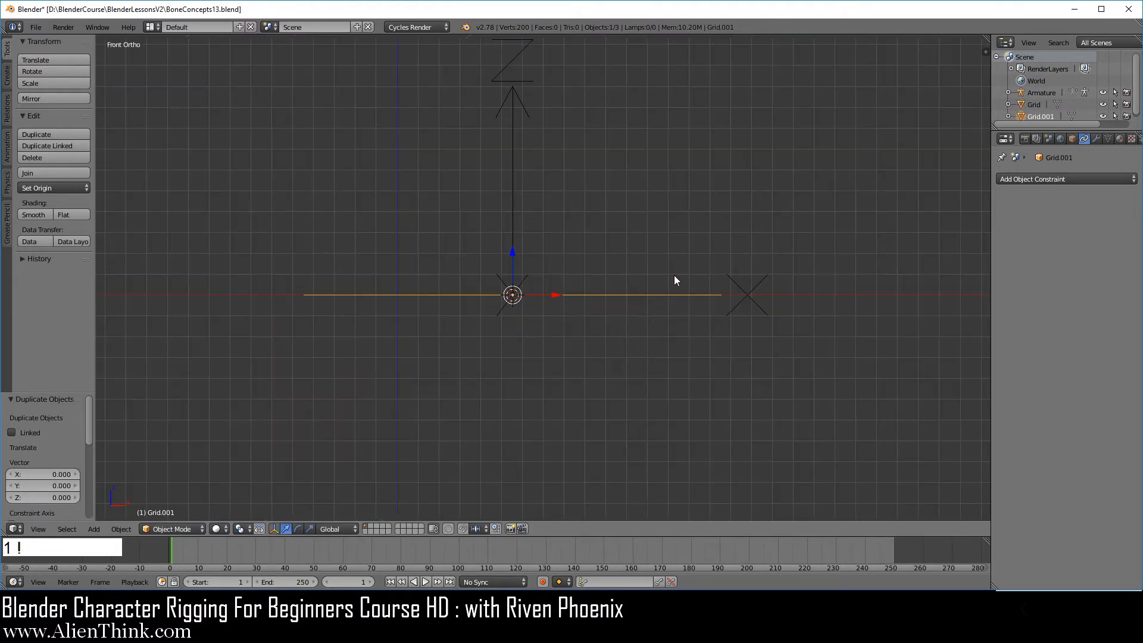
pyautogui.press('r')
pyautogui.press('ctrl')
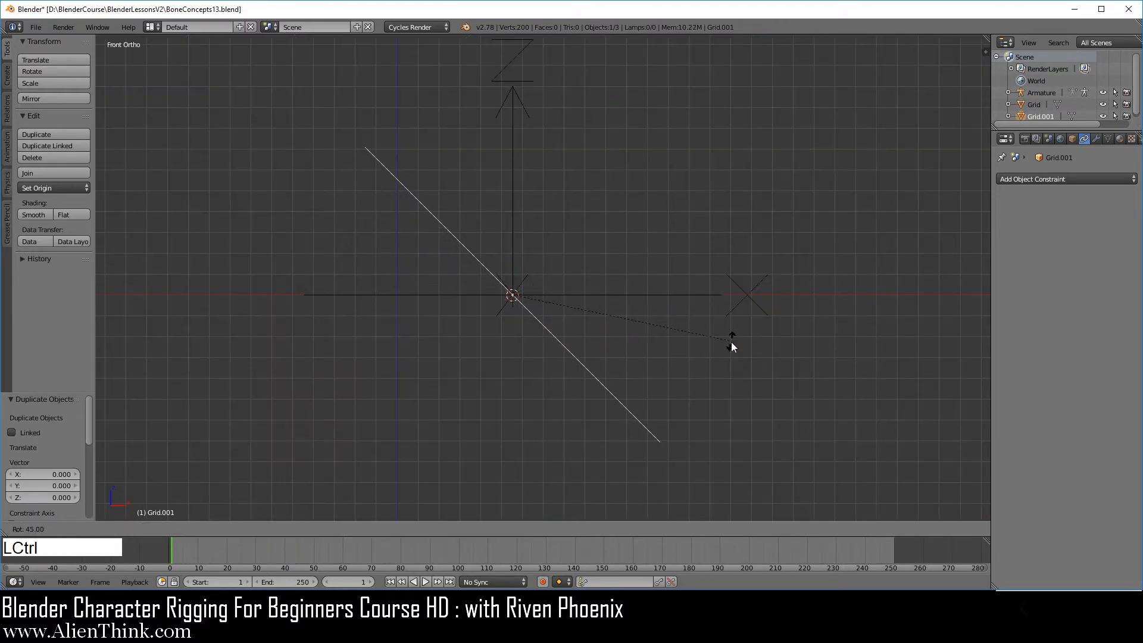
pyautogui.click(617, 449)
pyautogui.moveTo(620, 269); pyautogui.dragTo(516, 337, button='middle')
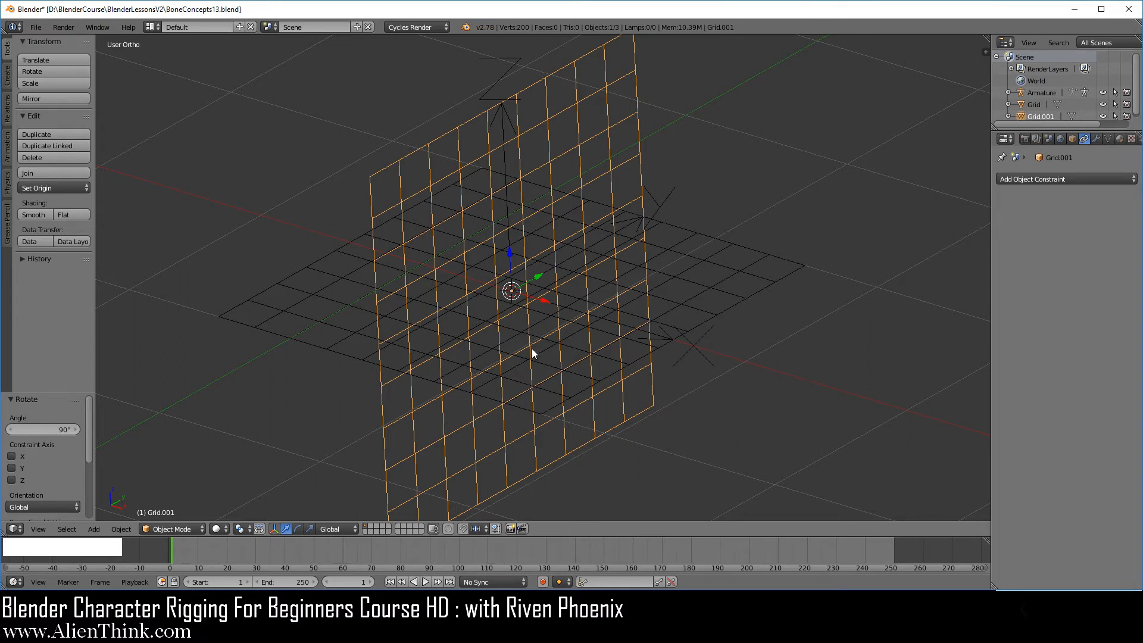
# Duplicate the vertical grid in place and rotate the new copy 90° in the top view
pyautogui.moveTo(484, 378); pyautogui.dragTo(531, 423, button='middle')
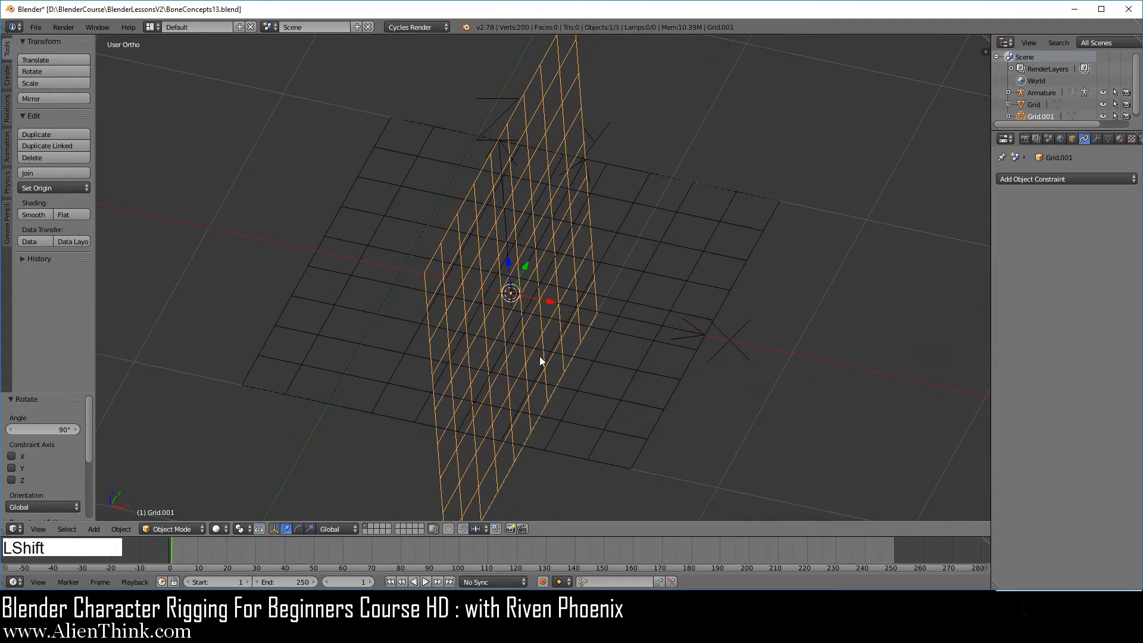
pyautogui.hotkey('shift', 'd')
pyautogui.rightClick(641, 352)
pyautogui.press('KP_7')
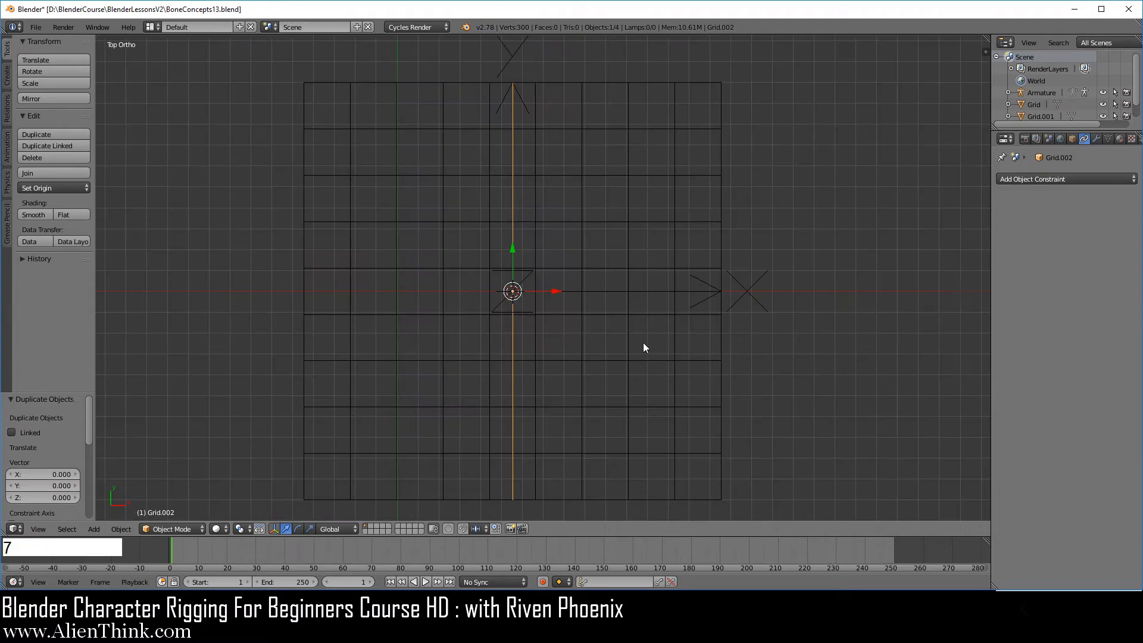
pyautogui.press('r')
pyautogui.press('ctrl')
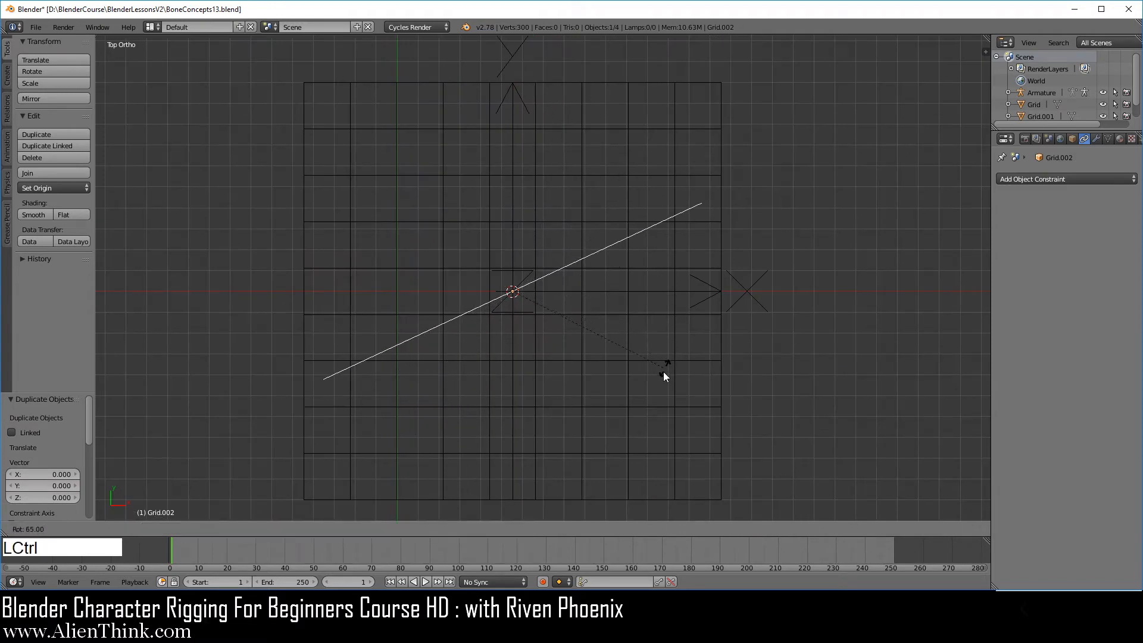
pyautogui.click(630, 427)
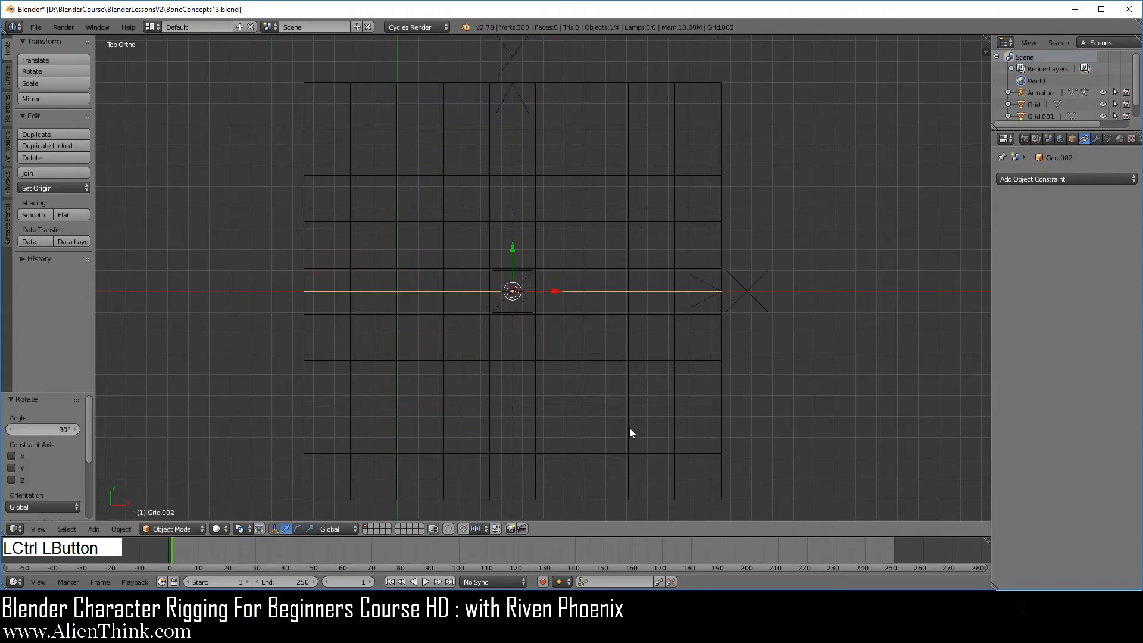
pyautogui.moveTo(426, 391); pyautogui.dragTo(614, 296, button='middle')
# Parent the three perpendicular grids to the armature with the Object parent type
pyautogui.press('a')
pyautogui.moveTo(485, 291); pyautogui.dragTo(513, 297, button='middle')
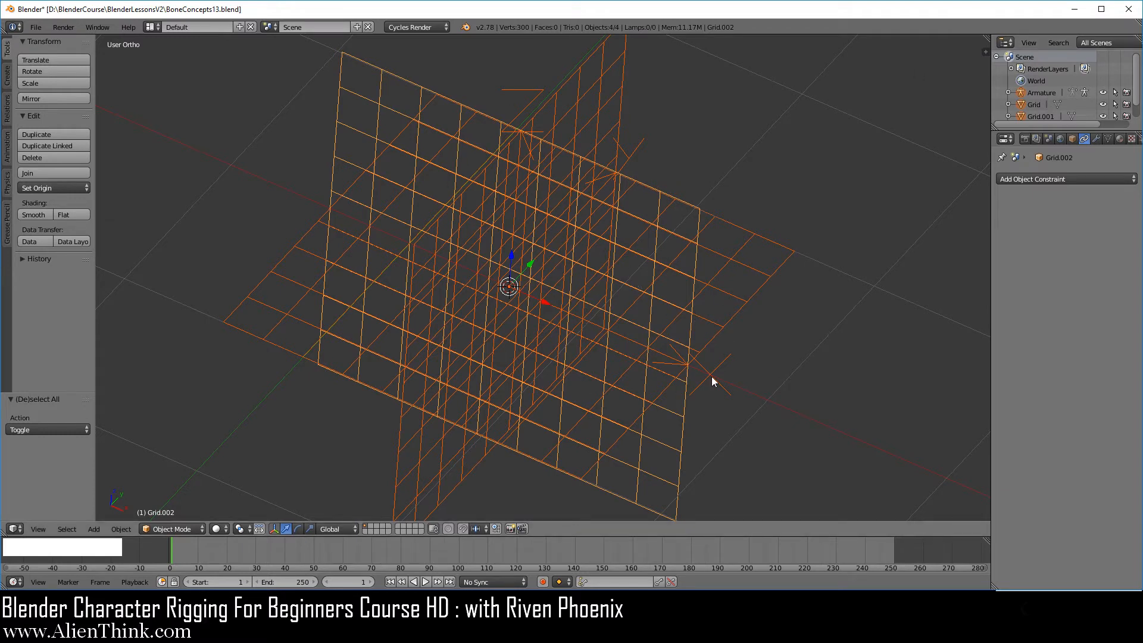
pyautogui.press('a')
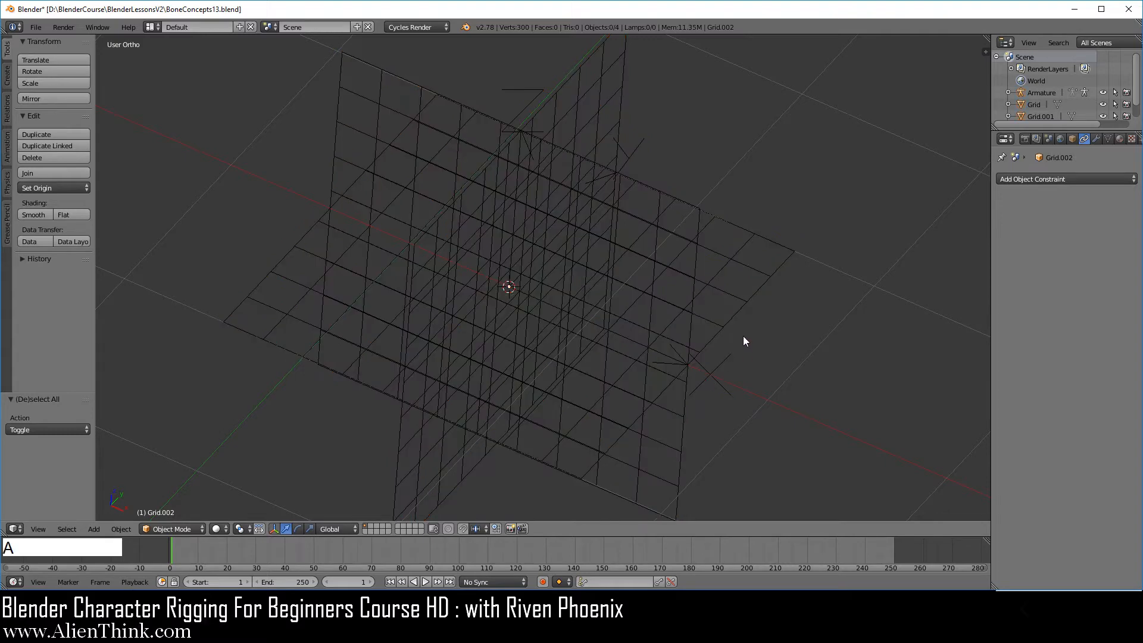
pyautogui.rightClick(623, 75)
pyautogui.moveTo(655, 232); pyautogui.dragTo(714, 209, button='middle')
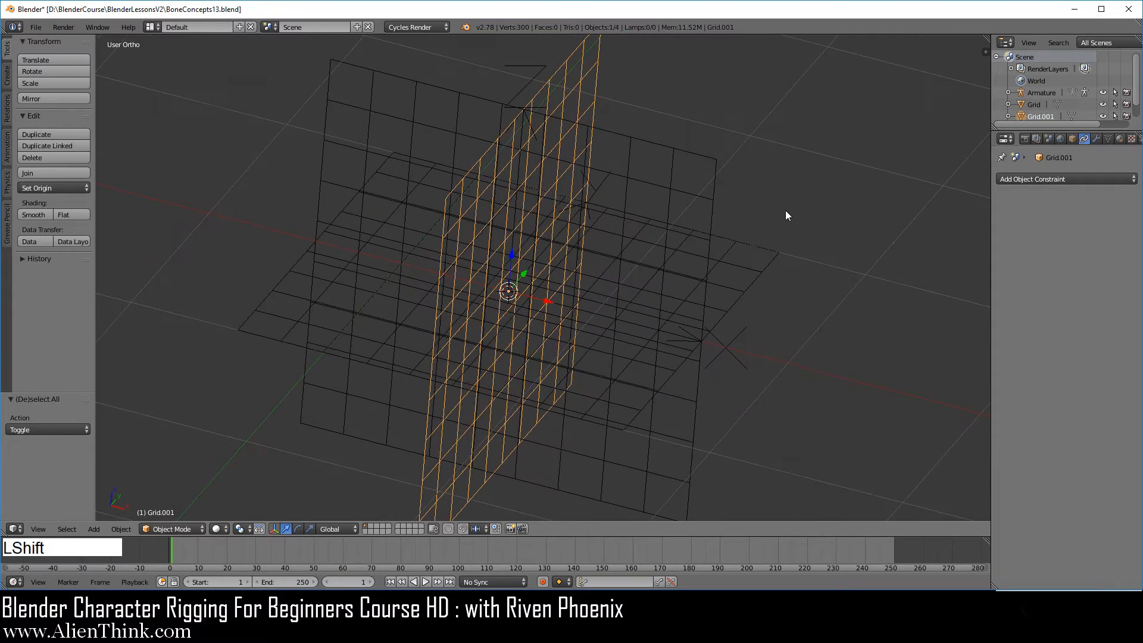
pyautogui.keyDown('shift'); pyautogui.rightClick(713, 166); pyautogui.keyUp('shift')
pyautogui.keyDown('shift'); pyautogui.rightClick(764, 268); pyautogui.keyUp('shift')
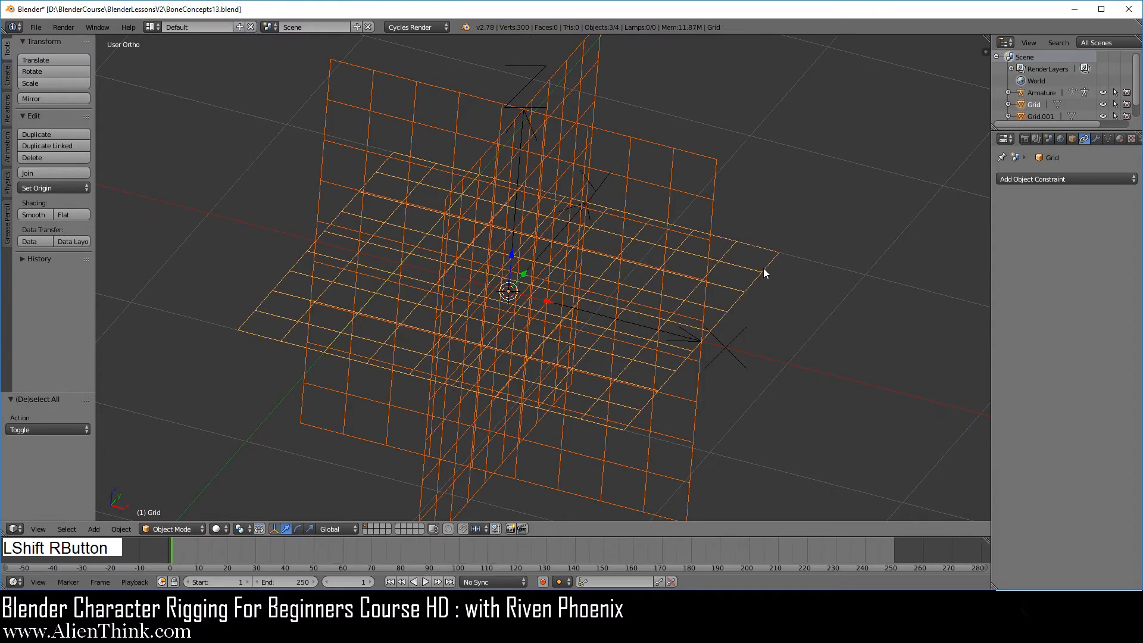
pyautogui.keyDown('shift'); pyautogui.click(1042, 94); pyautogui.keyUp('shift')
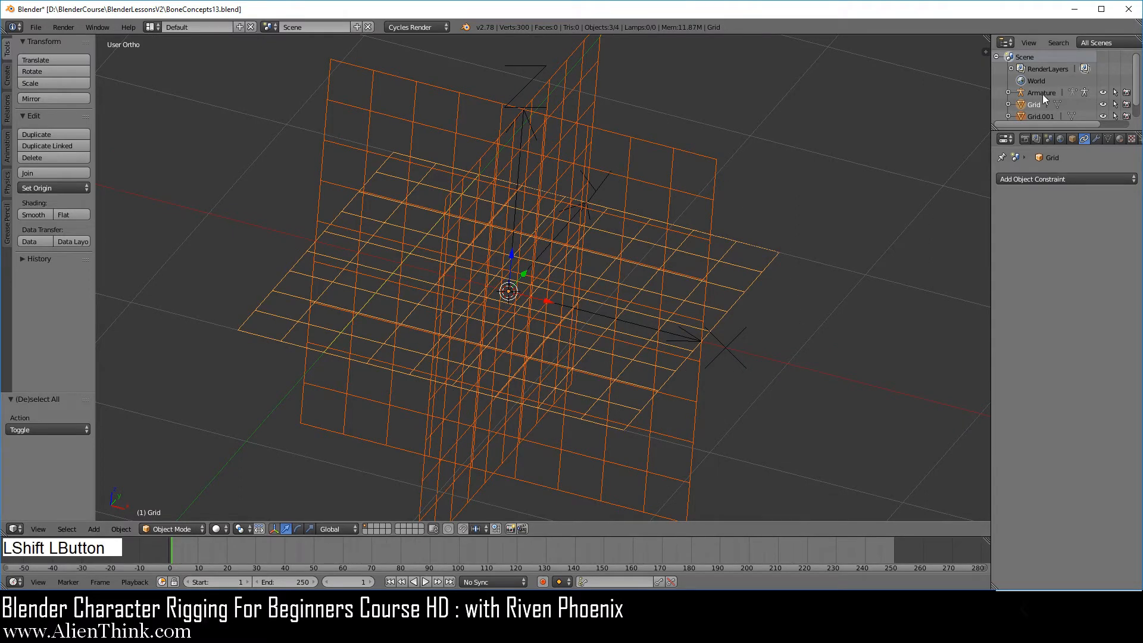
pyautogui.hotkey('ctrl', 'p')
pyautogui.click(832, 248)
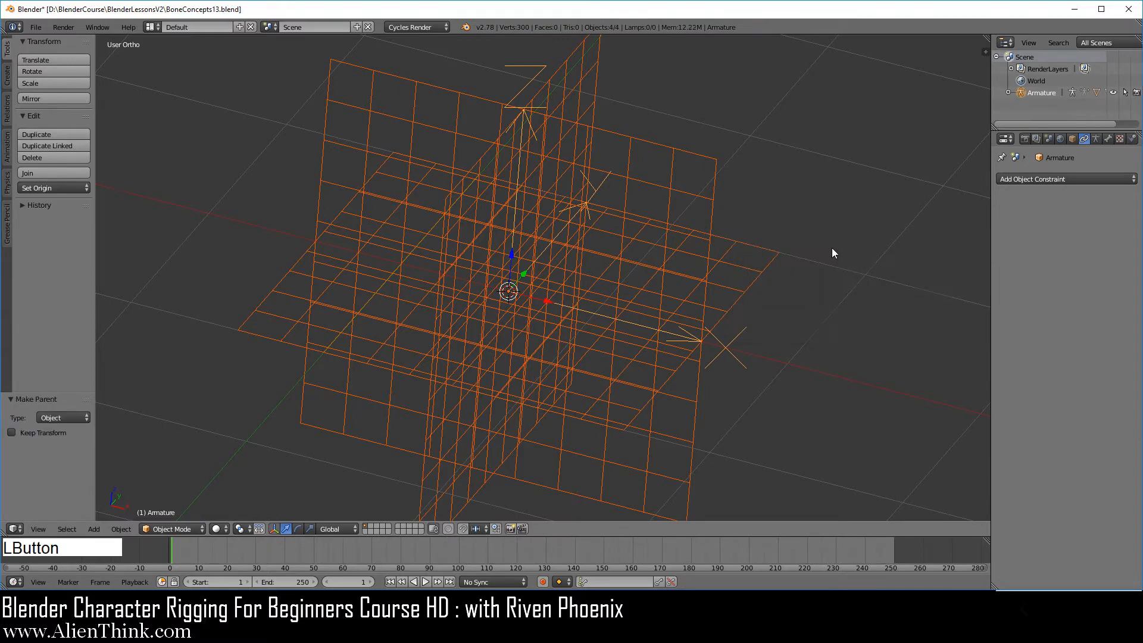
# Try a free trackball rotation of the armature to test its parented grids
pyautogui.click(1039, 94)
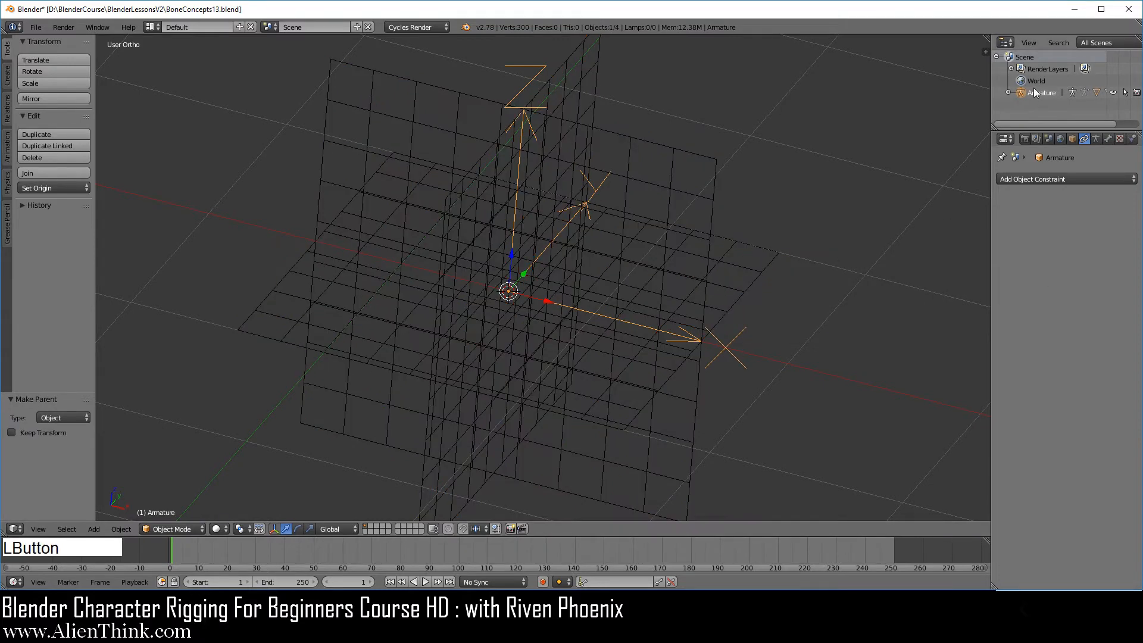
pyautogui.press('r')
pyautogui.press('r')
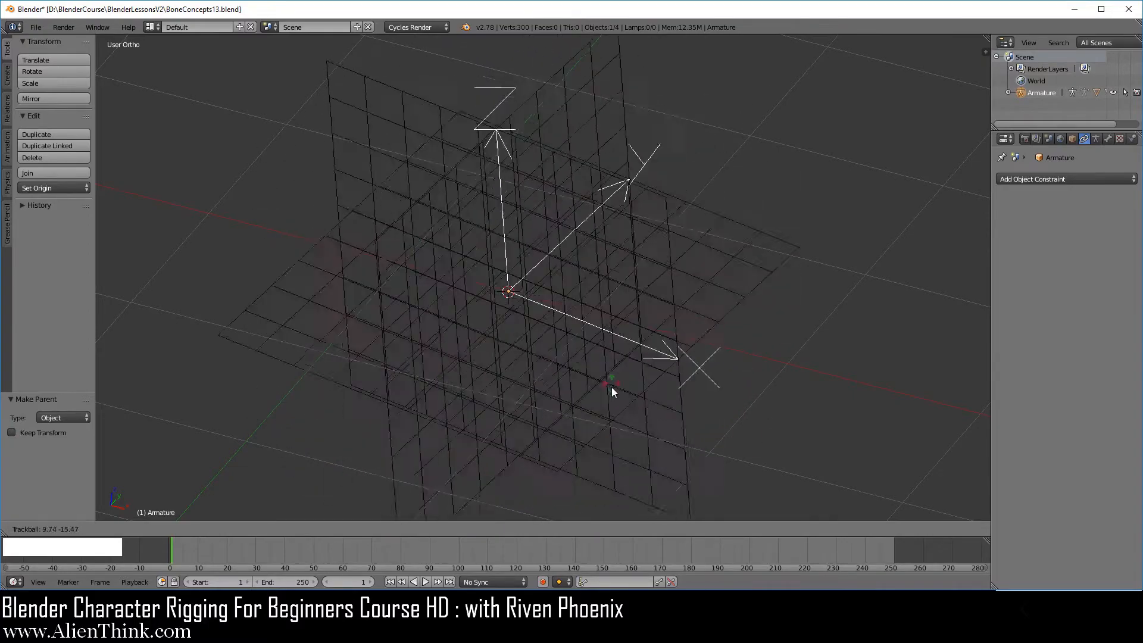
pyautogui.rightClick(613, 378)
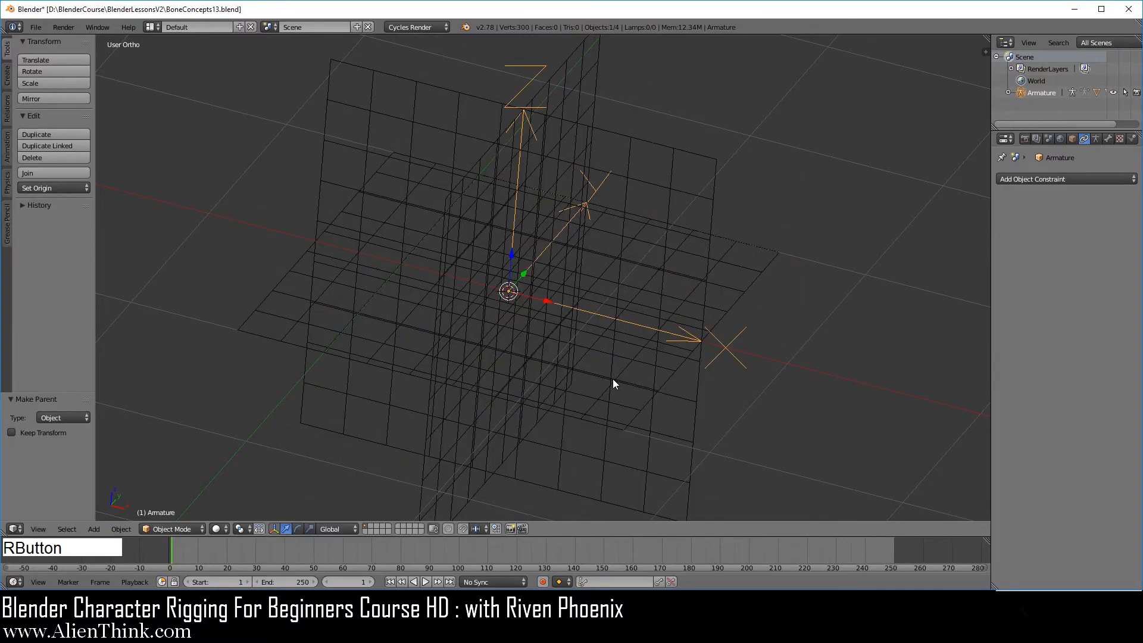
# Reopen the recent file BoneConcepts13.blend without saving the current scene
pyautogui.rightClick(591, 73)
pyautogui.moveTo(645, 197); pyautogui.dragTo(613, 304, button='middle')
pyautogui.click(35, 29)
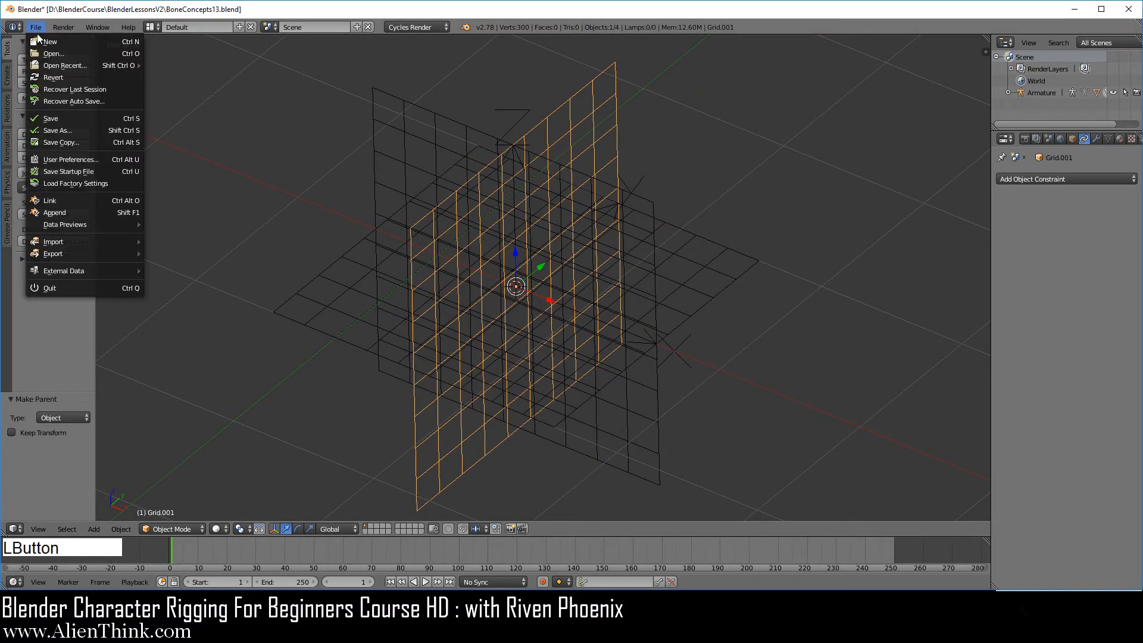
pyautogui.moveTo(64, 62)
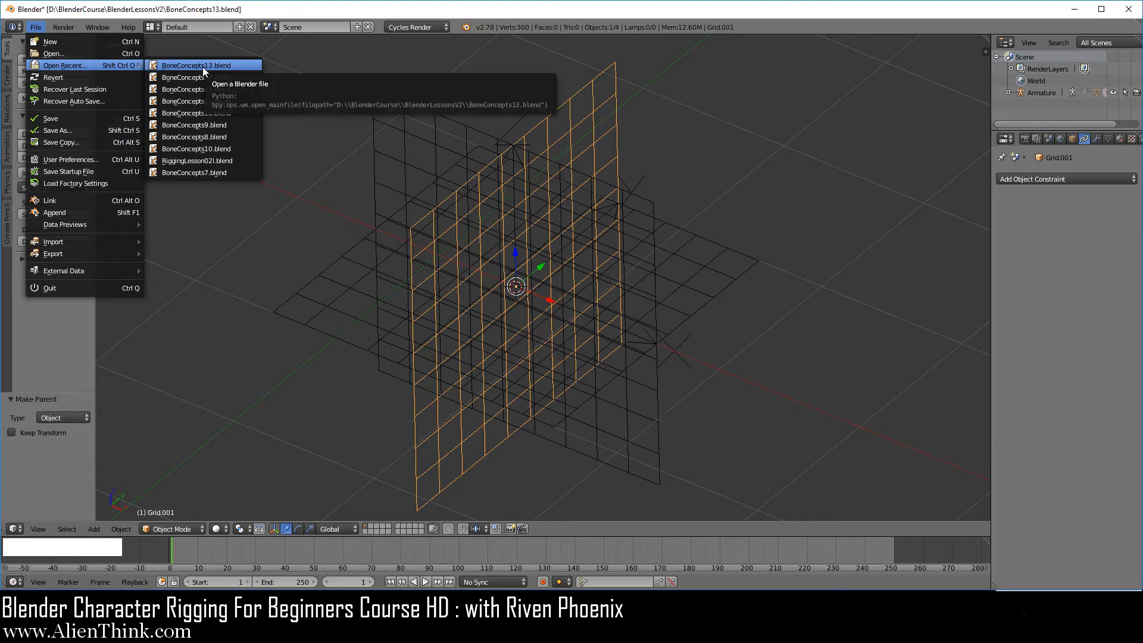
pyautogui.click(202, 65)
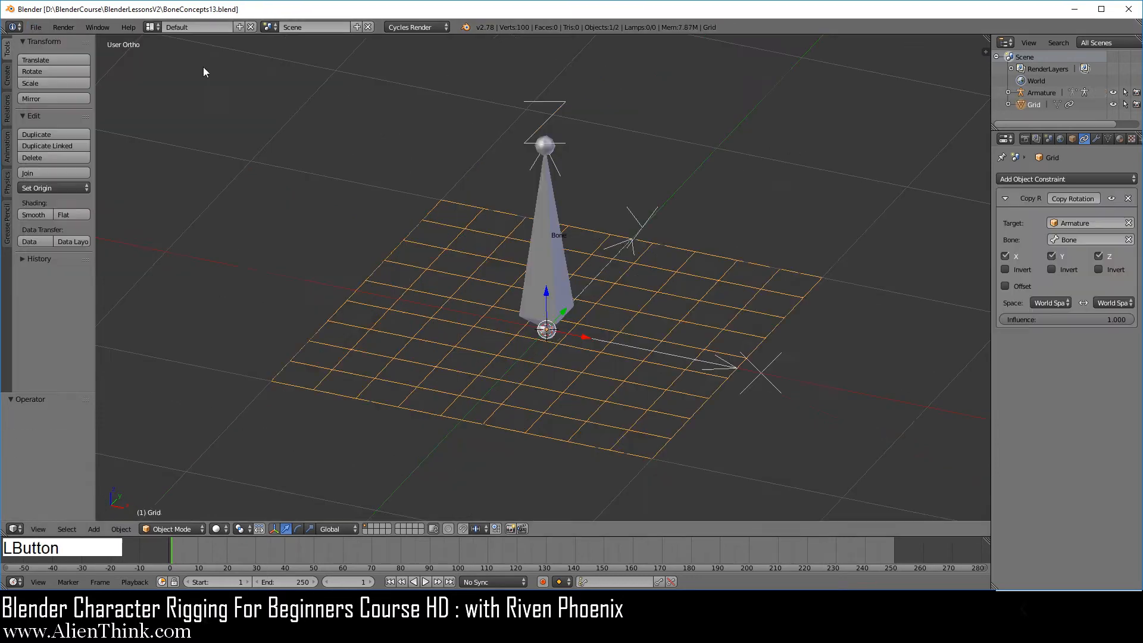
# Move the armature about 0.547 along the global X axis in Object Mode
pyautogui.rightClick(549, 228)
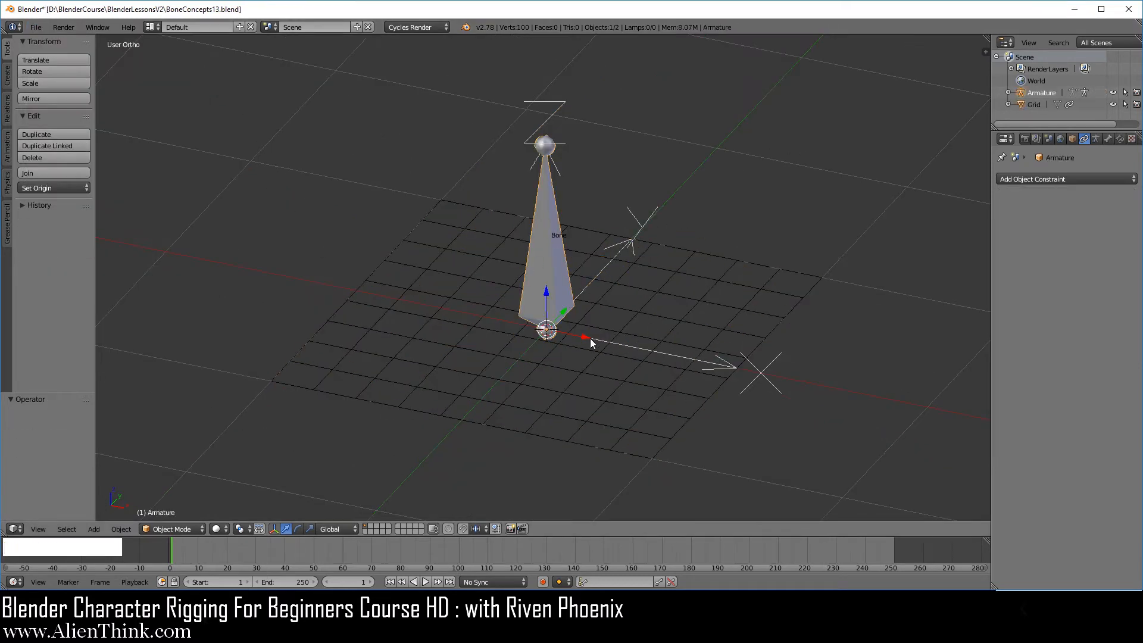
pyautogui.moveTo(585, 338); pyautogui.dragTo(687, 369)
pyautogui.keyDown('shift'); pyautogui.moveTo(620, 394); pyautogui.dragTo(545, 341, button='middle'); pyautogui.keyUp('shift')
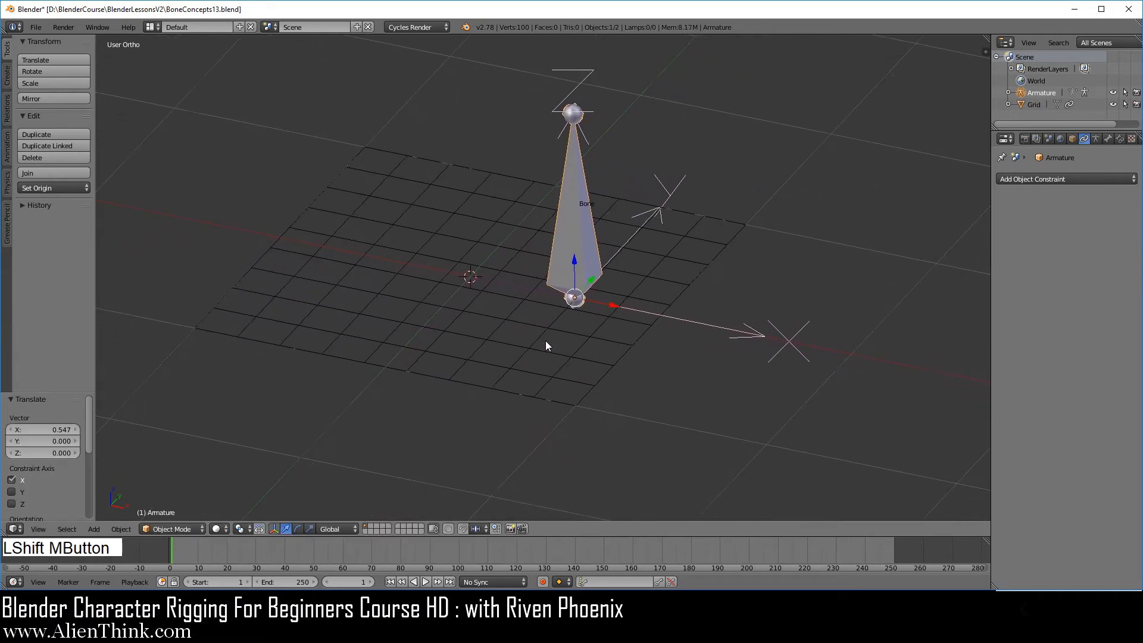
# Move the bone about 0.972 along the Y axis in Edit Mode, away from the armature's origin, and return to Object Mode
pyautogui.press('Tab')
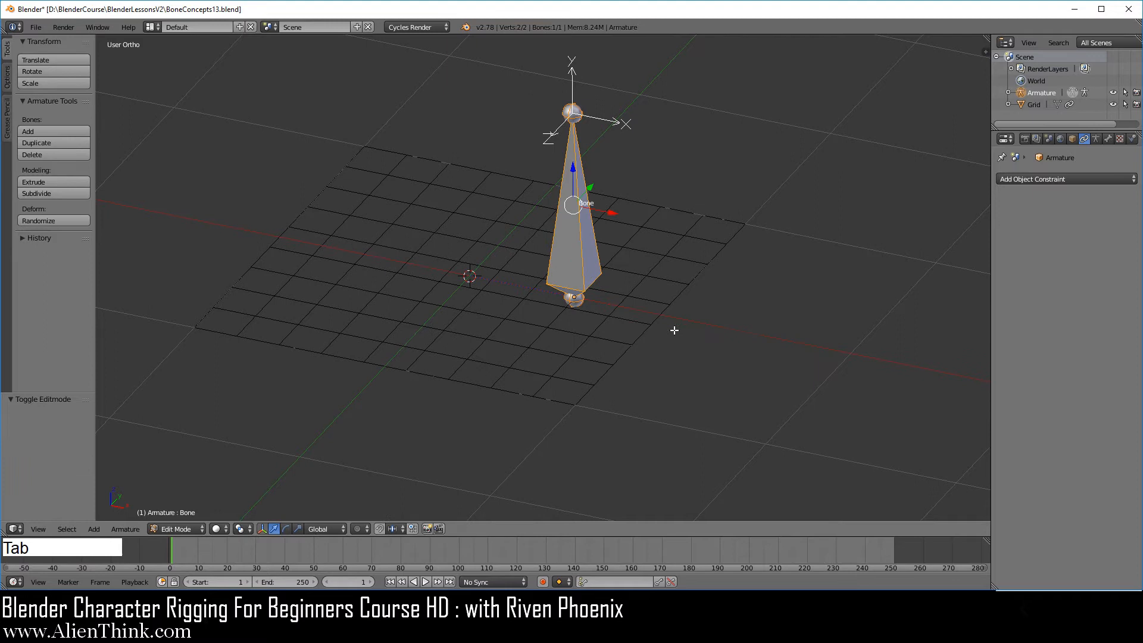
pyautogui.rightClick(580, 224)
pyautogui.moveTo(613, 213); pyautogui.dragTo(827, 141)
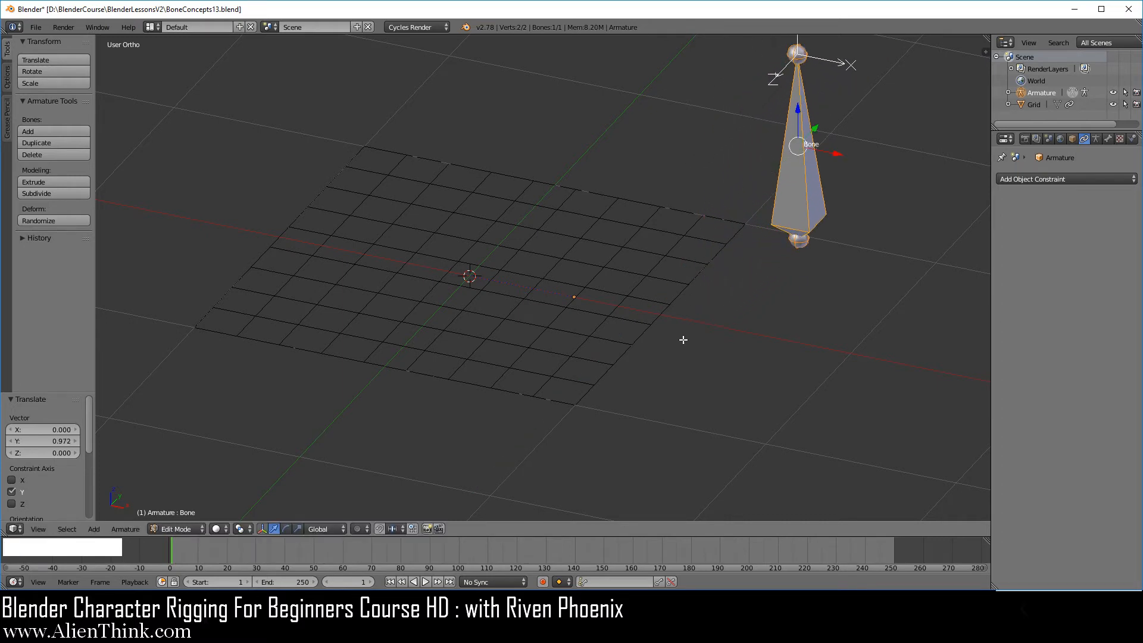
pyautogui.press('Tab')
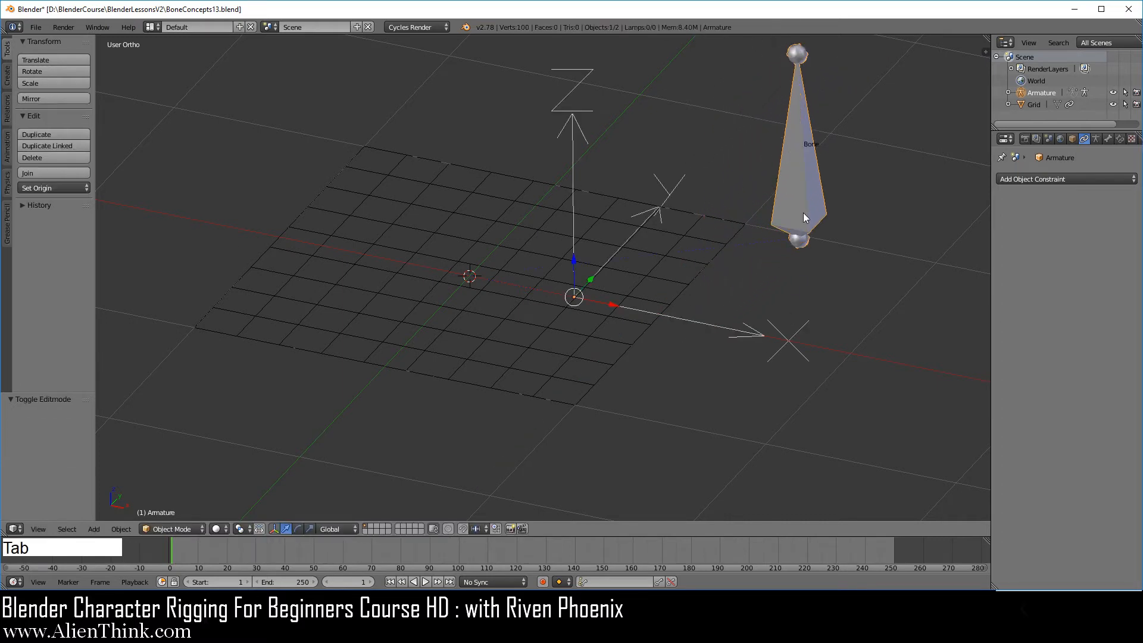
# Add a Copy Location constraint to the grid, with Armature as target and Bone as the target bone
pyautogui.rightClick(601, 361)
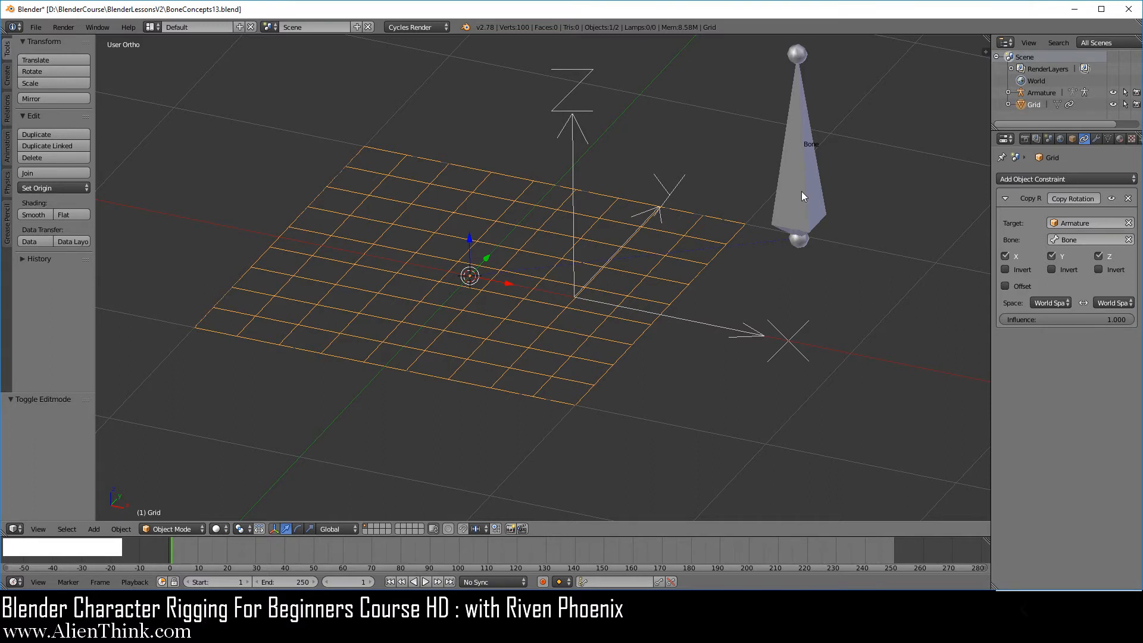
pyautogui.click(1074, 177)
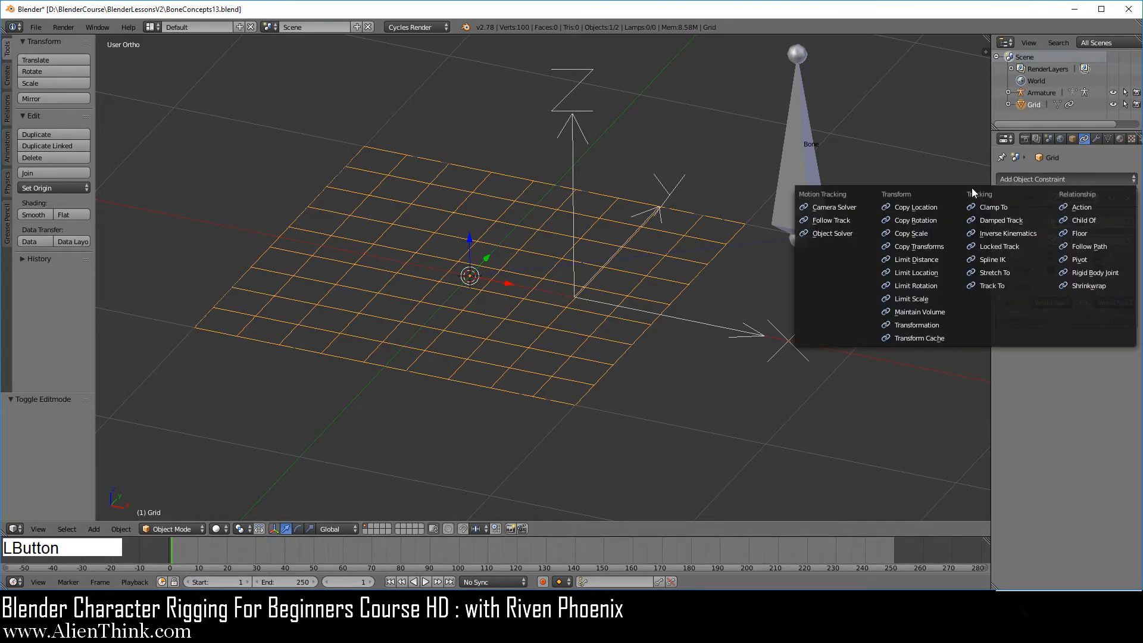
pyautogui.click(937, 208)
pyautogui.click(1094, 366)
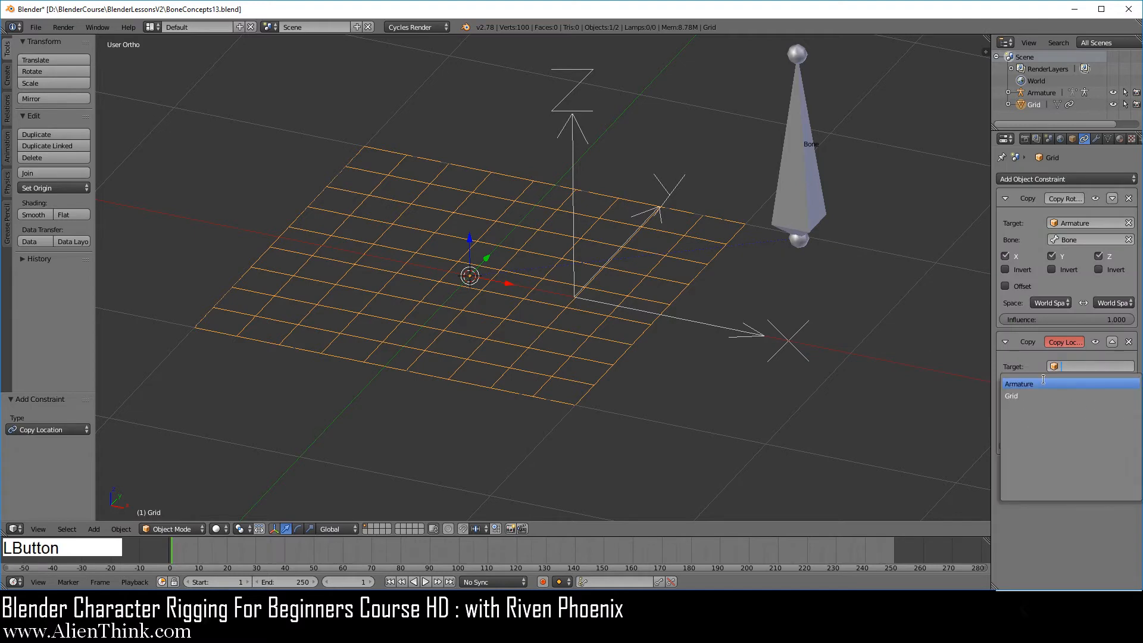
pyautogui.click(1070, 386)
pyautogui.click(1081, 384)
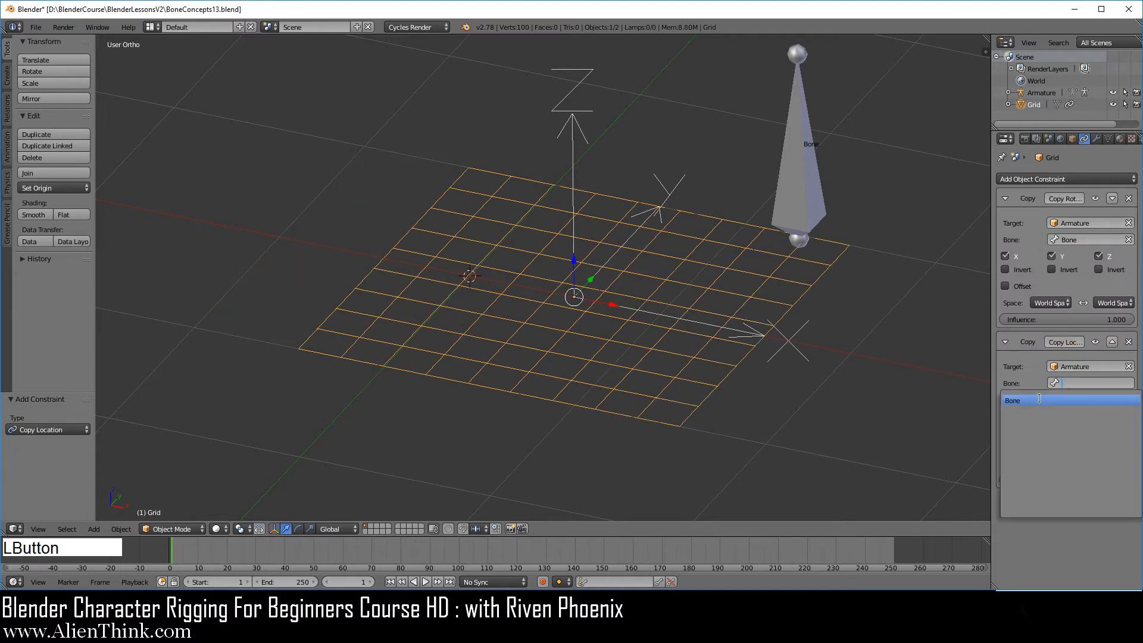
pyautogui.click(1041, 399)
pyautogui.keyDown('shift'); pyautogui.moveTo(738, 316); pyautogui.dragTo(614, 362, button='middle'); pyautogui.keyUp('shift')
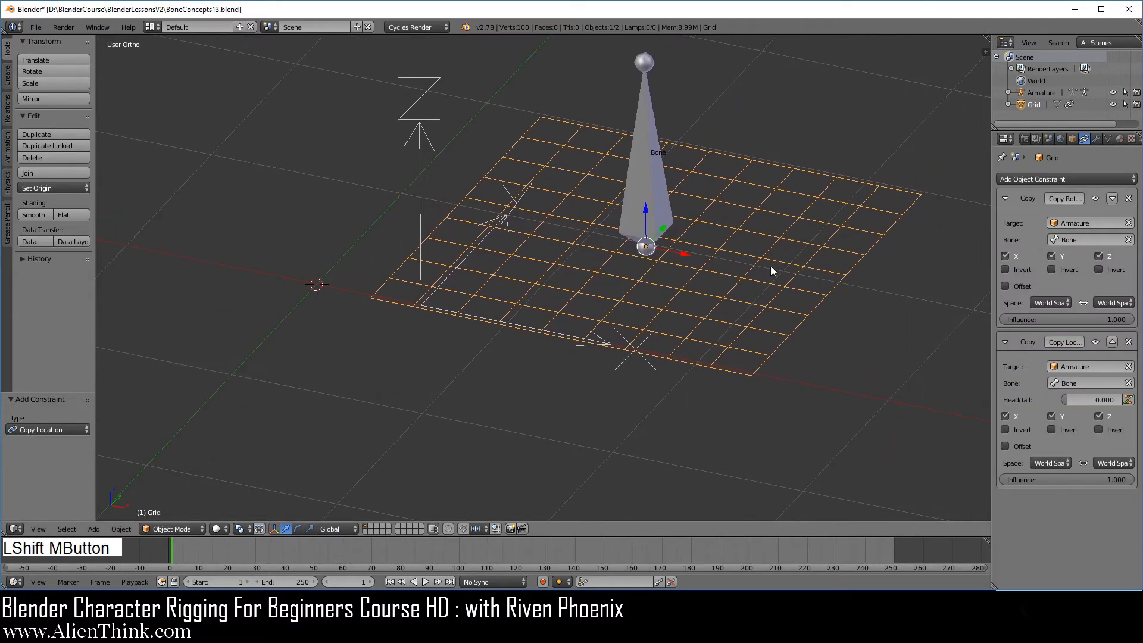
pyautogui.moveTo(722, 363); pyautogui.dragTo(666, 393, button='middle')
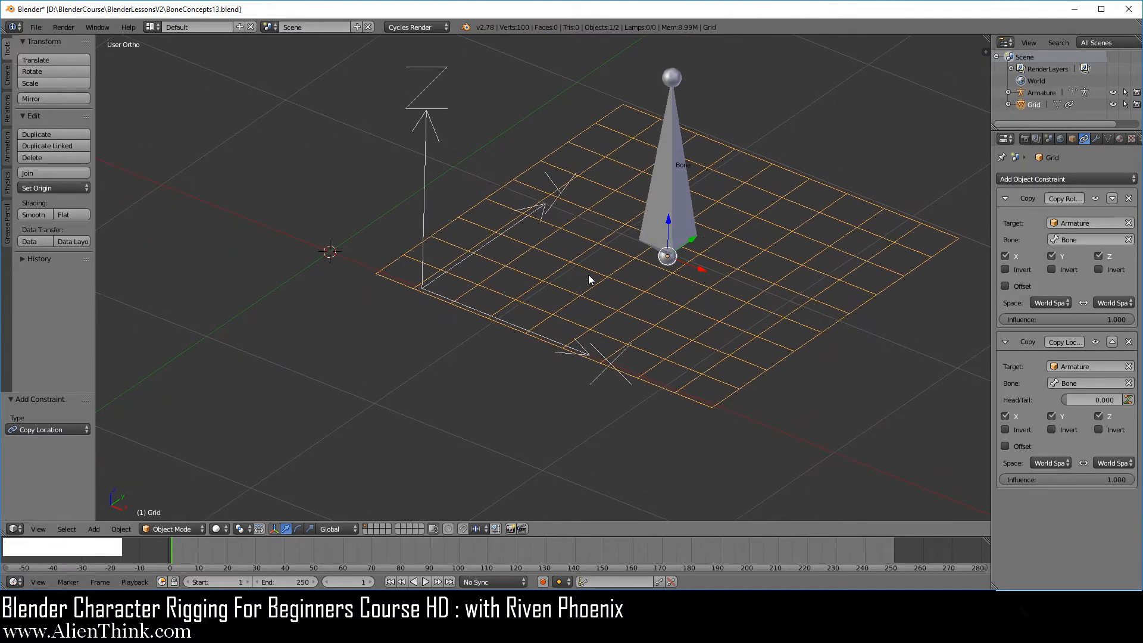
pyautogui.keyDown('shift'); pyautogui.moveTo(590, 277); pyautogui.dragTo(511, 295, button='middle'); pyautogui.keyUp('shift')
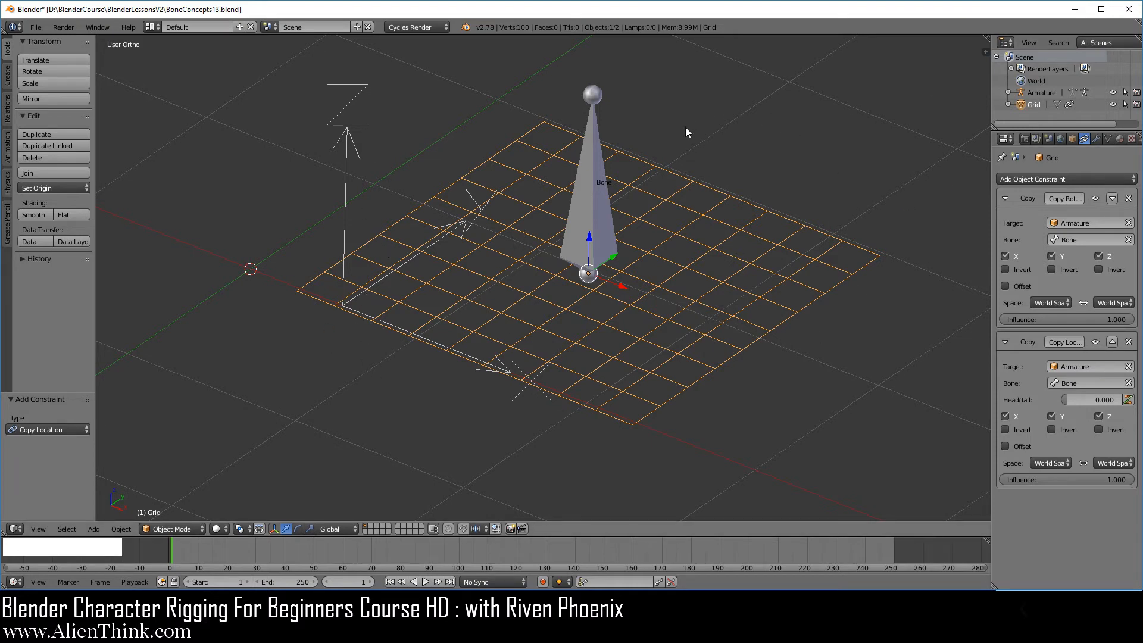
# Switch the armature to Pose Mode, select the bone and snap the 3D cursor to it
pyautogui.rightClick(592, 200)
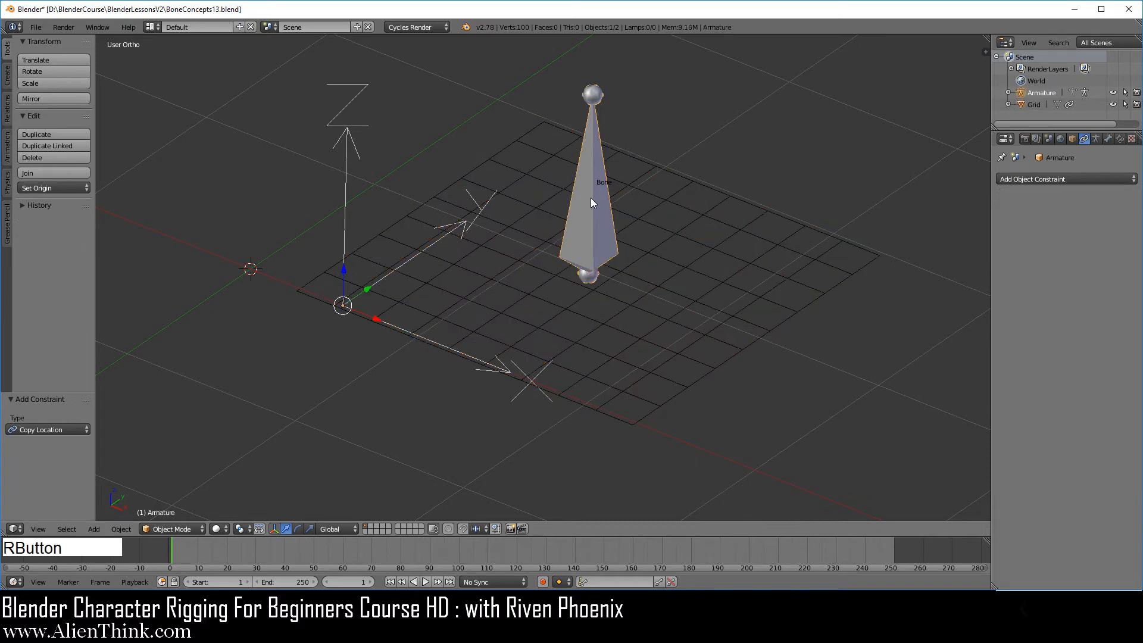
pyautogui.click(182, 529)
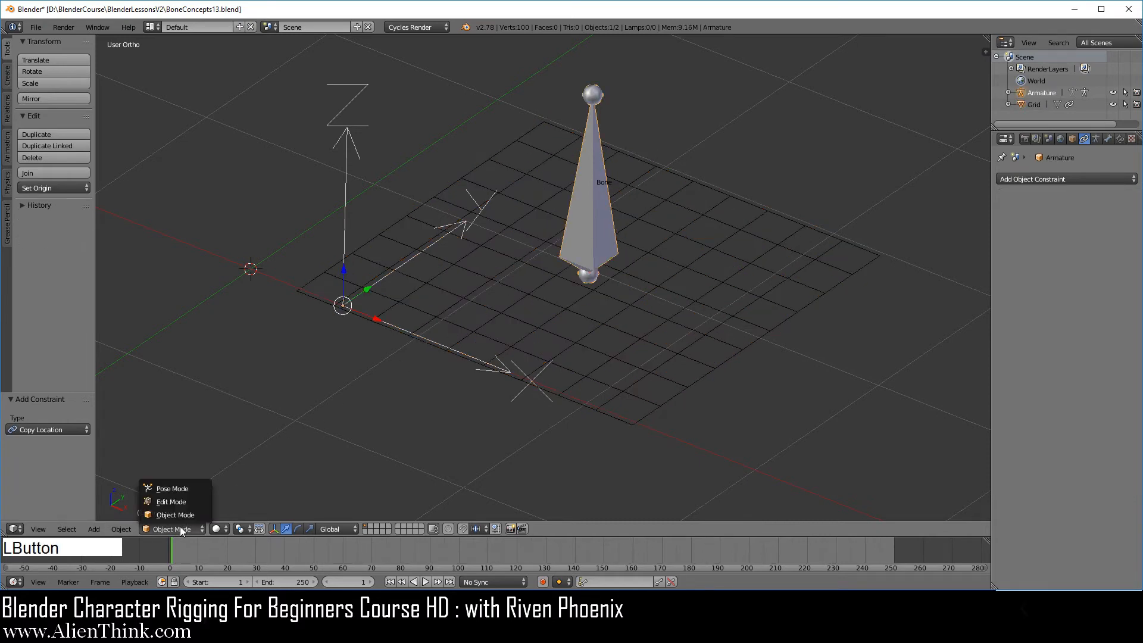
pyautogui.click(183, 489)
pyautogui.rightClick(594, 188)
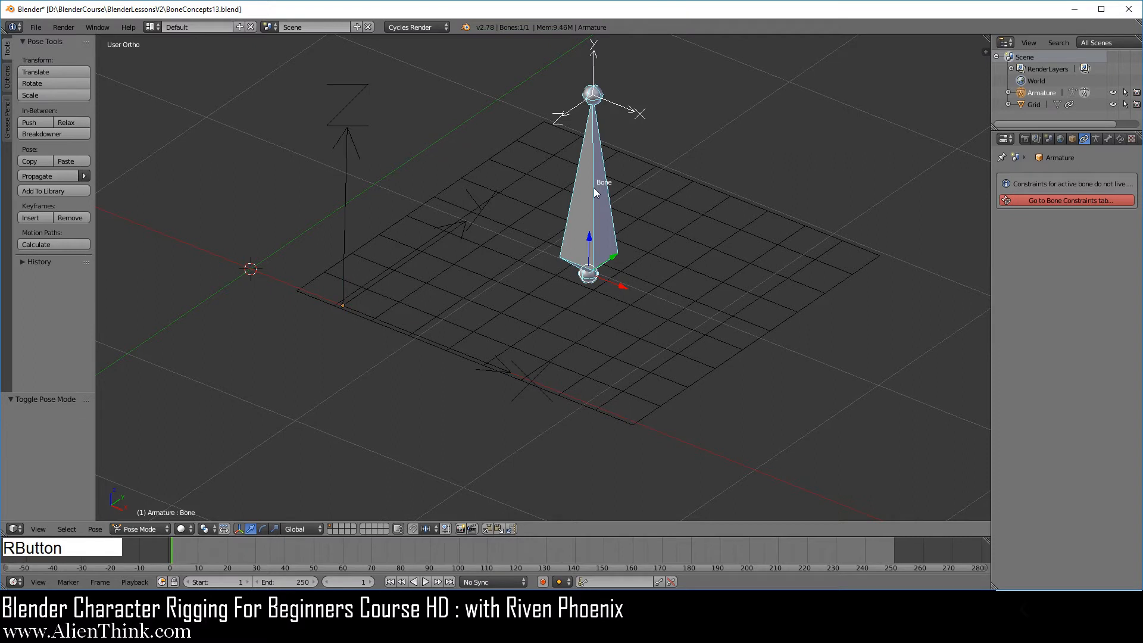
pyautogui.hotkey('shift', 's')
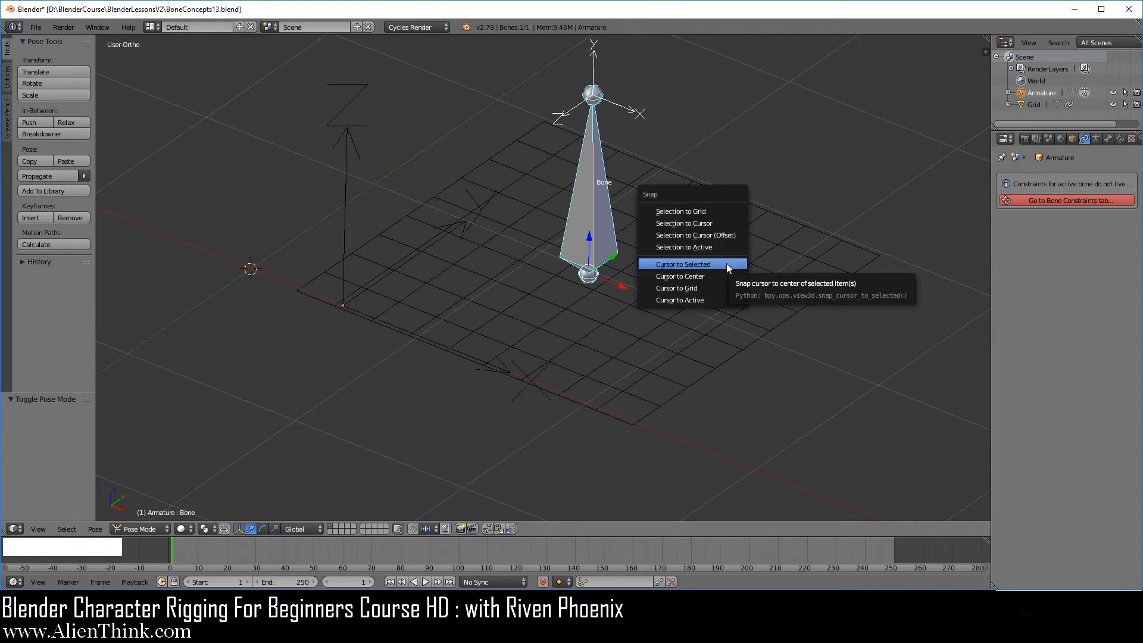
pyautogui.click(727, 266)
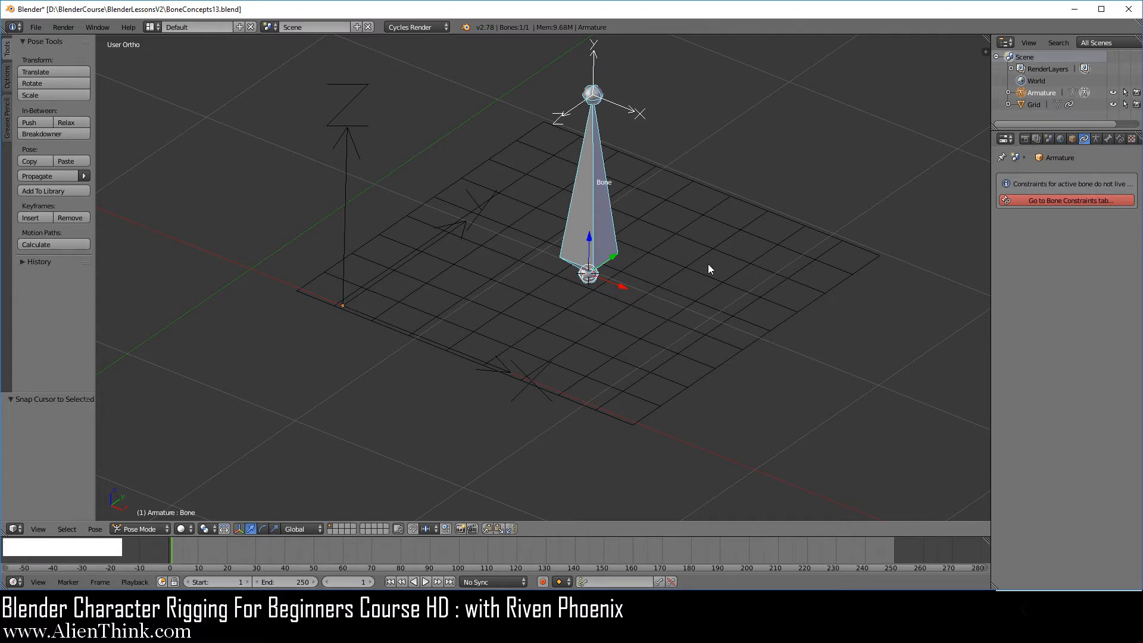
# Add a mesh circle with 32 vertices and radius 1 at the 3D cursor on the bone's base
pyautogui.hotkey('shift', 'a')
pyautogui.moveTo(708, 265)
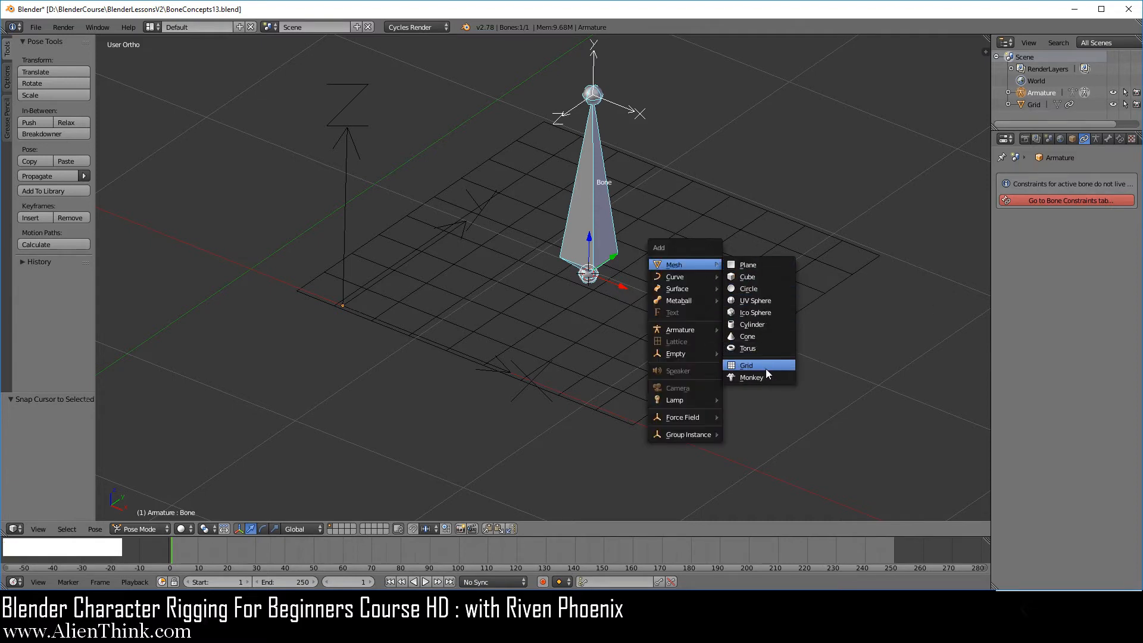
pyautogui.click(758, 290)
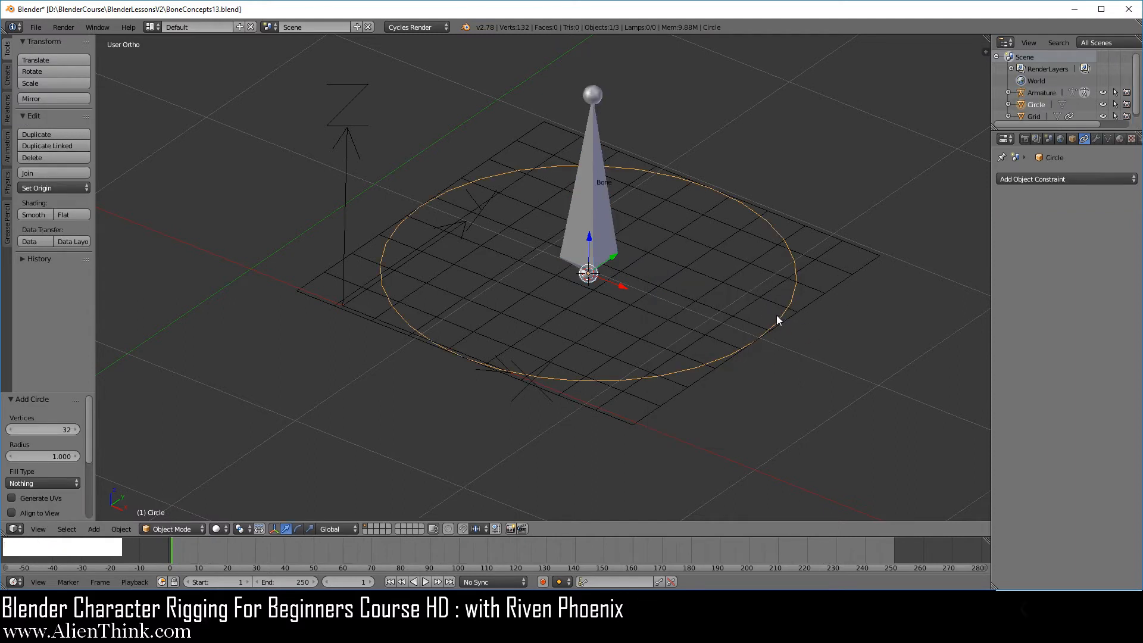
pyautogui.rightClick(785, 313)
pyautogui.moveTo(556, 284); pyautogui.dragTo(536, 323, button='middle')
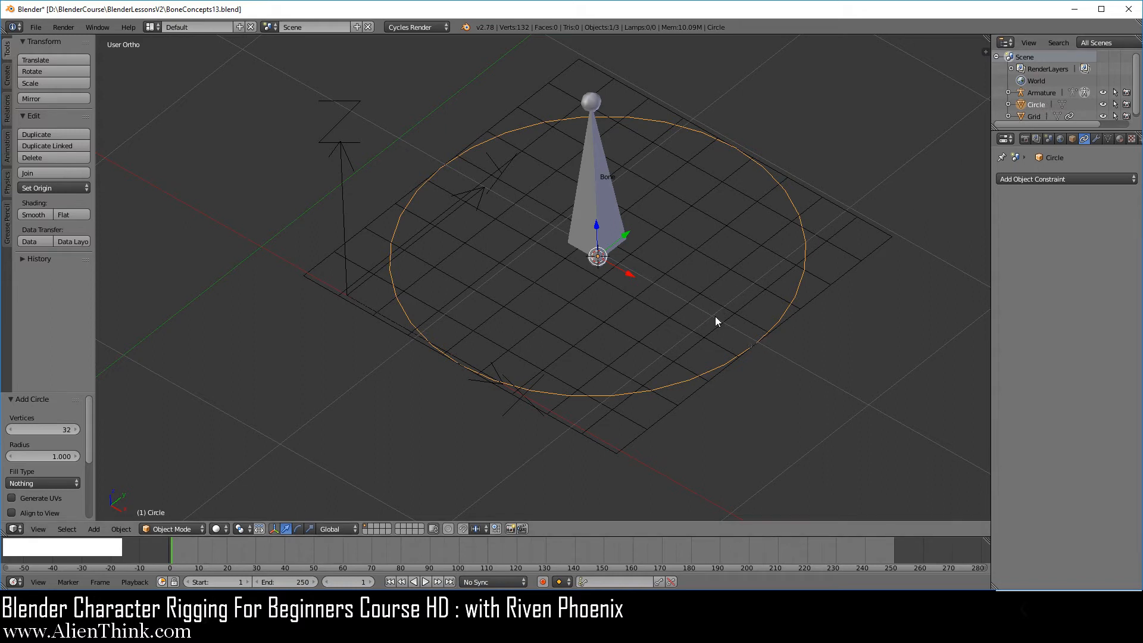
# In Edit Mode, duplicate the circle in place and rotate the copy 90° in the front view so it stands upright
pyautogui.press('Tab')
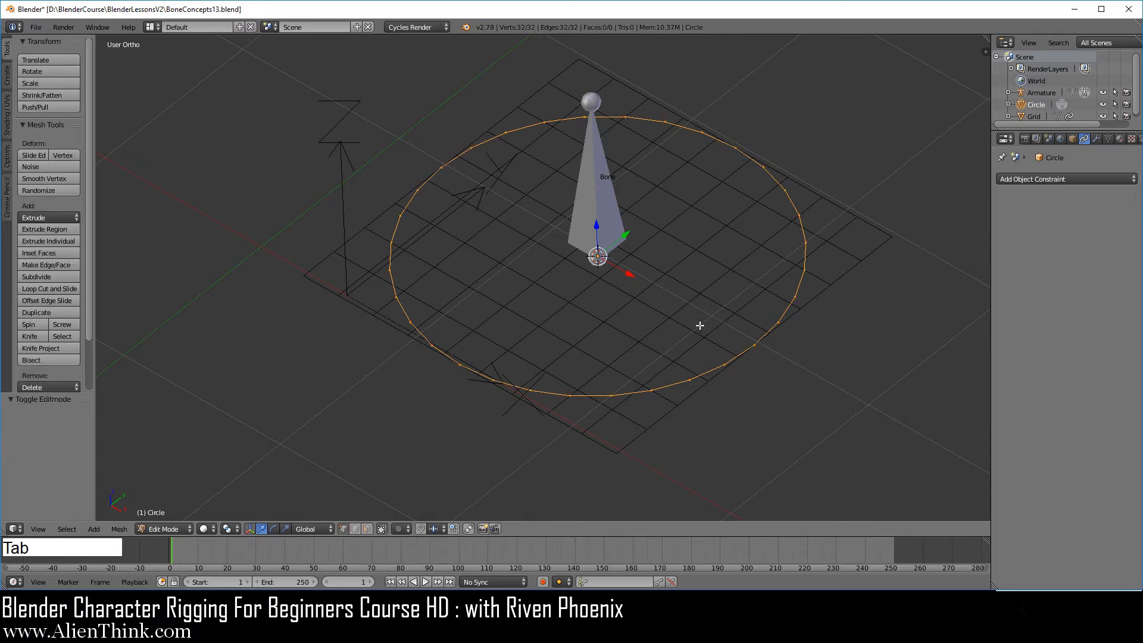
pyautogui.hotkey('shift', 'd')
pyautogui.rightClick(709, 311)
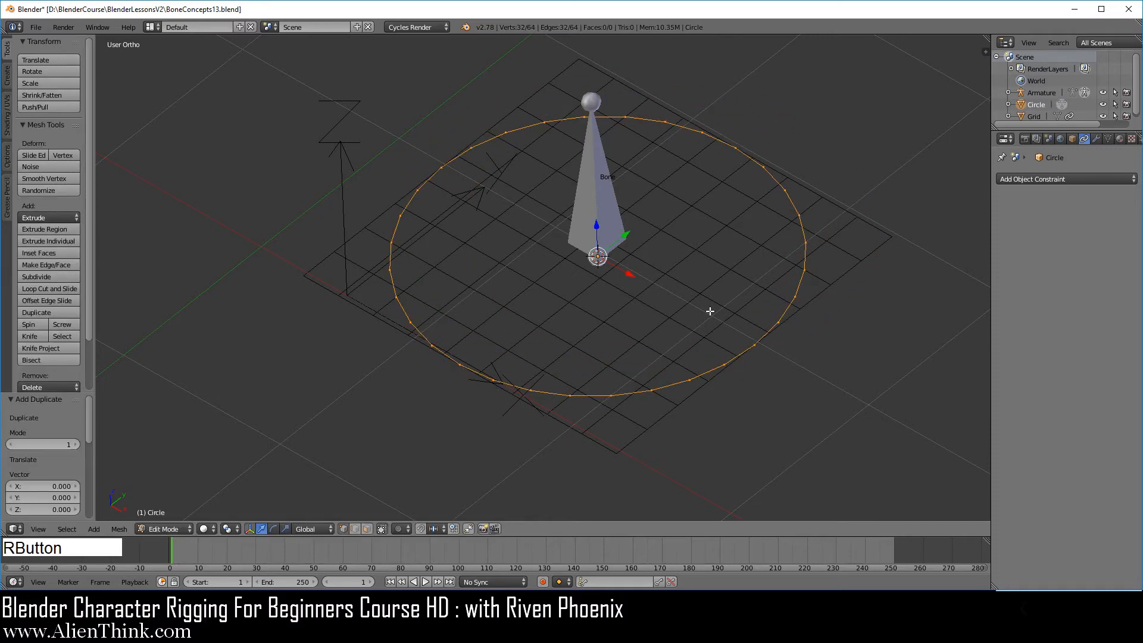
pyautogui.press('1')
pyautogui.press('r')
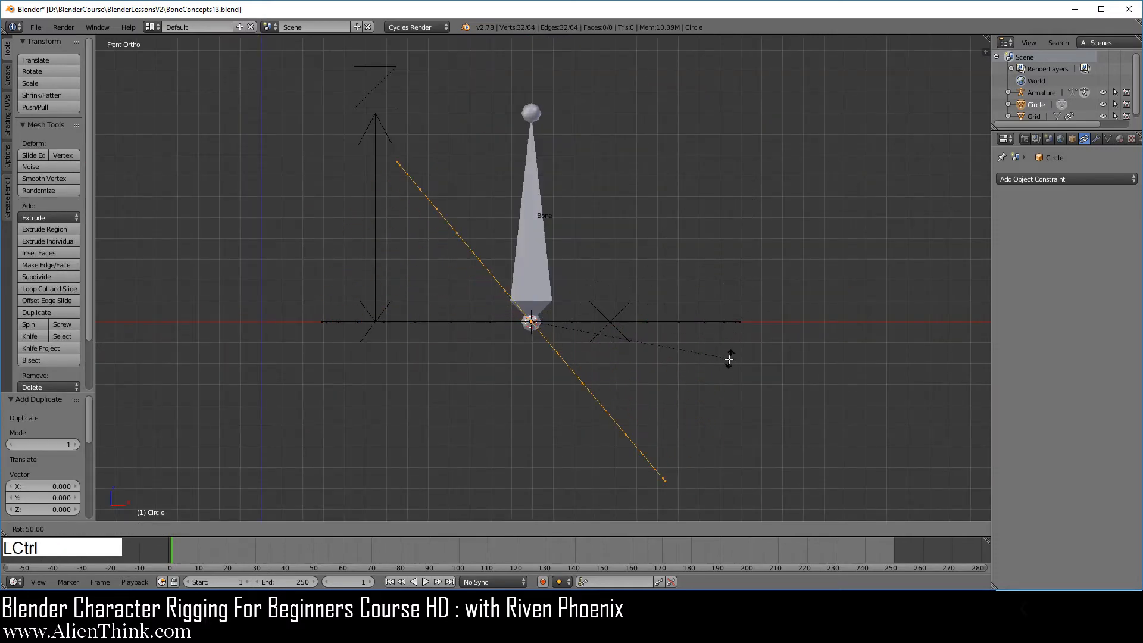
pyautogui.keyDown('ctrl'); pyautogui.click(628, 446); pyautogui.keyUp('ctrl')
pyautogui.moveTo(627, 447); pyautogui.dragTo(548, 327, button='middle')
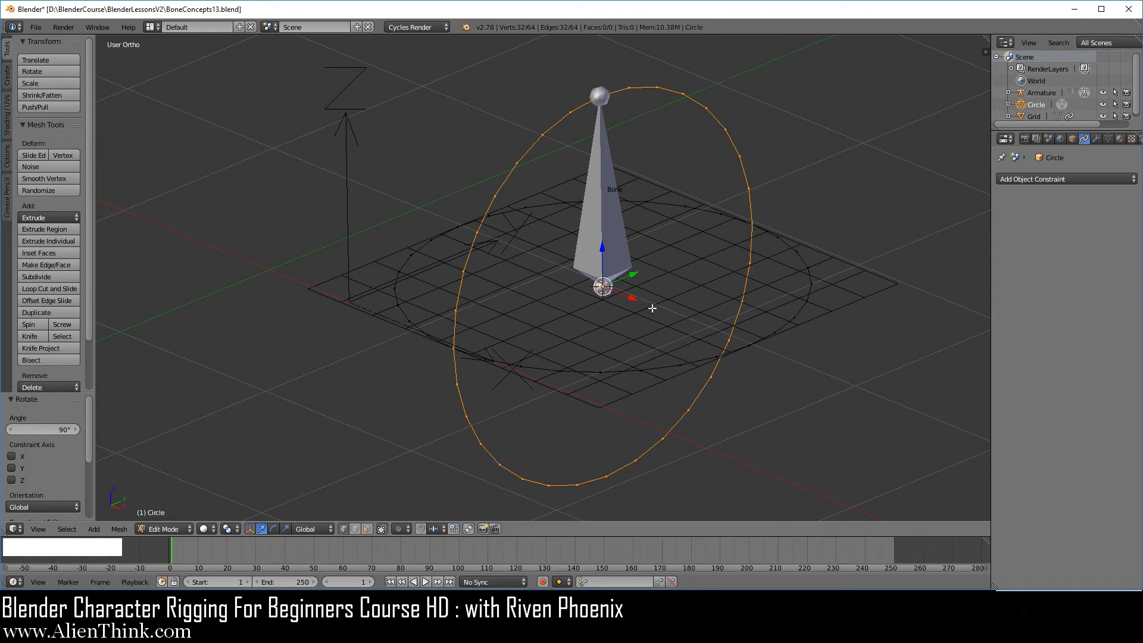
# Duplicate the upright circle in place, rotate the copy 90° in the top view and return to Object Mode
pyautogui.hotkey('shift', 'd')
pyautogui.rightClick(703, 305)
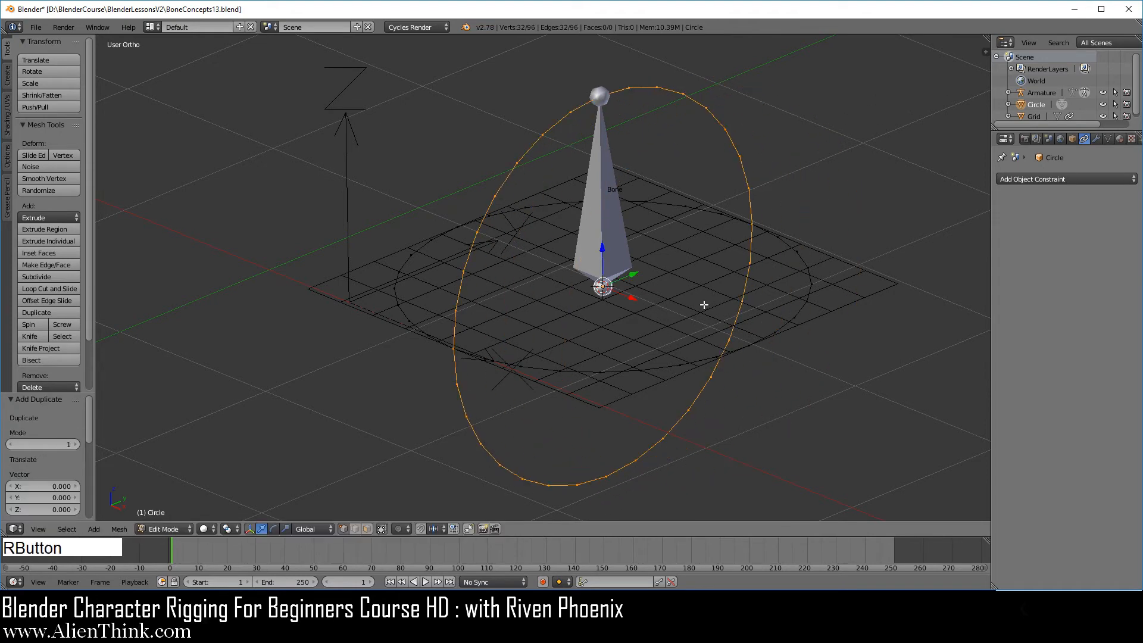
pyautogui.press('KP_7')
pyautogui.press('r')
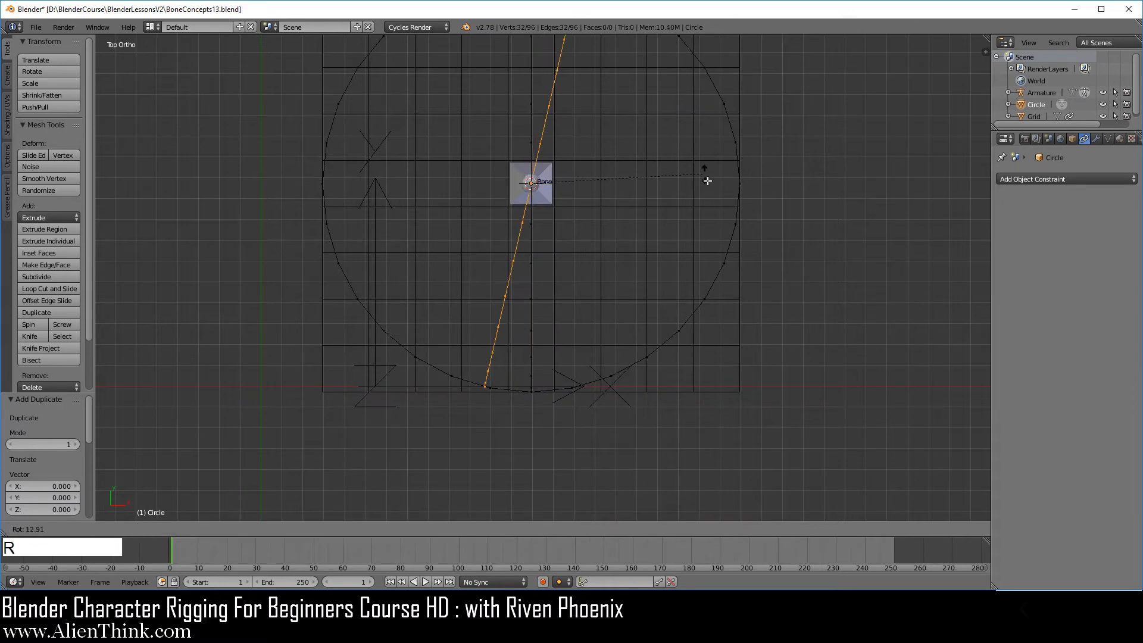
pyautogui.press('ctrl')
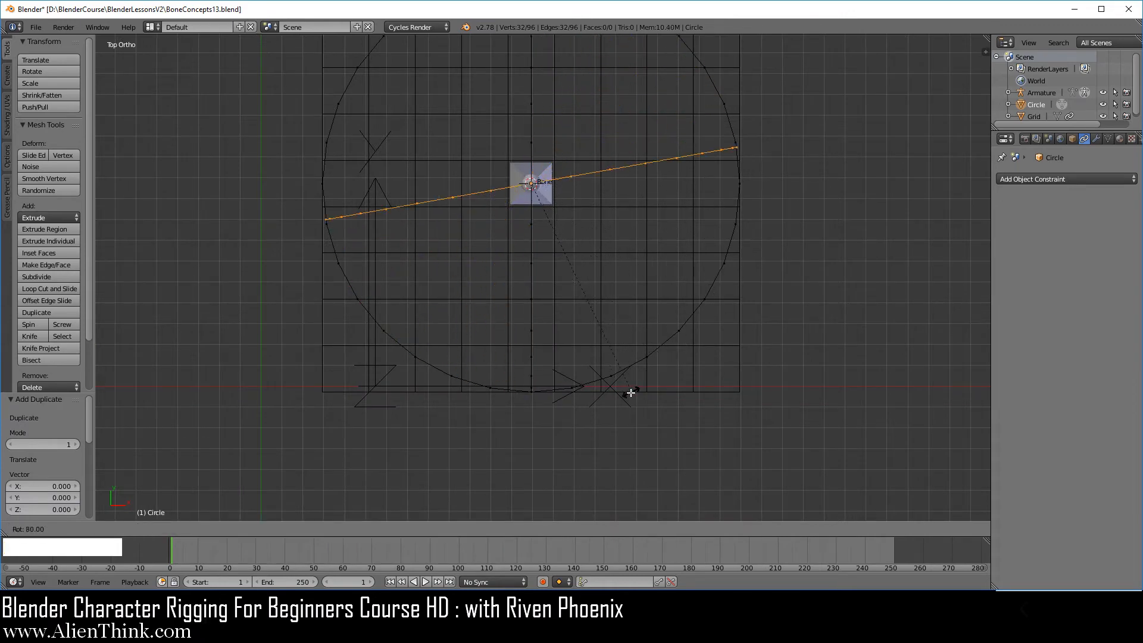
pyautogui.keyDown('ctrl'); pyautogui.click(606, 423); pyautogui.keyUp('ctrl')
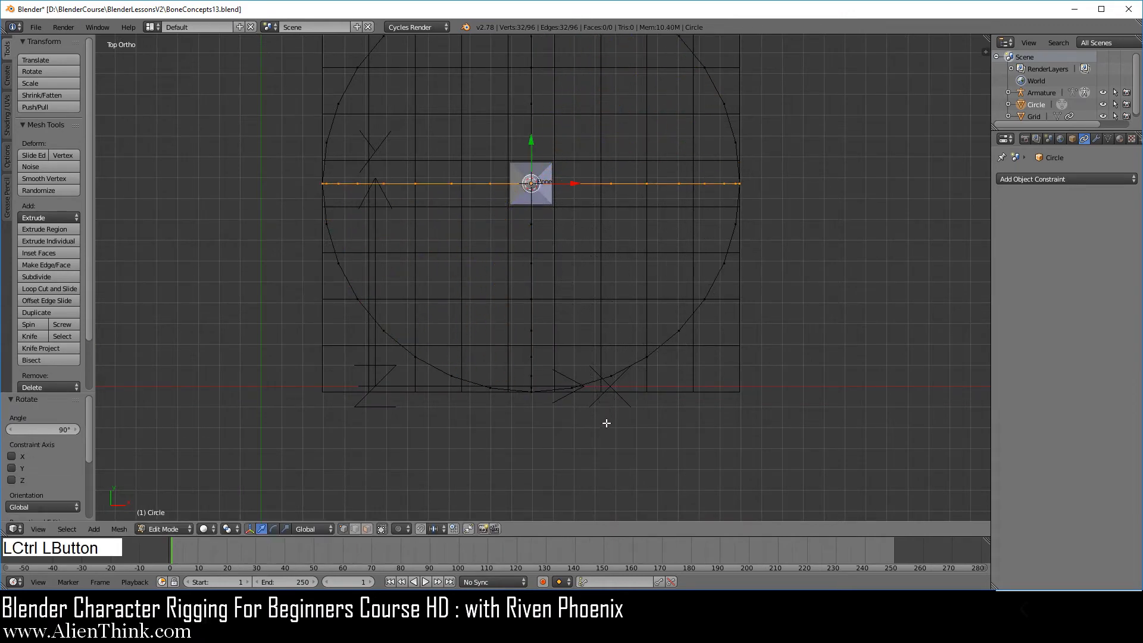
pyautogui.press('Tab')
pyautogui.moveTo(427, 398); pyautogui.dragTo(731, 208, button='middle')
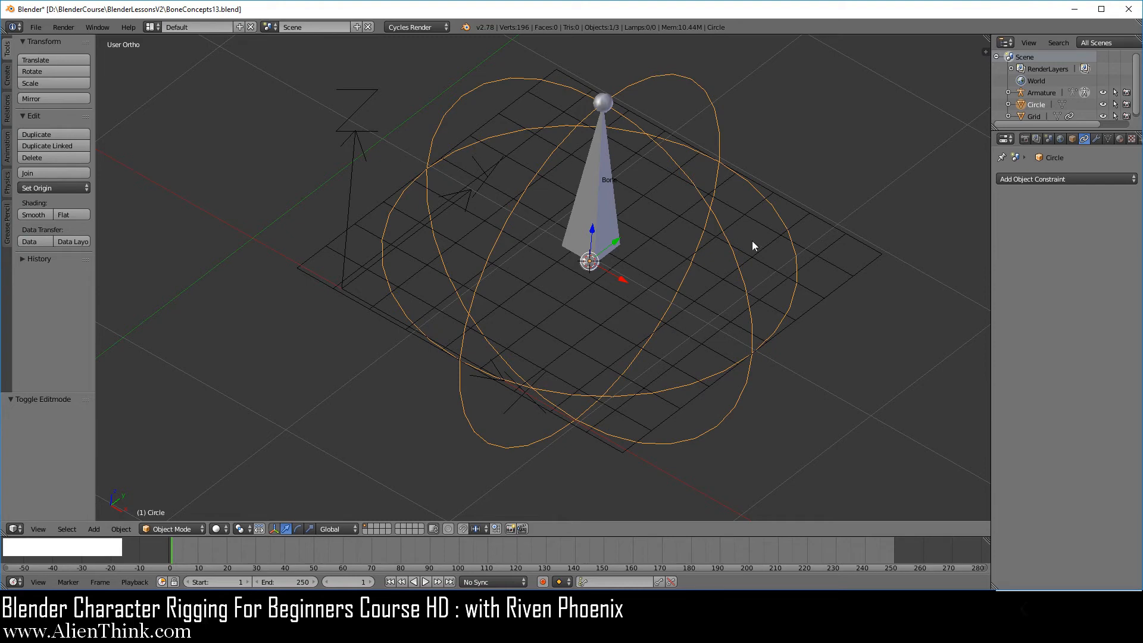
pyautogui.moveTo(601, 226); pyautogui.dragTo(728, 227, button='middle')
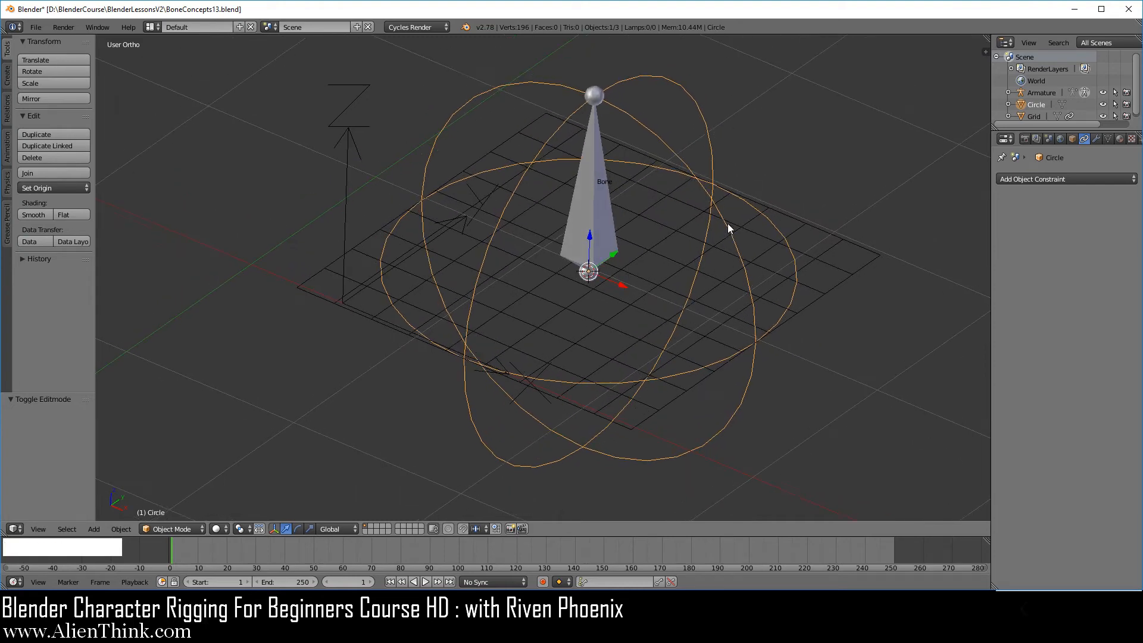
# Add a Copy Location constraint to the circle gizmo, with Armature as target and Bone as the target bone
pyautogui.click(1038, 179)
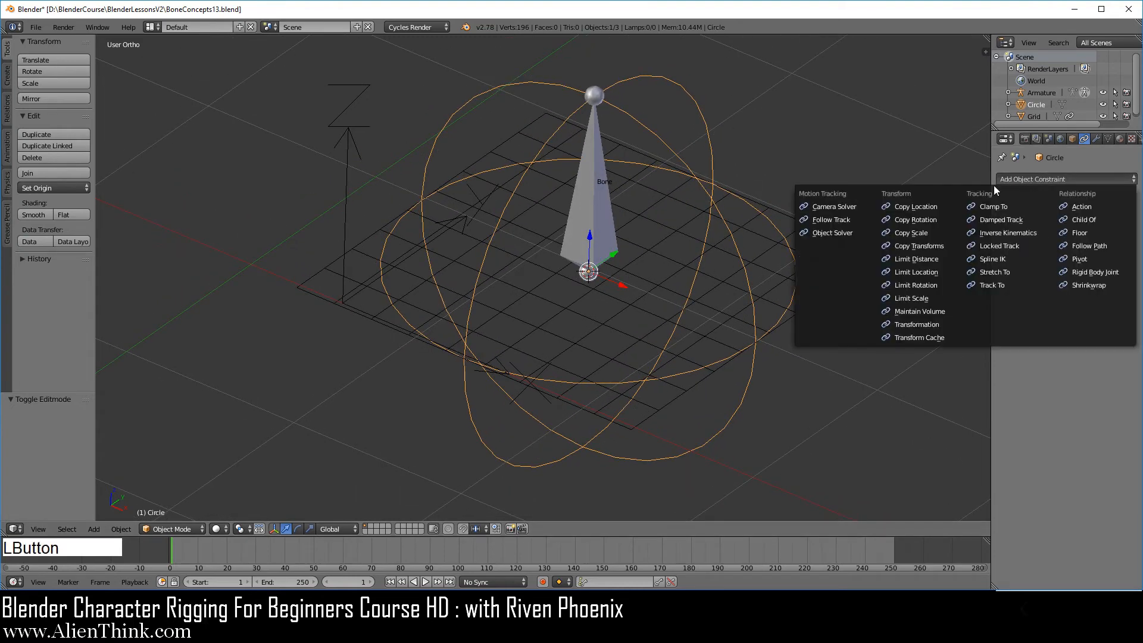
pyautogui.click(916, 207)
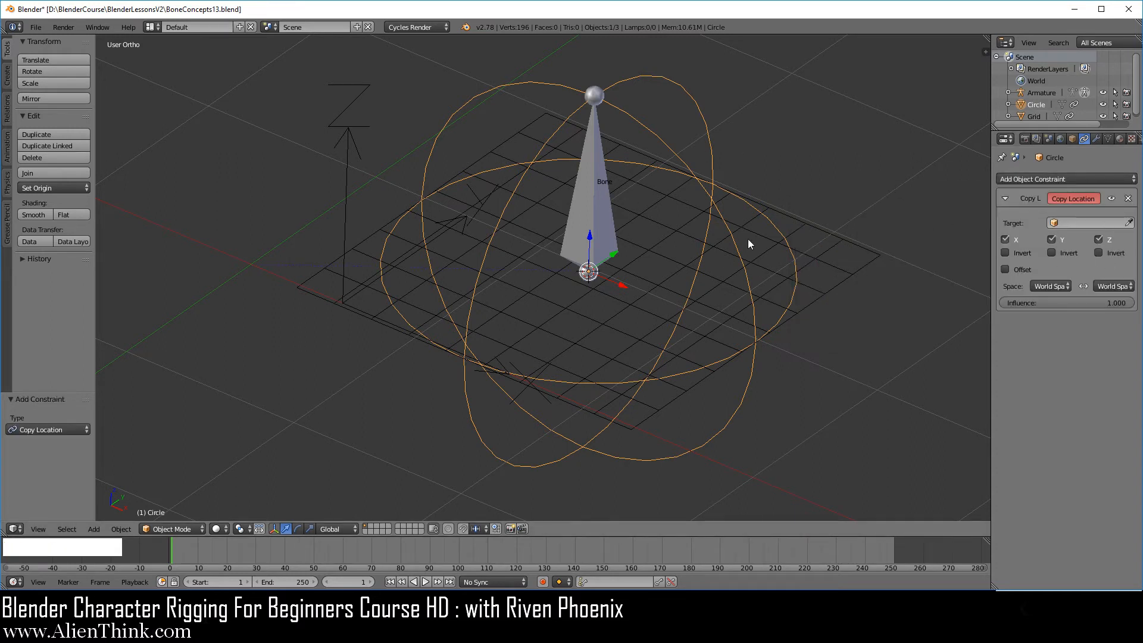
pyautogui.click(1085, 223)
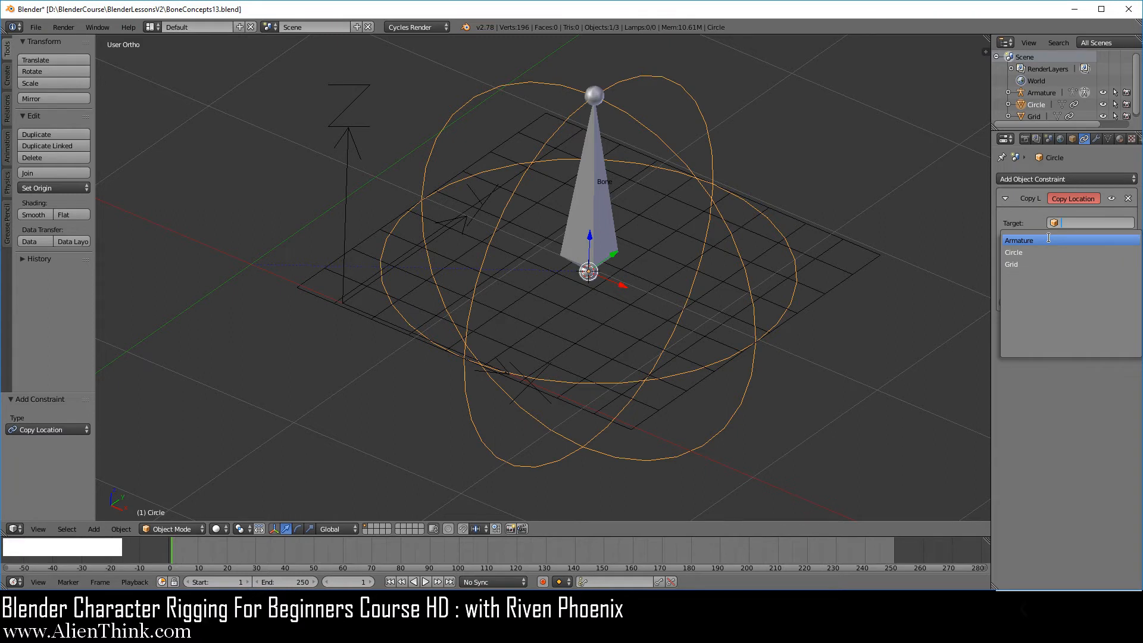
pyautogui.click(1049, 240)
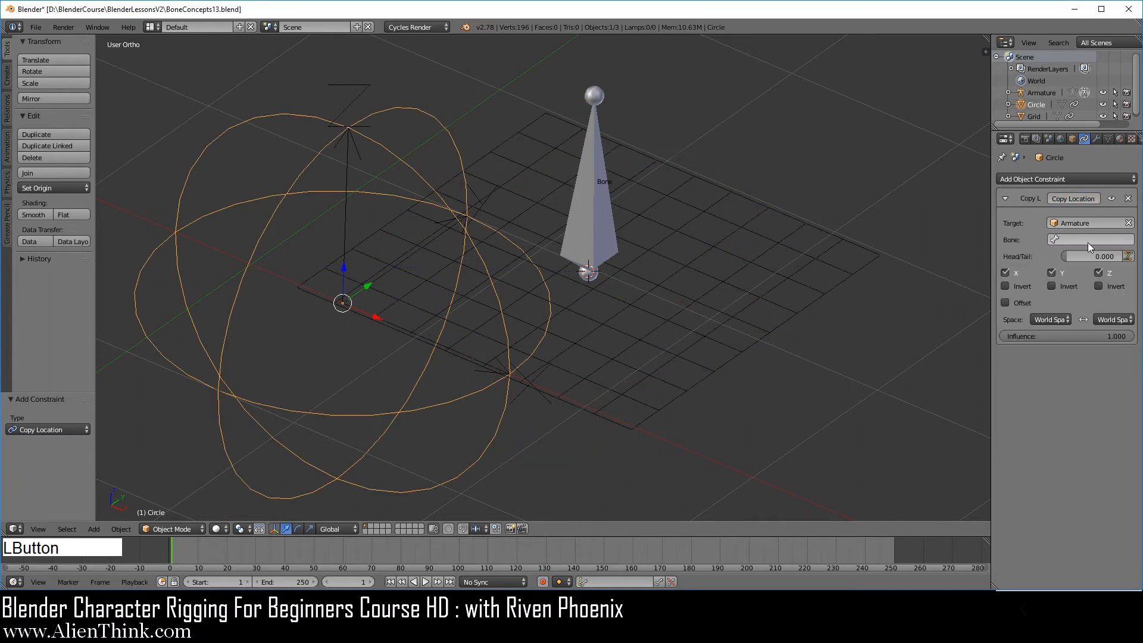
pyautogui.click(1082, 240)
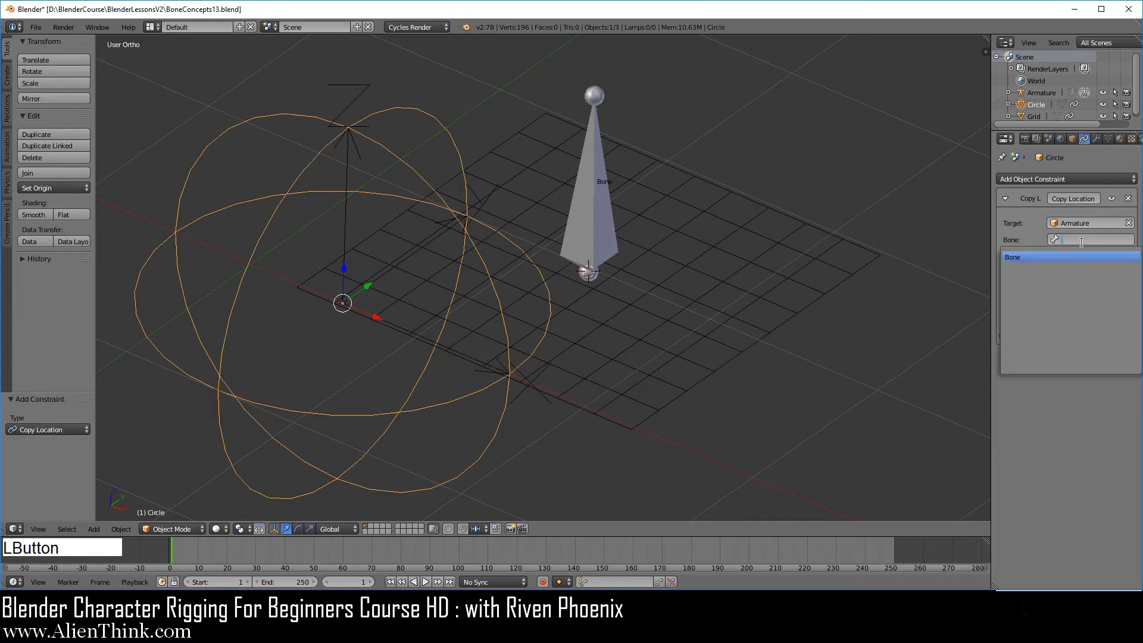
pyautogui.click(1039, 258)
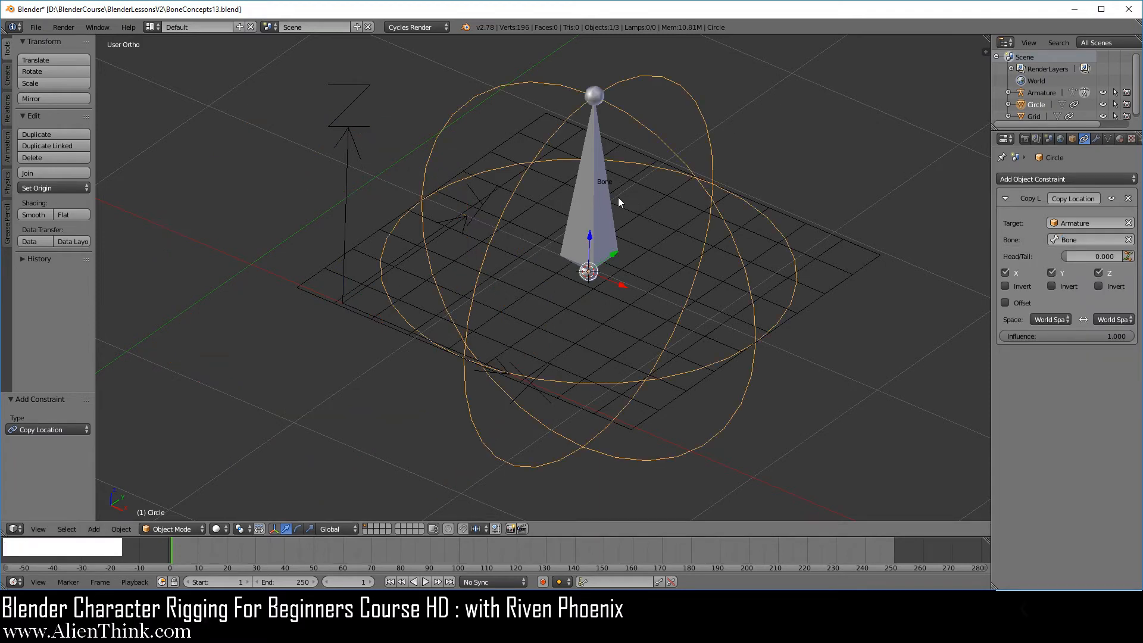
# Select the armature's bone and save the file as BoneConcepts14.blend over the existing one
pyautogui.rightClick(605, 206)
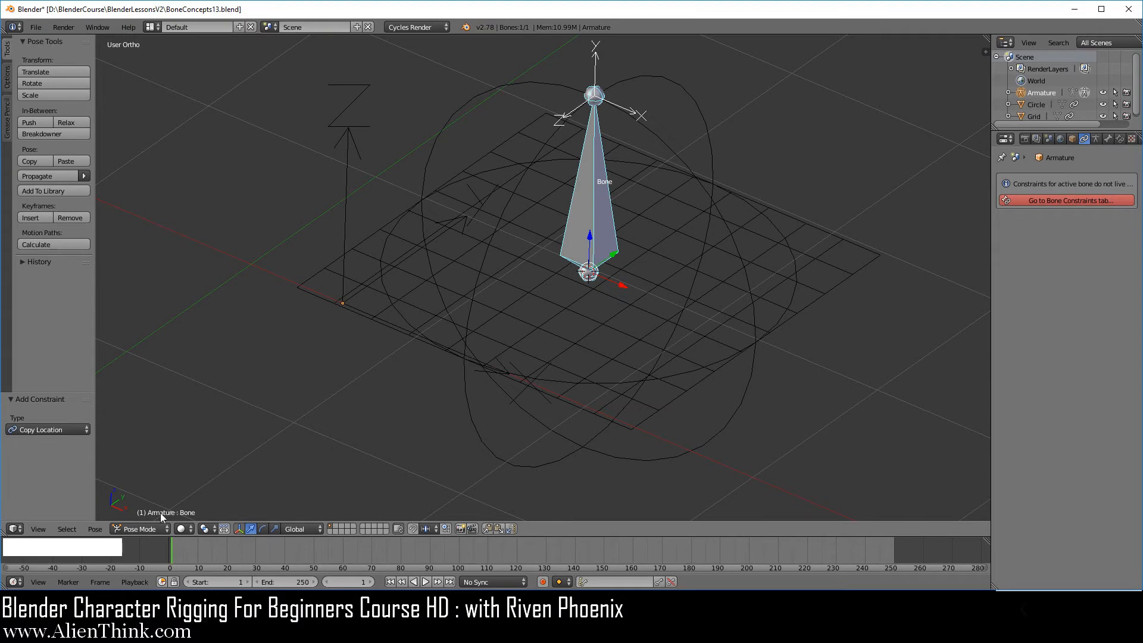
pyautogui.click(36, 27)
pyautogui.click(79, 128)
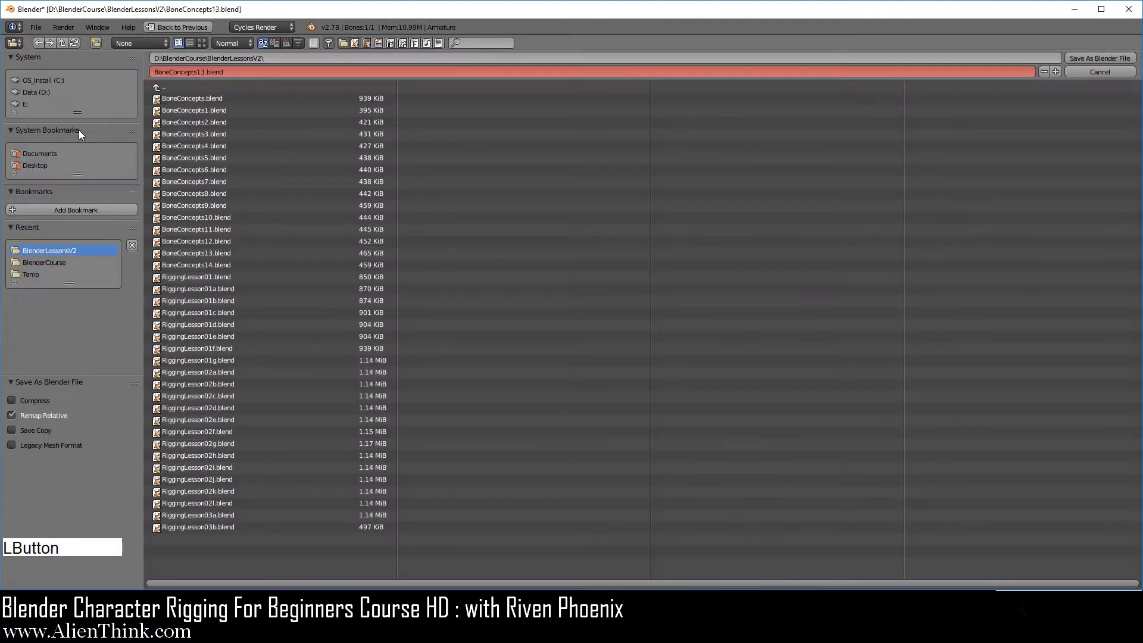
pyautogui.click(216, 268)
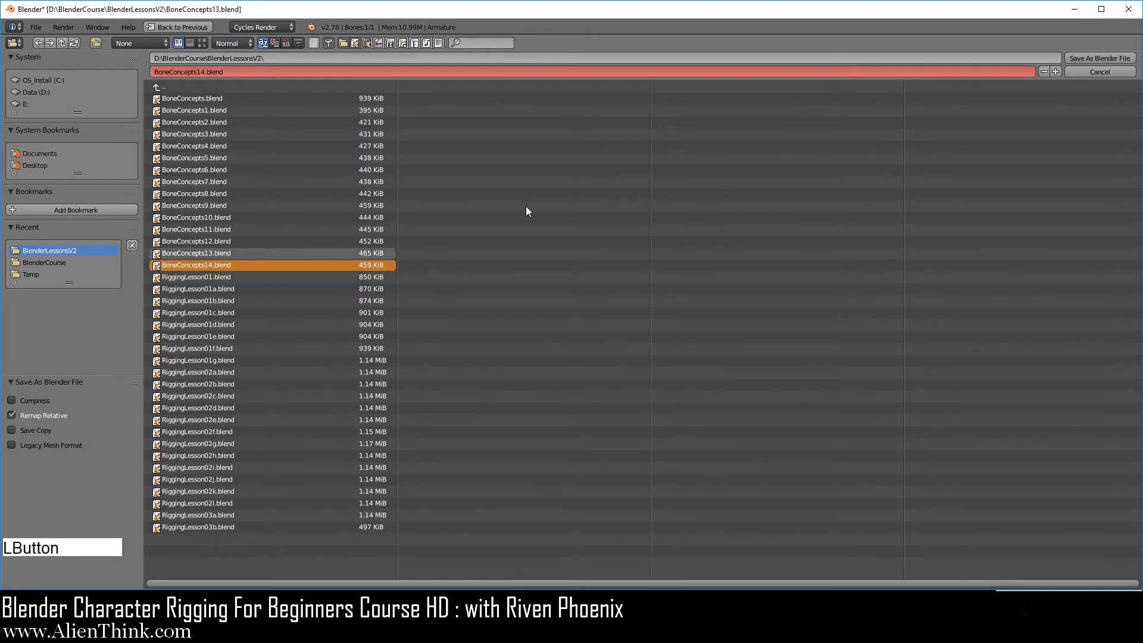
pyautogui.click(1113, 55)
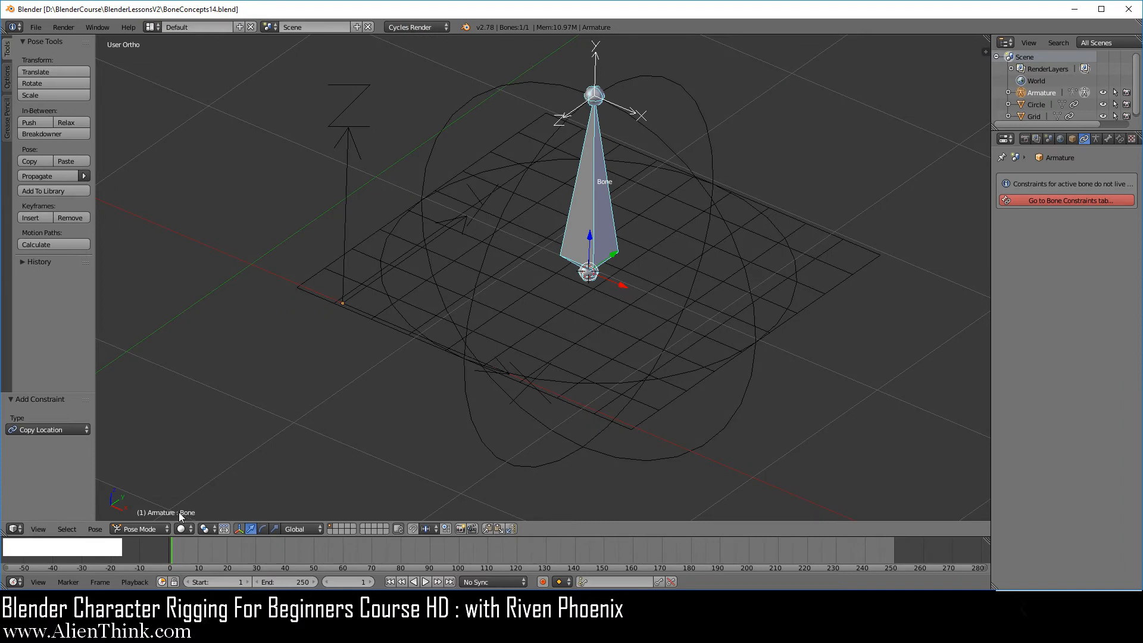
# Switch the armature to Edit Mode and rotate the bone's tail 90° in the right view so the bone lies along the Y axis
pyautogui.click(139, 529)
pyautogui.click(140, 501)
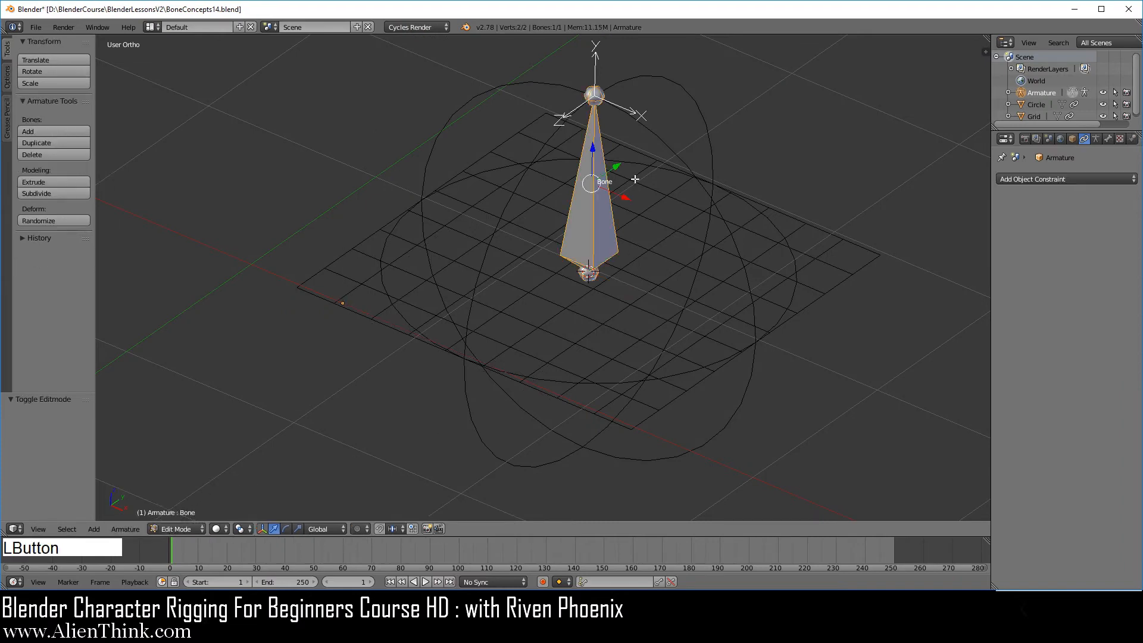
pyautogui.rightClick(599, 96)
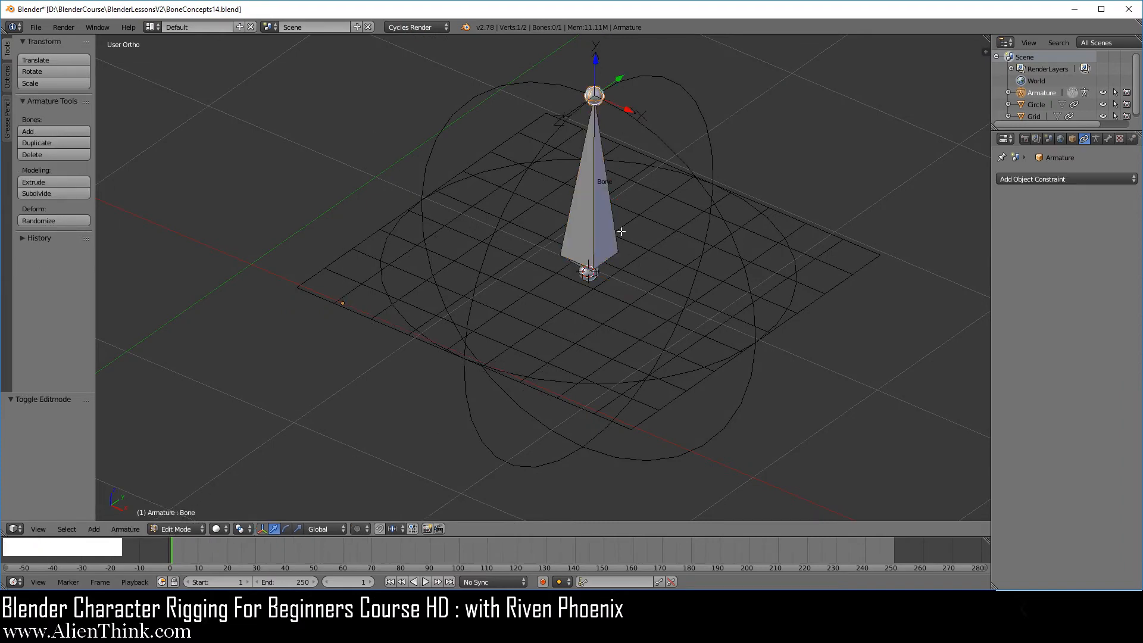
pyautogui.press('KP_3')
pyautogui.keyDown('shift'); pyautogui.moveTo(640, 260); pyautogui.dragTo(617, 249, button='middle'); pyautogui.keyUp('shift')
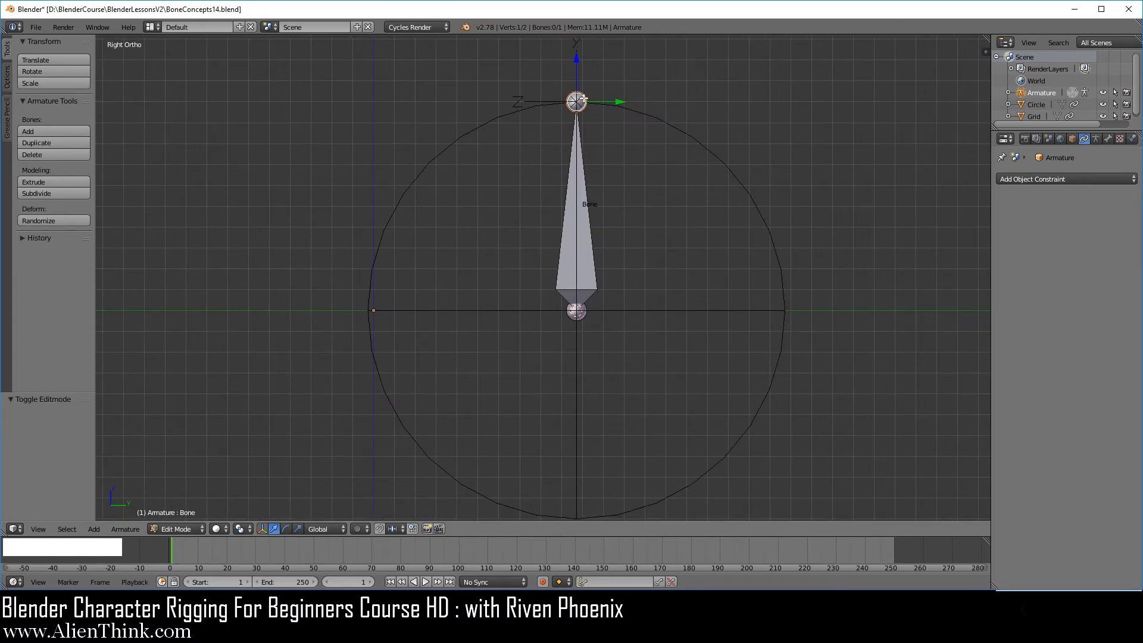
pyautogui.press('r')
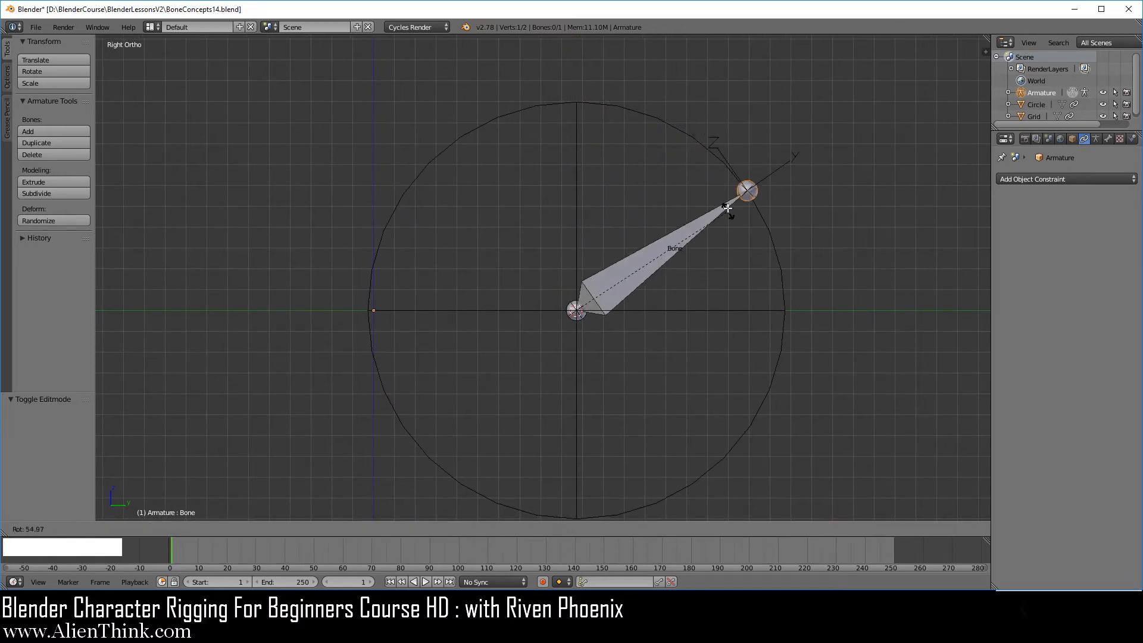
pyautogui.press('ctrl')
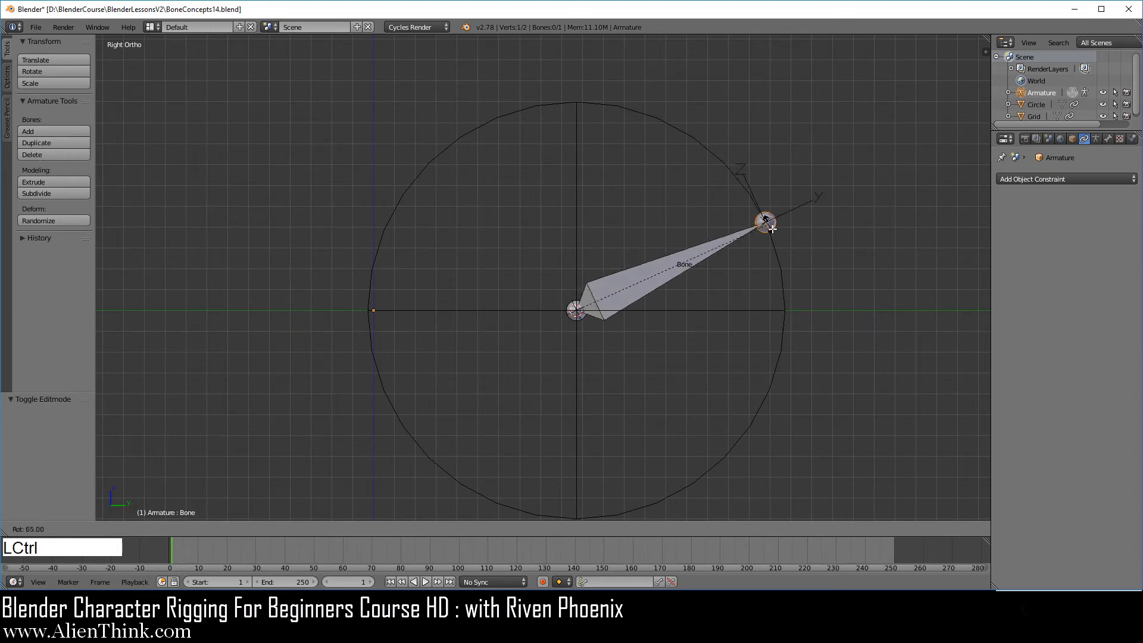
pyautogui.keyDown('ctrl'); pyautogui.click(797, 305); pyautogui.keyUp('ctrl')
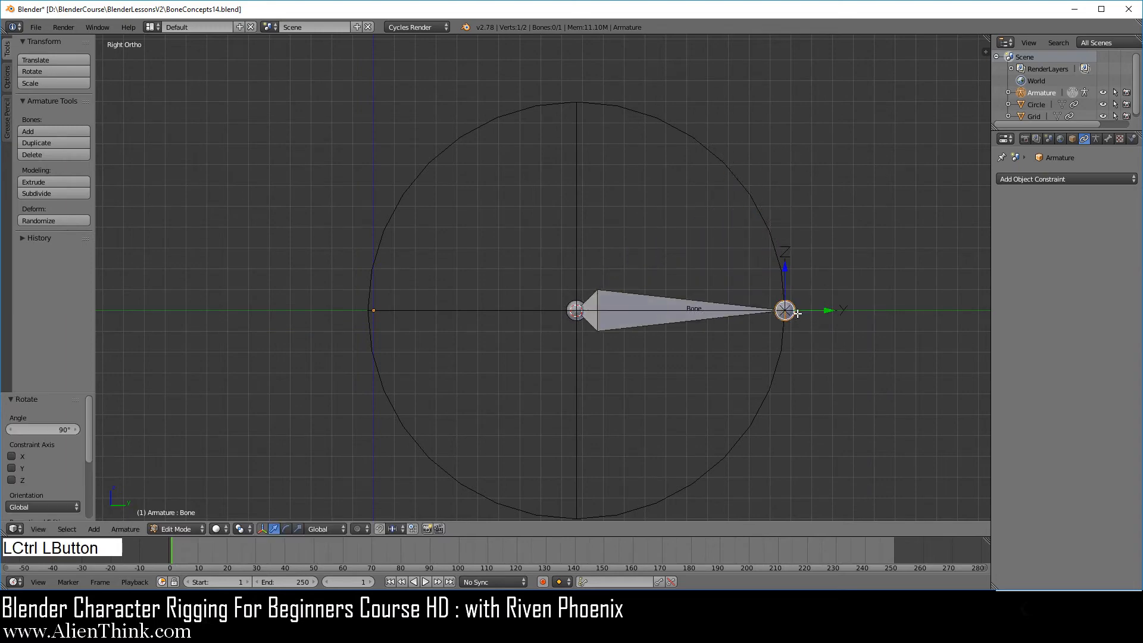
# Select the whole bone, show its transform properties and duplicate it in place
pyautogui.rightClick(701, 309)
pyautogui.moveTo(531, 322); pyautogui.dragTo(587, 387, button='middle')
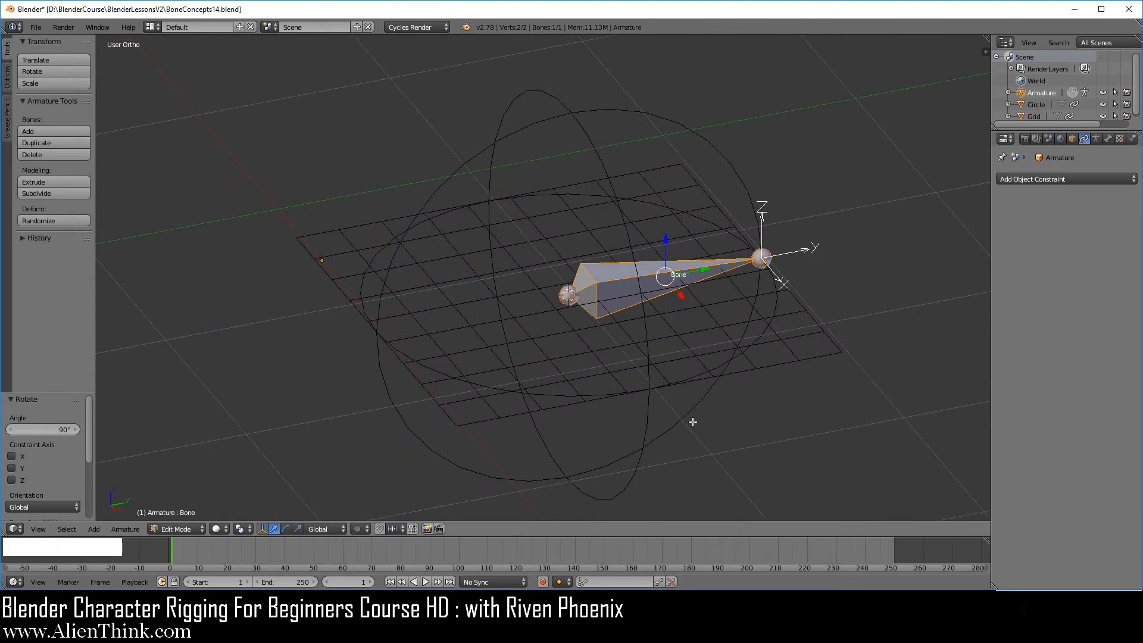
pyautogui.click(986, 53)
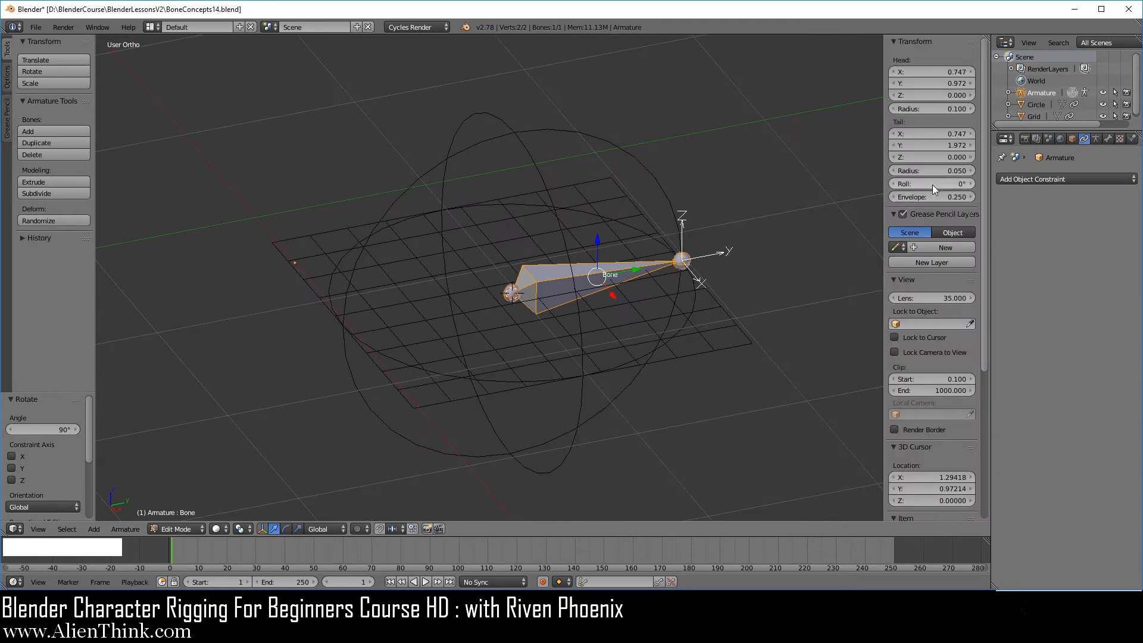
pyautogui.press('KP_3')
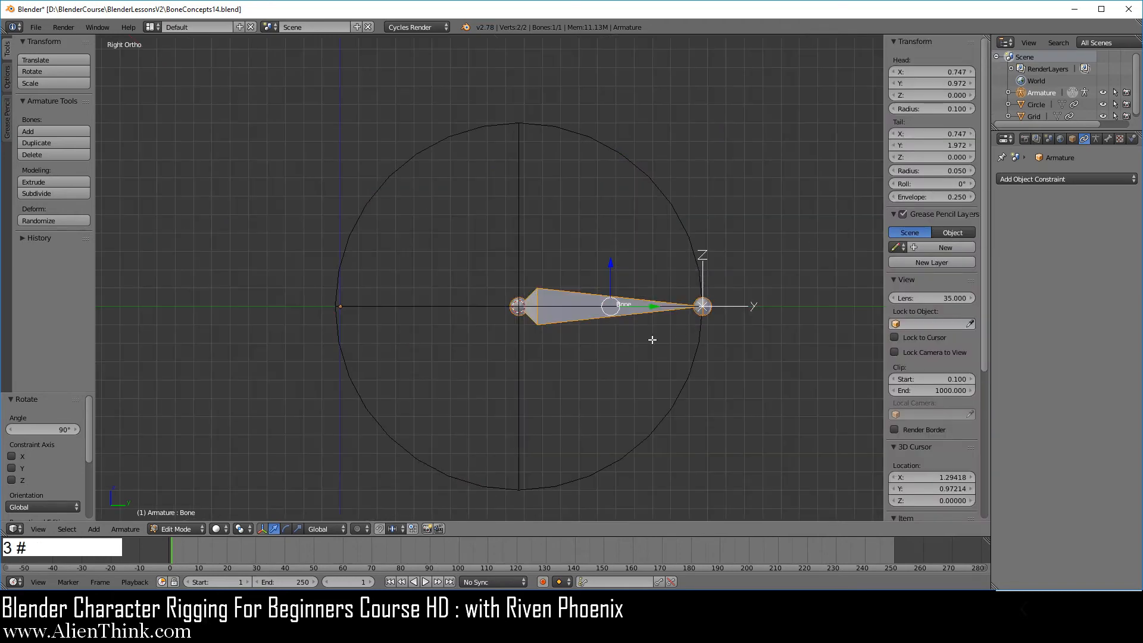
pyautogui.hotkey('shift', 'd')
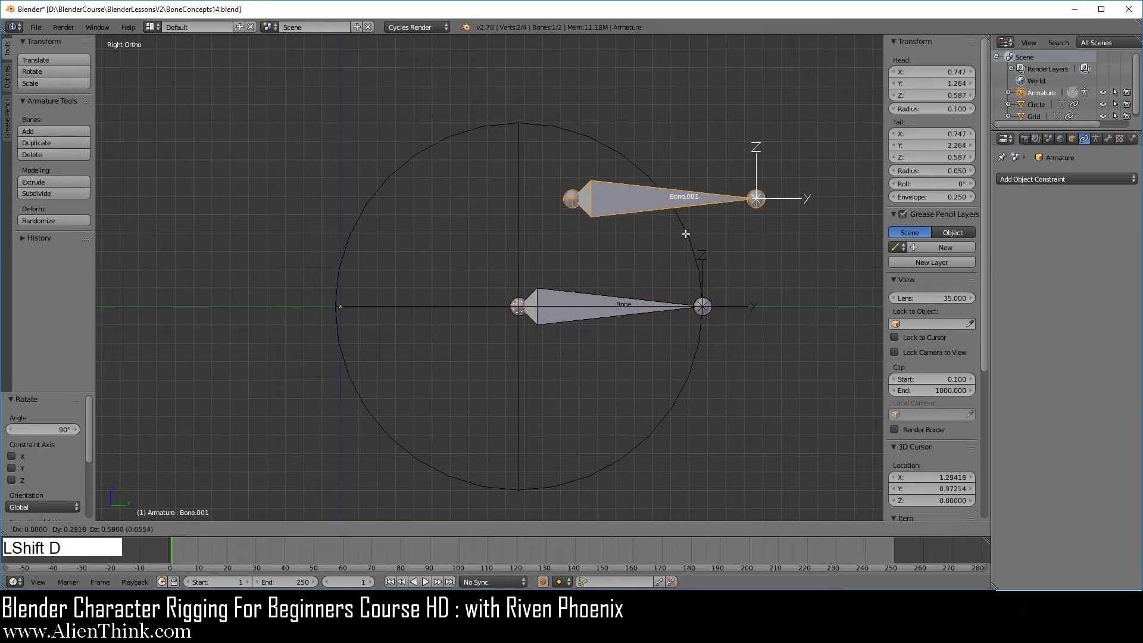
pyautogui.rightClick(685, 234)
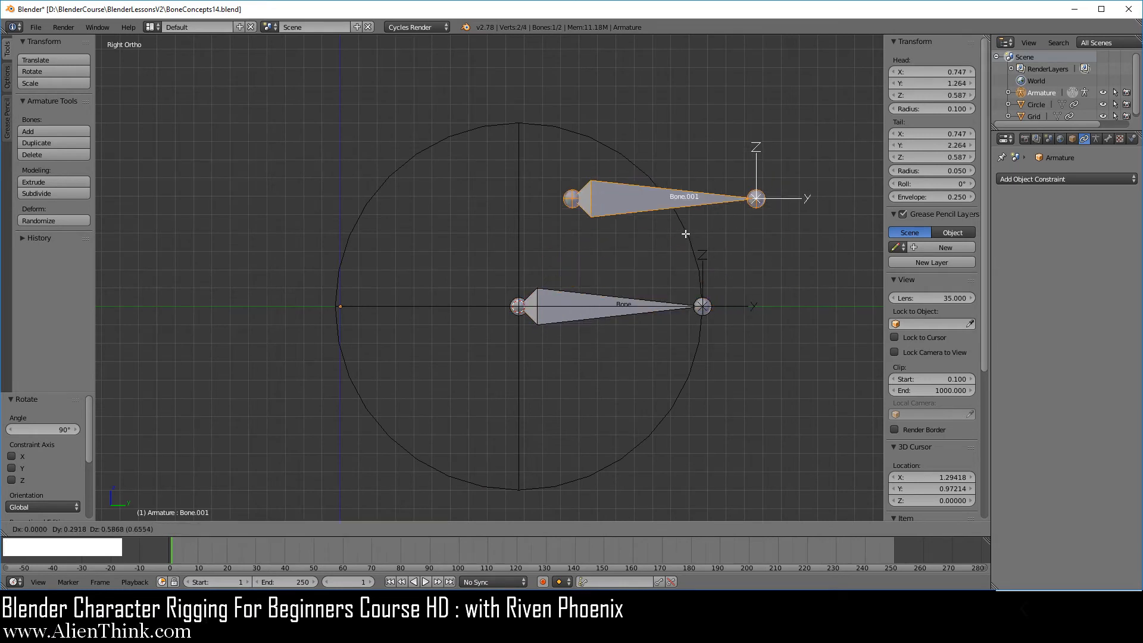
# Select the original bone's tail and rotate it -90° in the right view so that bone points straight up
pyautogui.rightClick(705, 308)
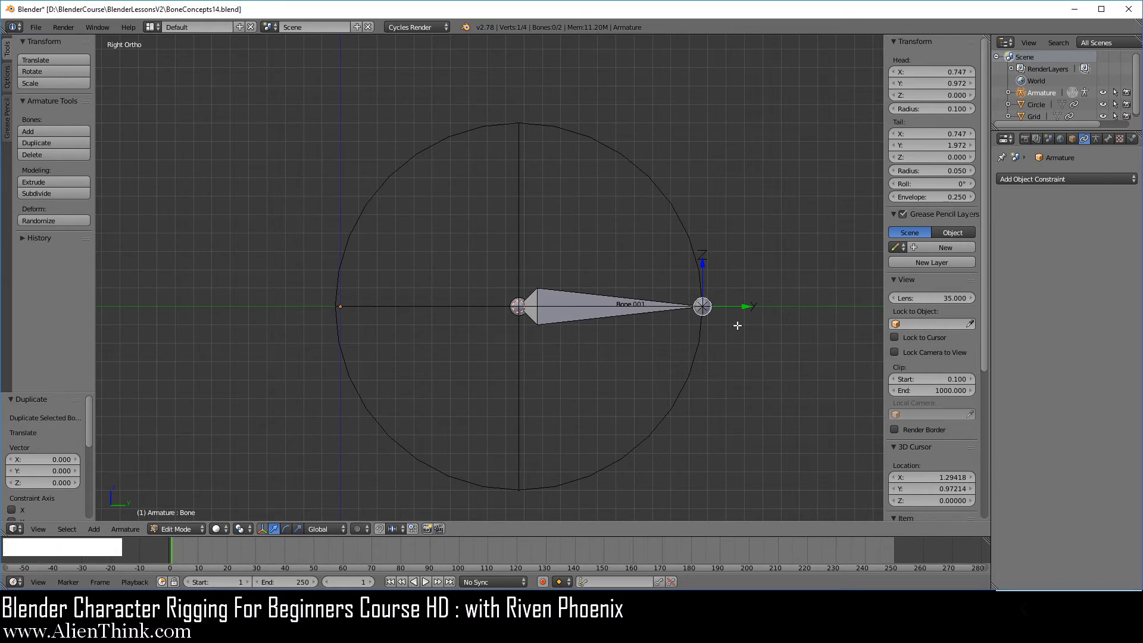
pyautogui.press('r')
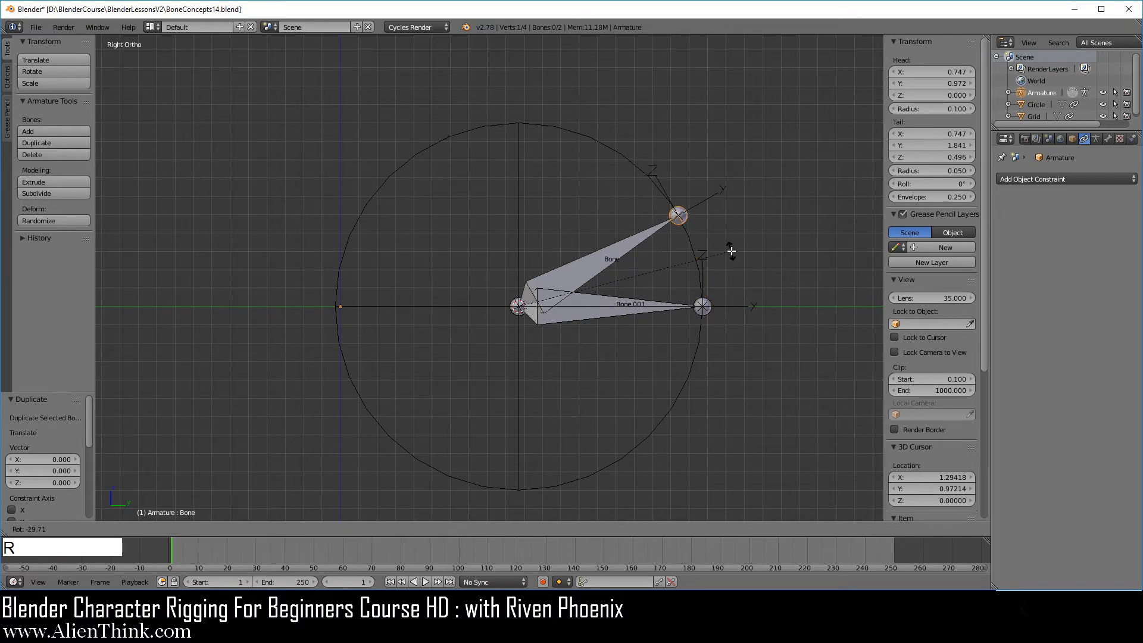
pyautogui.press('ctrl')
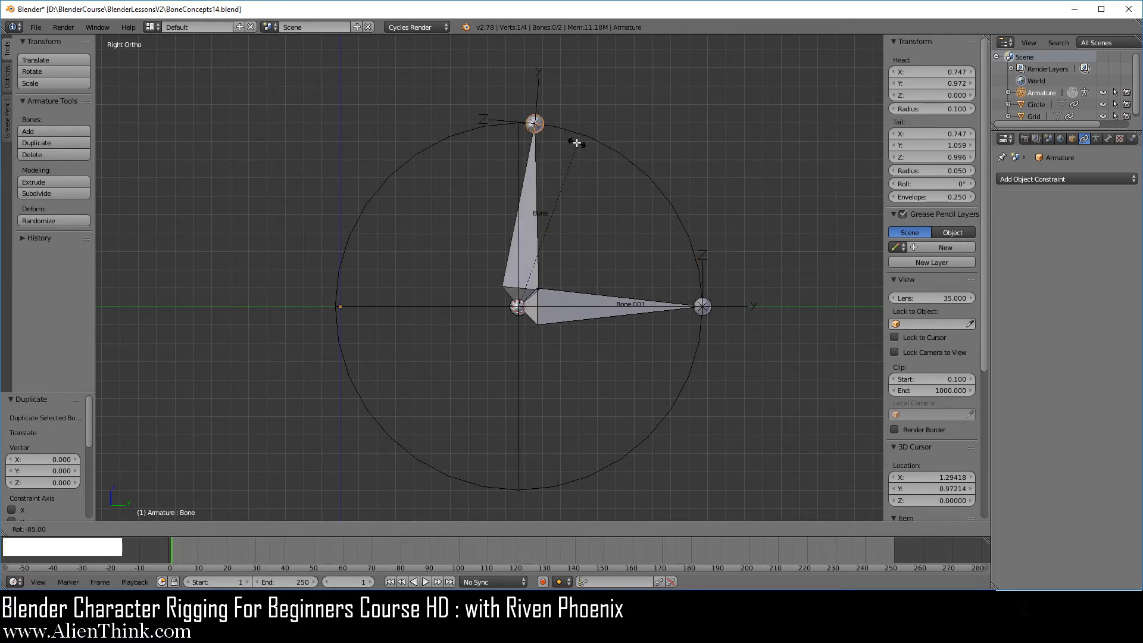
pyautogui.keyDown('ctrl'); pyautogui.click(567, 141); pyautogui.keyUp('ctrl')
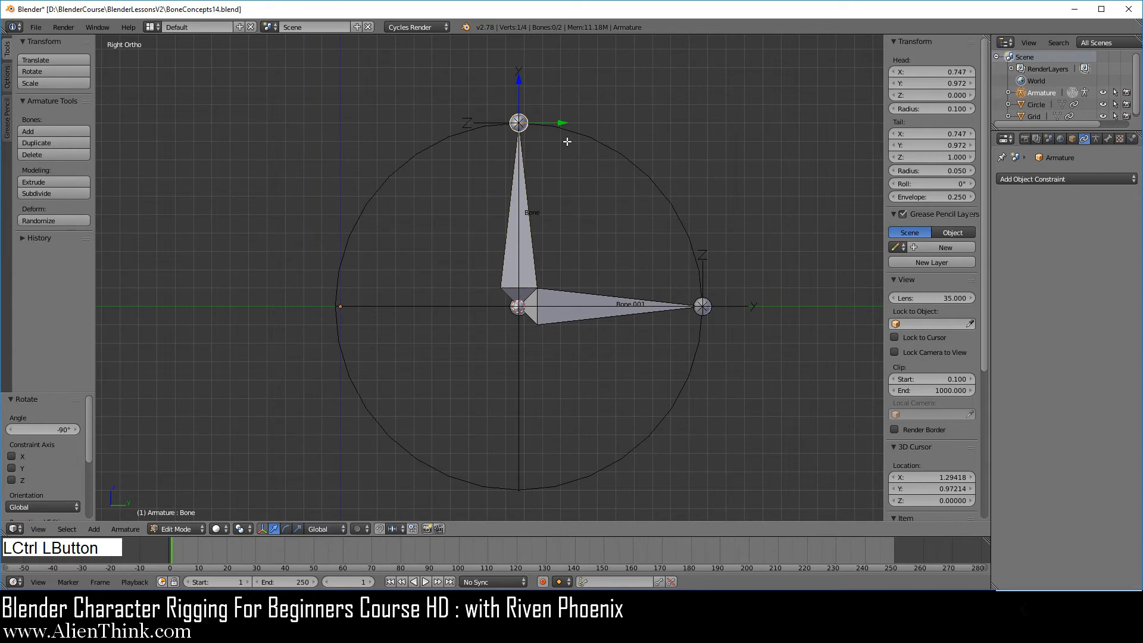
# Select the whole upright bone and duplicate it in place in the right view
pyautogui.rightClick(527, 222)
pyautogui.moveTo(451, 238); pyautogui.dragTo(507, 203, button='middle')
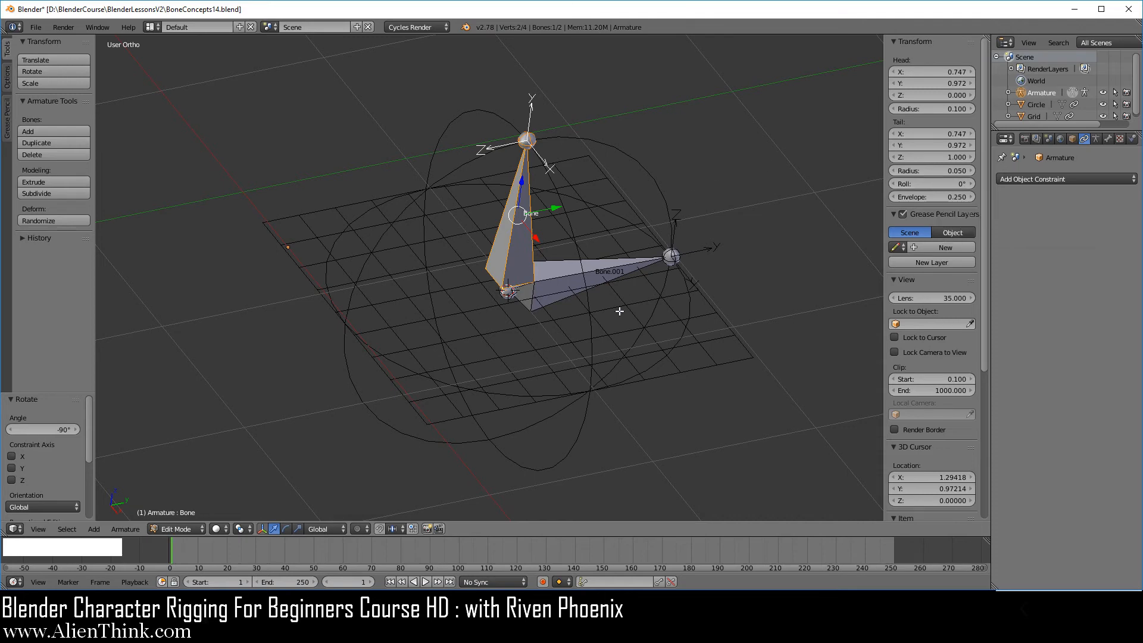
pyautogui.press('KP_3')
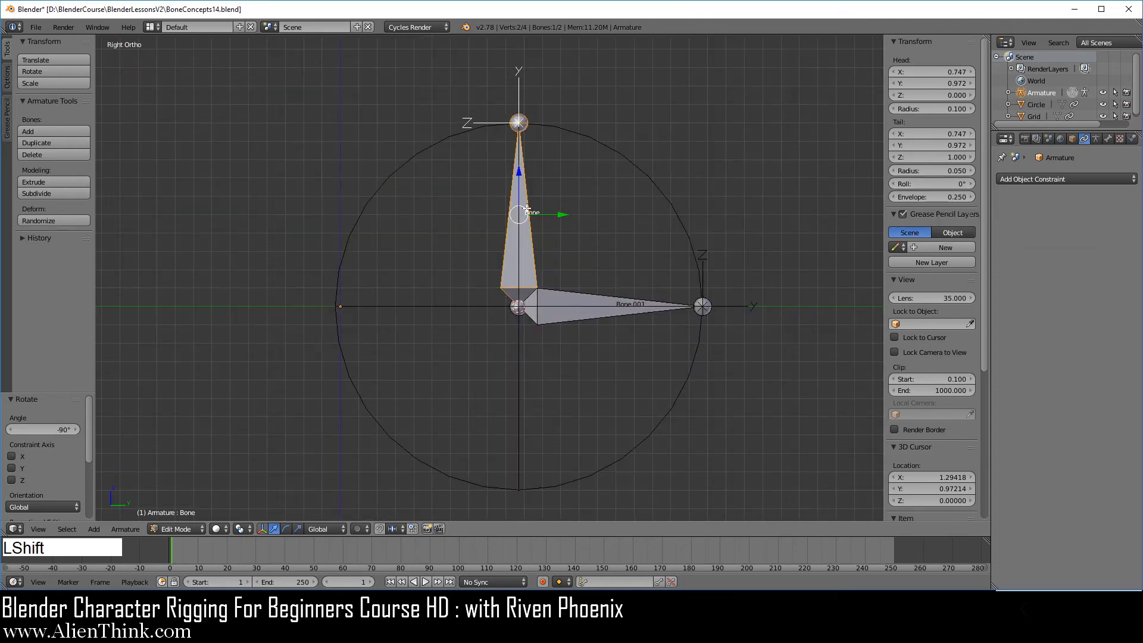
pyautogui.hotkey('shift', 'd')
pyautogui.rightClick(575, 214)
# Select the original upright bone's tail and rotate it -180° in the right view so that bone points straight down
pyautogui.rightClick(559, 155)
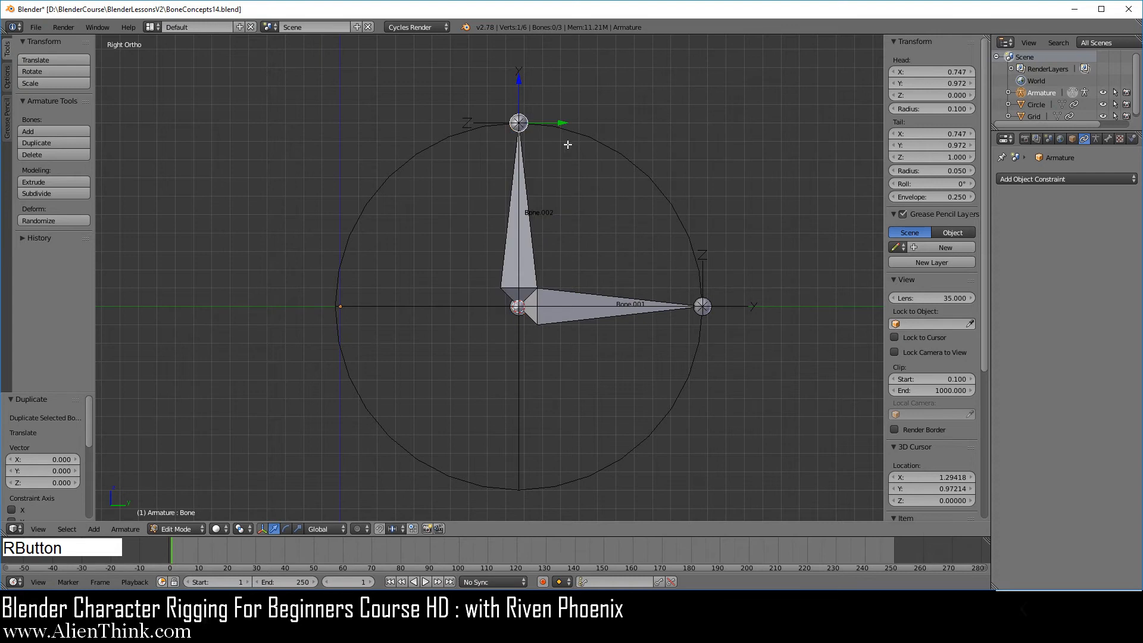
pyautogui.press('r')
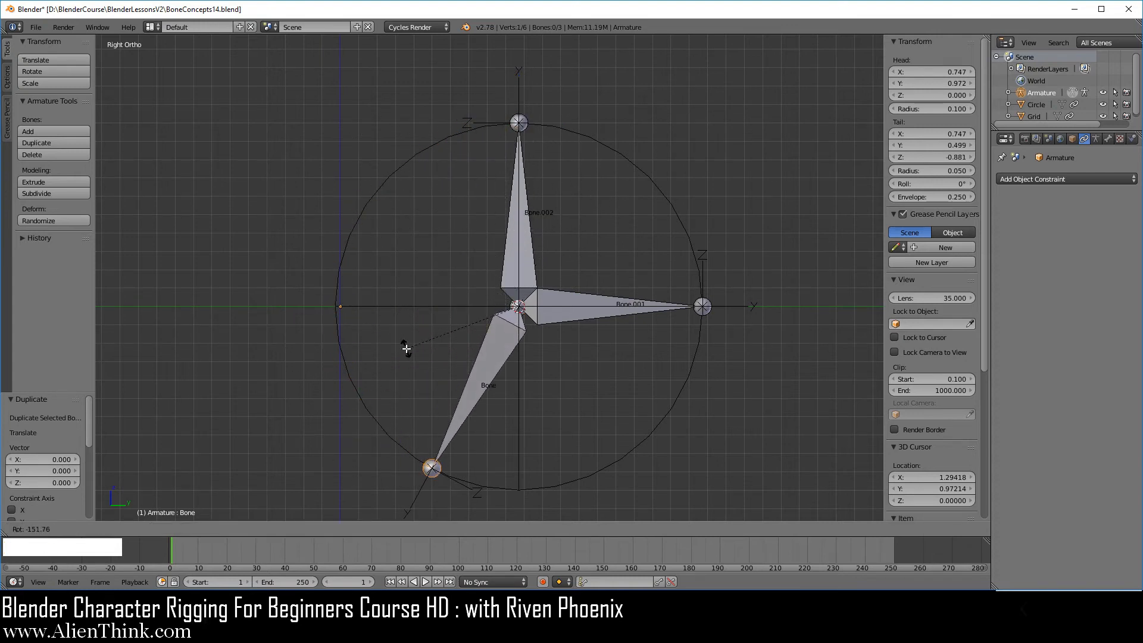
pyautogui.keyDown('ctrl'); pyautogui.click(489, 427); pyautogui.keyUp('ctrl')
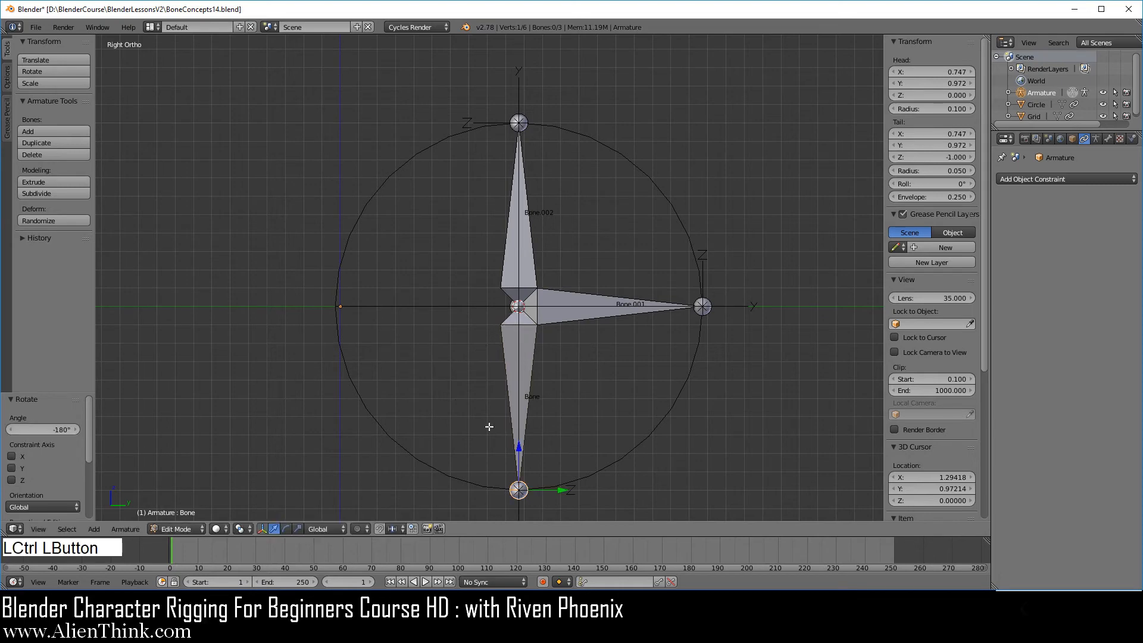
# Select the downward, Y-axis and upright bones in turn and compare their local axes and roll values in perspective
pyautogui.rightClick(533, 379)
pyautogui.keyDown('shift'); pyautogui.moveTo(555, 412); pyautogui.dragTo(855, 245, button='middle'); pyautogui.keyUp('shift')
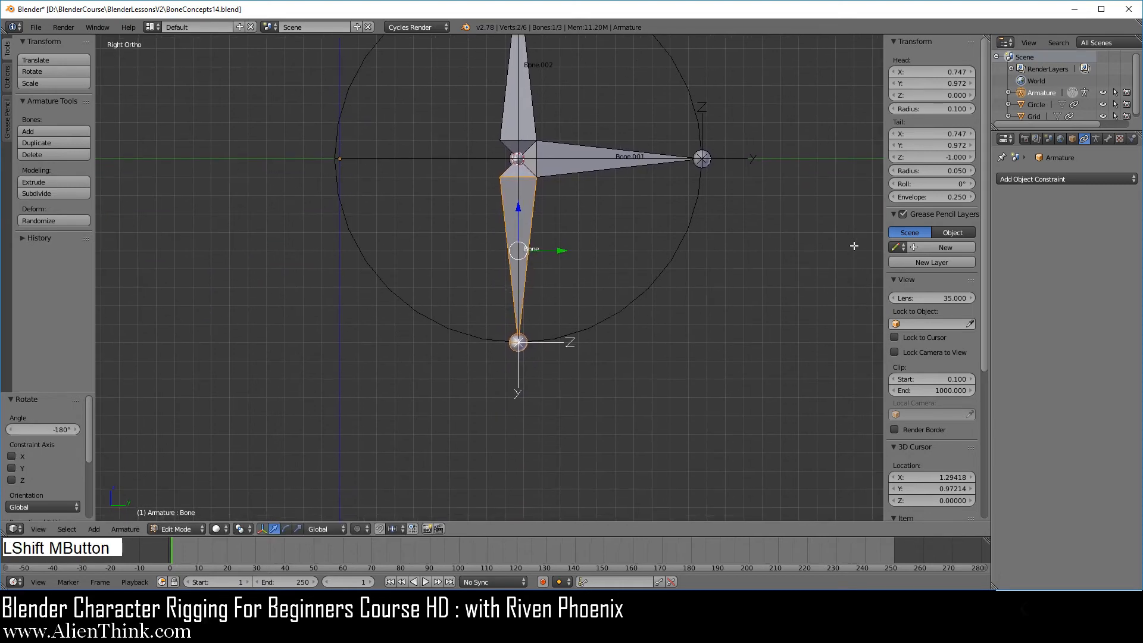
pyautogui.moveTo(424, 327); pyautogui.dragTo(682, 205, button='middle')
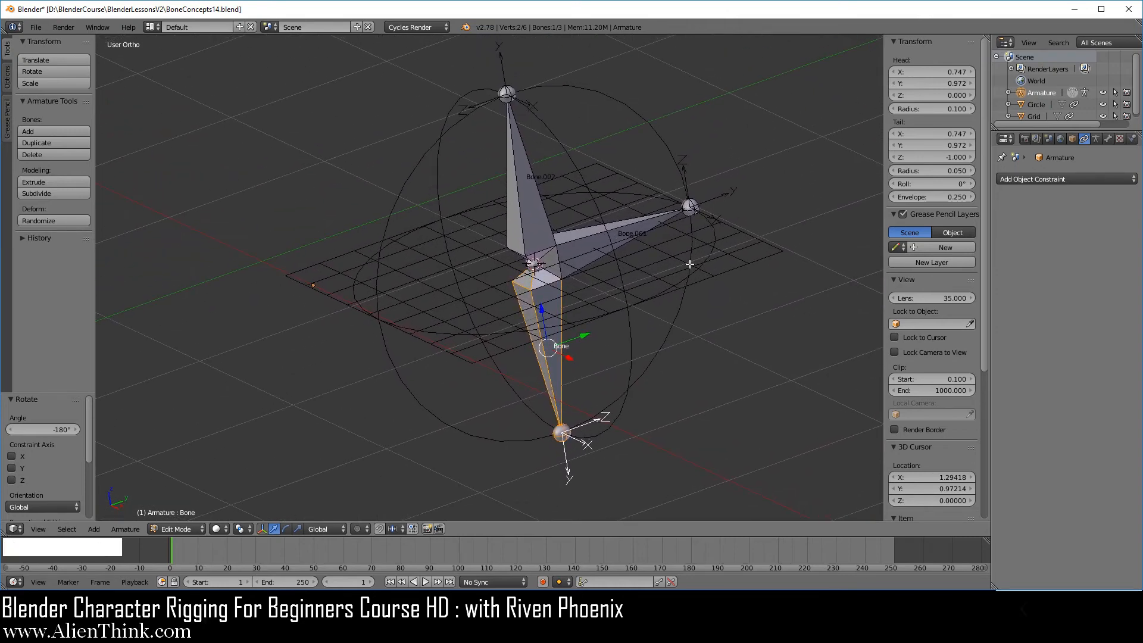
pyautogui.rightClick(649, 223)
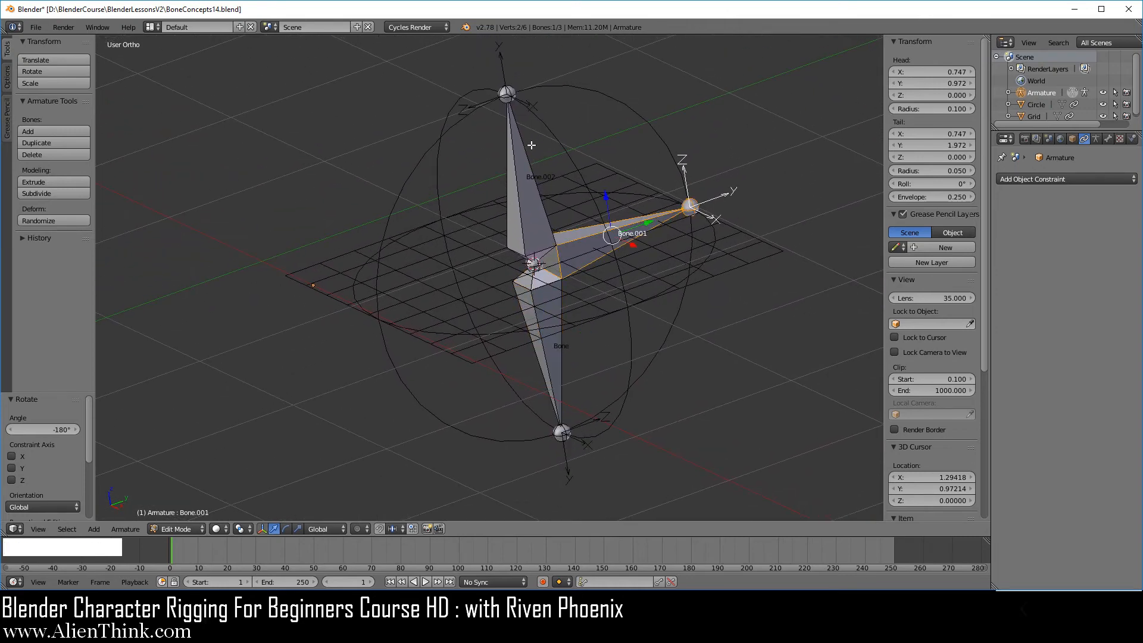
pyautogui.rightClick(514, 145)
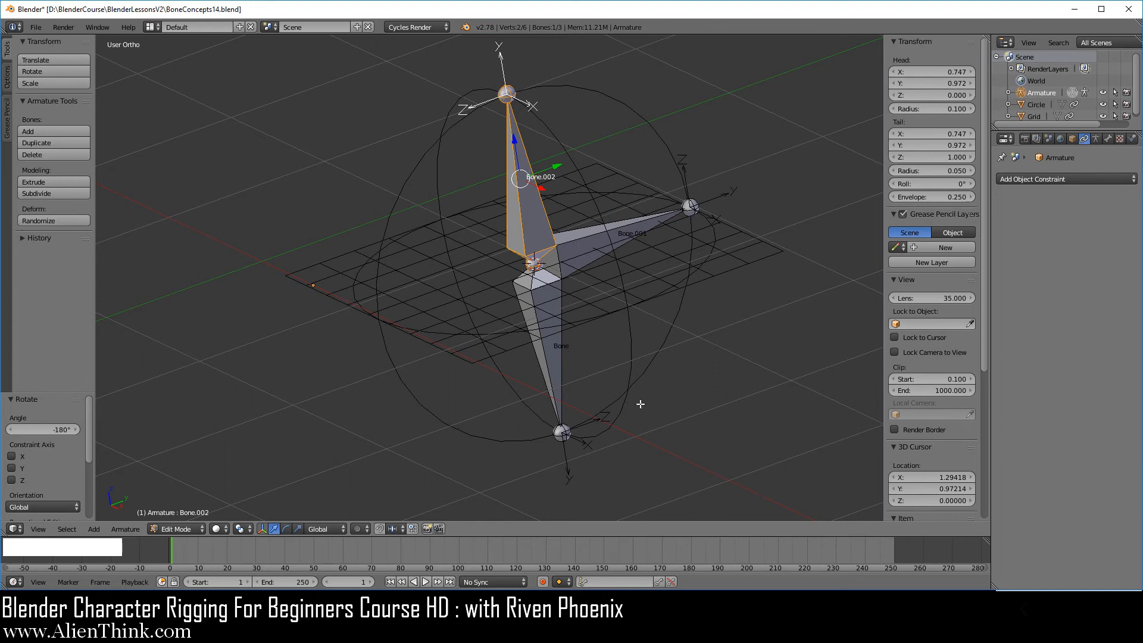
pyautogui.rightClick(555, 362)
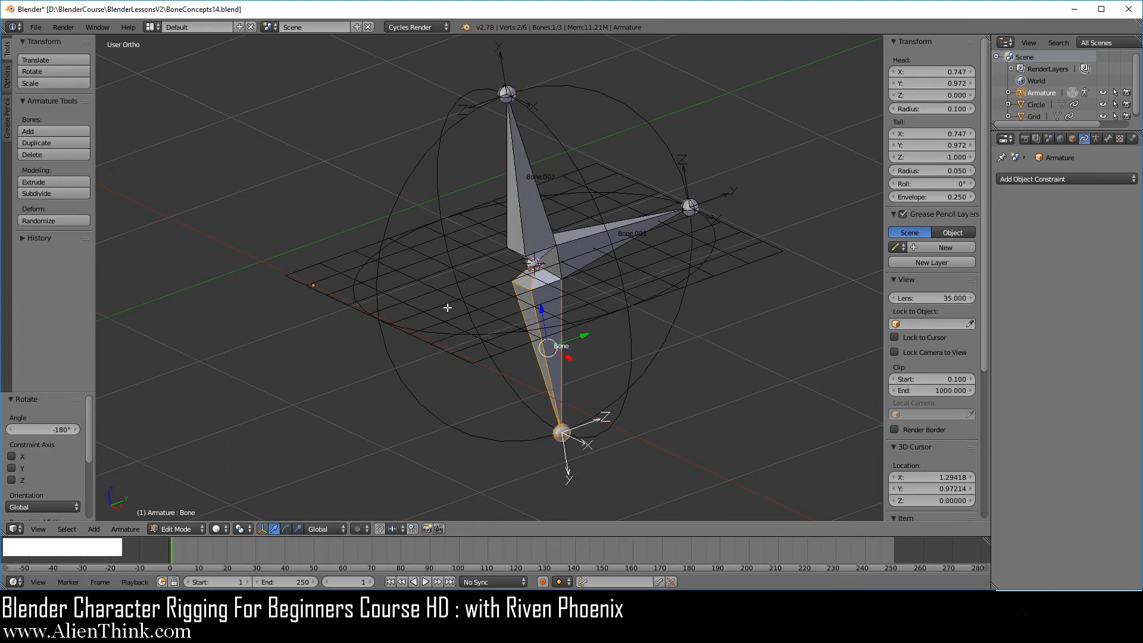
# Select the upright bone in the right view and duplicate it in place
pyautogui.press('KP_3')
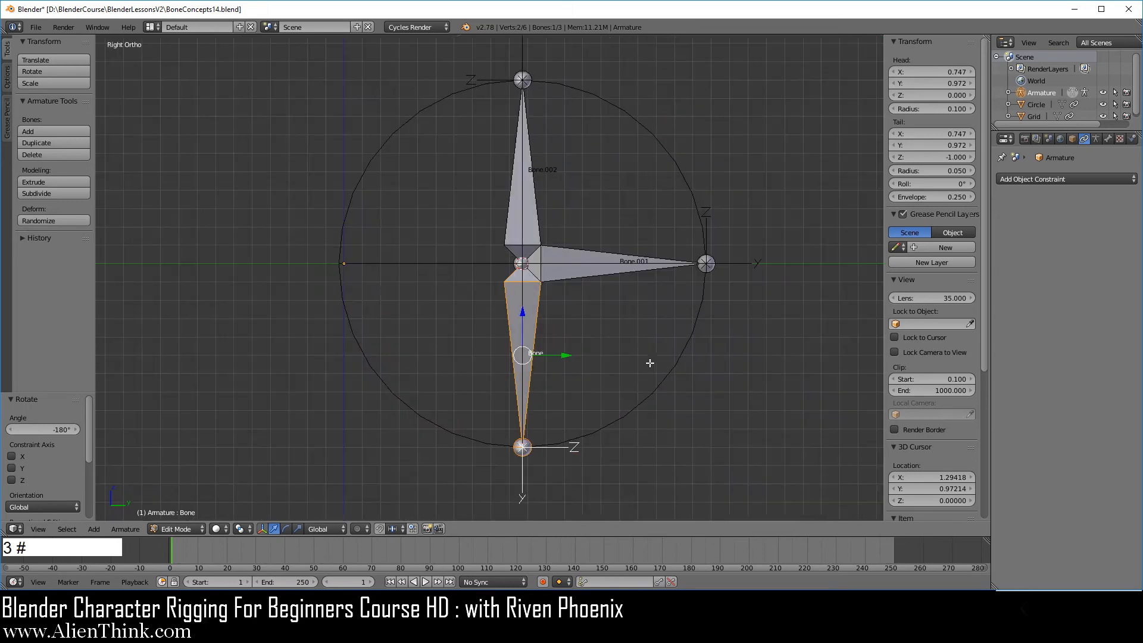
pyautogui.keyDown('shift'); pyautogui.moveTo(616, 334); pyautogui.dragTo(668, 301, button='middle'); pyautogui.keyUp('shift')
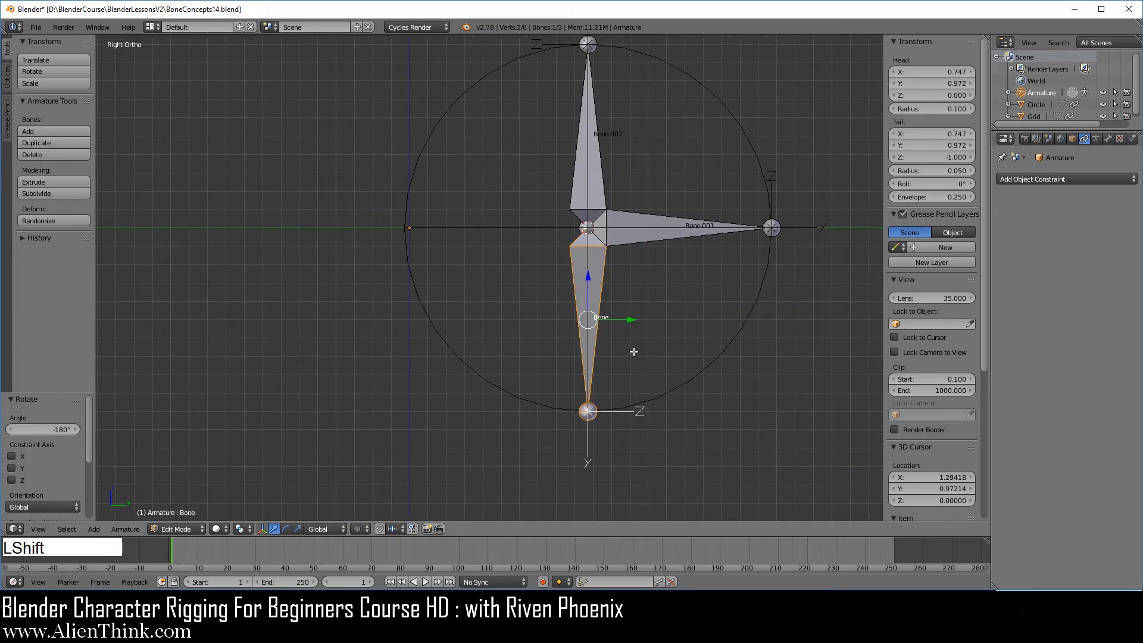
pyautogui.rightClick(597, 134)
pyautogui.keyDown('shift'); pyautogui.moveTo(596, 135); pyautogui.dragTo(598, 188, button='middle'); pyautogui.keyUp('shift')
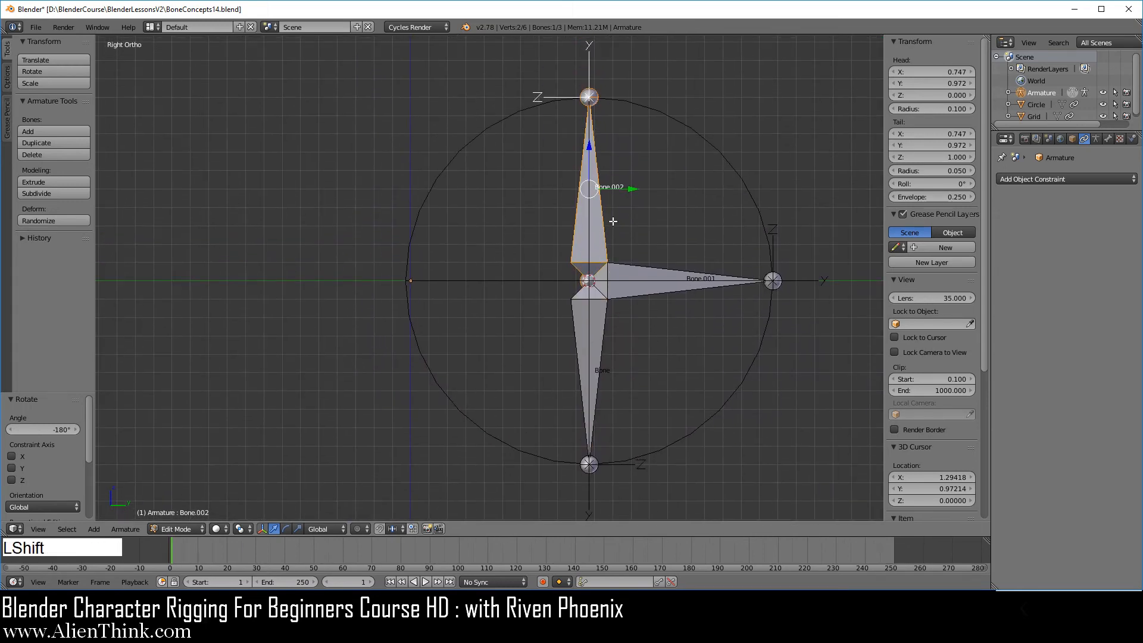
pyautogui.hotkey('shift', 'd')
pyautogui.rightClick(647, 221)
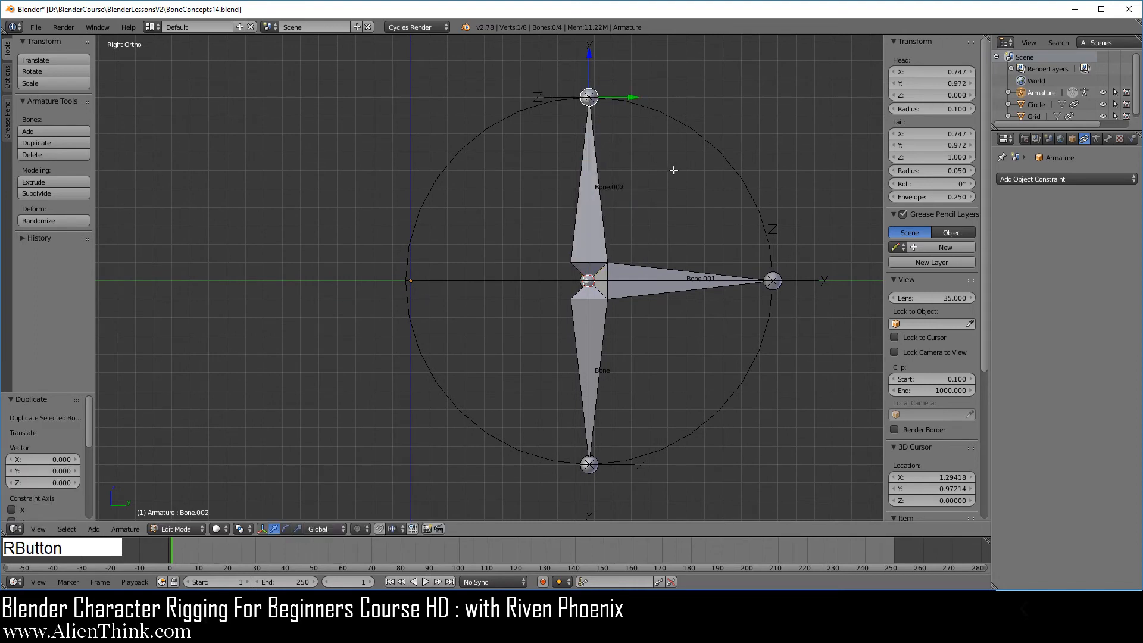
# Rotate the tail of one of the upright bones -90° so it points along the negative Y axis
pyautogui.press('r')
pyautogui.press('ctrl')
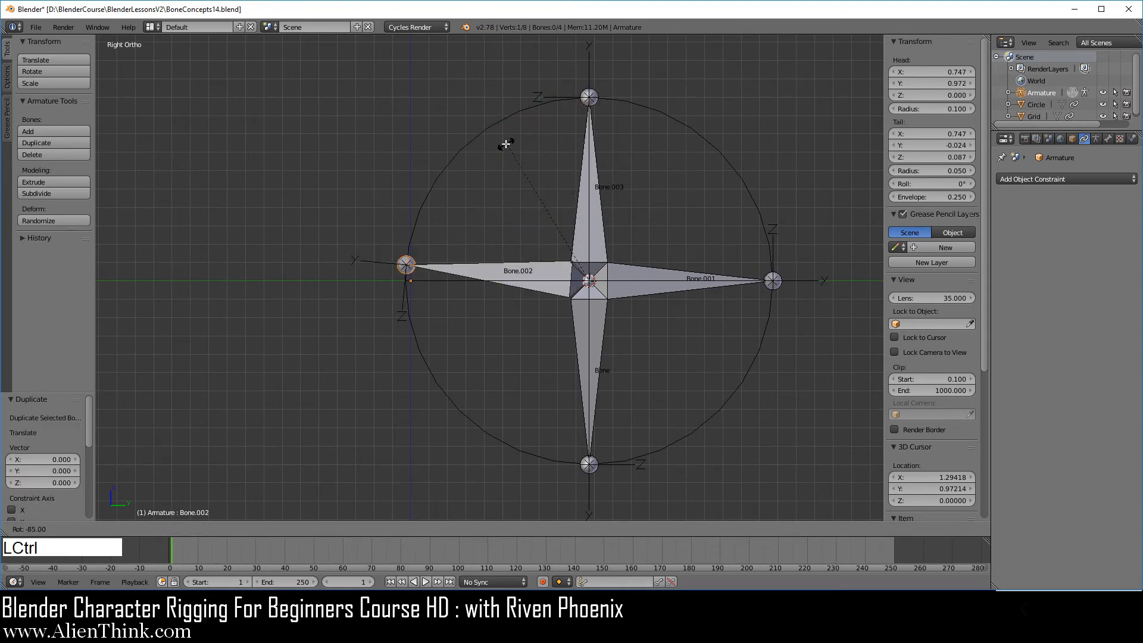
pyautogui.keyDown('ctrl'); pyautogui.click(496, 149); pyautogui.keyUp('ctrl')
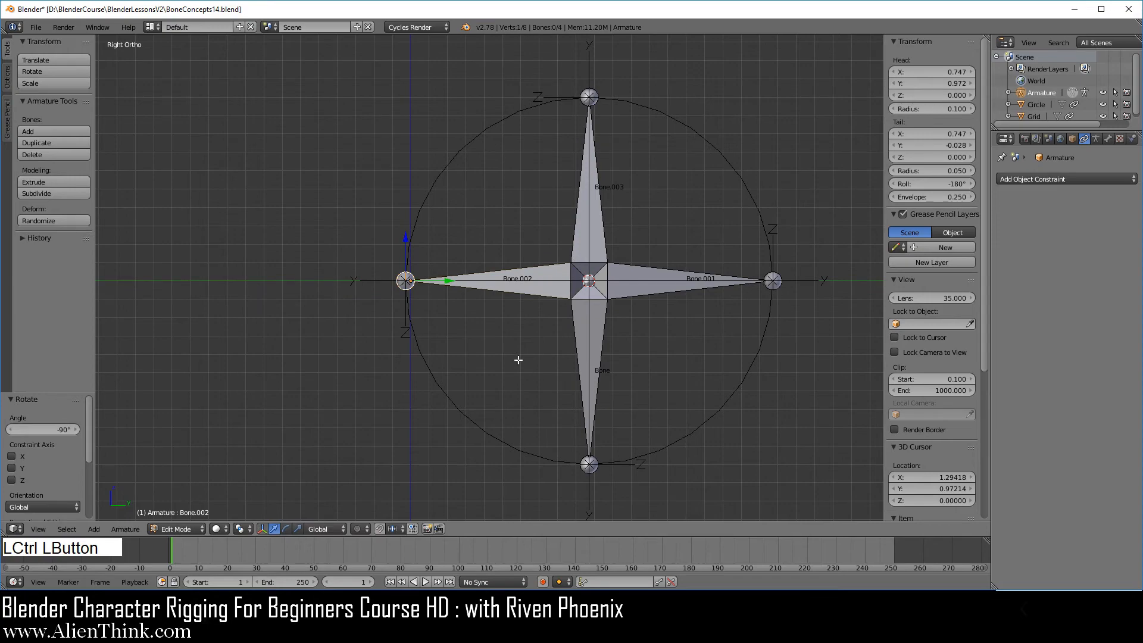
# Select the whole bone pointing along negative Y and clear its roll
pyautogui.moveTo(518, 360); pyautogui.dragTo(513, 309, button='middle')
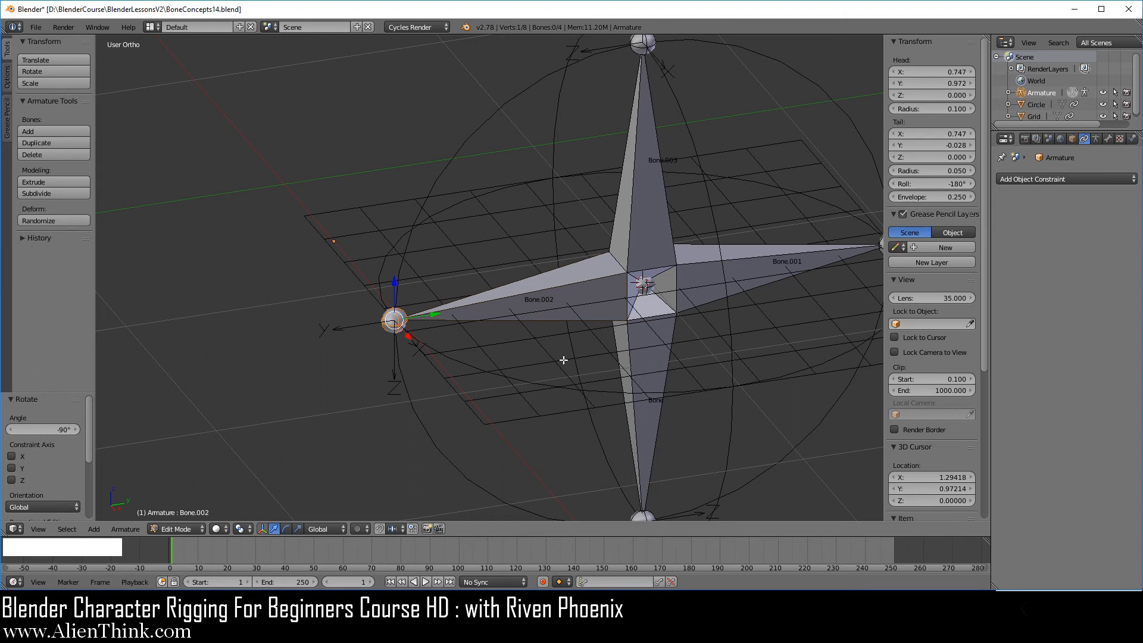
pyautogui.rightClick(518, 294)
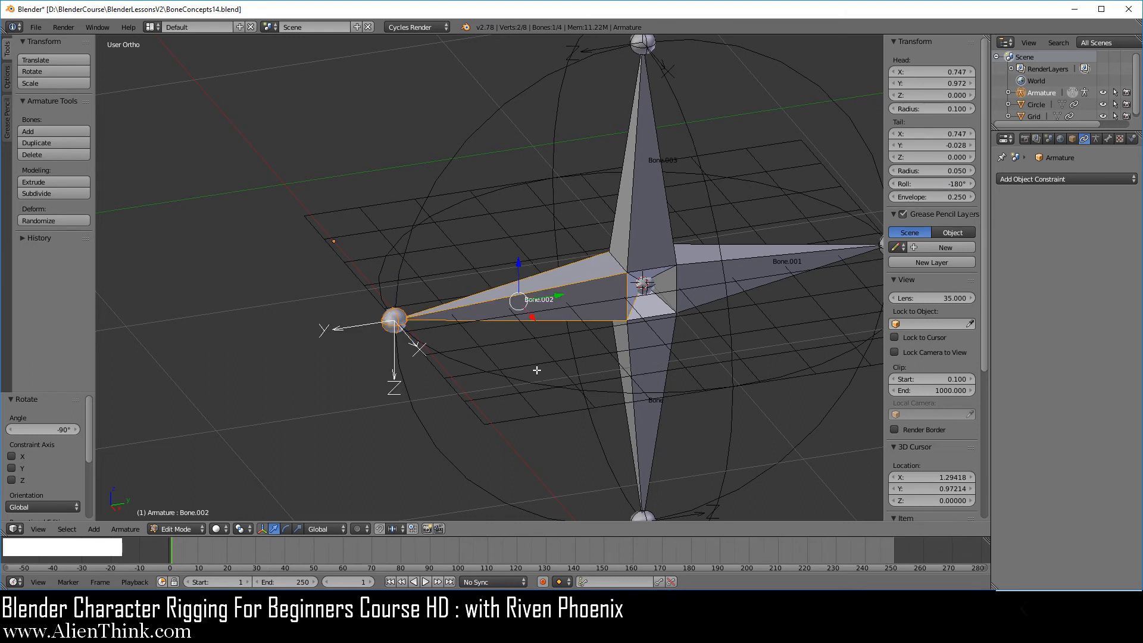
pyautogui.press('alt')
pyautogui.hotkey('alt', 'r')
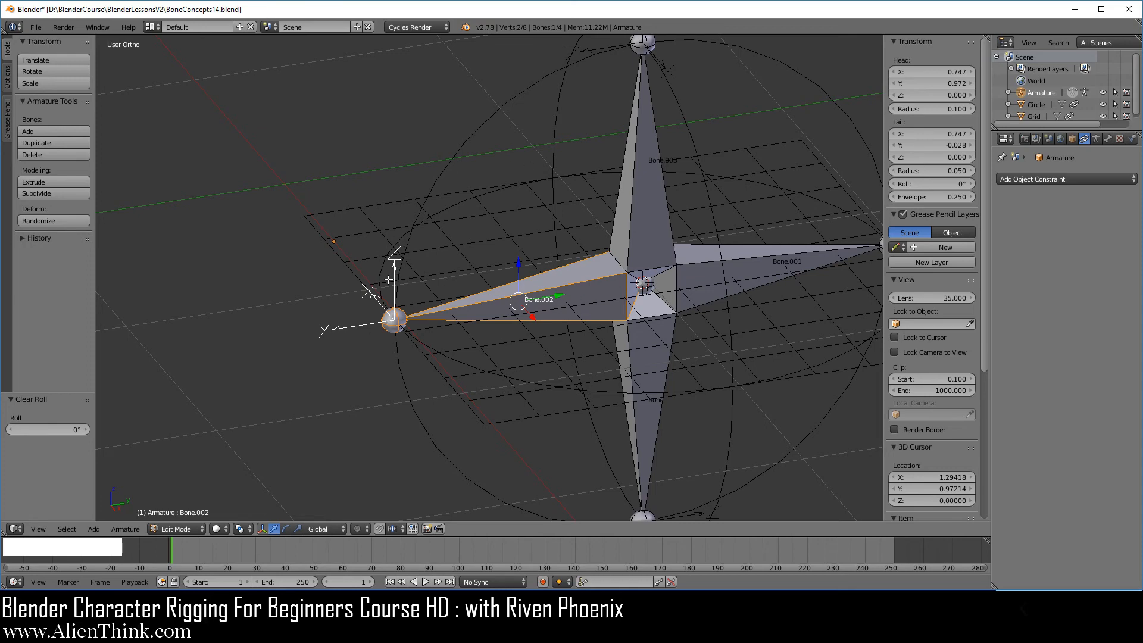
# Try rotating the upright bone's tail freely around the circle in the right view
pyautogui.moveTo(467, 345); pyautogui.dragTo(505, 327, button='middle')
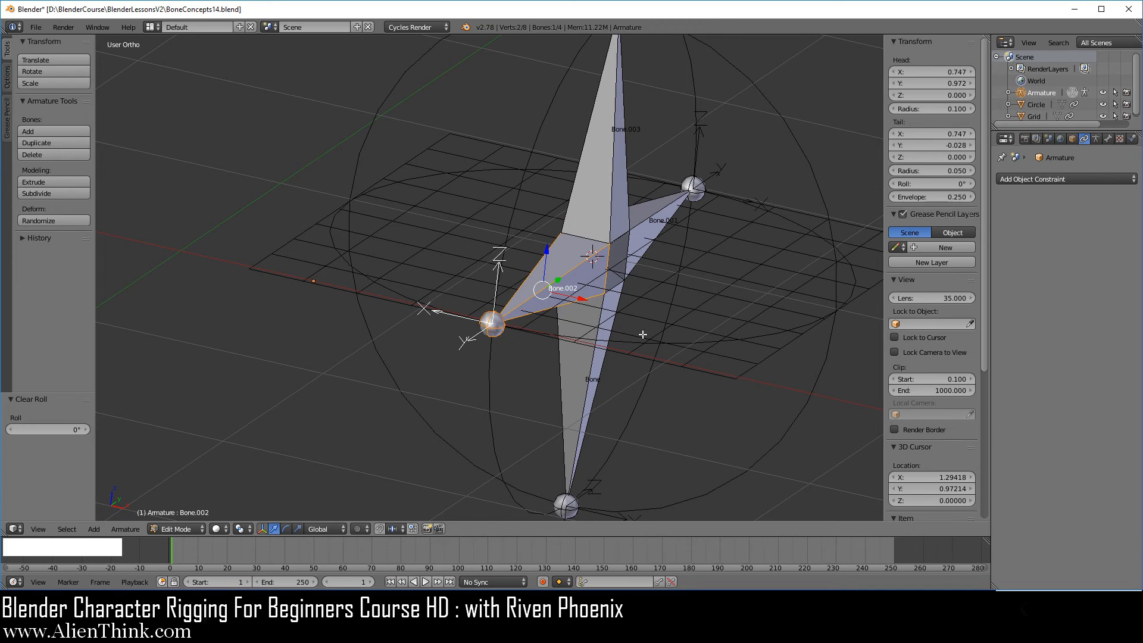
pyautogui.moveTo(643, 335); pyautogui.dragTo(544, 350, button='middle')
pyautogui.keyDown('shift'); pyautogui.moveTo(598, 311); pyautogui.dragTo(545, 376, button='middle'); pyautogui.keyUp('shift')
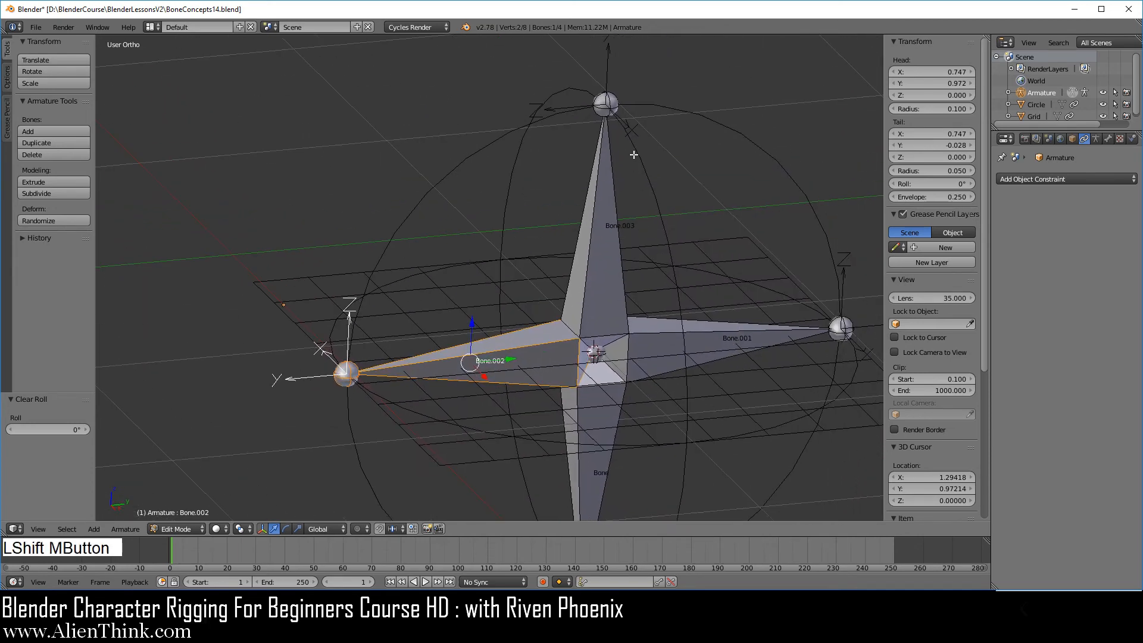
pyautogui.rightClick(607, 104)
pyautogui.press('KP_3')
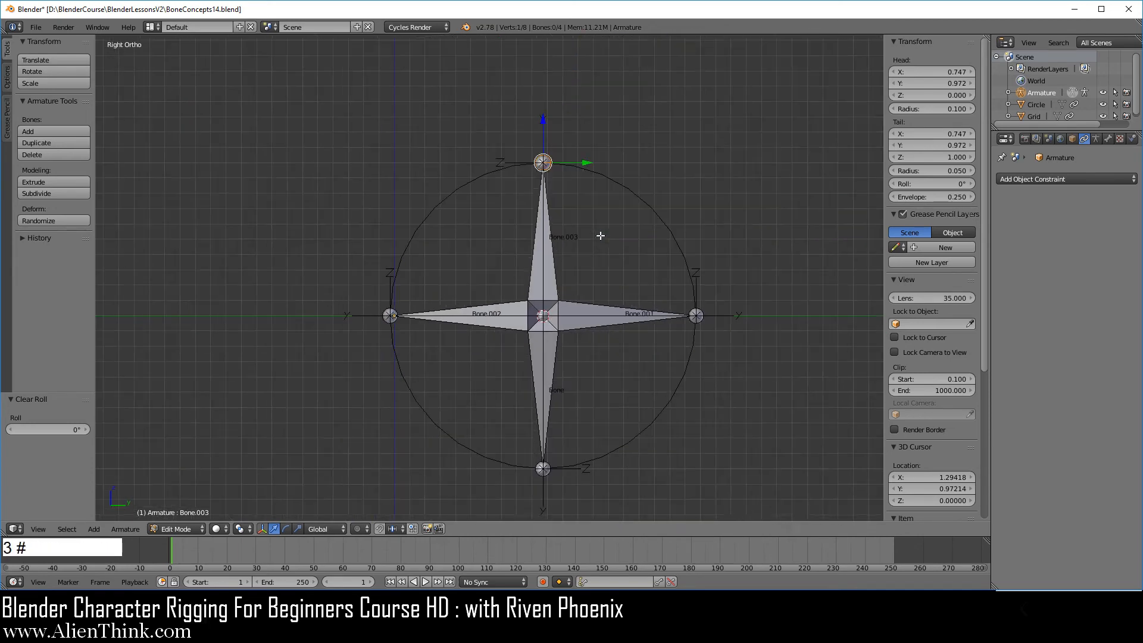
pyautogui.press('r')
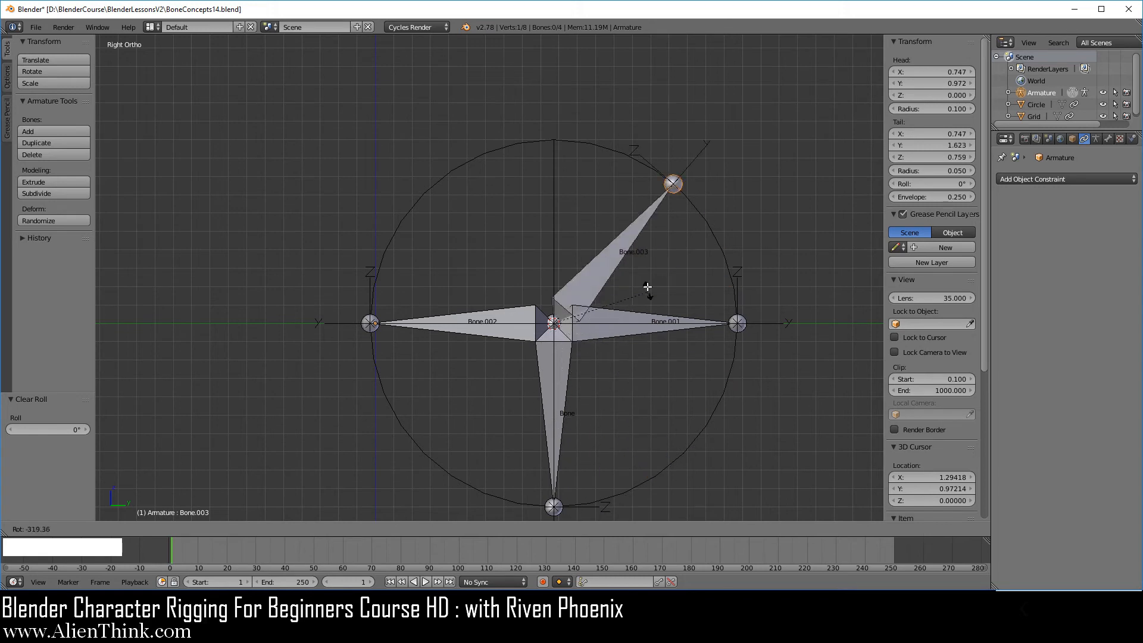
pyautogui.rightClick(589, 250)
# Move the negative-Y bone's tail slightly down to about Z -0.007, and clear that bone's roll
pyautogui.keyDown('shift'); pyautogui.moveTo(509, 329); pyautogui.dragTo(606, 275, button='middle'); pyautogui.keyUp('shift')
pyautogui.scroll(5, 462, 342)
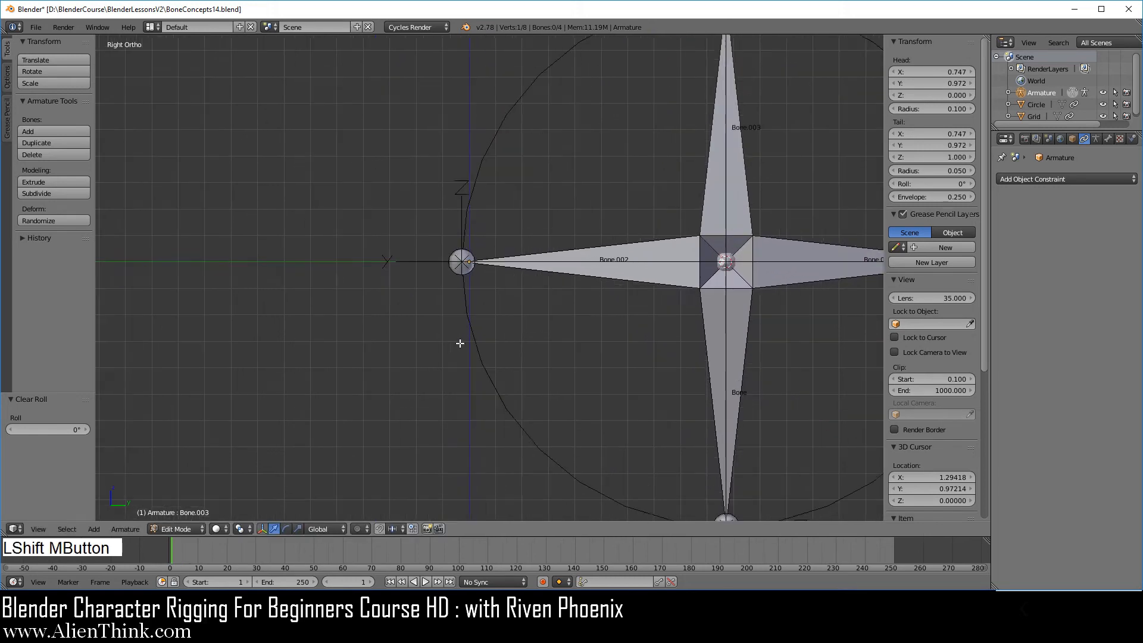
pyautogui.rightClick(440, 245)
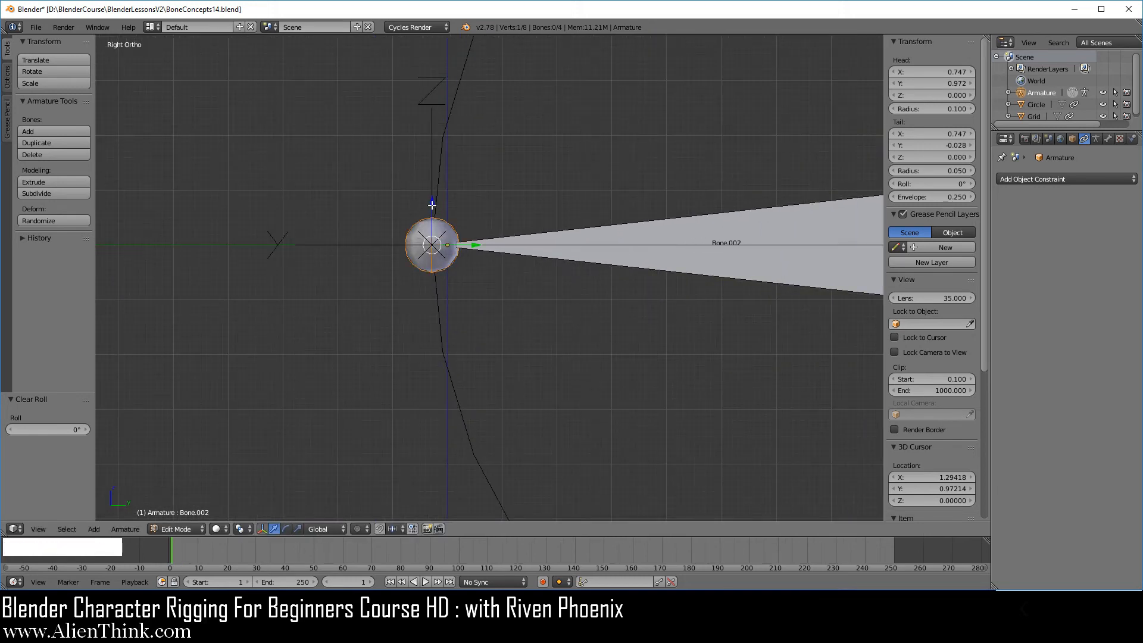
pyautogui.moveTo(432, 206); pyautogui.dragTo(431, 206)
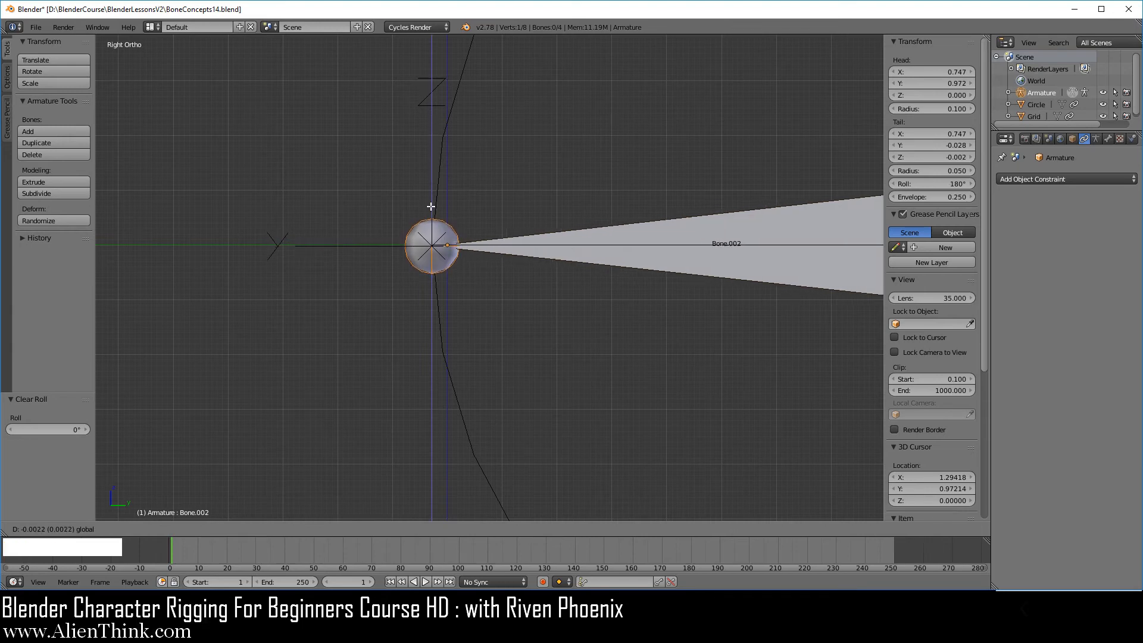
pyautogui.rightClick(674, 265)
pyautogui.hotkey('alt', 'r')
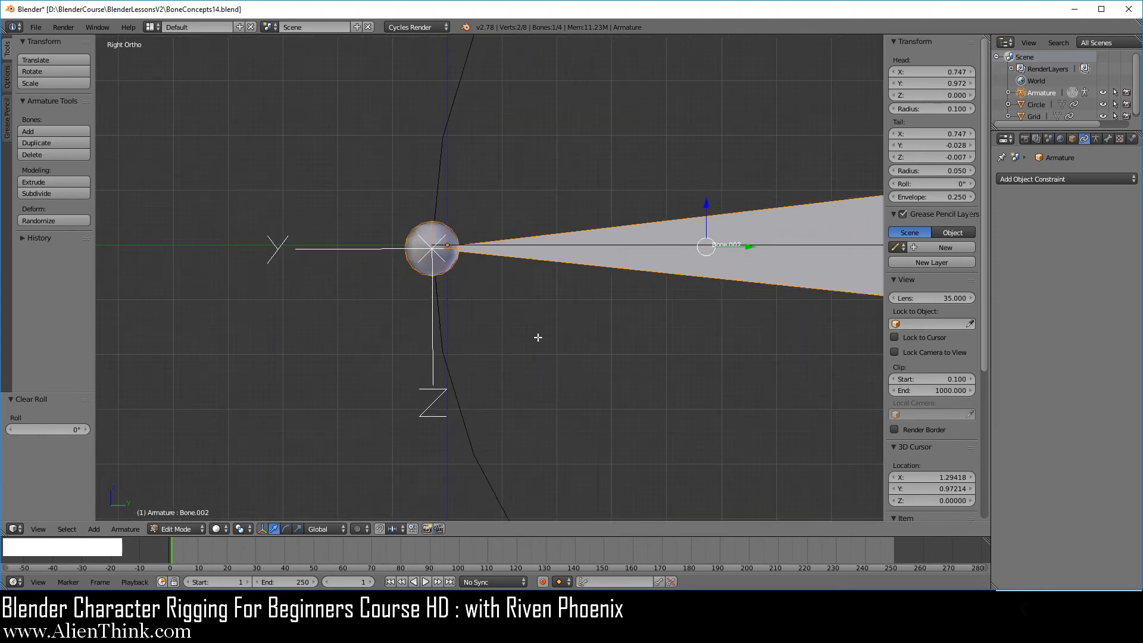
# Move the negative-Y bone's tail slightly up to about Z 0.005, and clear that bone's roll again
pyautogui.rightClick(435, 246)
pyautogui.moveTo(434, 213); pyautogui.dragTo(434, 207)
pyautogui.rightClick(642, 258)
pyautogui.hotkey('alt', 'r')
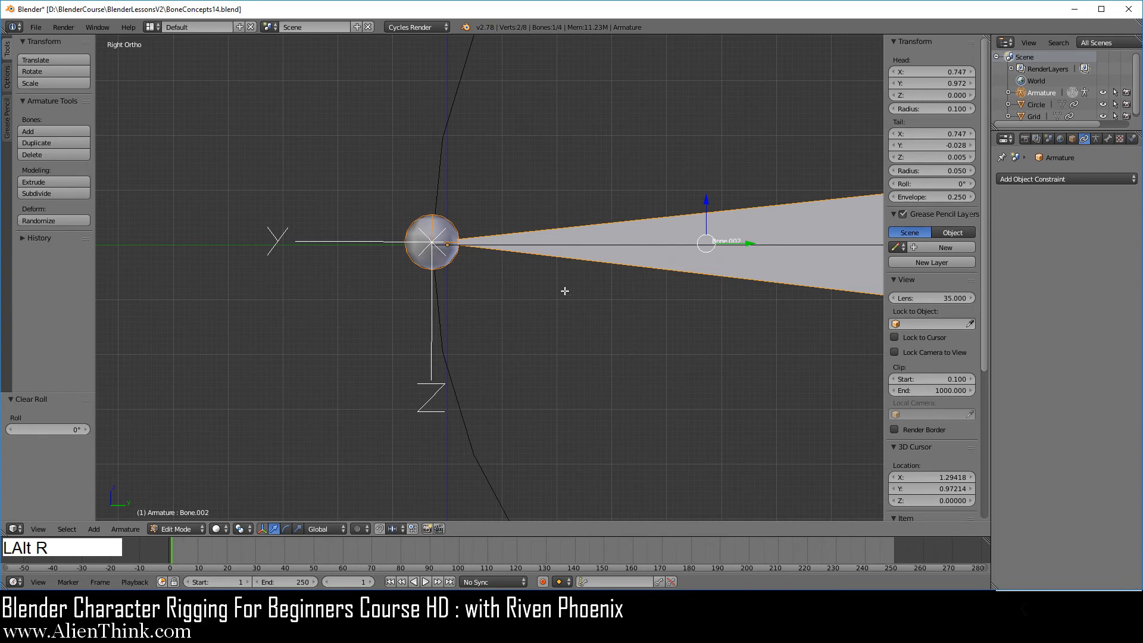
# Select all four bones of the cross: the upper, lower, negative-Y and positive-Y bones
pyautogui.scroll(-3, 596, 319)
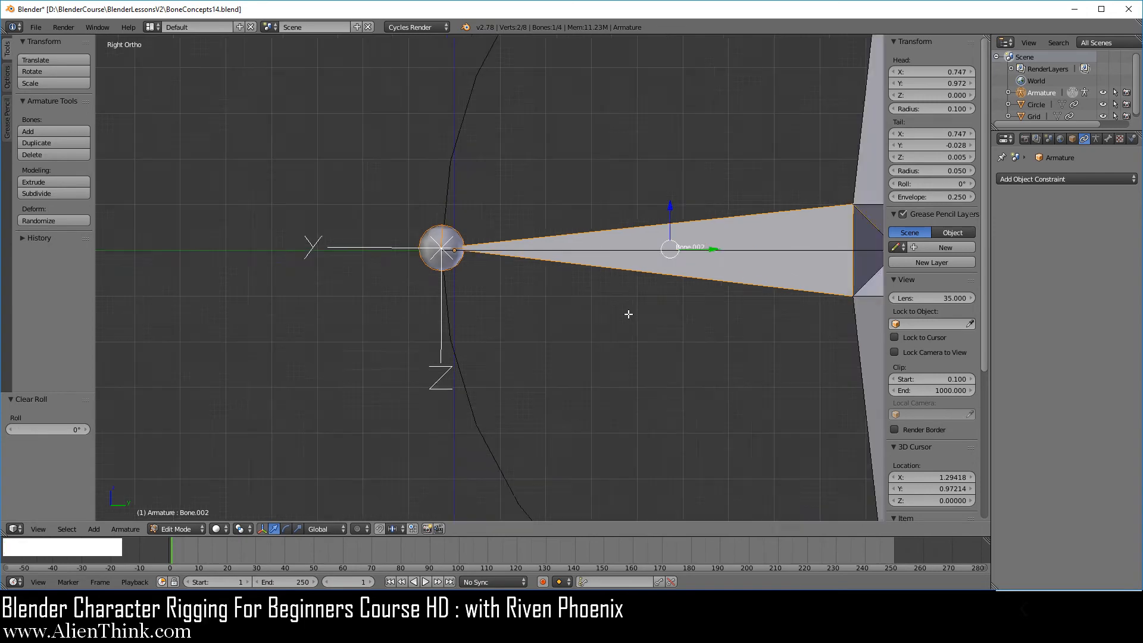
pyautogui.moveTo(482, 310); pyautogui.dragTo(519, 335, button='middle')
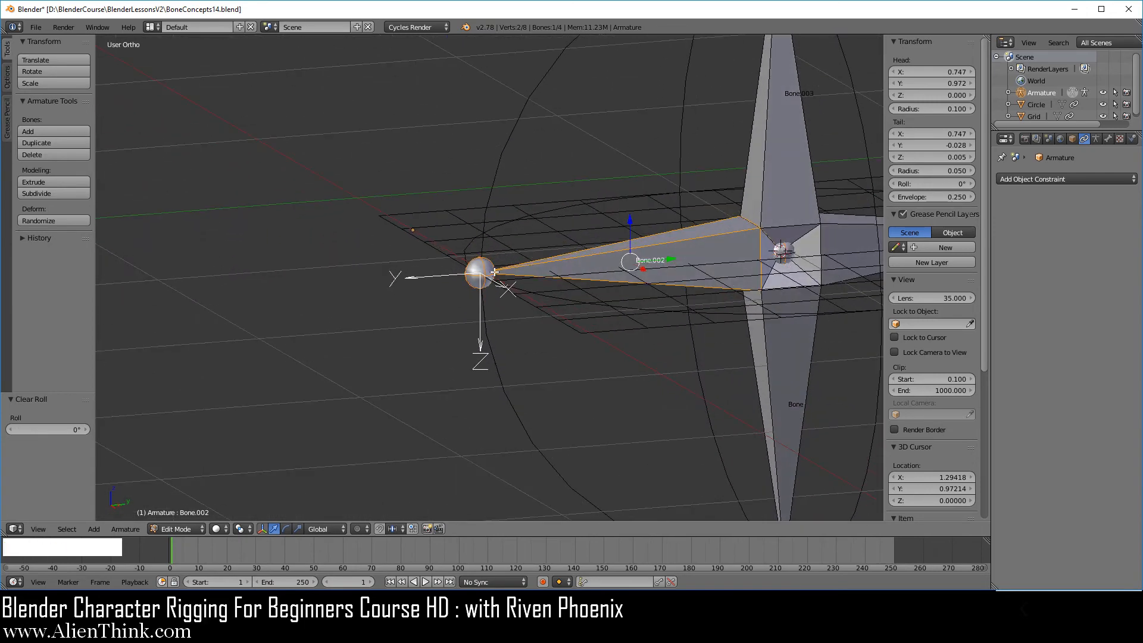
pyautogui.keyDown('shift'); pyautogui.moveTo(650, 352); pyautogui.dragTo(583, 362, button='middle'); pyautogui.keyUp('shift')
pyautogui.scroll(-2, 571, 366)
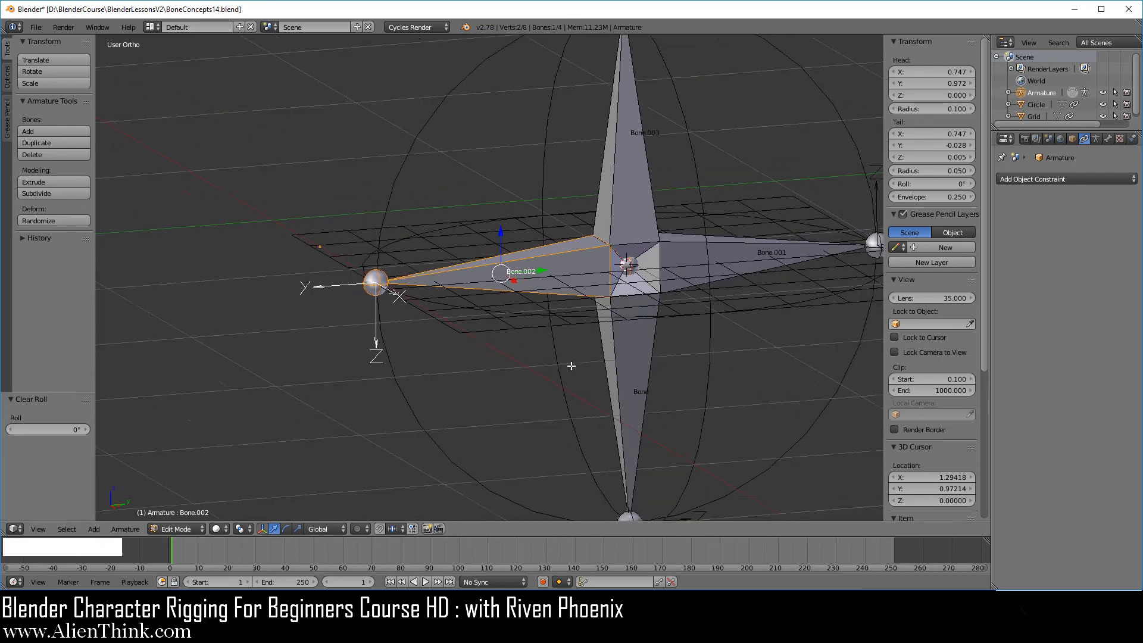
pyautogui.rightClick(610, 185)
pyautogui.keyDown('shift'); pyautogui.rightClick(552, 263); pyautogui.keyUp('shift')
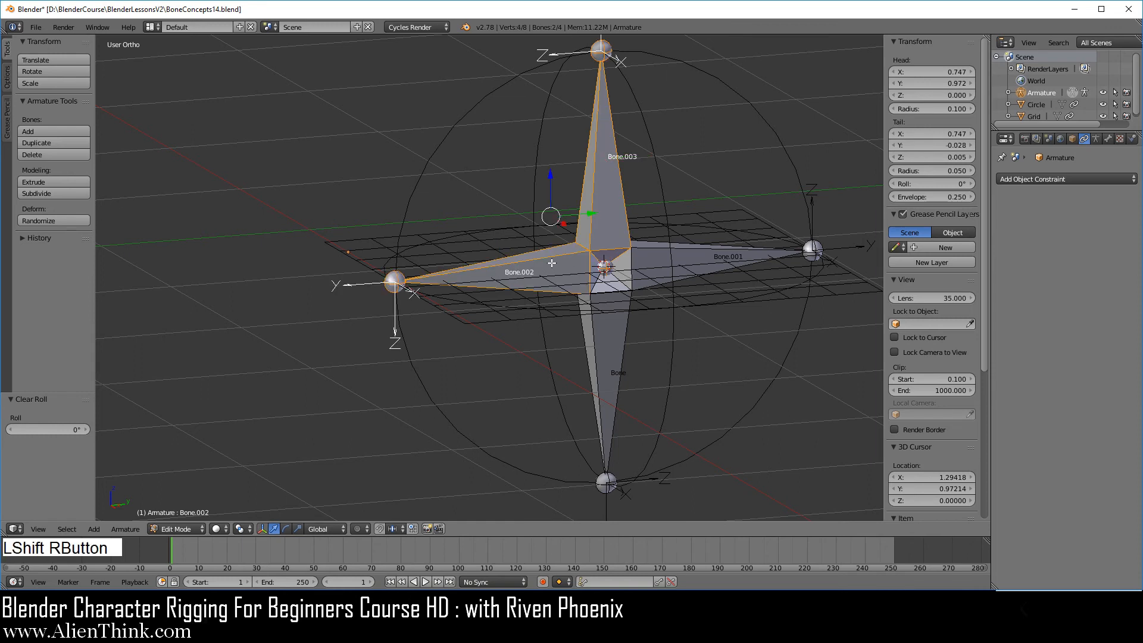
pyautogui.keyDown('shift'); pyautogui.rightClick(627, 365); pyautogui.keyUp('shift')
pyautogui.keyDown('shift'); pyautogui.rightClick(694, 267); pyautogui.keyUp('shift')
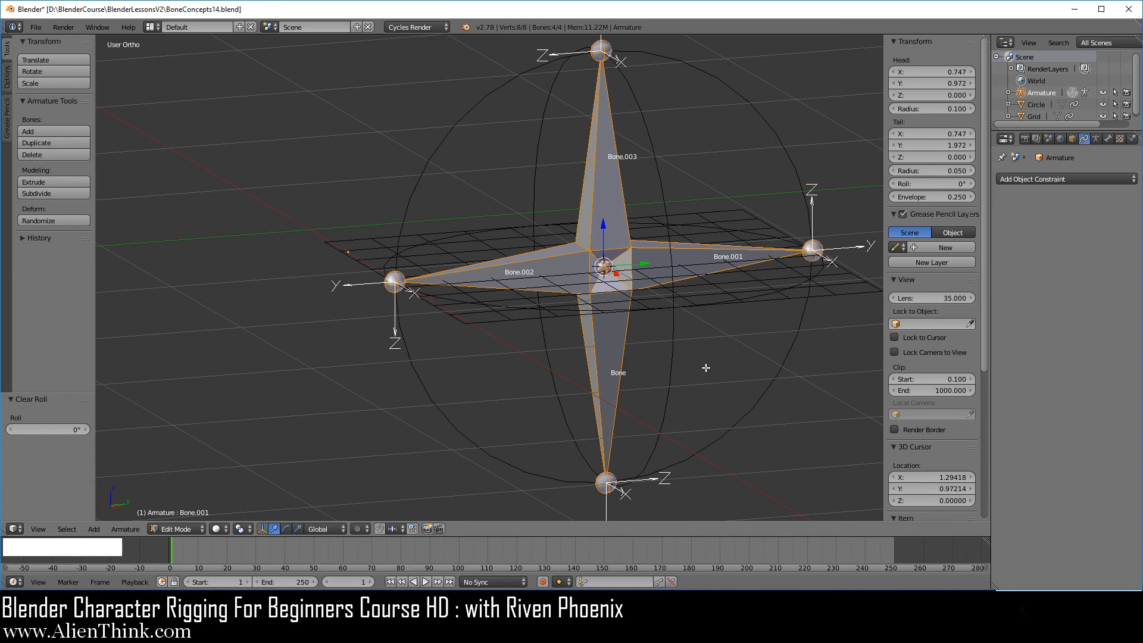
# Duplicate the four bones in place and rotate the copies -45° in the right view
pyautogui.press('KP_3')
pyautogui.press('shift')
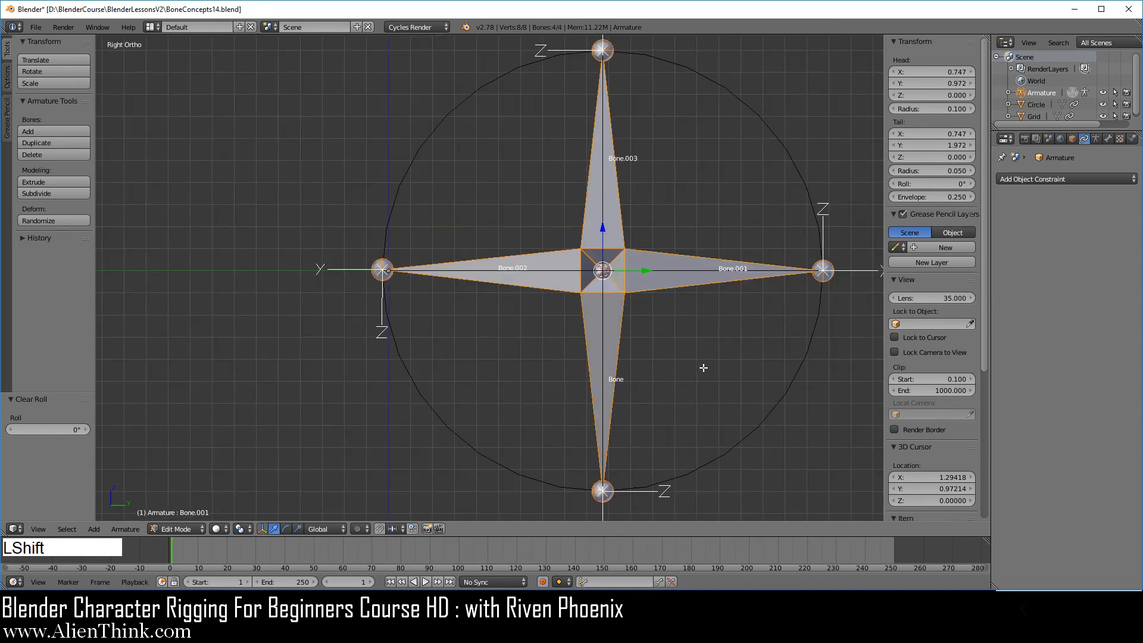
pyautogui.hotkey('shift', 'd')
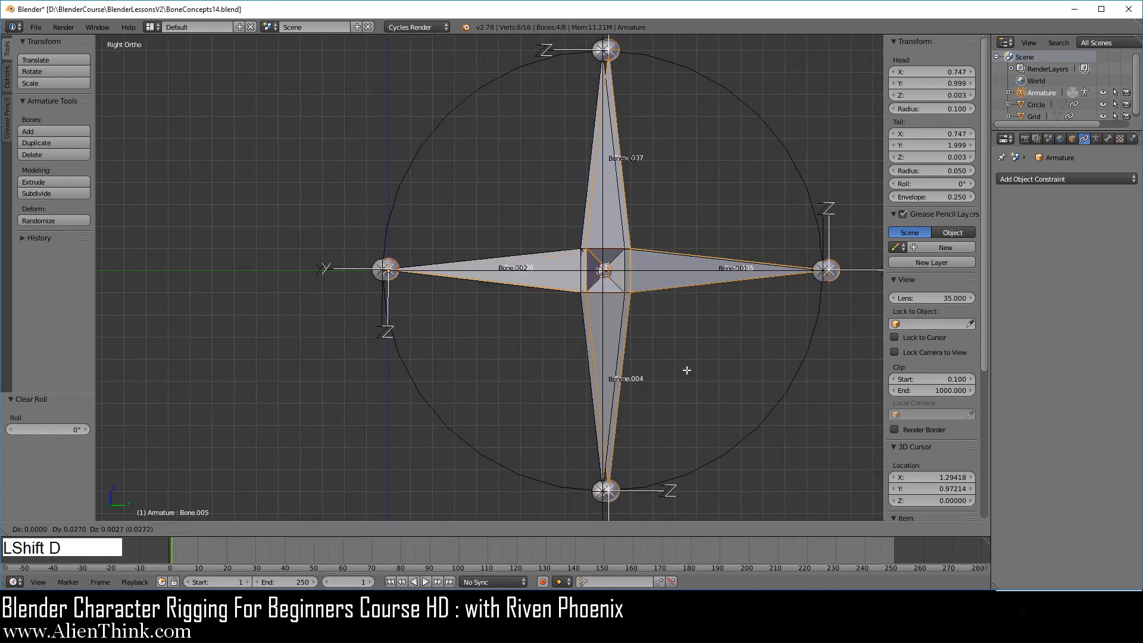
pyautogui.rightClick(687, 370)
pyautogui.press('r')
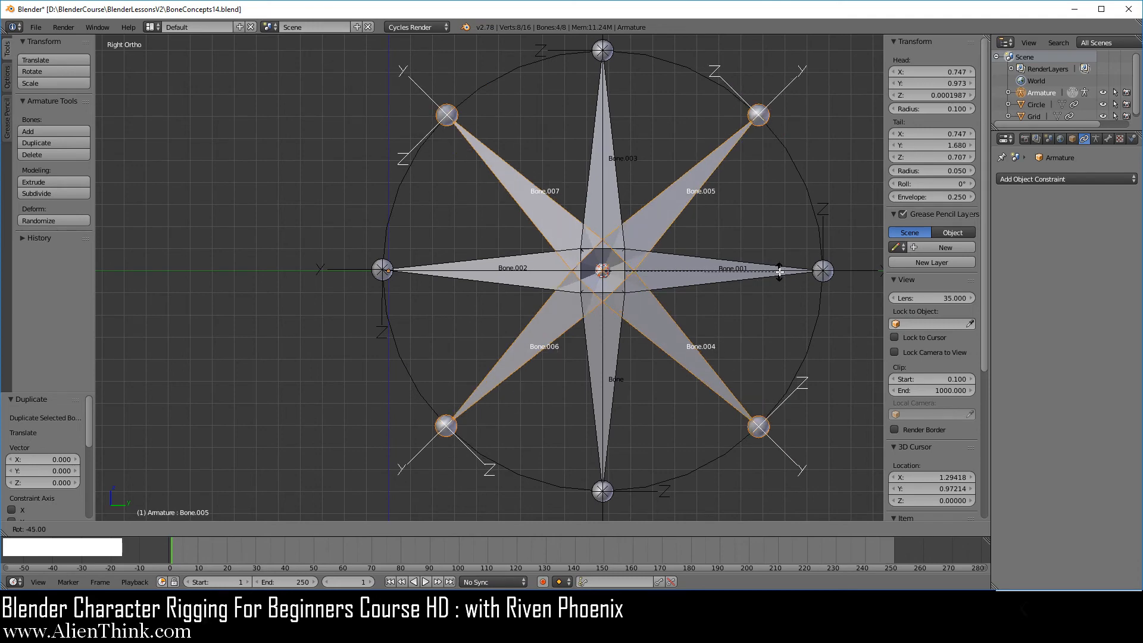
pyautogui.keyDown('ctrl'); pyautogui.click(780, 272); pyautogui.keyUp('ctrl')
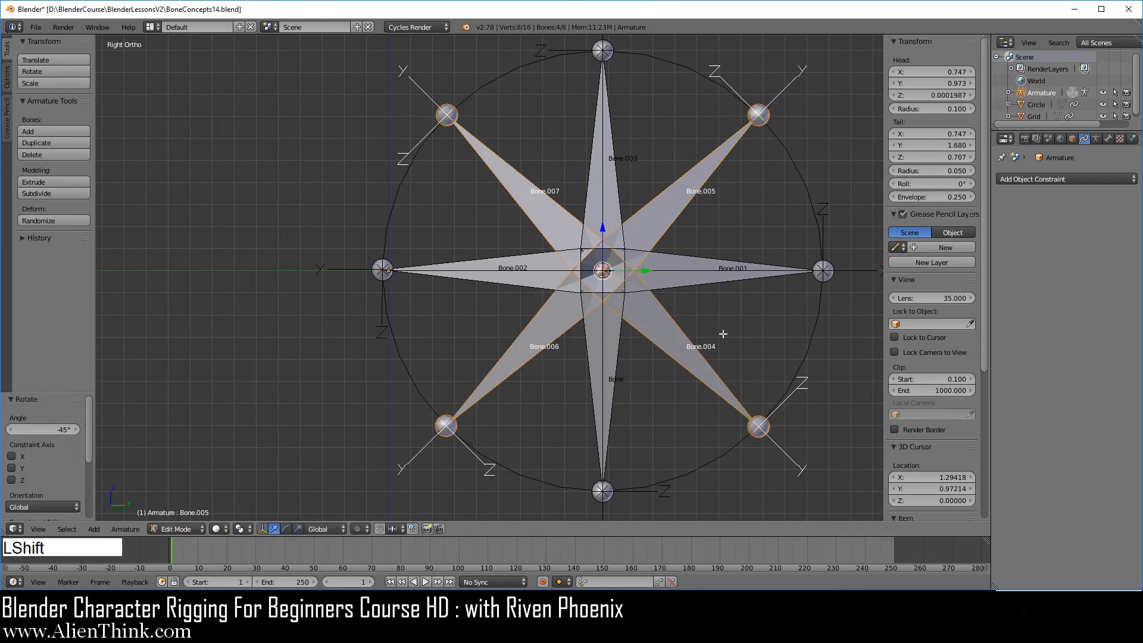
# Duplicate the four diagonal bones in place and rotate the copies about -22° in the right view
pyautogui.hotkey('shift', 'd')
pyautogui.rightClick(754, 337)
pyautogui.press('r')
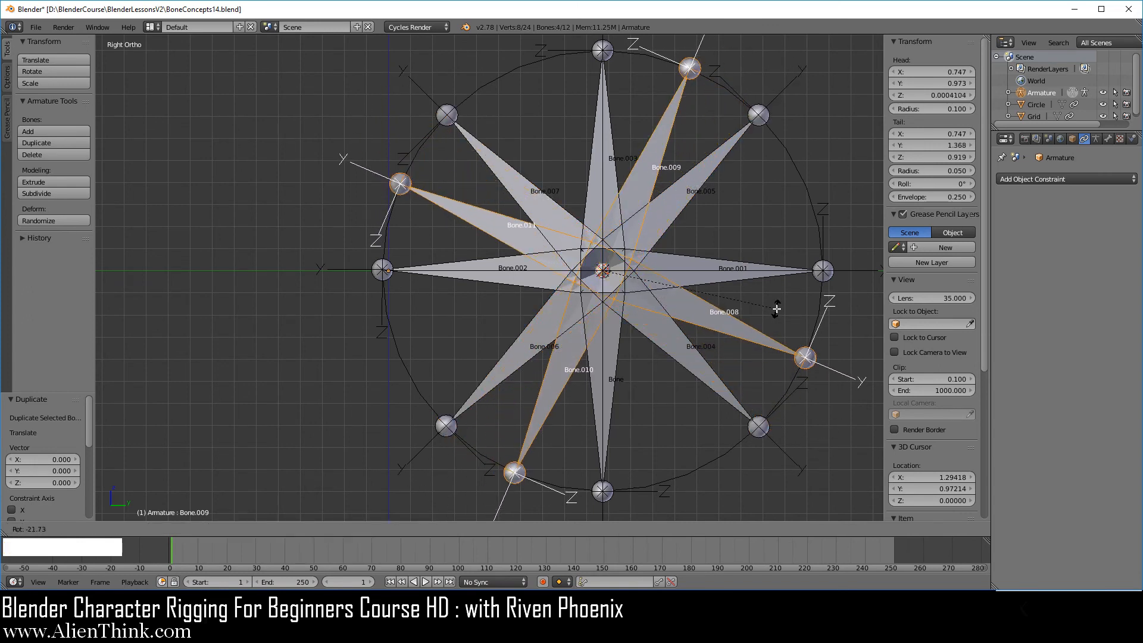
pyautogui.click(776, 308)
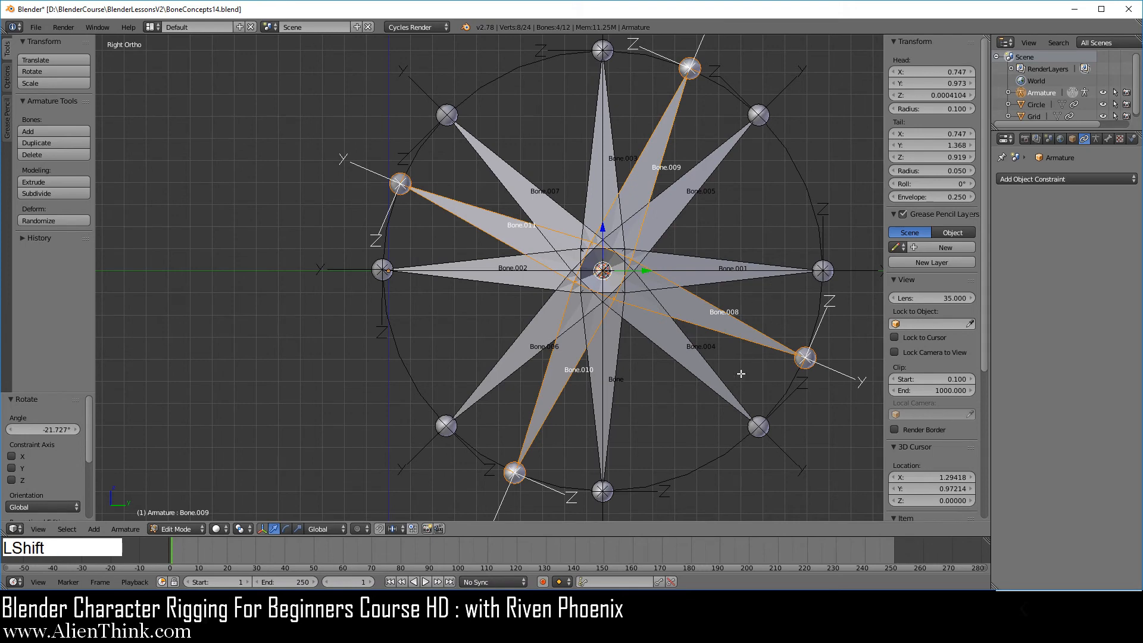
# Duplicate the newest four bones in place and rotate the copies into the remaining gaps of the star
pyautogui.hotkey('shift', 'd')
pyautogui.rightClick(770, 381)
pyautogui.press('r')
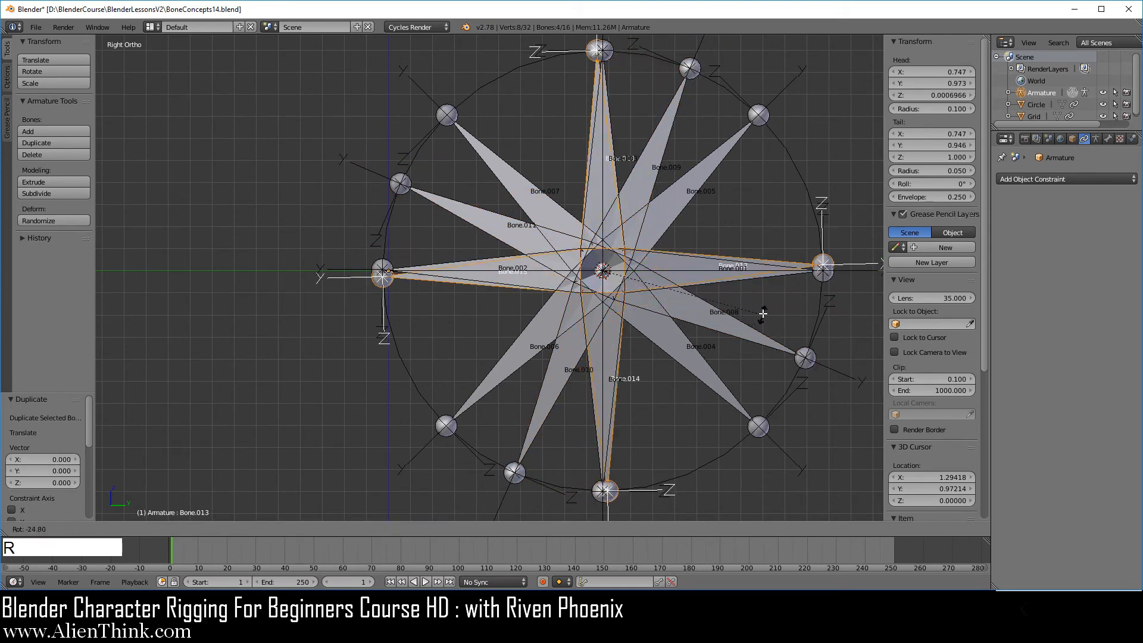
pyautogui.click(744, 261)
# Select all sixteen bones of the star and clear their roll
pyautogui.press('a')
pyautogui.press('a')
pyautogui.middleClick(517, 306)
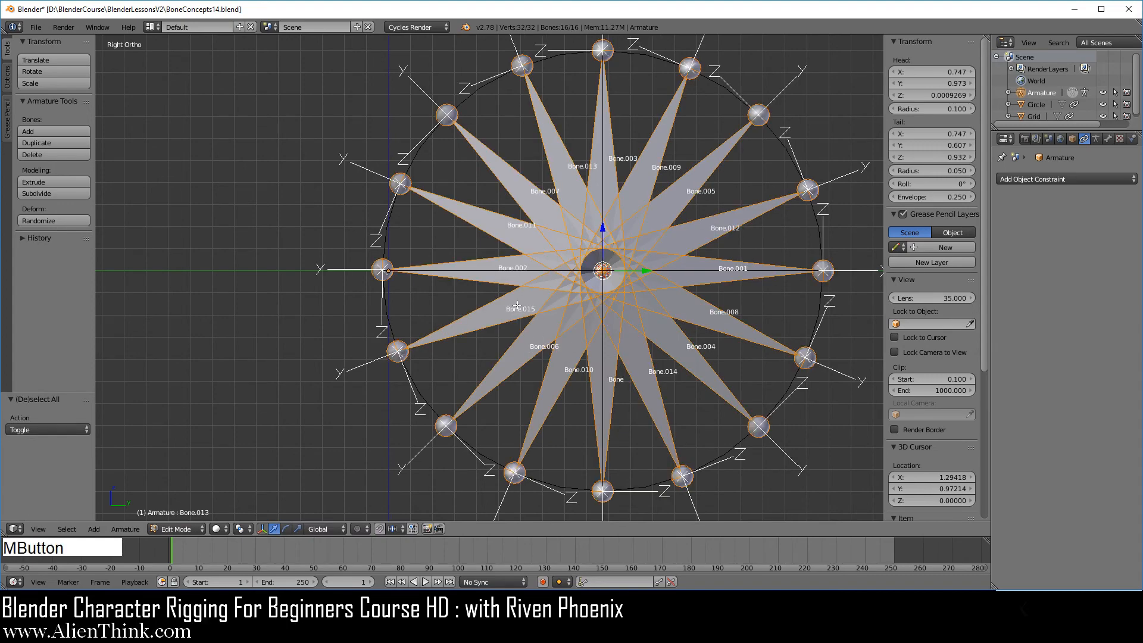
pyautogui.moveTo(516, 305); pyautogui.dragTo(632, 369, button='middle')
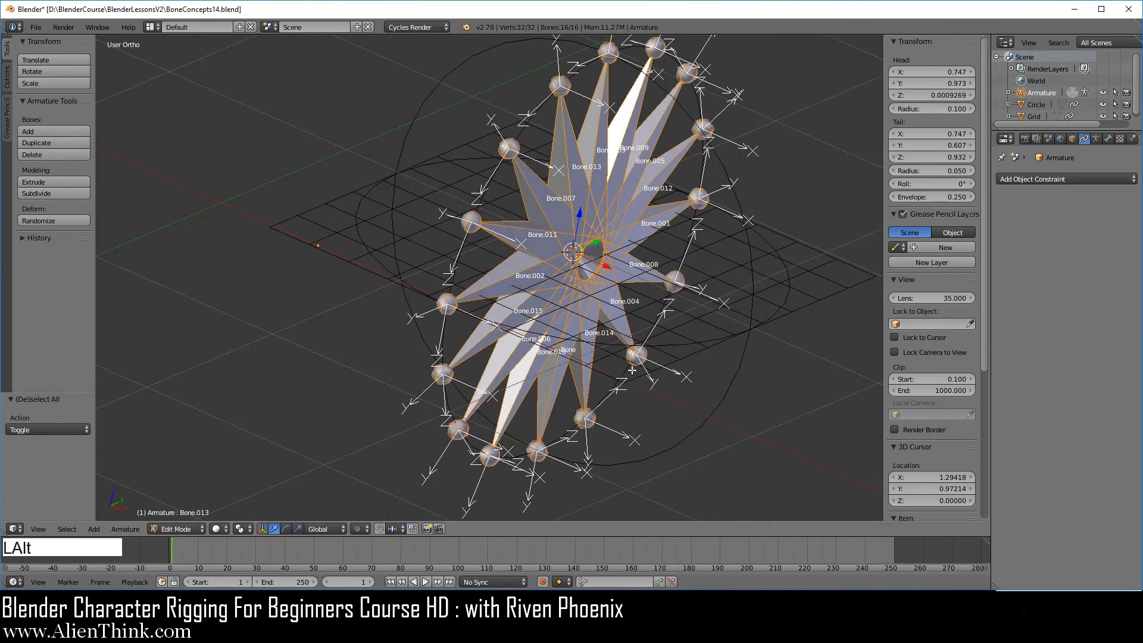
pyautogui.hotkey('alt', 'r')
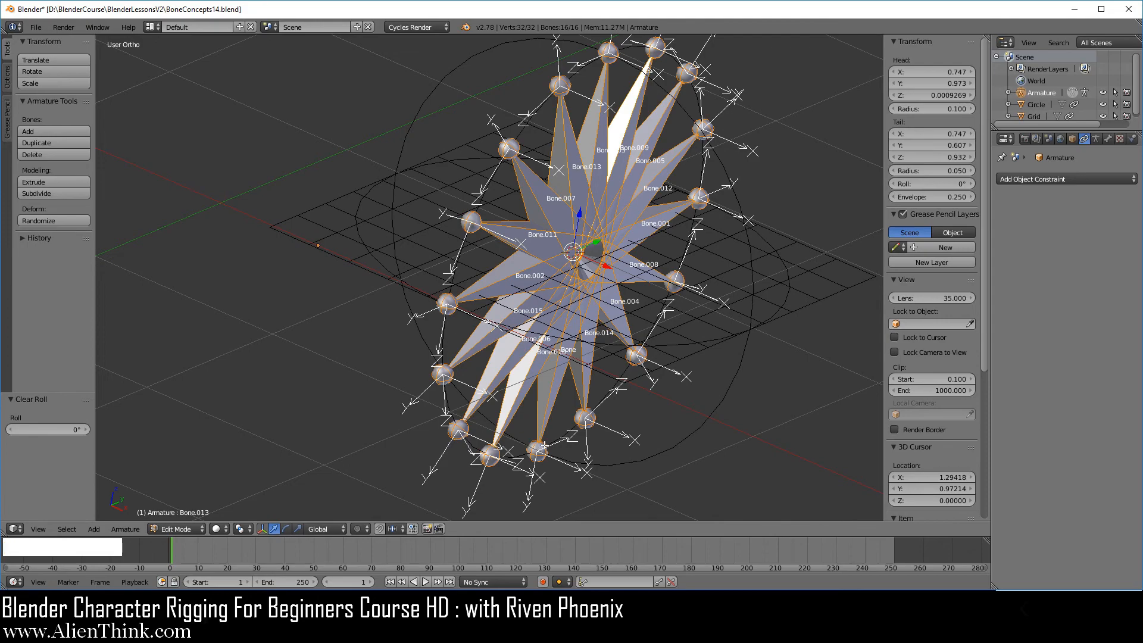
# Save the file under its existing name
pyautogui.moveTo(520, 352); pyautogui.dragTo(590, 259, button='middle')
pyautogui.click(36, 27)
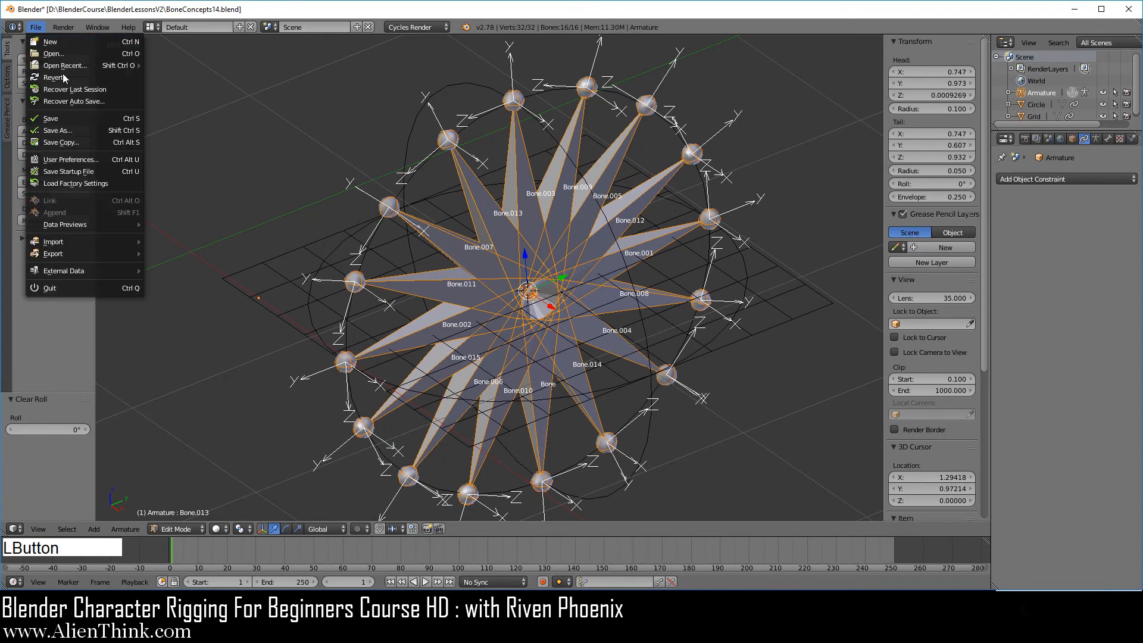
pyautogui.click(57, 118)
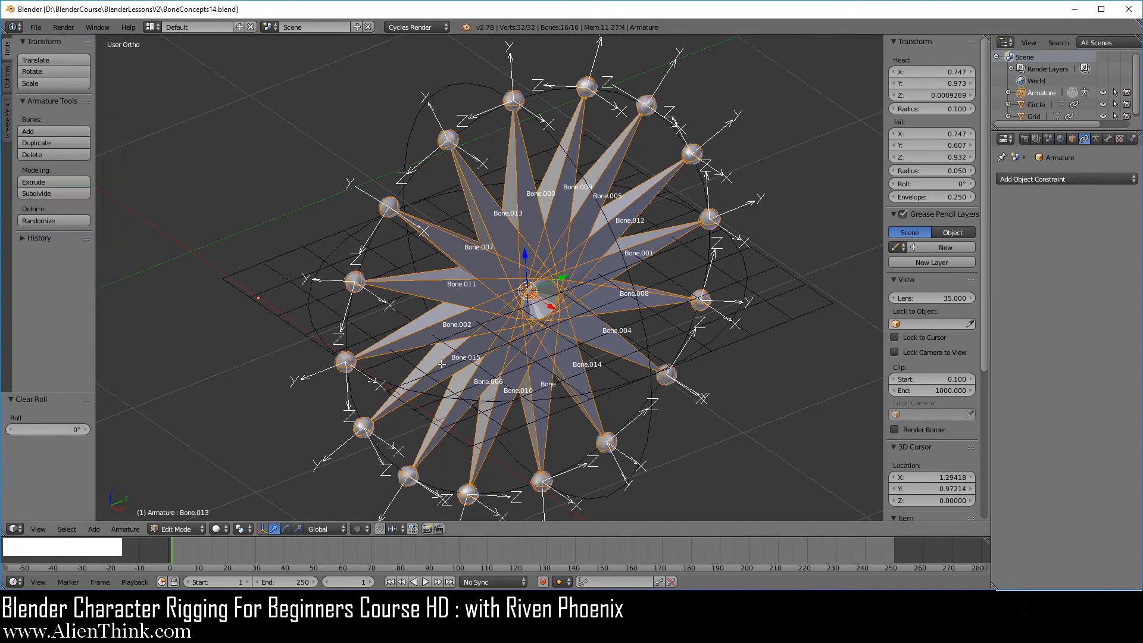
# Remove the straight-up and straight-down bones from the selection, keeping the other fourteen bones selected
pyautogui.moveTo(522, 383); pyautogui.dragTo(396, 314, button='middle')
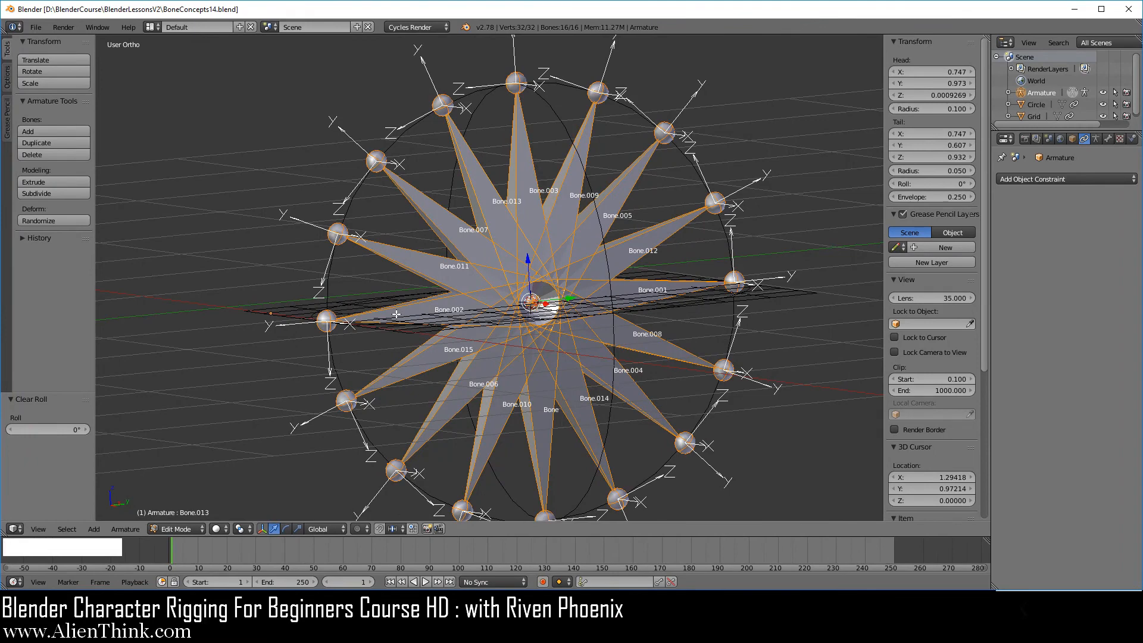
pyautogui.press('shift')
pyautogui.keyDown('shift'); pyautogui.rightClick(522, 132); pyautogui.keyUp('shift')
pyautogui.keyDown('shift'); pyautogui.moveTo(545, 435); pyautogui.dragTo(540, 337, button='middle'); pyautogui.keyUp('shift')
pyautogui.keyDown('shift'); pyautogui.rightClick(548, 314); pyautogui.keyUp('shift')
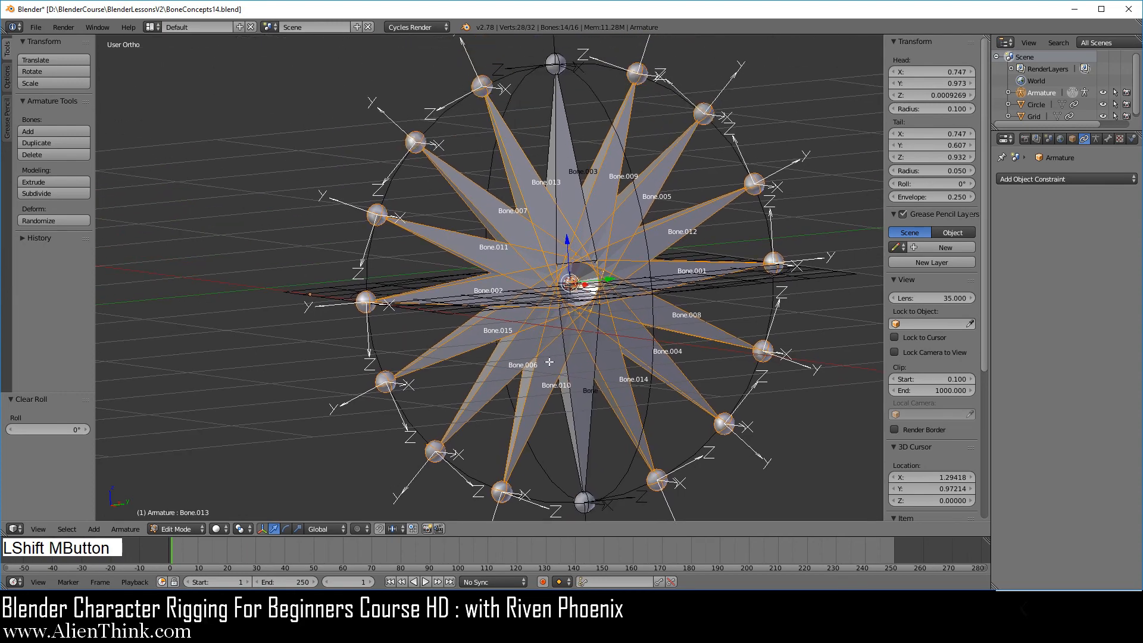
# Duplicate the fourteen selected bones in place and rotate the copies 90° in the top view
pyautogui.hotkey('shift', 'd')
pyautogui.rightClick(644, 391)
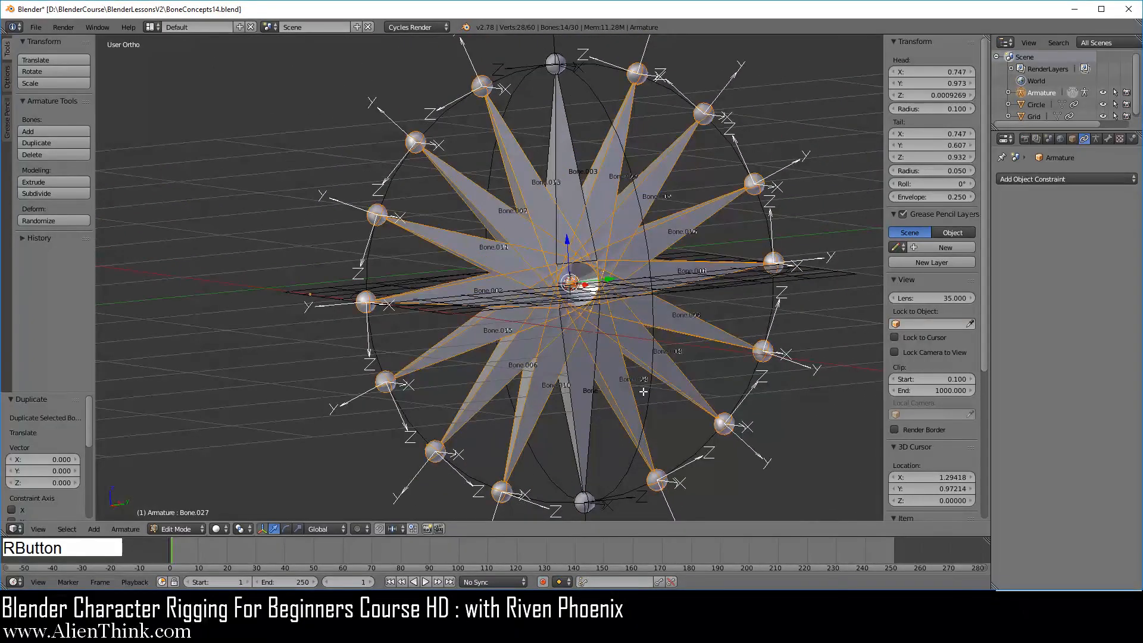
pyautogui.press('7')
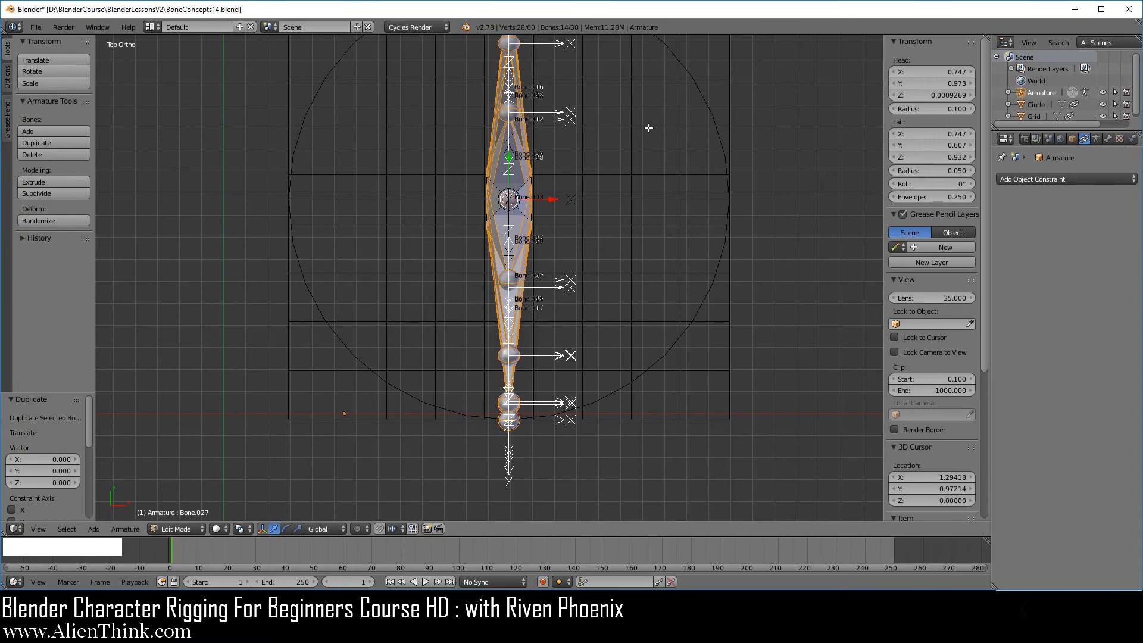
pyautogui.press('r')
pyautogui.press('ctrl')
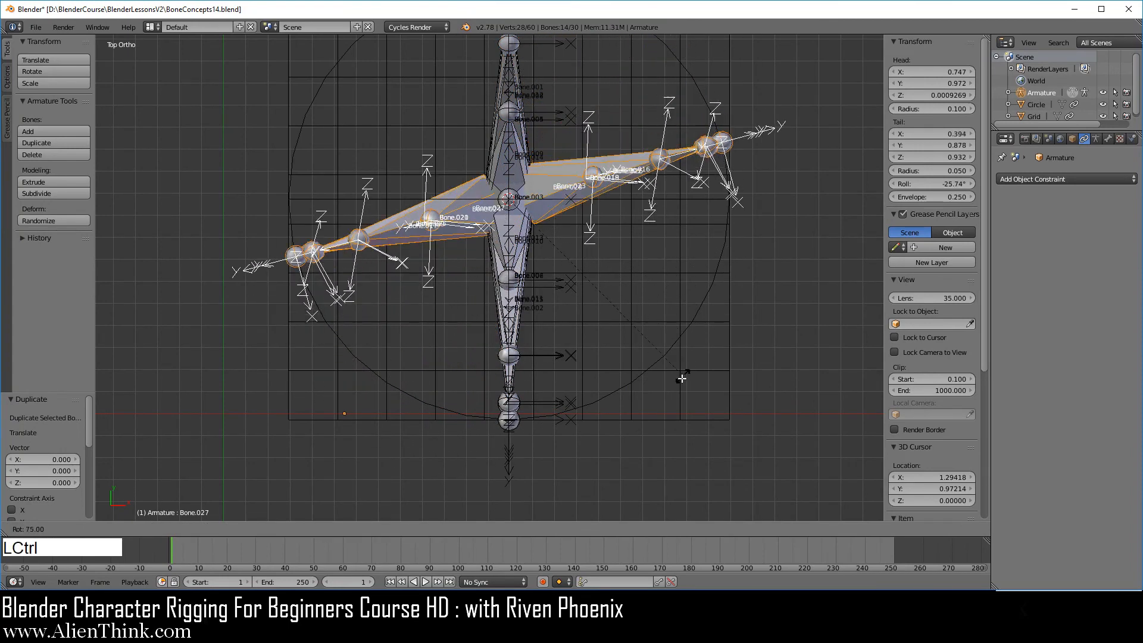
pyautogui.keyDown('ctrl'); pyautogui.click(625, 418); pyautogui.keyUp('ctrl')
# Clear the roll of all bones in both crossing stars, and deselect everything
pyautogui.moveTo(505, 383); pyautogui.dragTo(544, 349, button='middle')
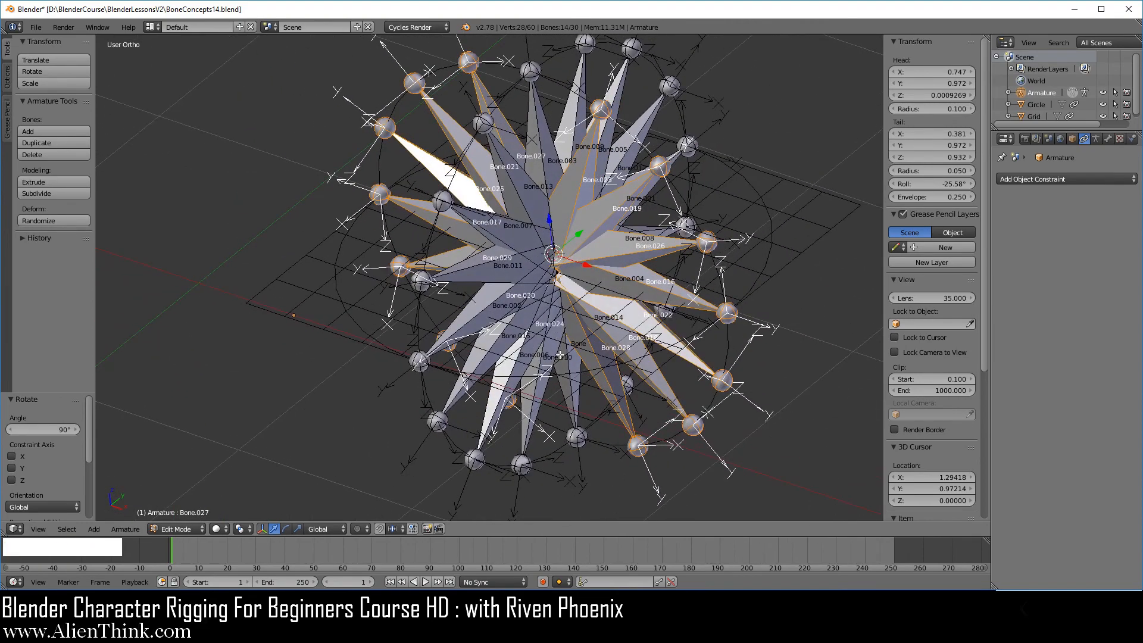
pyautogui.press('a')
pyautogui.press('a')
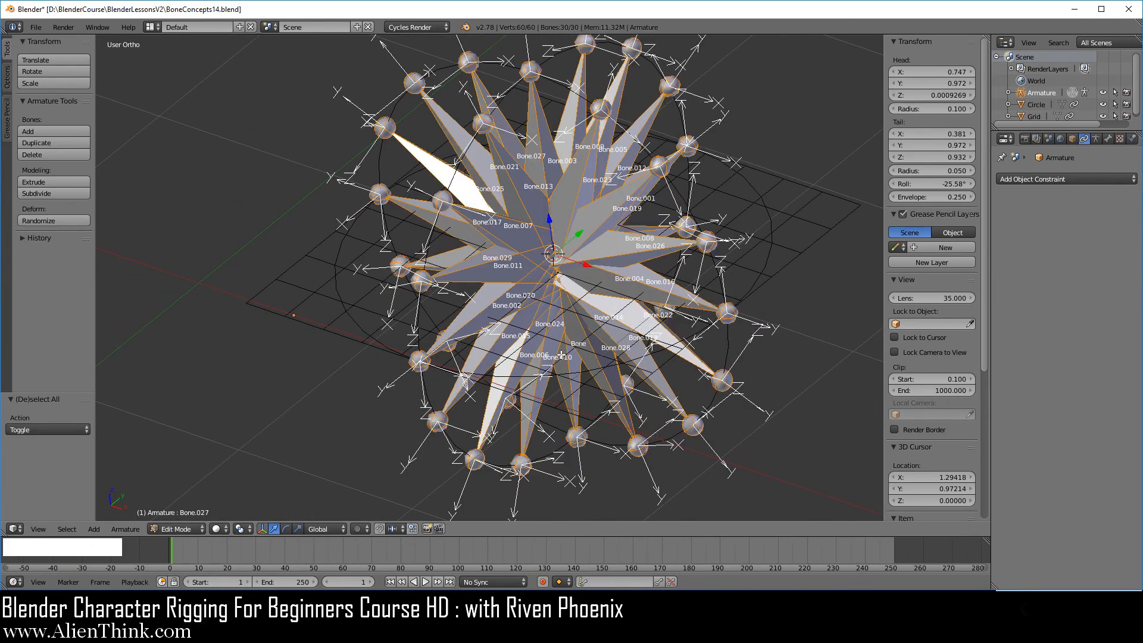
pyautogui.hotkey('alt', 'r')
pyautogui.press('a')
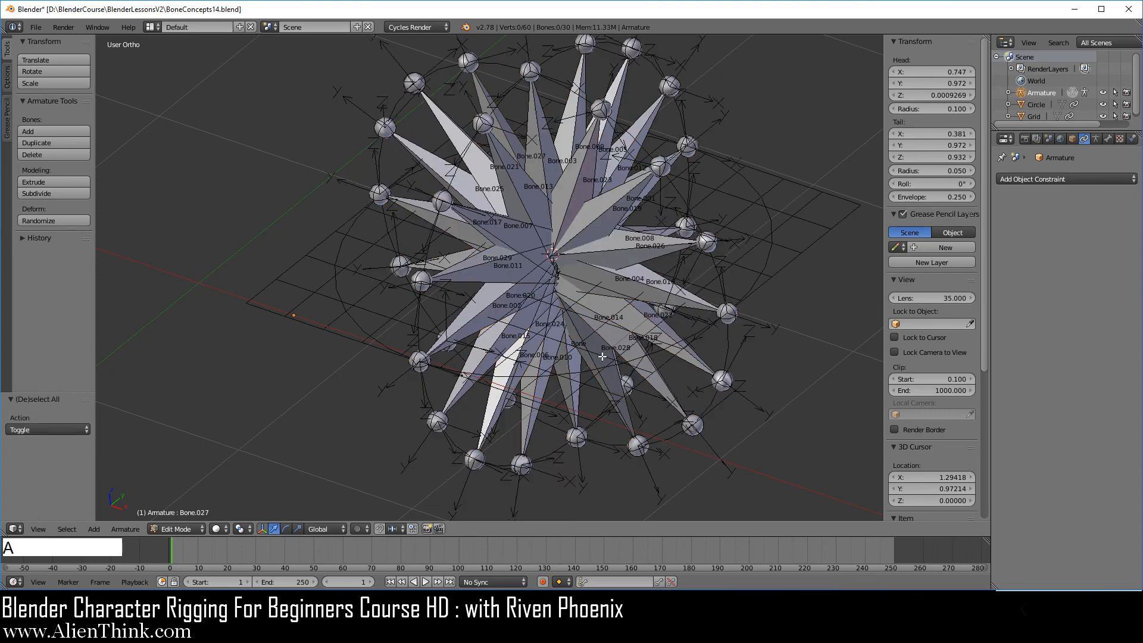
# Examine the axis directions of the upright bone and the neighbouring bones in both rings
pyautogui.moveTo(680, 378); pyautogui.dragTo(563, 306, button='middle')
pyautogui.scroll(4, 692, 230)
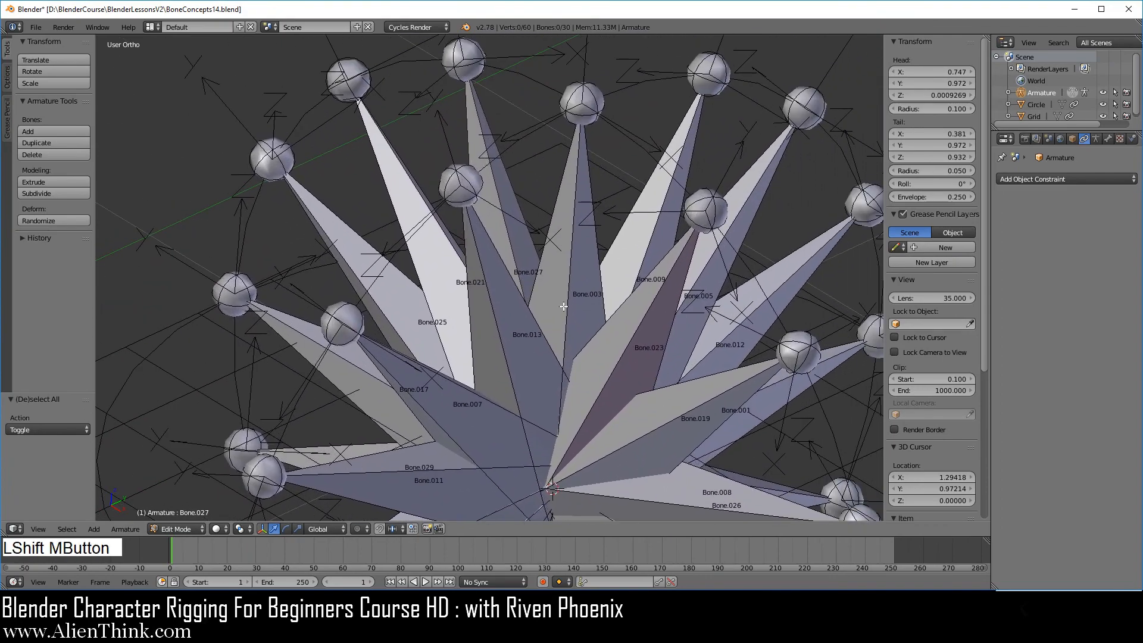
pyautogui.rightClick(570, 224)
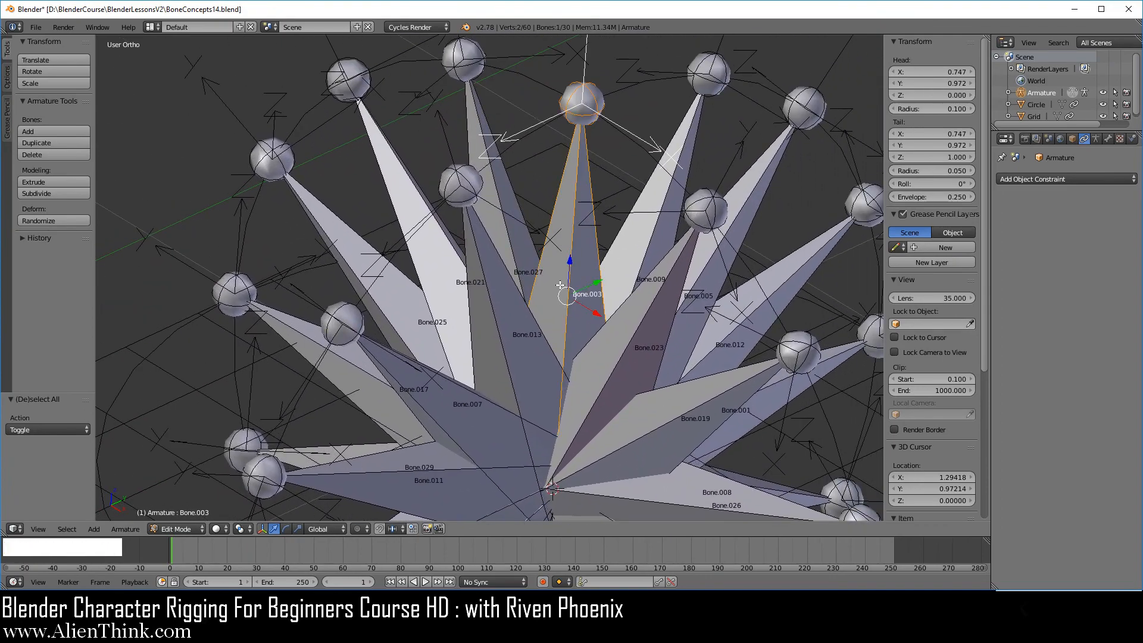
pyautogui.moveTo(561, 285); pyautogui.dragTo(604, 158, button='middle')
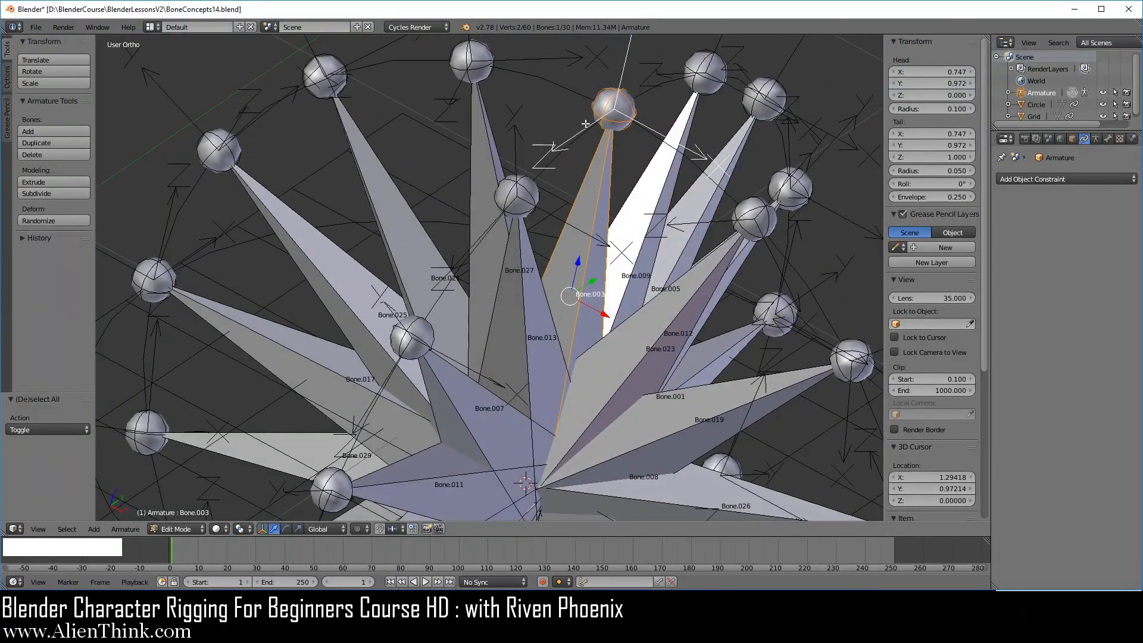
pyautogui.keyDown('shift'); pyautogui.moveTo(592, 260); pyautogui.dragTo(571, 311, button='middle'); pyautogui.keyUp('shift')
pyautogui.rightClick(595, 267)
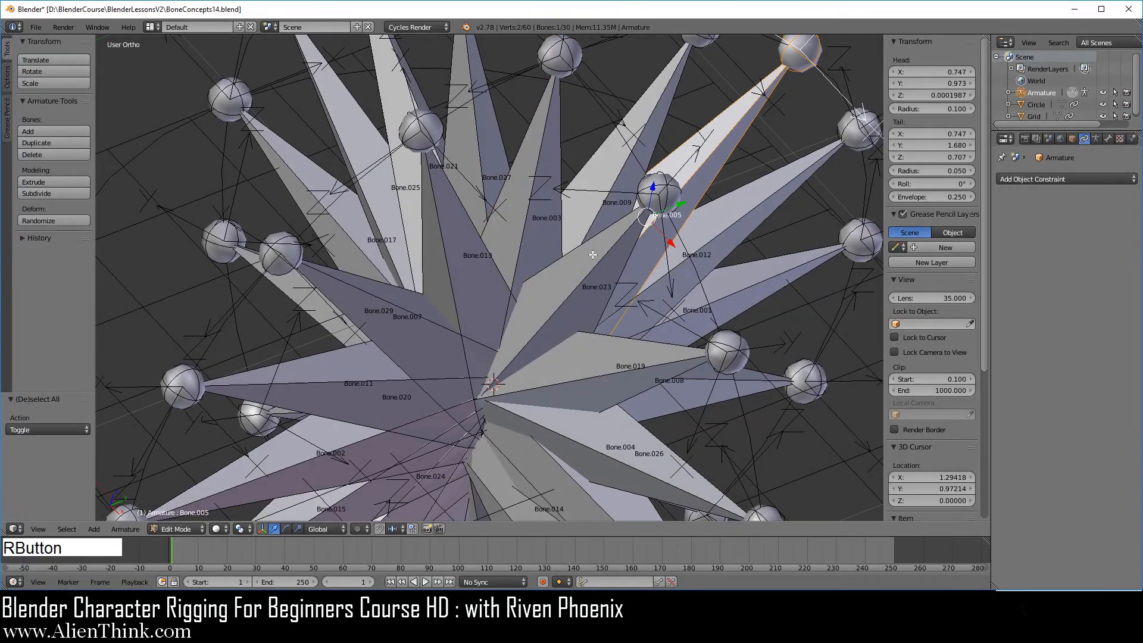
pyautogui.rightClick(652, 192)
pyautogui.moveTo(655, 275); pyautogui.dragTo(624, 328, button='middle')
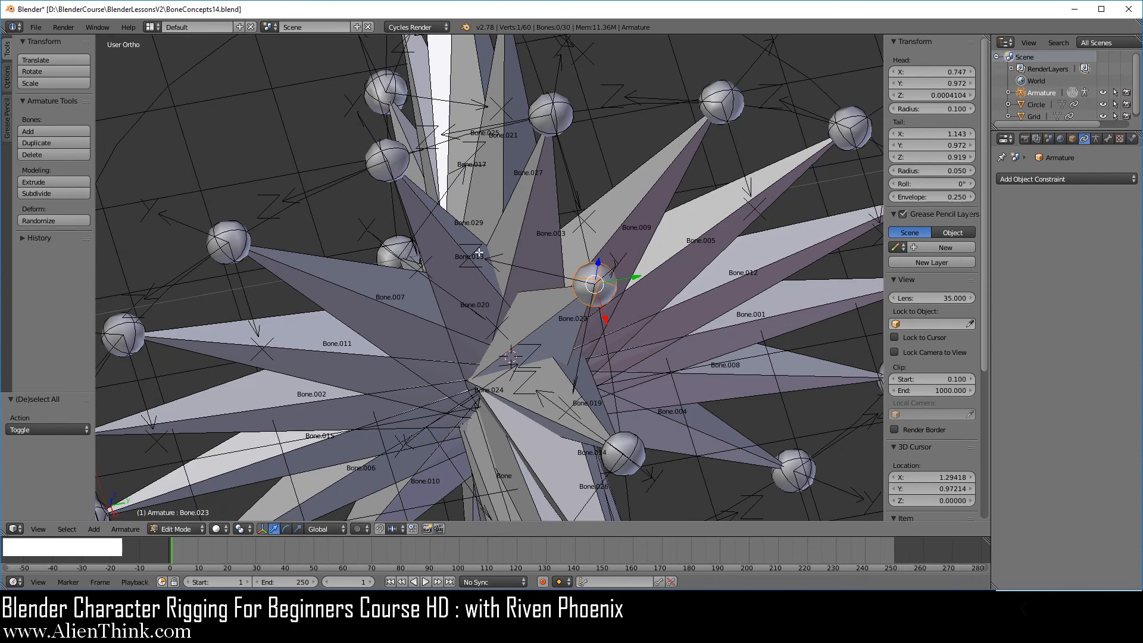
# Select all bones and inspect how their X and Z axes are oriented around both rings
pyautogui.press('a')
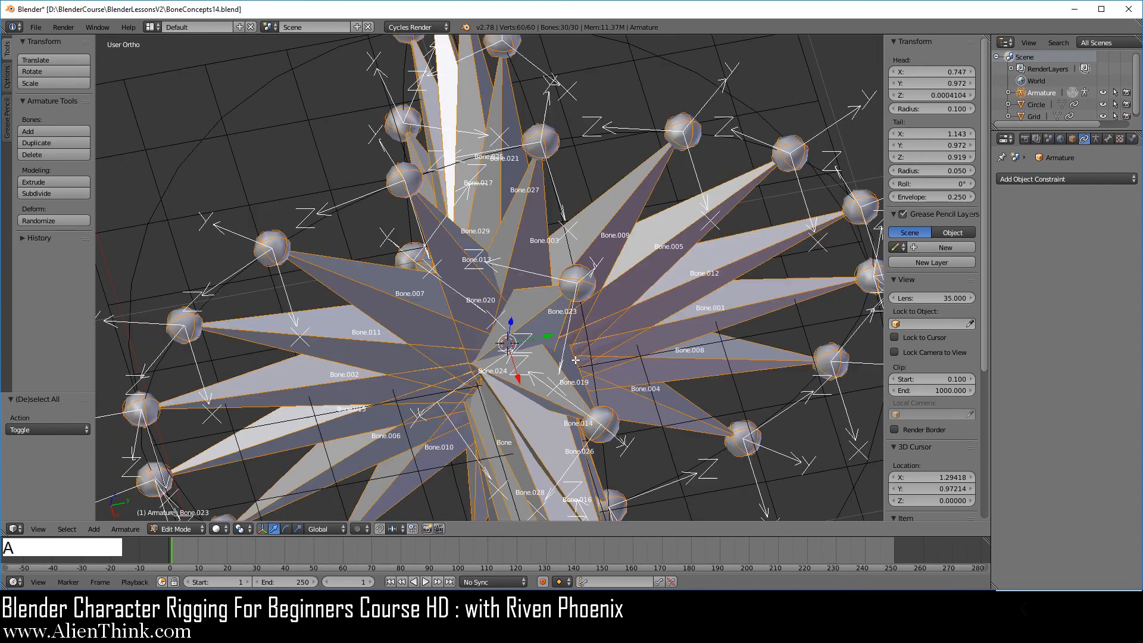
pyautogui.moveTo(501, 274); pyautogui.dragTo(501, 122, button='middle')
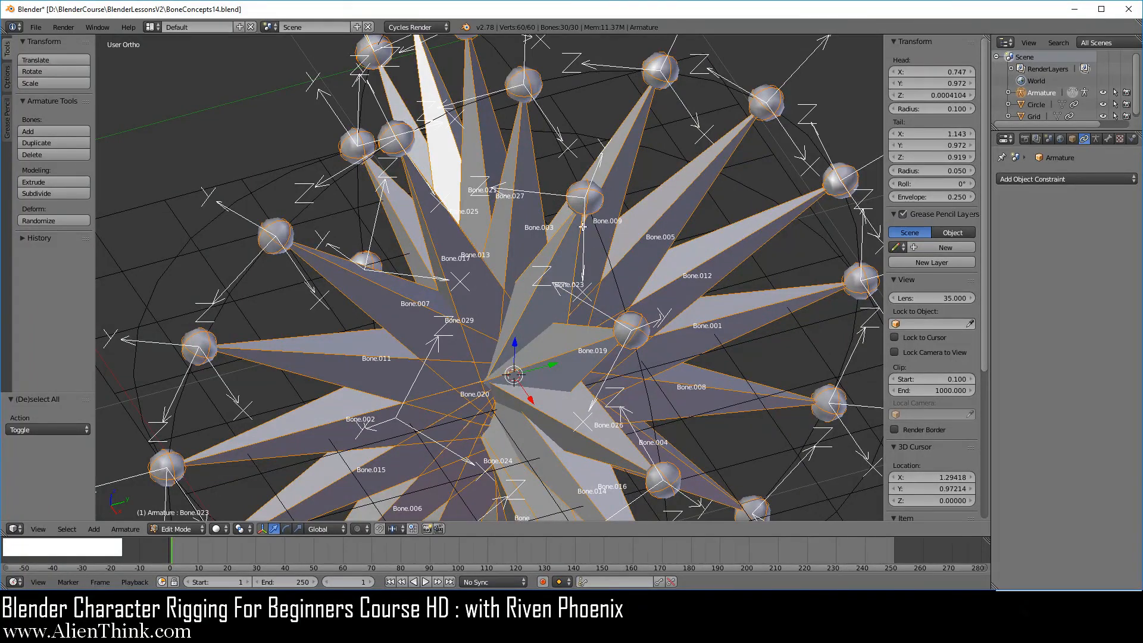
pyautogui.keyDown('shift'); pyautogui.moveTo(582, 228); pyautogui.dragTo(514, 86, button='middle'); pyautogui.keyUp('shift')
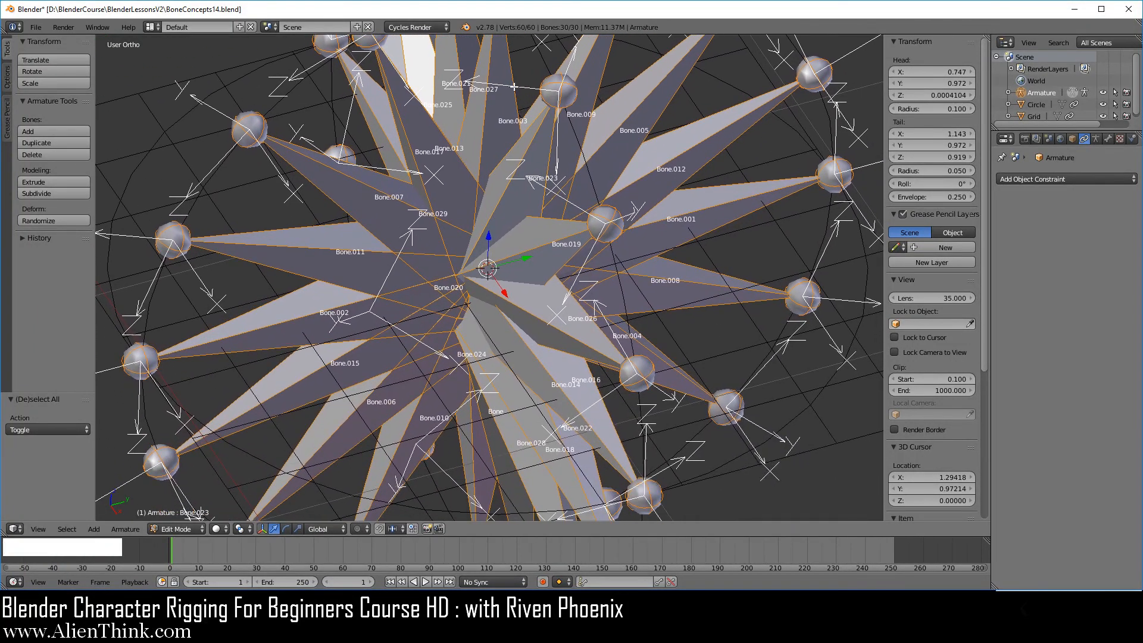
pyautogui.moveTo(572, 341); pyautogui.dragTo(589, 344, button='middle')
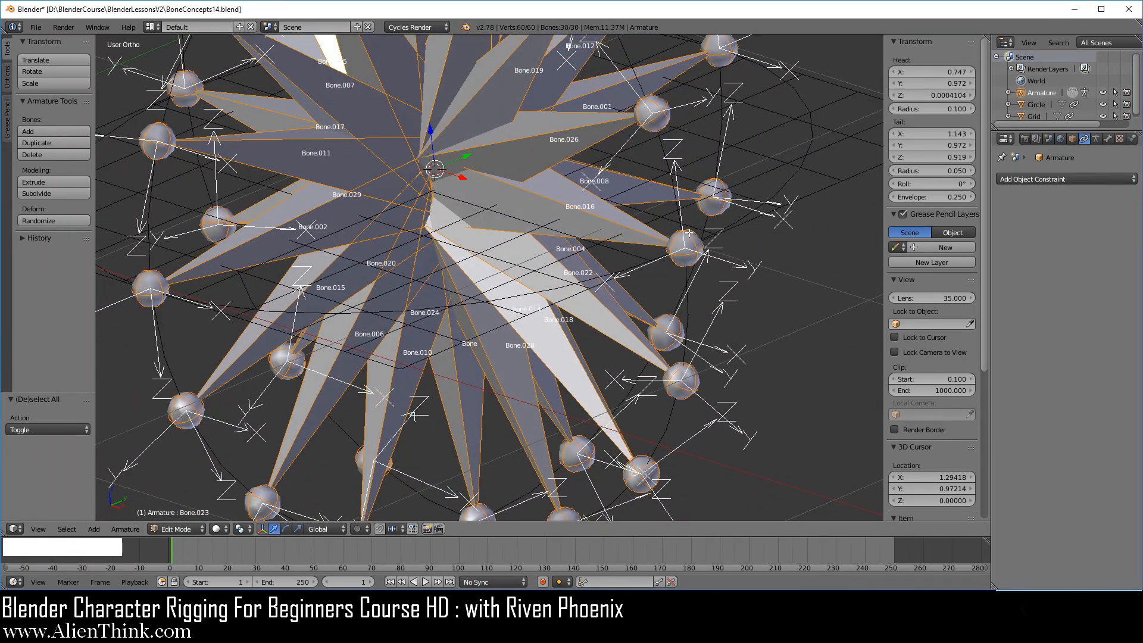
pyautogui.keyDown('shift'); pyautogui.moveTo(673, 191); pyautogui.dragTo(516, 165, button='middle'); pyautogui.keyUp('shift')
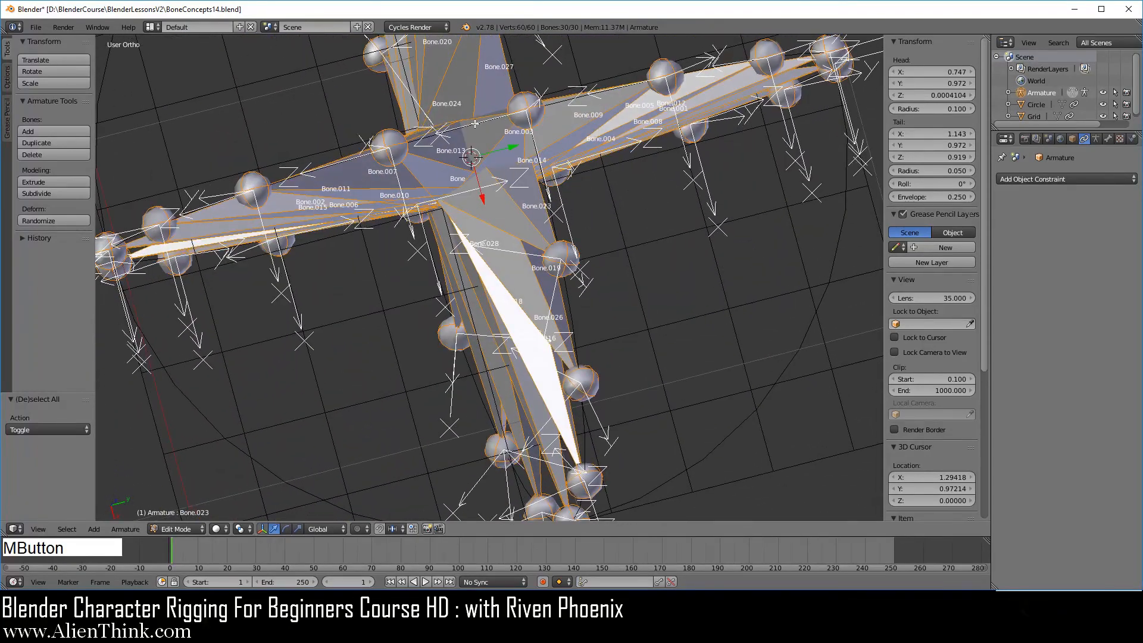
# Examine the axes at the bone tips from several angles, comparing the lower halves of the two crossing stars and the whole arrangement
pyautogui.moveTo(475, 124); pyautogui.dragTo(476, 123, button='middle')
pyautogui.moveTo(506, 358); pyautogui.dragTo(519, 229, button='middle')
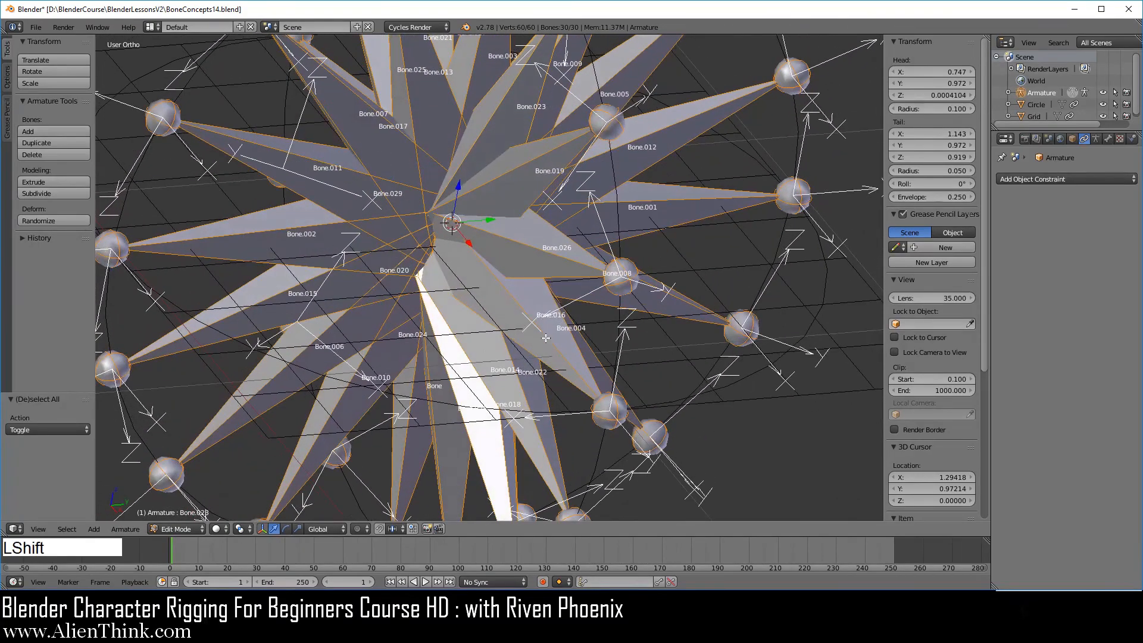
pyautogui.keyDown('shift'); pyautogui.moveTo(546, 337); pyautogui.dragTo(556, 207, button='middle'); pyautogui.keyUp('shift')
pyautogui.moveTo(550, 303); pyautogui.dragTo(563, 240, button='middle')
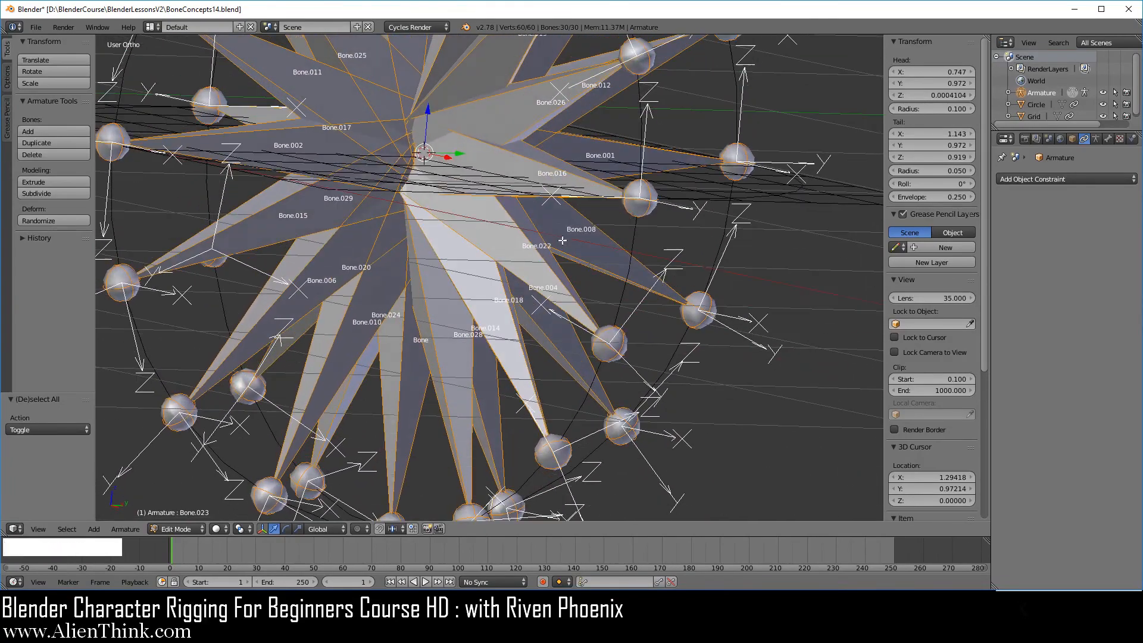
pyautogui.moveTo(630, 205); pyautogui.dragTo(603, 169, button='middle')
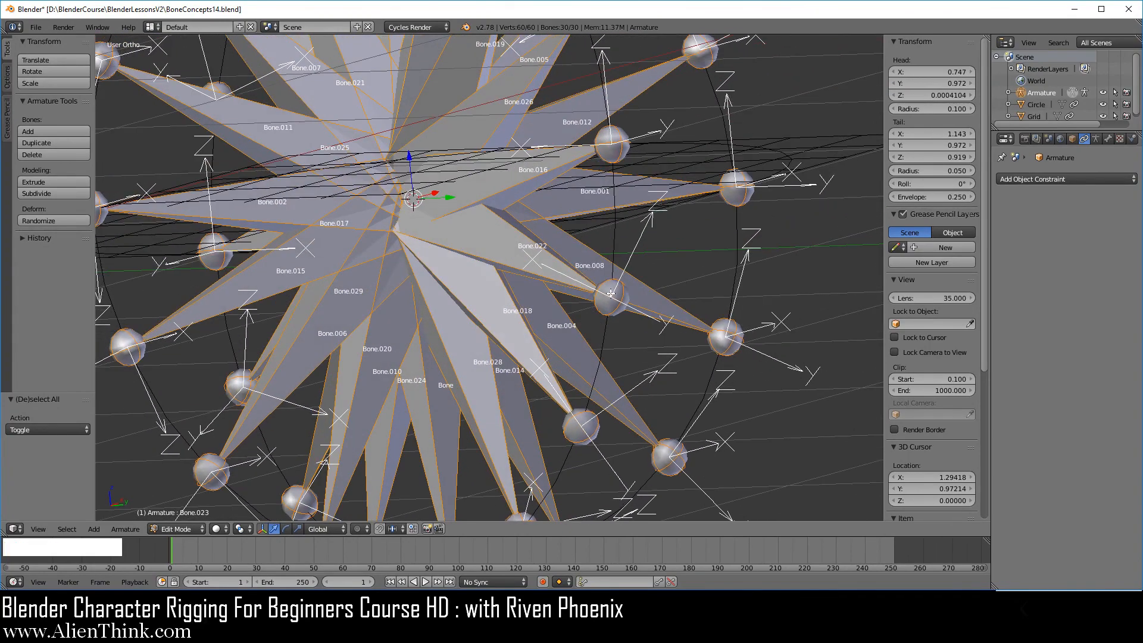
pyautogui.moveTo(603, 316); pyautogui.dragTo(593, 284, button='middle')
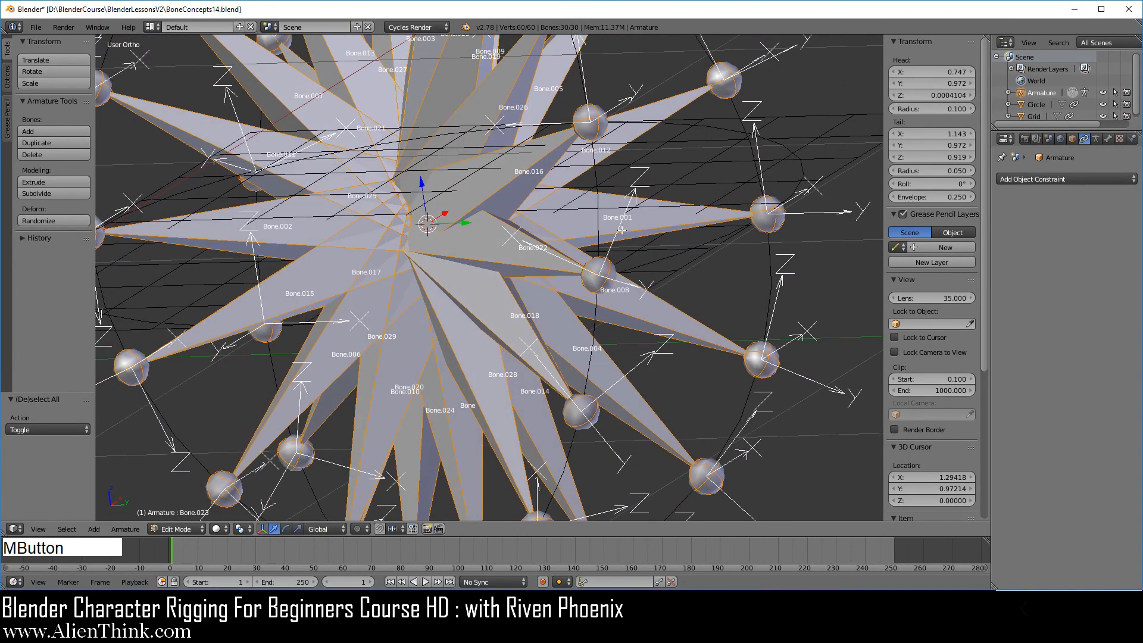
pyautogui.moveTo(611, 395); pyautogui.dragTo(478, 361, button='middle')
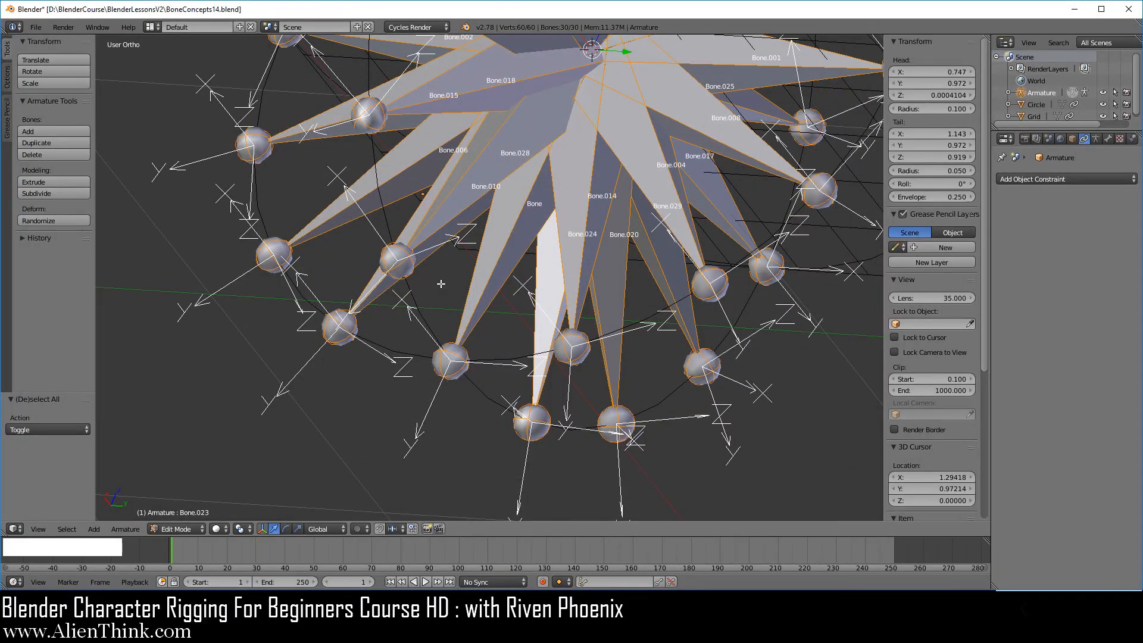
pyautogui.moveTo(440, 284); pyautogui.dragTo(541, 349, button='middle')
pyautogui.keyDown('shift'); pyautogui.moveTo(501, 250); pyautogui.dragTo(565, 388, button='middle'); pyautogui.keyUp('shift')
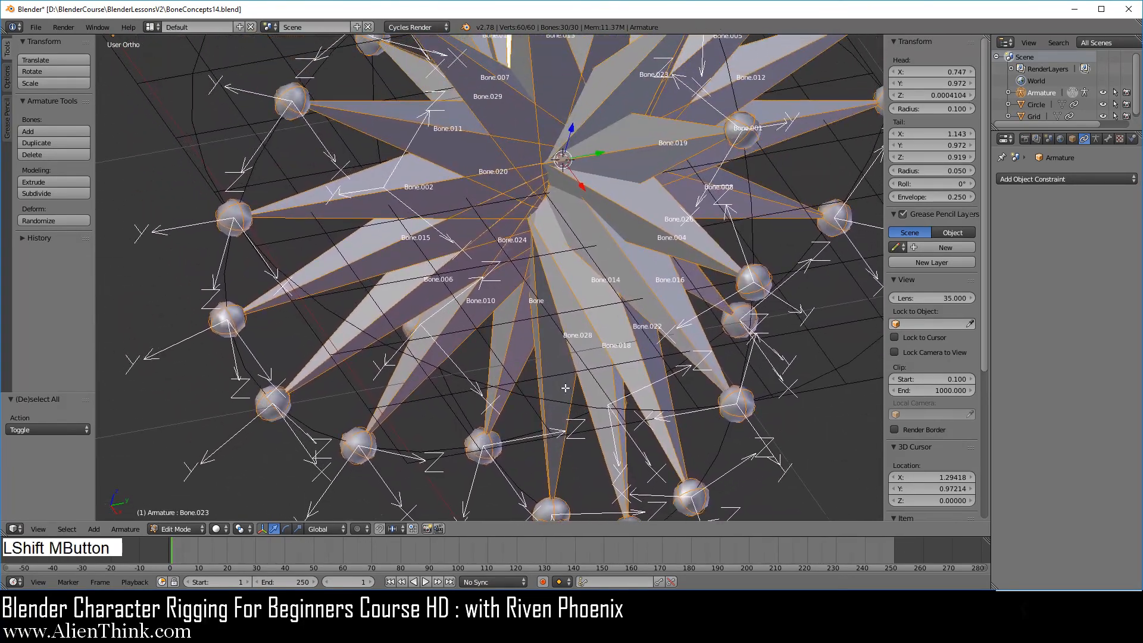
pyautogui.keyDown('shift'); pyautogui.moveTo(506, 262); pyautogui.dragTo(560, 318, button='middle'); pyautogui.keyUp('shift')
pyautogui.scroll(-1, 560, 318)
pyautogui.keyDown('shift'); pyautogui.moveTo(498, 220); pyautogui.dragTo(489, 265, button='middle'); pyautogui.keyUp('shift')
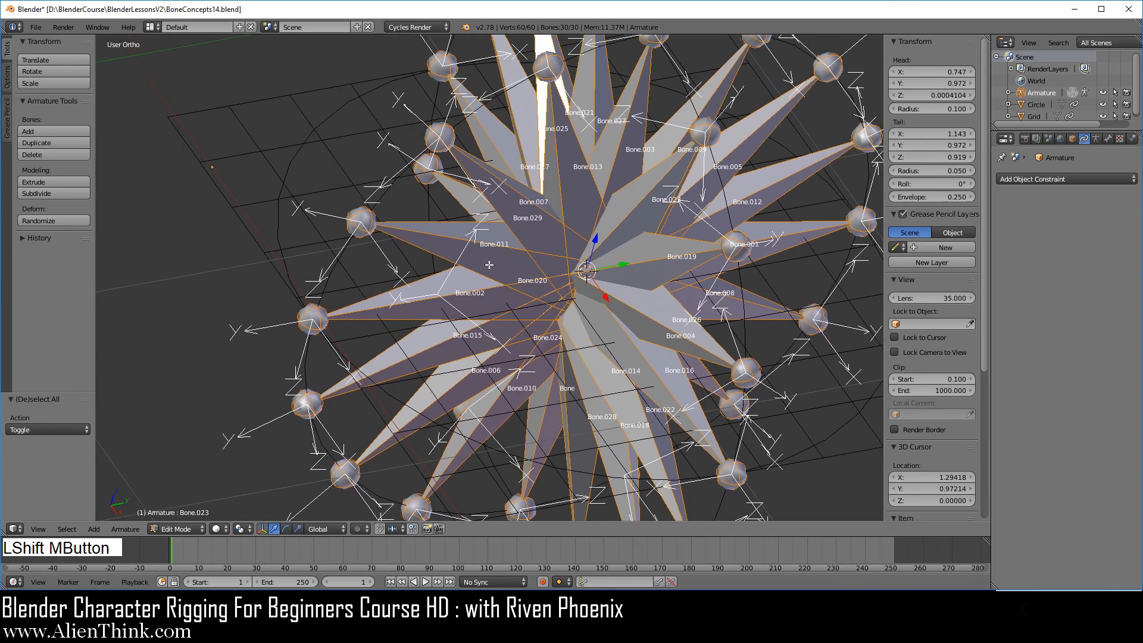
pyautogui.moveTo(416, 232); pyautogui.dragTo(436, 232, button='middle')
pyautogui.keyDown('shift'); pyautogui.moveTo(559, 188); pyautogui.dragTo(482, 203, button='middle'); pyautogui.keyUp('shift')
pyautogui.keyDown('shift'); pyautogui.moveTo(553, 278); pyautogui.dragTo(538, 277, button='middle'); pyautogui.keyUp('shift')
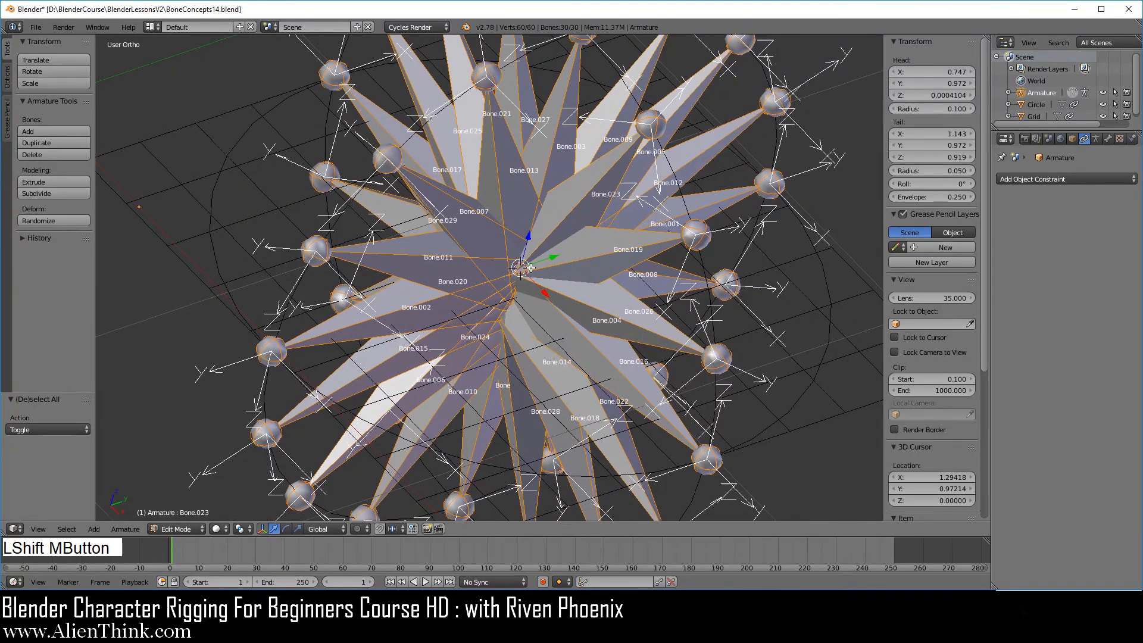
# Save the current file, BoneConcepts14.blend, with the two crossing bone stars
pyautogui.click(36, 27)
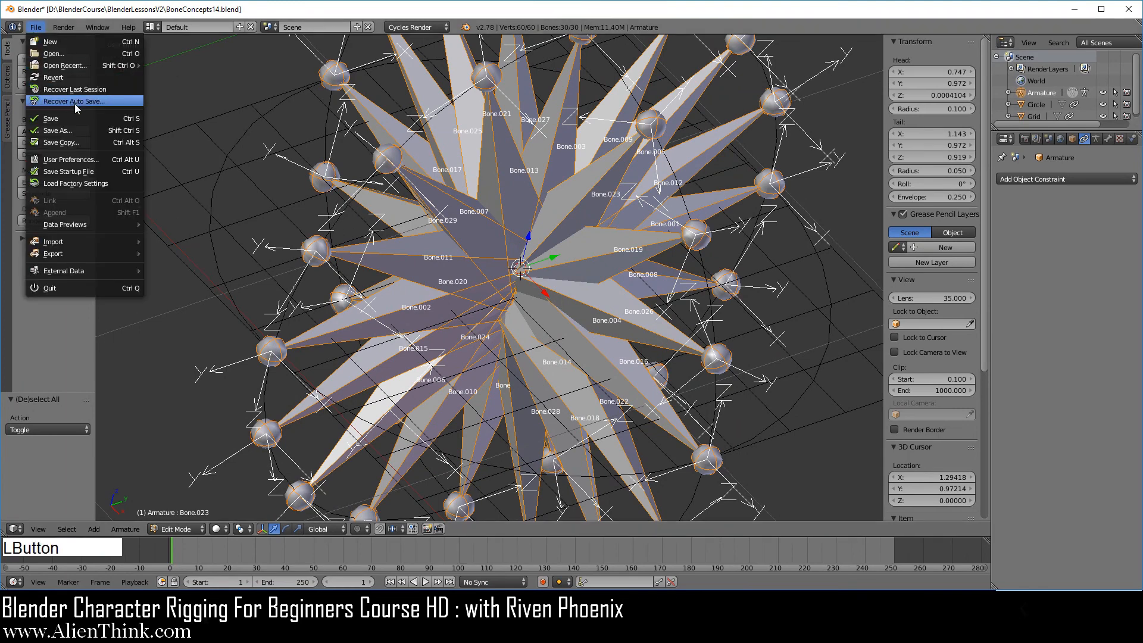
pyautogui.click(74, 118)
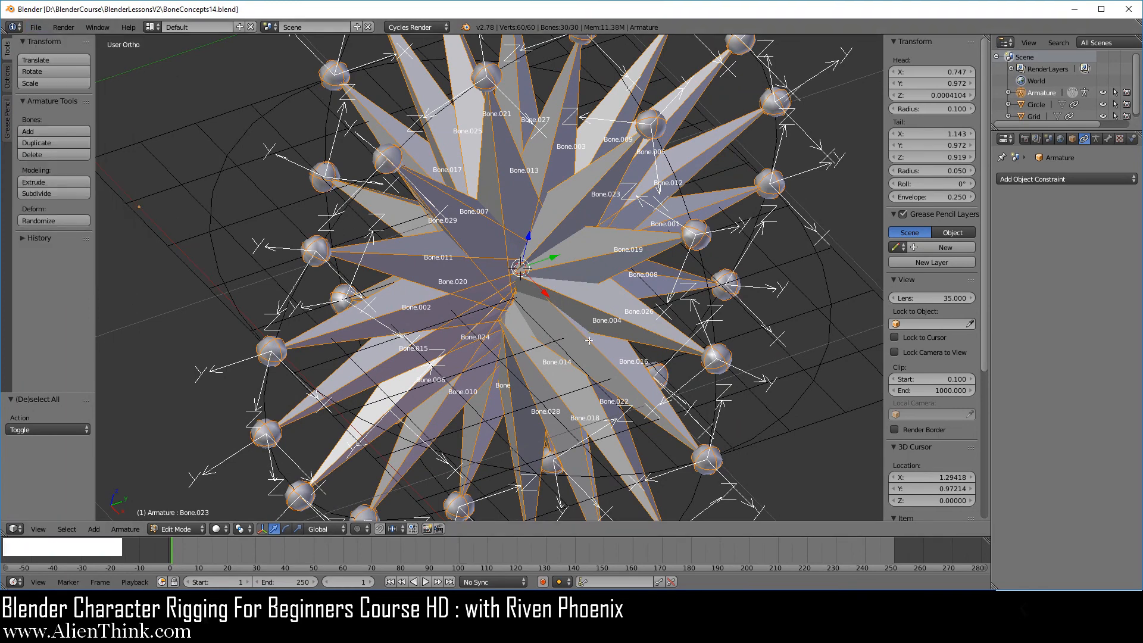